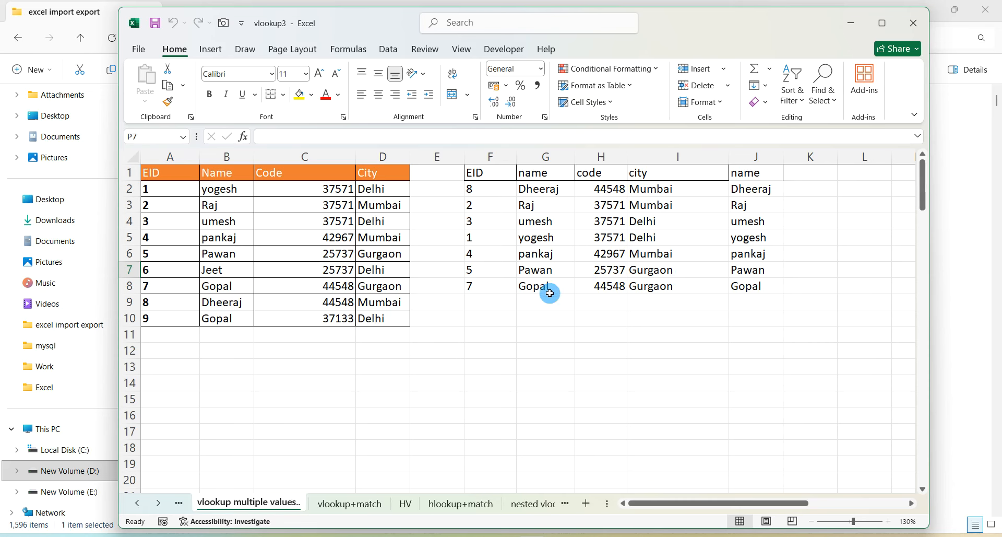
# Step: Open the "Horizontal vertical transpose" sheet so that the whole source and transposed data are in view
pyautogui.click(177, 507)
pyautogui.click(177, 507)
pyautogui.click(177, 507)
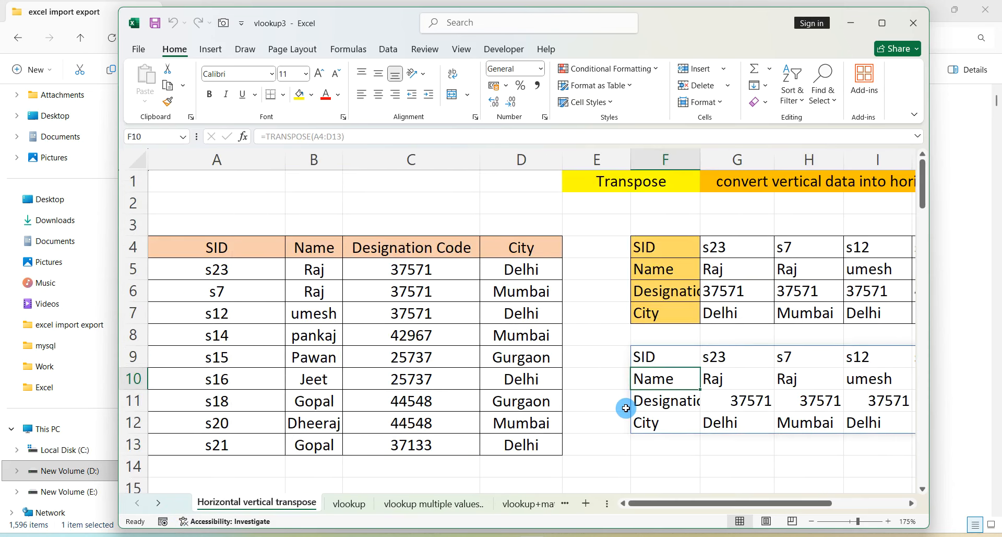
pyautogui.scroll(-6, 626, 407)
pyautogui.moveTo(499, 387); pyautogui.dragTo(497, 202)
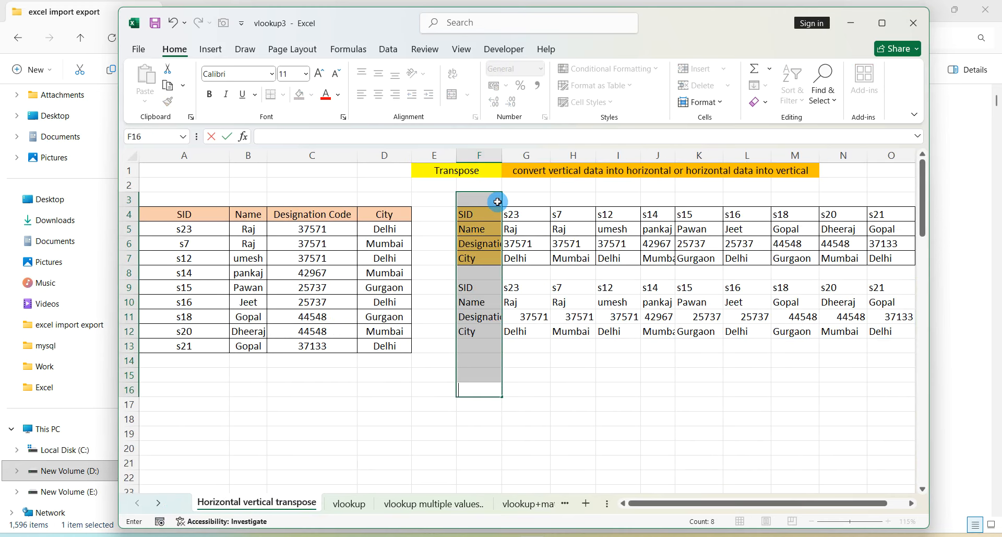
pyautogui.click(539, 376)
pyautogui.click(490, 212)
pyautogui.press('Delete')
pyautogui.click(490, 302)
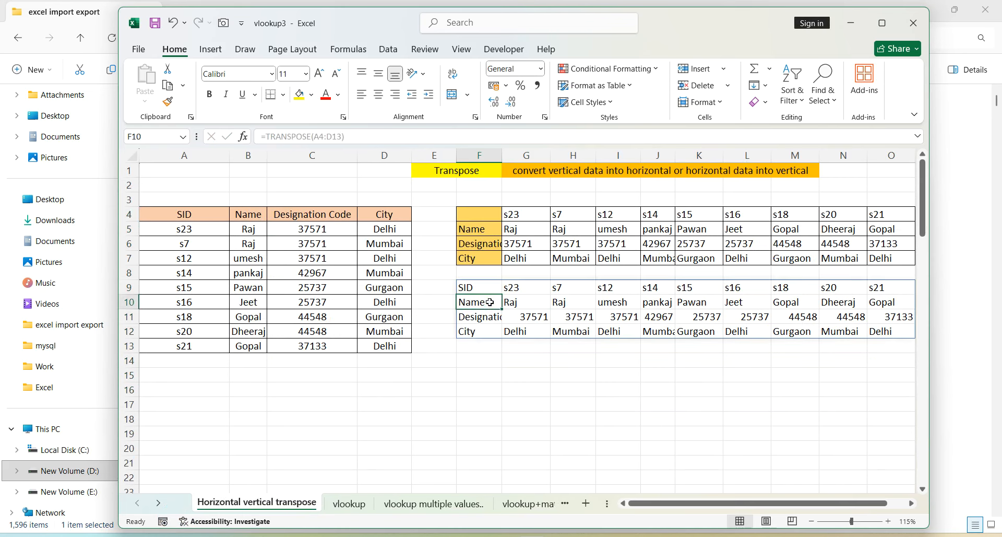
pyautogui.click(491, 345)
pyautogui.hotkey('ctrl', 'z')
pyautogui.hotkey('ctrl', 'z')
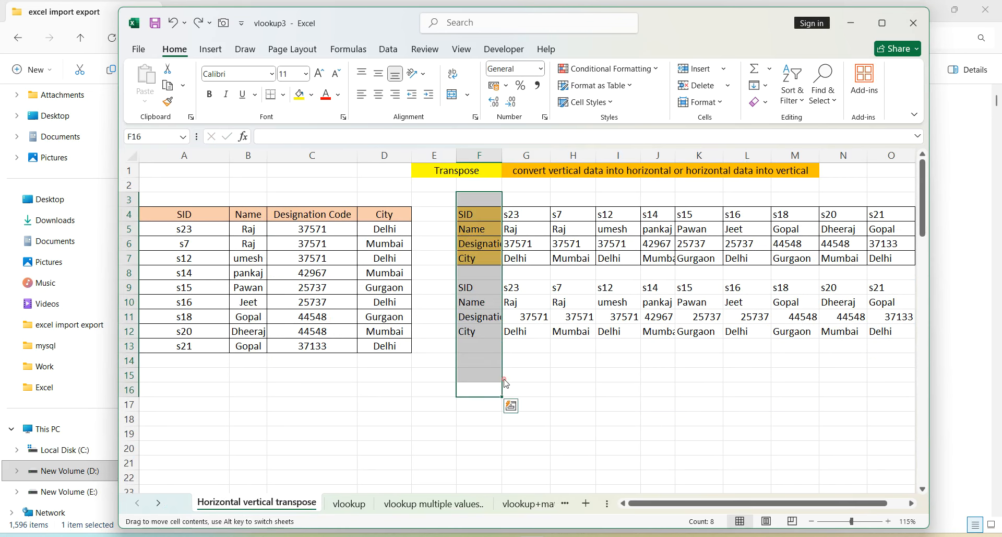
# Step: Clear the existing TRANSPOSE formula in F9 together with its spilled horizontal data
pyautogui.click(477, 285)
pyautogui.press('Delete')
pyautogui.click(543, 401)
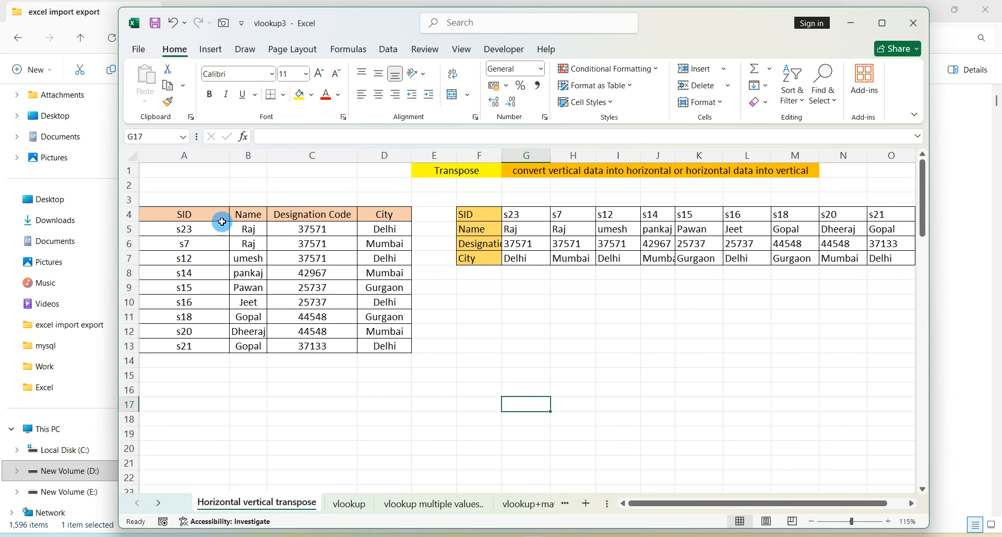
# Step: Examine the vertical source table in A4:D13 with its SID, Name, Designation Code and City columns
pyautogui.moveTo(222, 221); pyautogui.dragTo(384, 346)
pyautogui.click(486, 347)
pyautogui.click(389, 215)
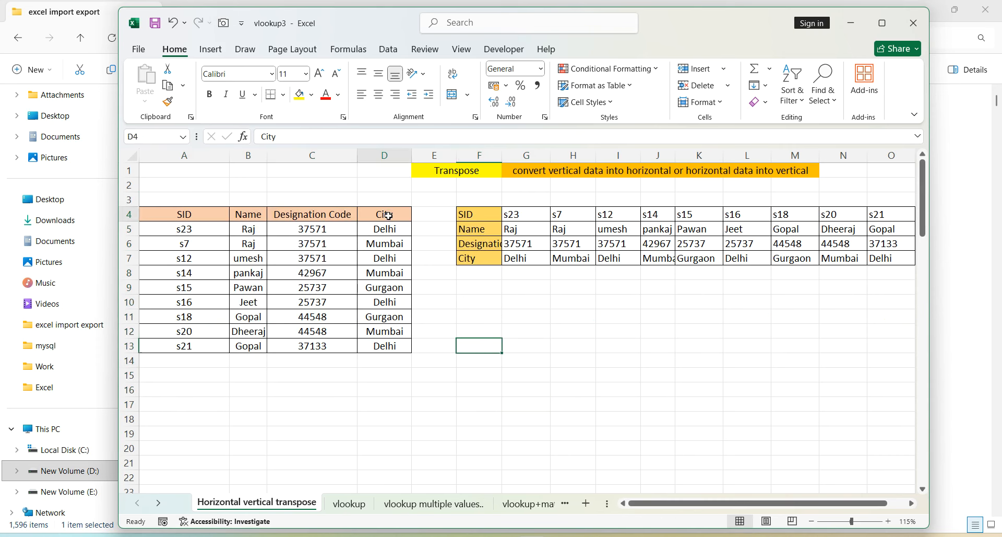
pyautogui.moveTo(389, 216); pyautogui.dragTo(385, 332)
pyautogui.click(554, 418)
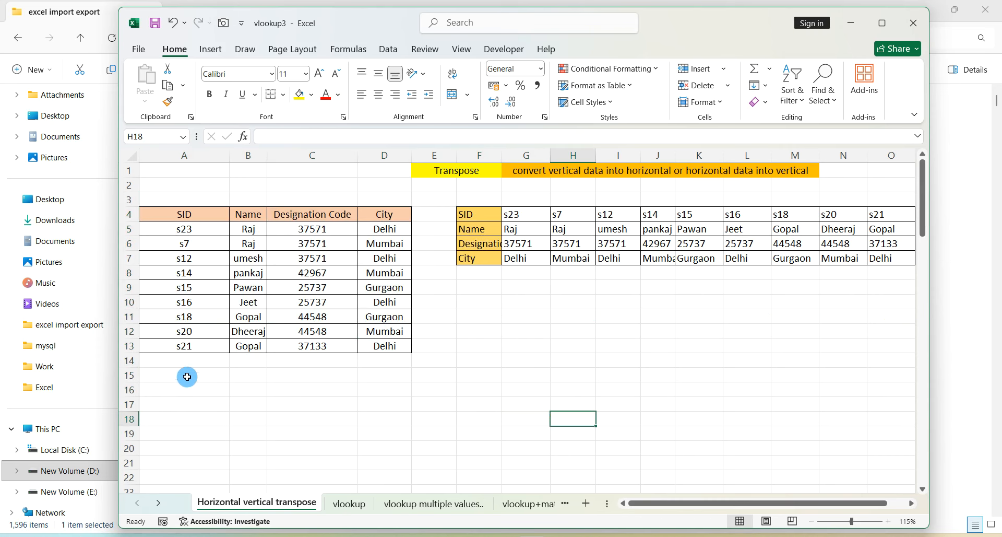
pyautogui.moveTo(187, 376); pyautogui.dragTo(365, 402)
pyautogui.click(438, 404)
pyautogui.click(341, 225)
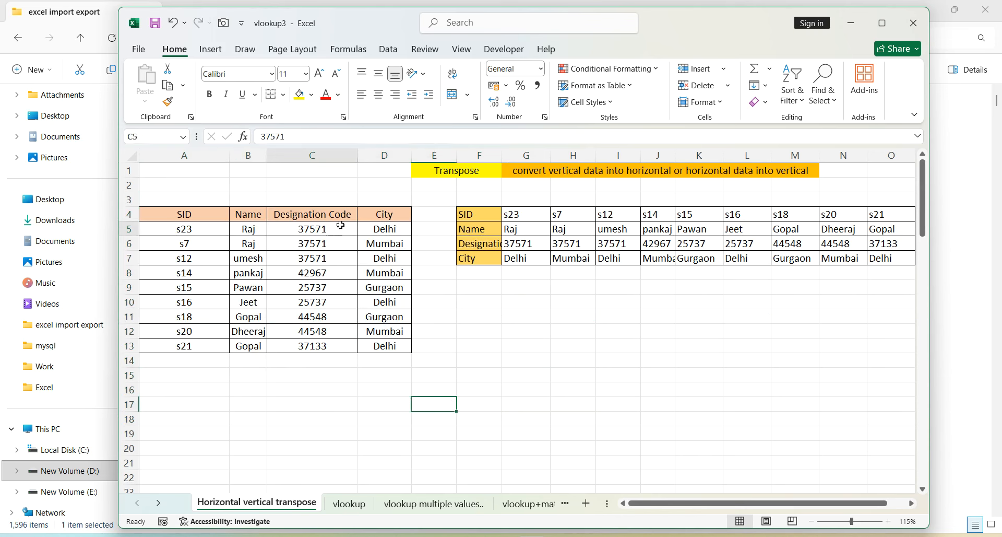
pyautogui.moveTo(341, 224); pyautogui.dragTo(325, 412)
pyautogui.click(325, 413)
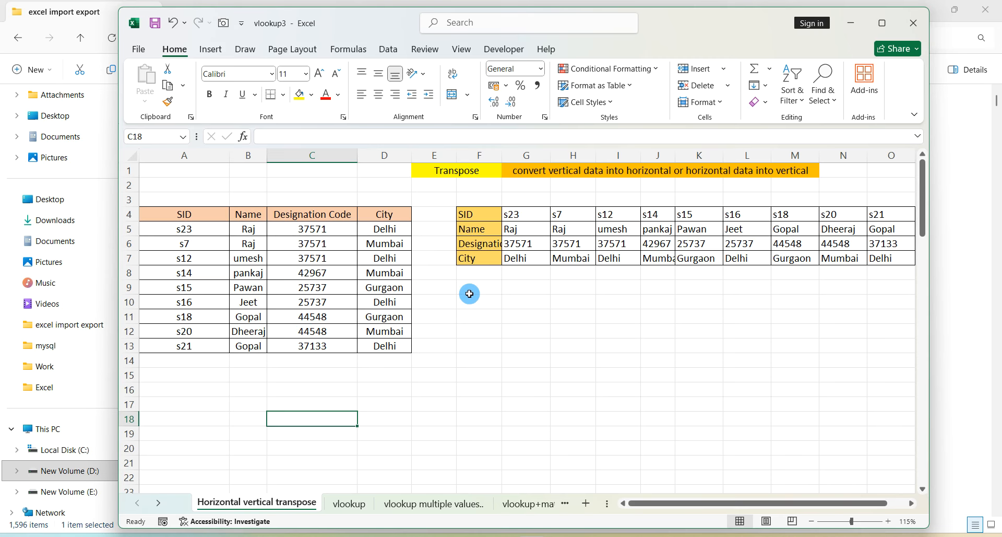
pyautogui.keyDown('ctrl'); pyautogui.scroll(-1, 469, 294); pyautogui.keyUp('ctrl')
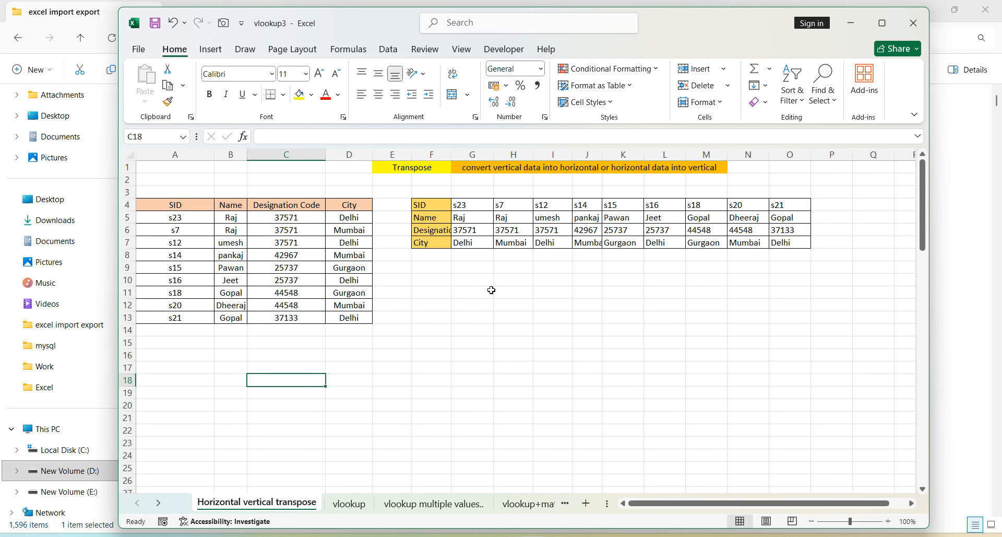
# Step: Examine the horizontal version of the table in F4:O7 and how its records run across the columns
pyautogui.click(491, 290)
pyautogui.click(436, 204)
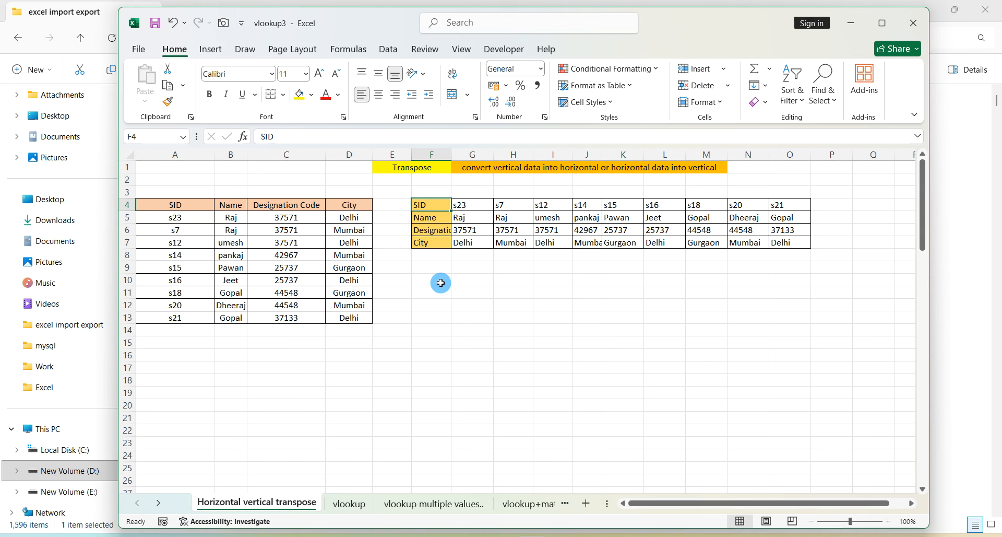
pyautogui.click(529, 265)
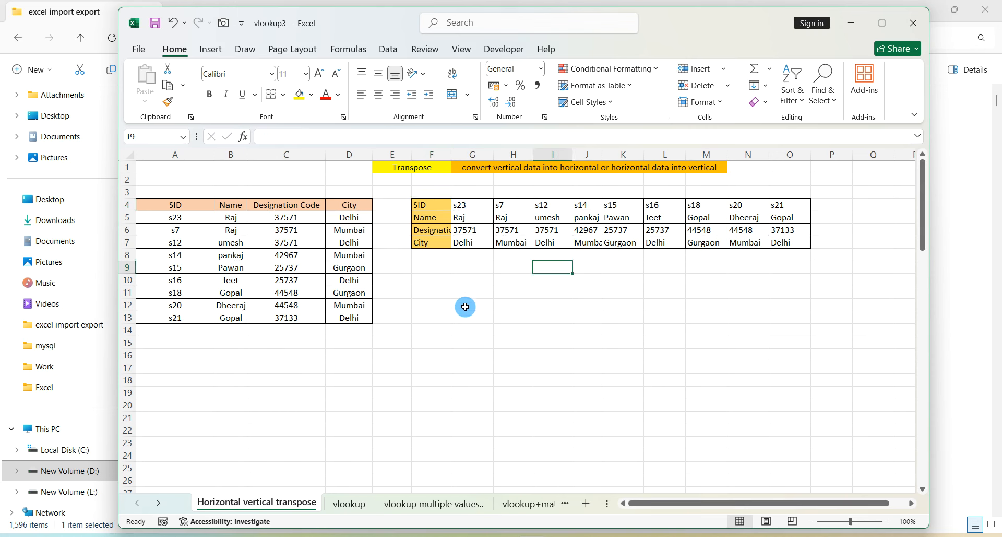
pyautogui.moveTo(436, 202); pyautogui.dragTo(825, 253)
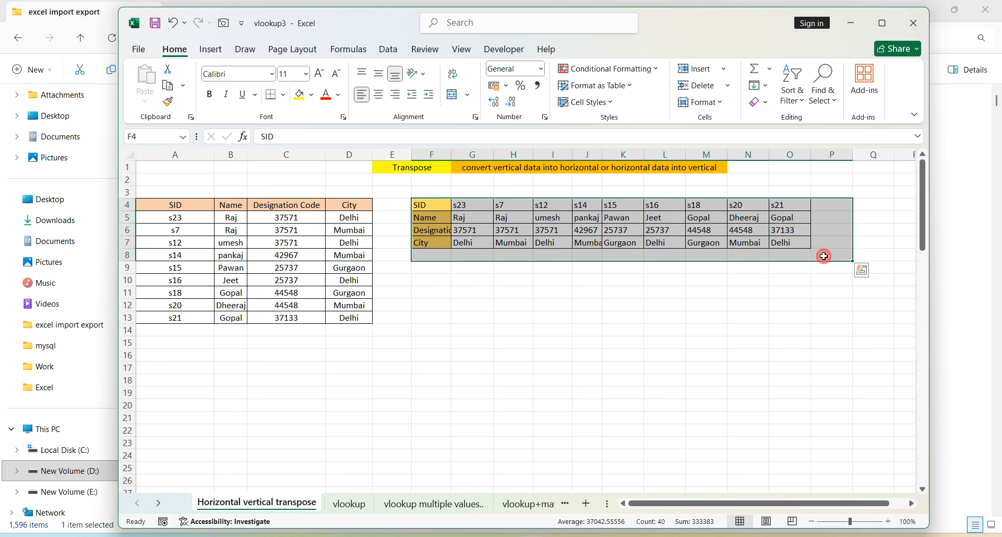
pyautogui.click(786, 342)
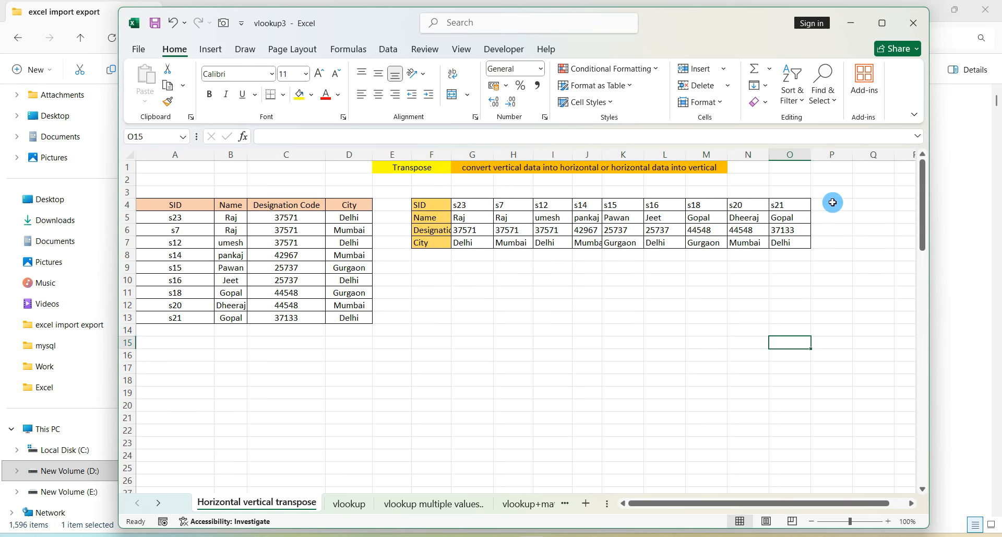
pyautogui.moveTo(831, 201); pyautogui.dragTo(832, 240)
pyautogui.click(876, 199)
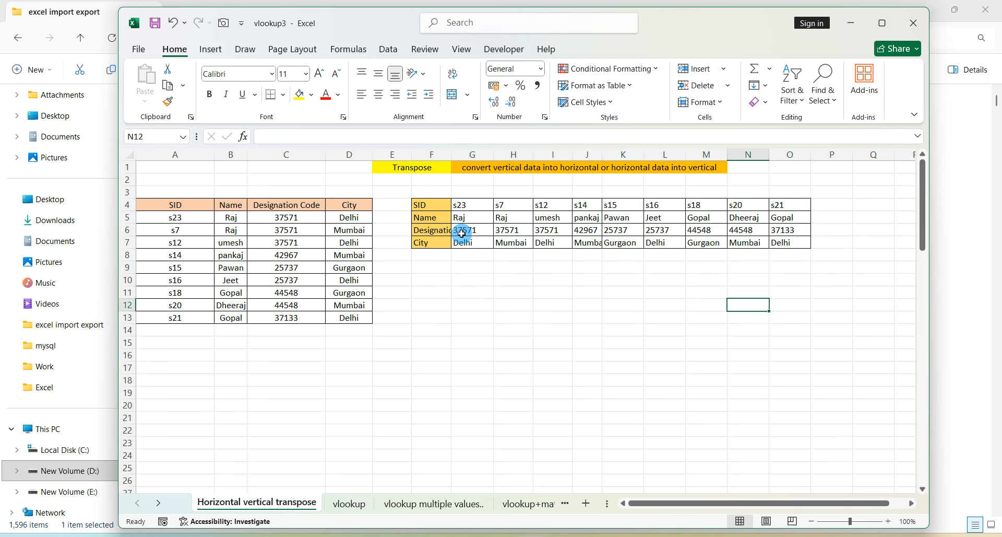
pyautogui.moveTo(458, 228); pyautogui.dragTo(954, 233)
pyautogui.click(673, 255)
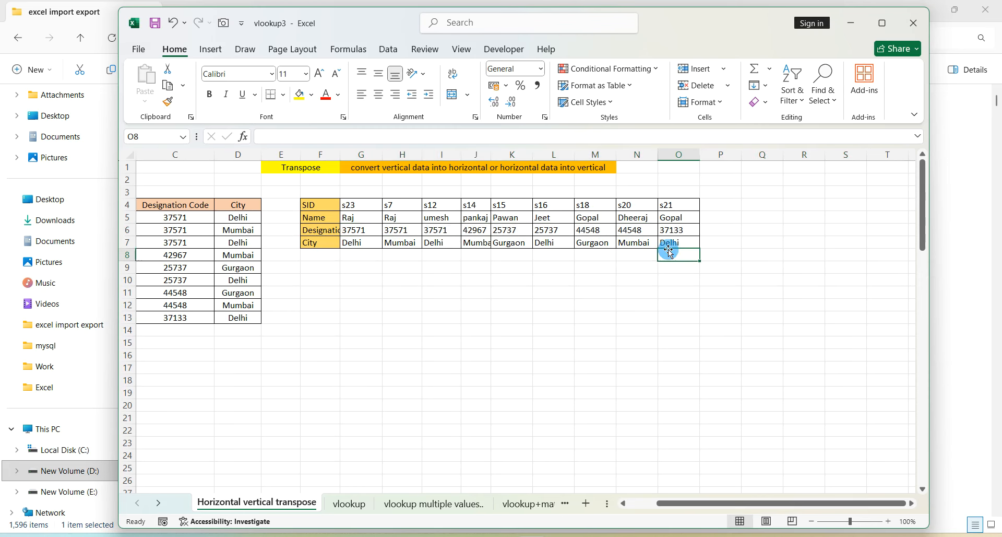
pyautogui.click(645, 505)
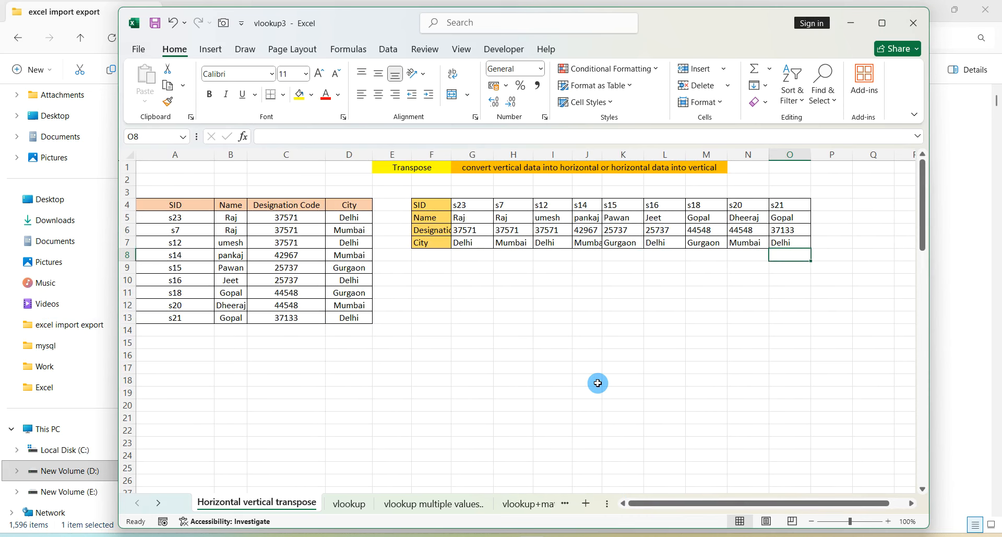
# Step: Compare the vertical Designation Code and City columns with the horizontal table's designation row
pyautogui.moveTo(312, 205); pyautogui.dragTo(313, 305)
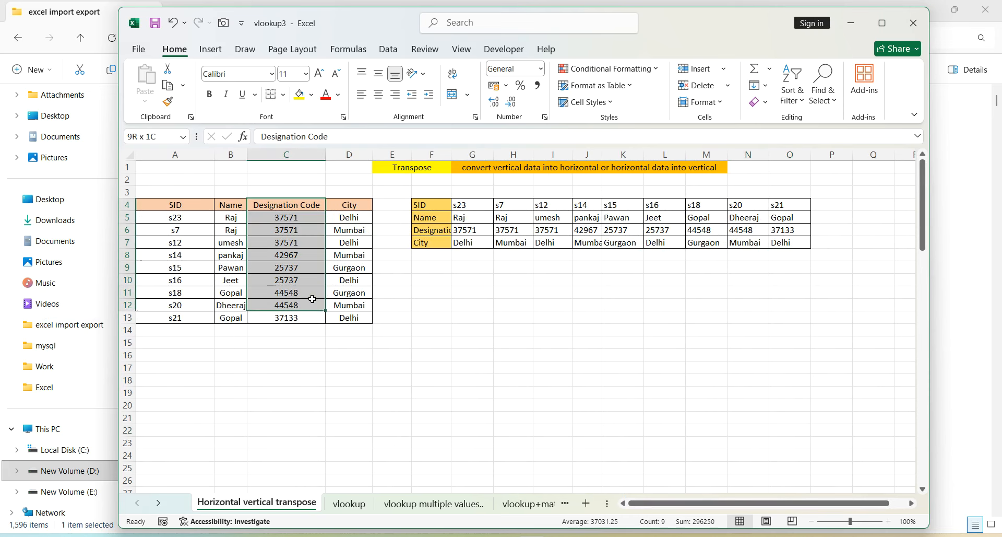
pyautogui.click(565, 346)
pyautogui.moveTo(479, 226); pyautogui.dragTo(683, 228)
pyautogui.click(657, 357)
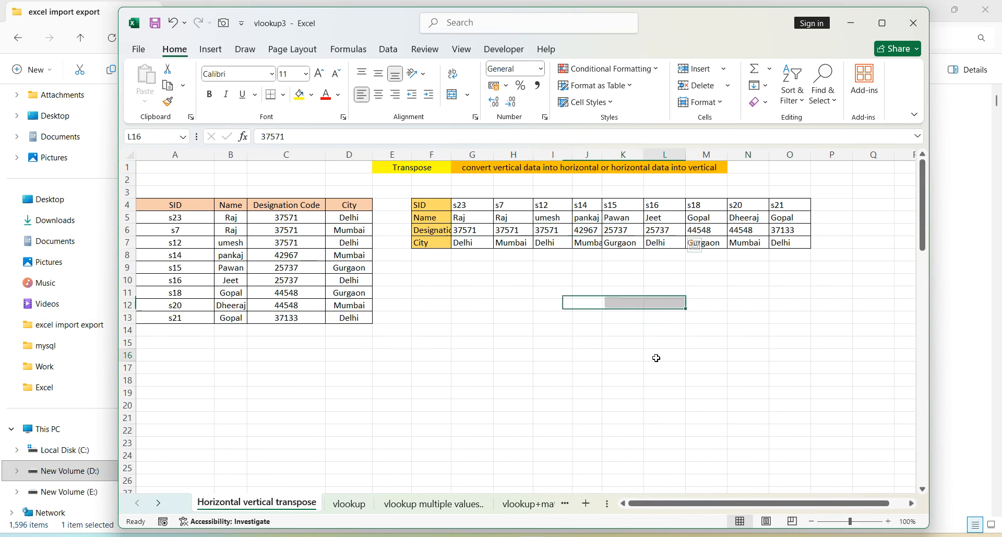
pyautogui.moveTo(522, 231); pyautogui.dragTo(781, 231)
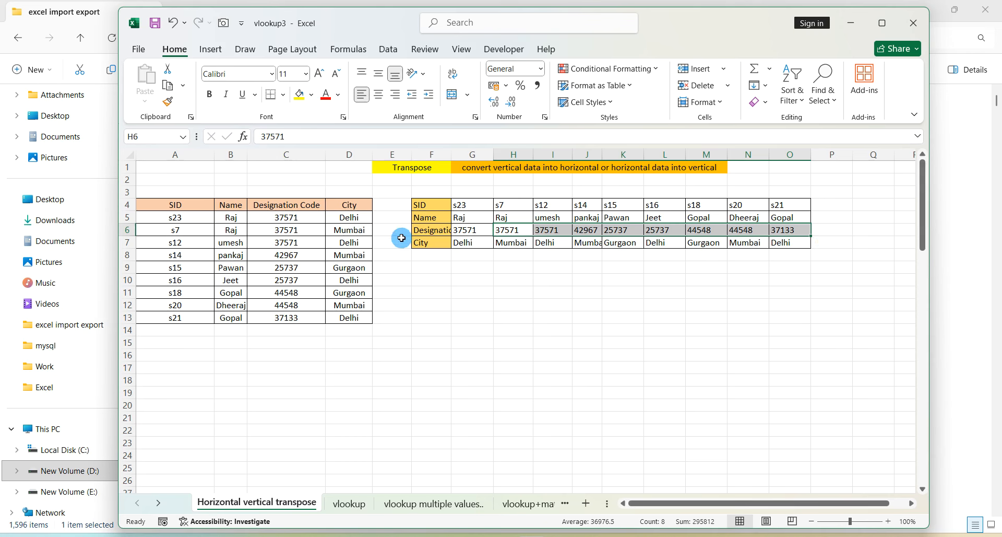
pyautogui.moveTo(338, 207); pyautogui.dragTo(335, 299)
pyautogui.click(467, 329)
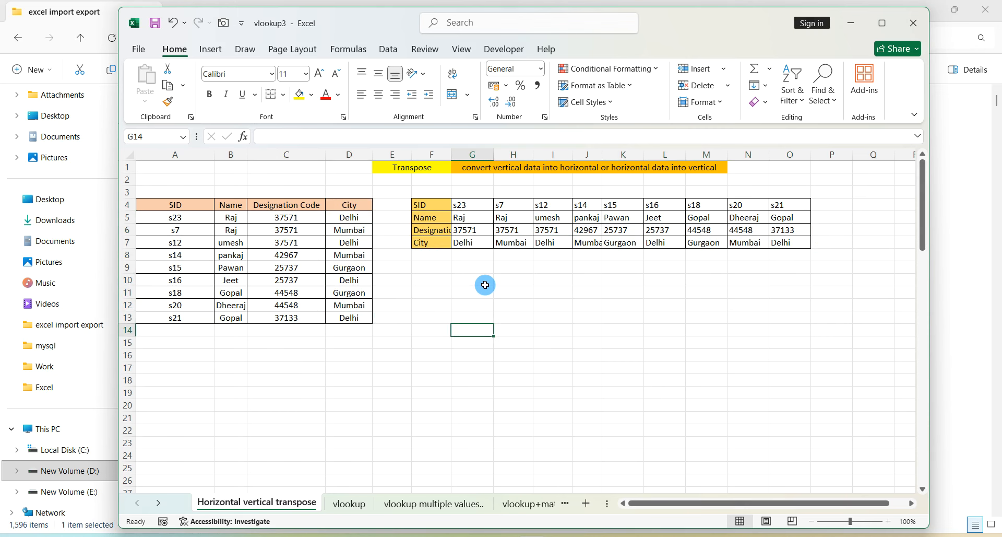
# Step: Switch to a new Notepad document and write the heading "Transpose :" with a line of dashes beneath it
pyautogui.press('super+r')
pyautogui.write('notepad')
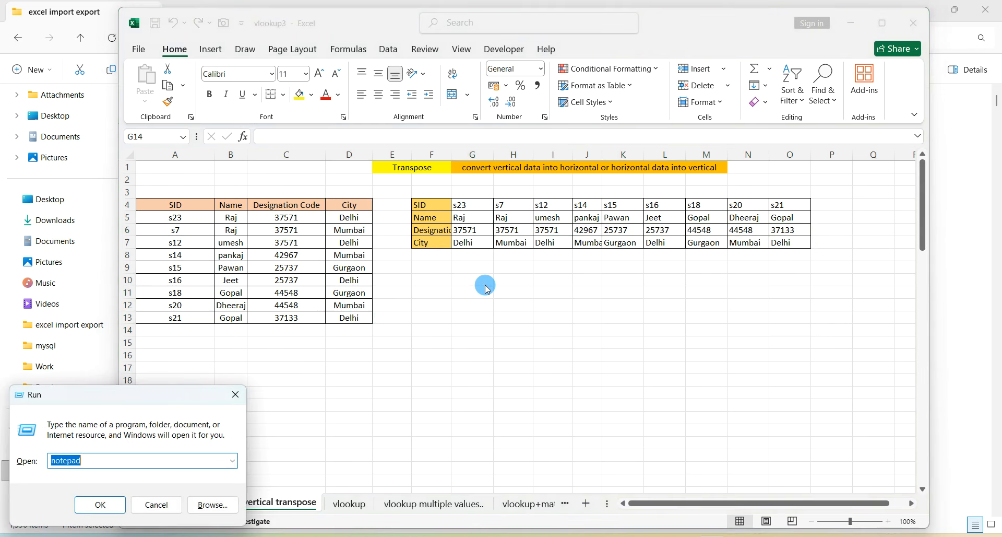
pyautogui.press('Return')
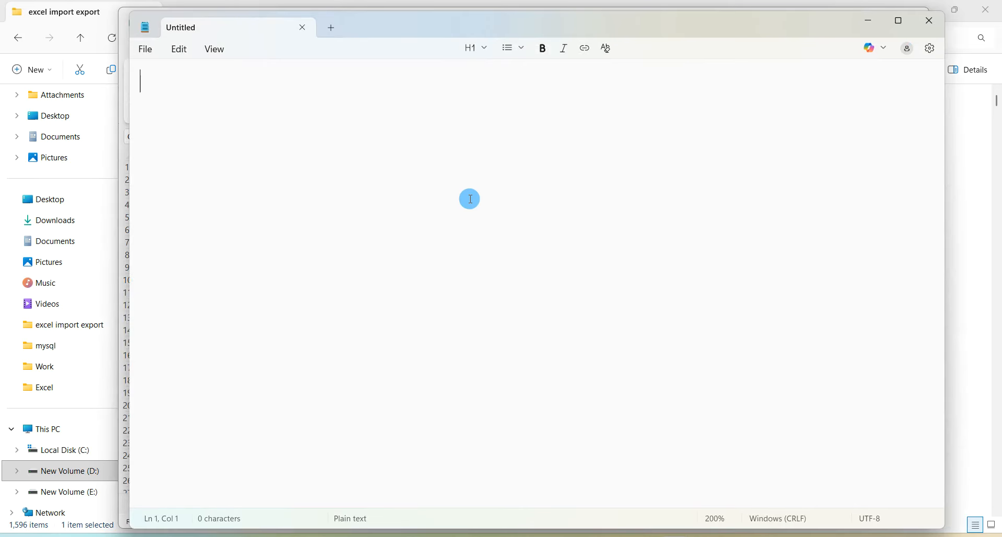
pyautogui.write('Trans')
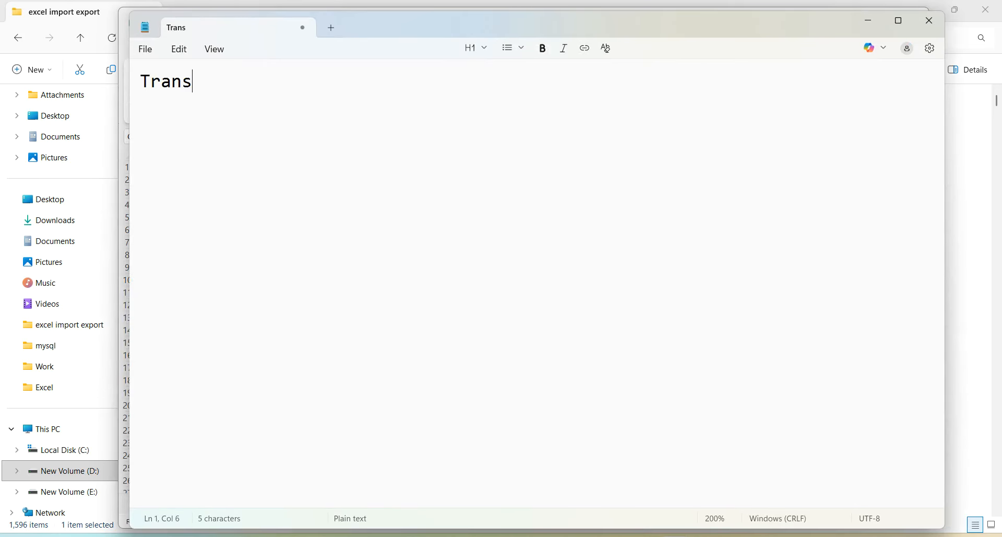
pyautogui.write('pose  :')
pyautogui.press('Return')
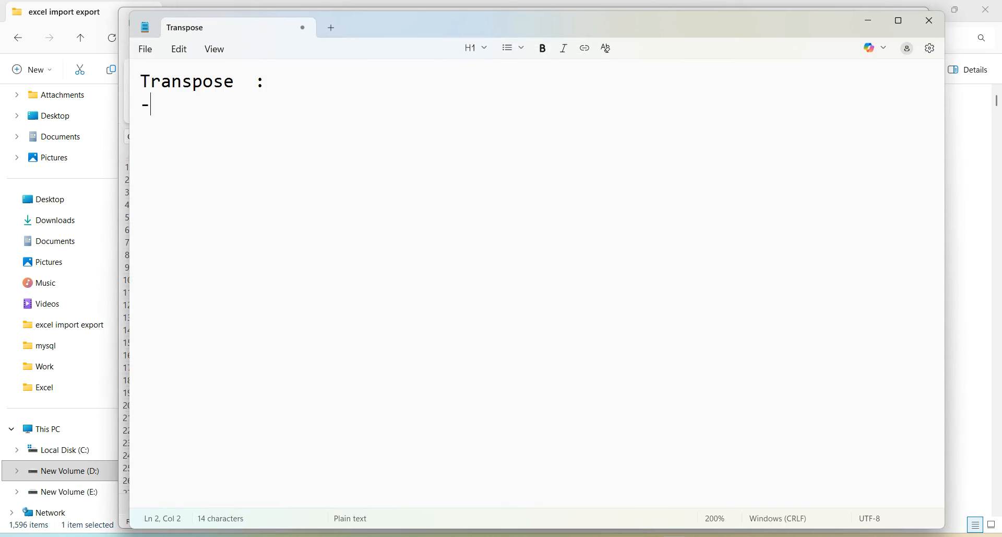
pyautogui.write('------------')
pyautogui.press('Return')
# Step: Add the note "H-V , V-H" below the heading, then the syntax "=transpose(dataset)" above a dashed line
pyautogui.write('H-V , V-H')
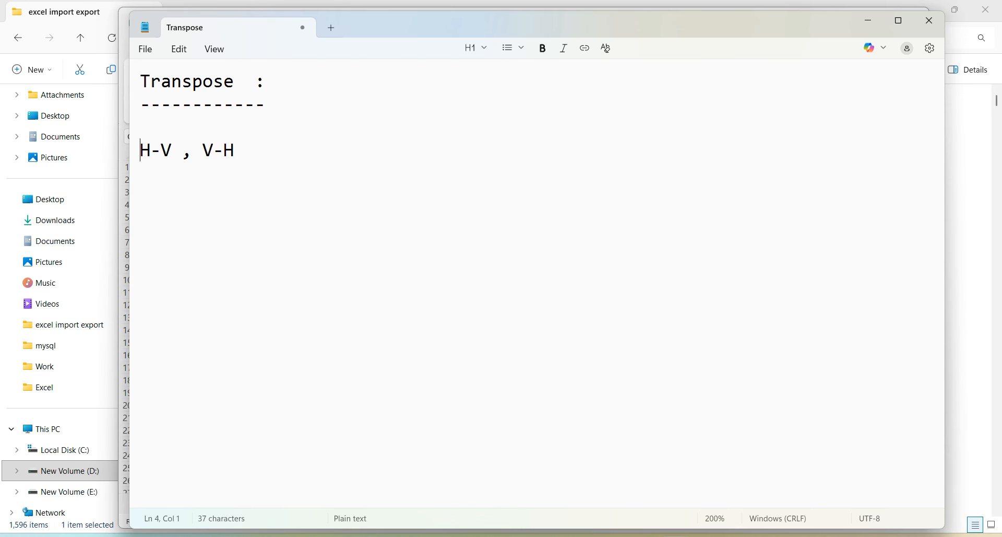
pyautogui.press('BackSpace')
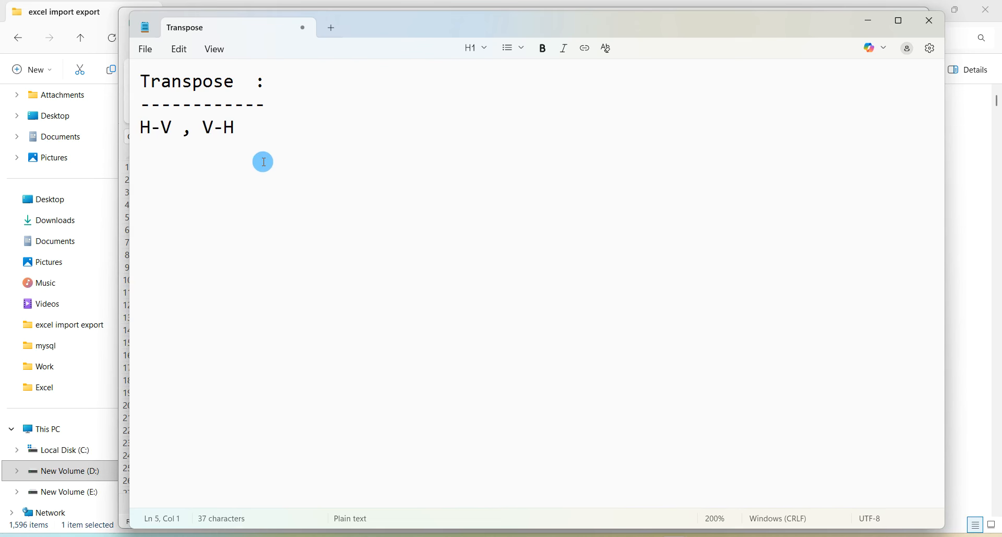
pyautogui.write('---------------------')
pyautogui.write('=transpo')
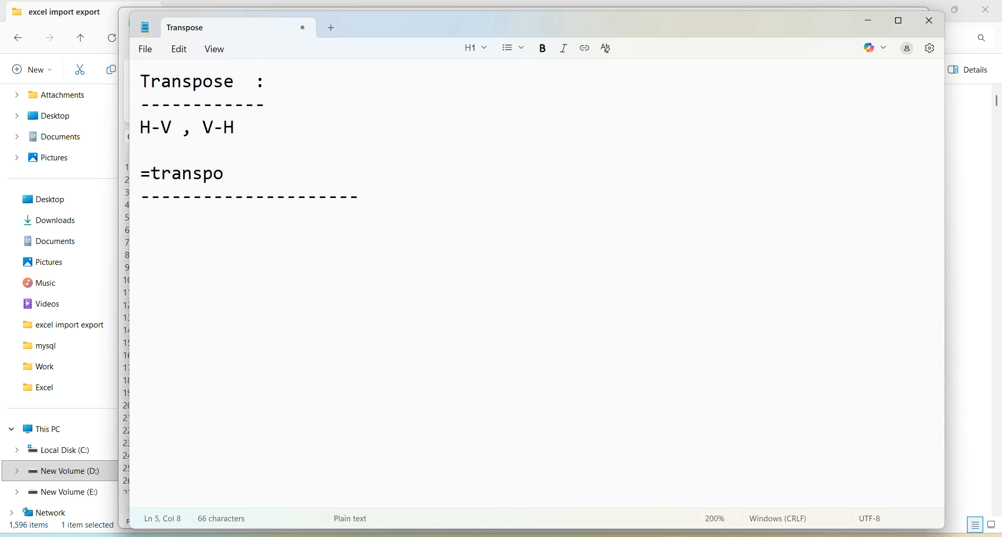
pyautogui.write('se(dataset)')
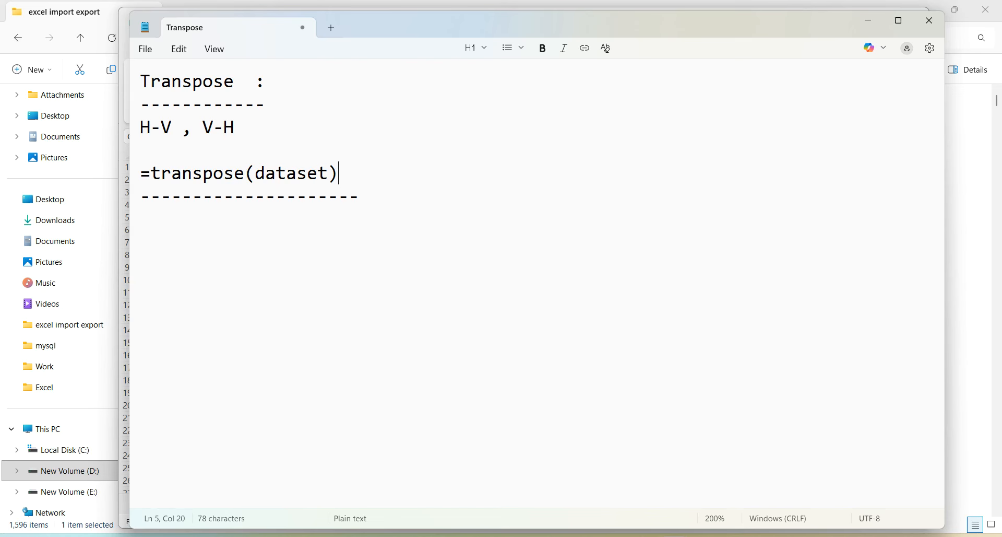
# Step: Switch to Excel and enter the formula =transpose(A4:D13) in cell F10 to lay the vertical table out horizontally
pyautogui.click(876, 23)
pyautogui.click(678, 307)
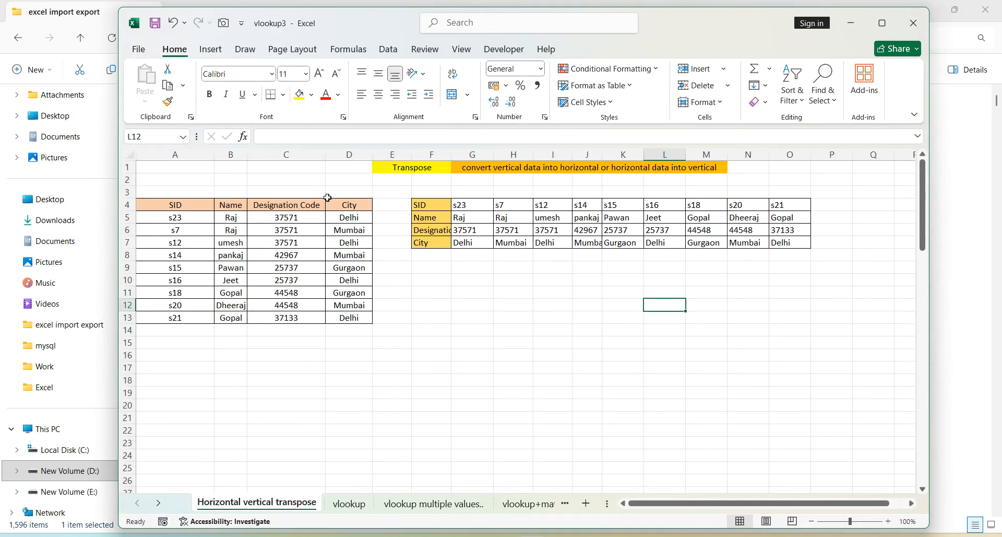
pyautogui.moveTo(327, 194); pyautogui.dragTo(342, 320)
pyautogui.click(447, 317)
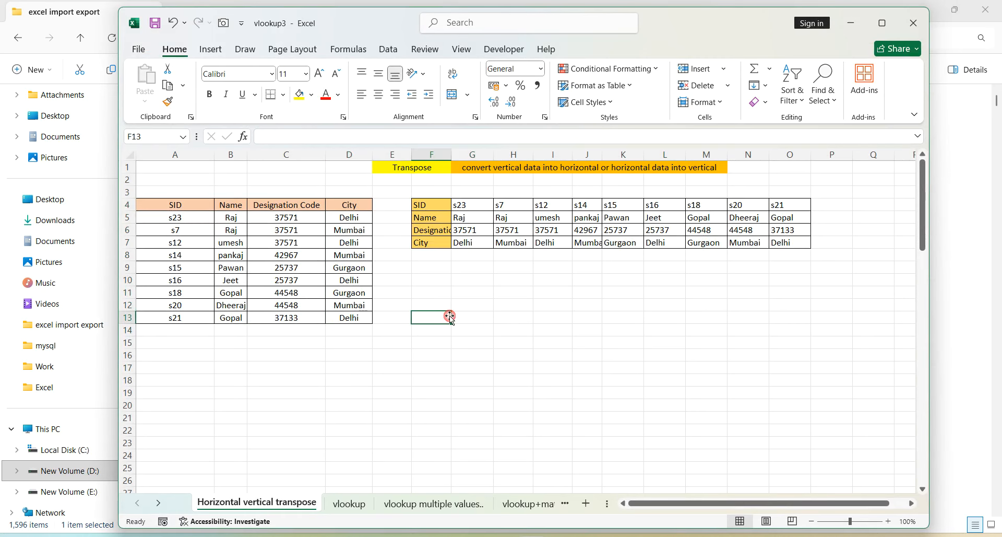
pyautogui.click(444, 280)
pyautogui.write('=trans')
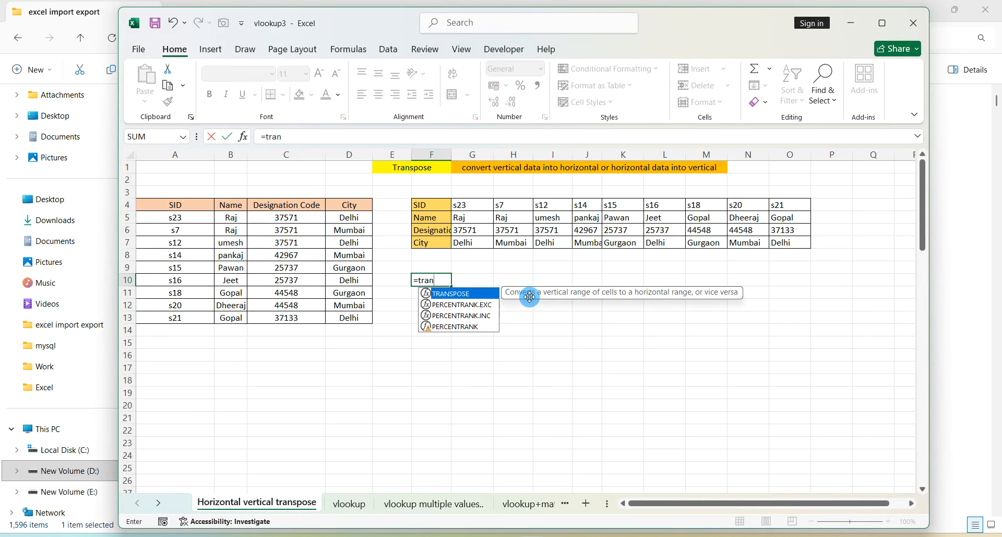
pyautogui.write('pose(')
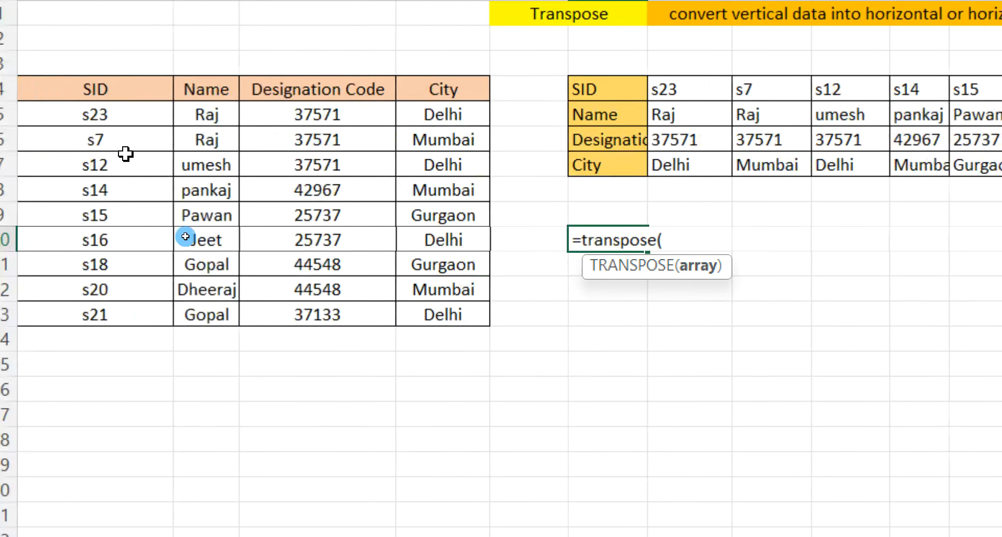
pyautogui.moveTo(57, 89); pyautogui.dragTo(441, 319)
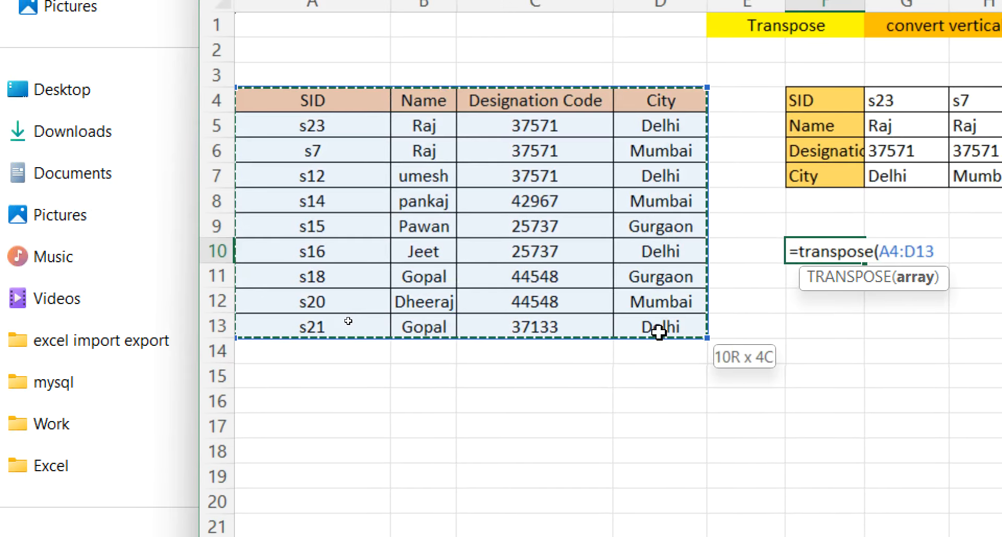
pyautogui.moveTo(658, 332); pyautogui.dragTo(657, 329)
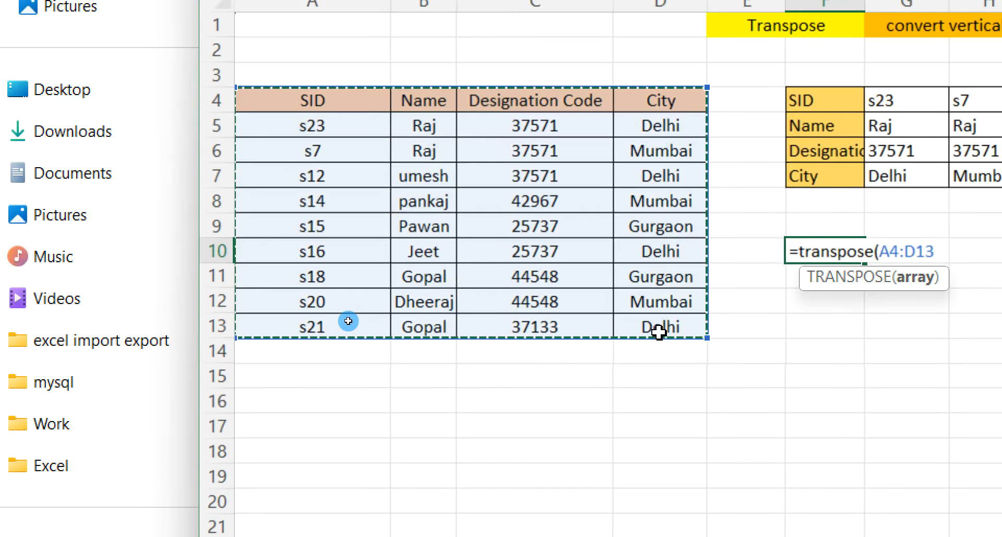
pyautogui.write(')')
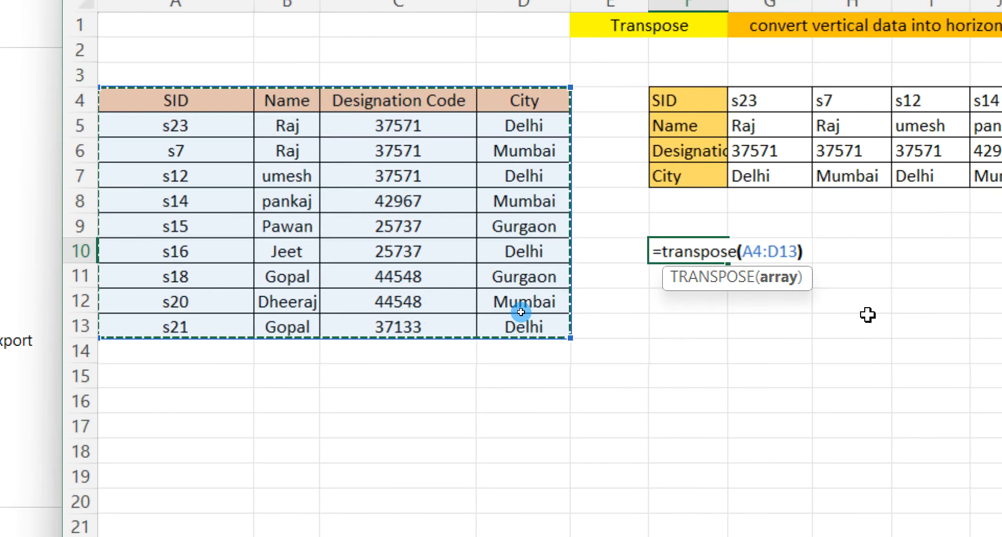
pyautogui.press('Return')
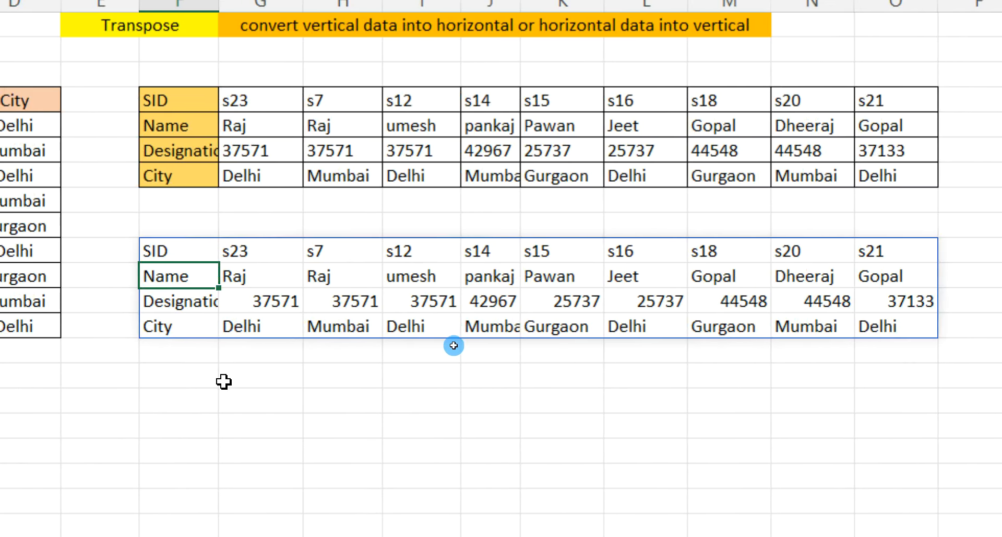
# Step: Replace the formula in F10 with =transpose(F4:O7) to turn the horizontal table into a vertical one
pyautogui.click(172, 249)
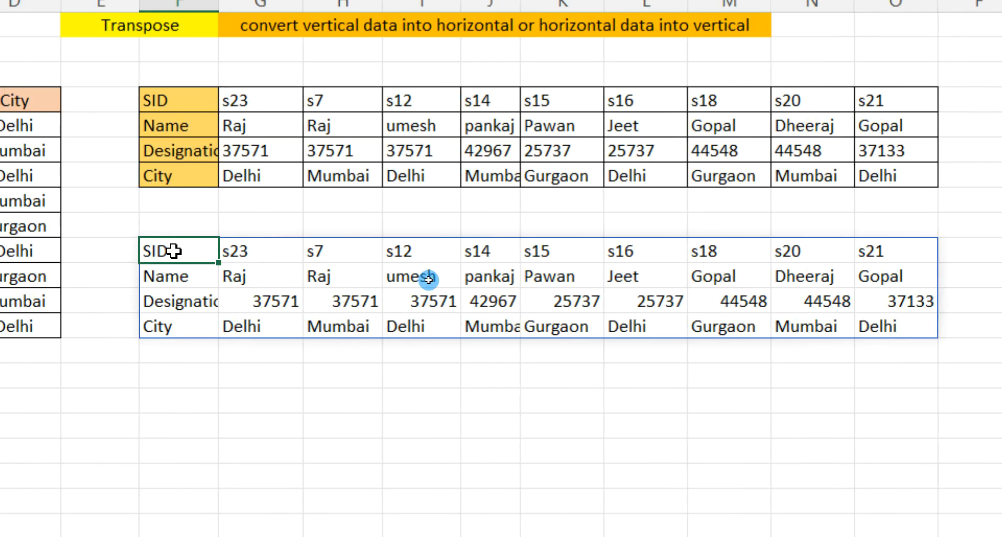
pyautogui.press('Delete')
pyautogui.write('=transpose')
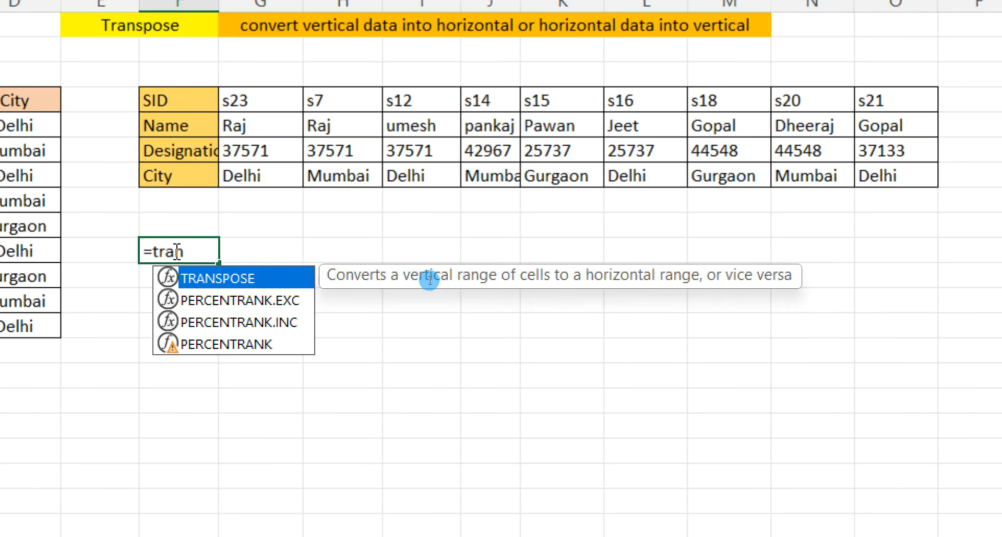
pyautogui.write('(')
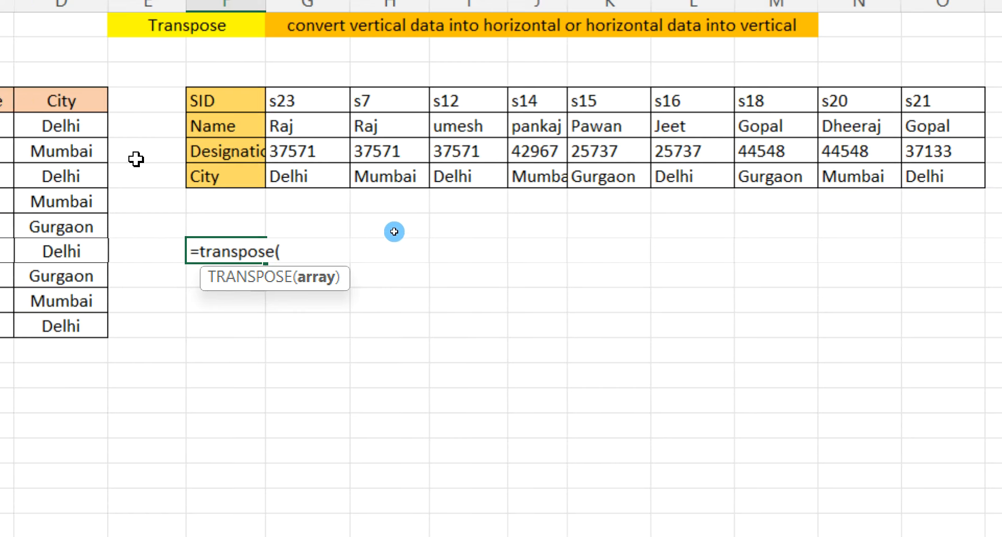
pyautogui.moveTo(177, 103); pyautogui.dragTo(806, 187)
pyautogui.press('Return')
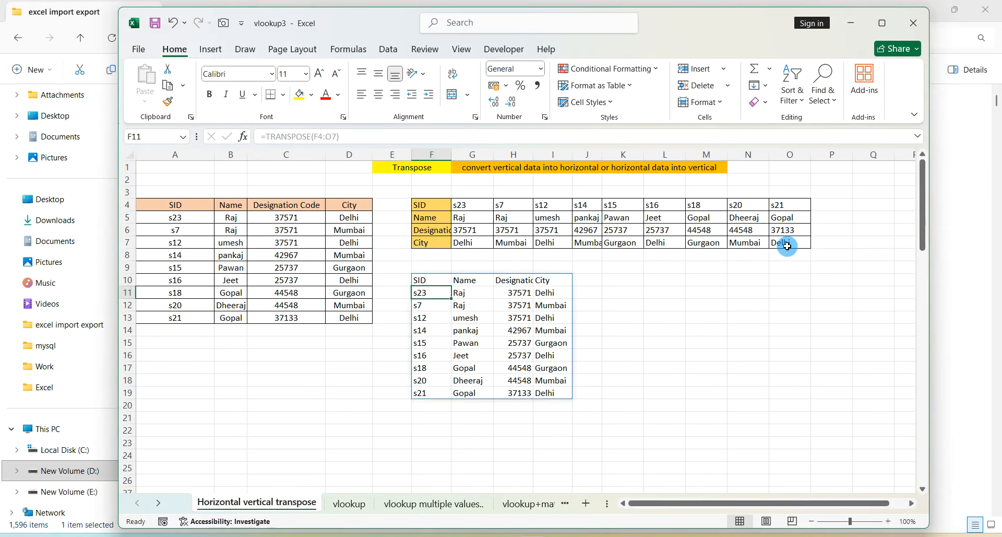
# Step: Open the vlookup sheet and view its EID table together with the lookup tables beside it
pyautogui.click(349, 503)
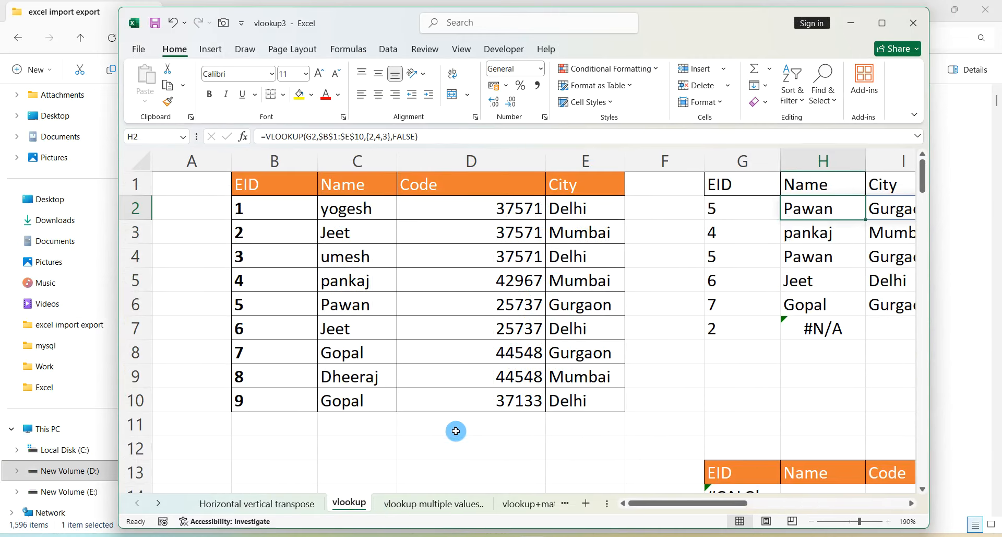
pyautogui.keyDown('ctrl'); pyautogui.scroll(-3, 456, 430); pyautogui.keyUp('ctrl')
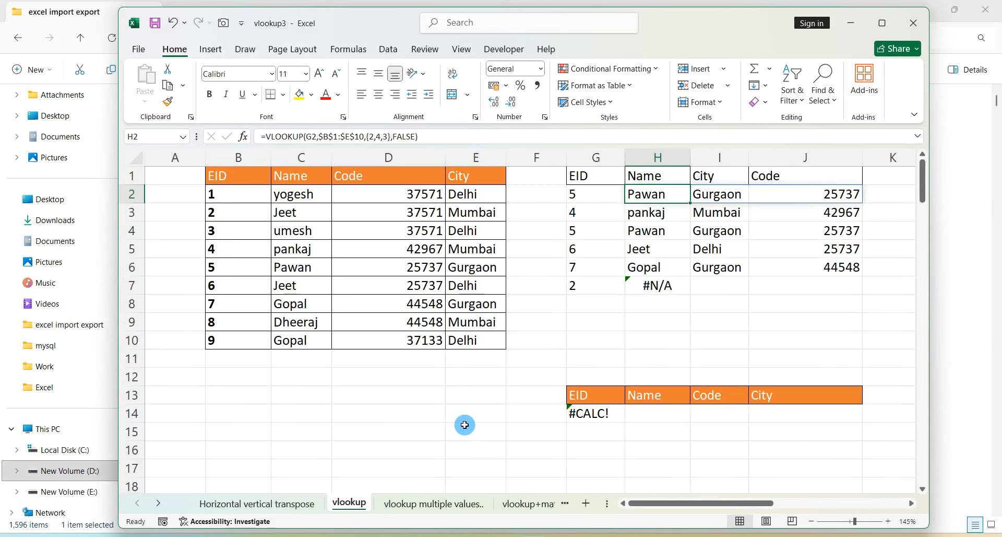
pyautogui.scroll(-1, 464, 424)
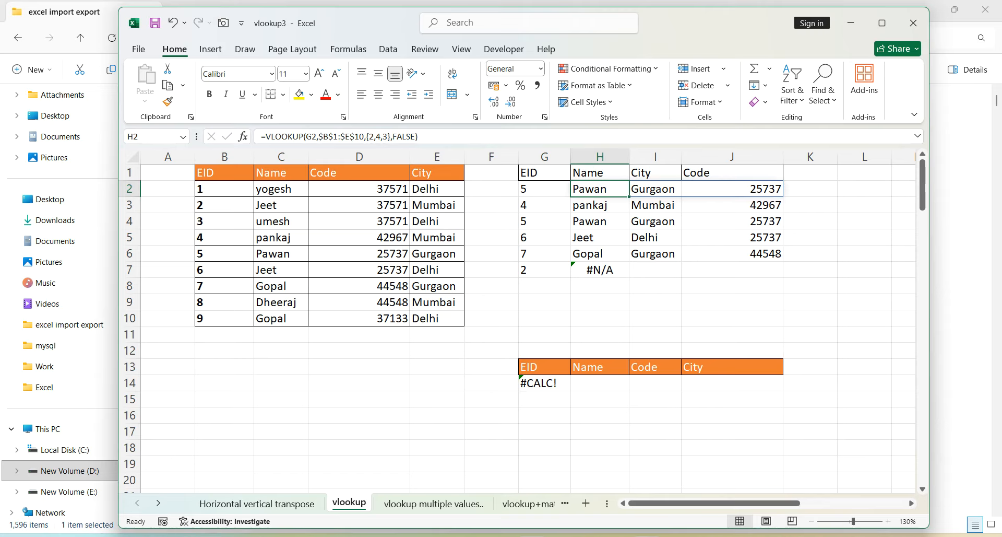
# Step: Switch to the Notepad notes and add the heading "Vlookup :" with a line of dashes beneath it, below the transpose syntax
pyautogui.moveTo(705, 493)
pyautogui.click(776, 492)
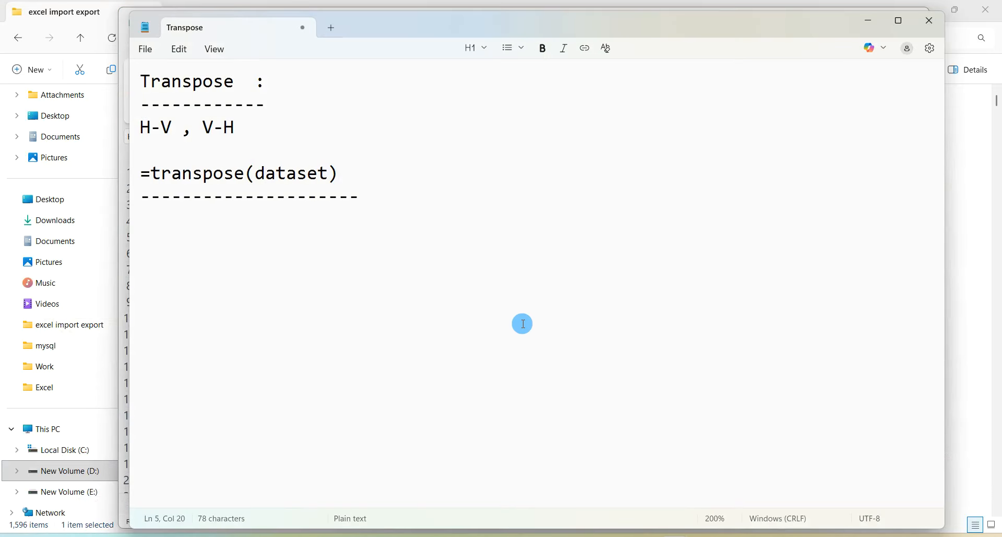
pyautogui.press('Return')
pyautogui.press('Return')
pyautogui.write('V')
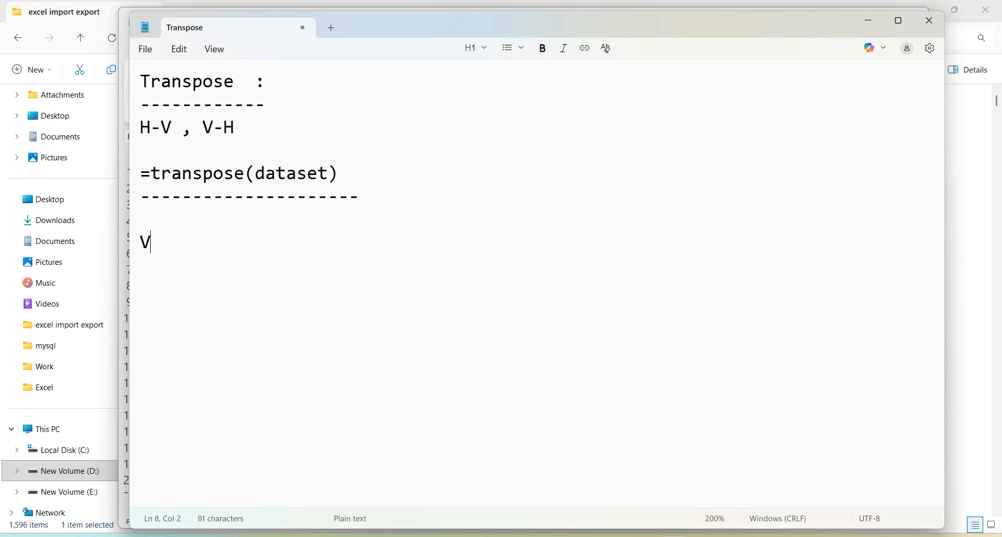
pyautogui.write('lookup :')
pyautogui.press('BackSpace')
pyautogui.press('BackSpace')
pyautogui.press('BackSpace')
pyautogui.press('BackSpace')
pyautogui.press('BackSpace')
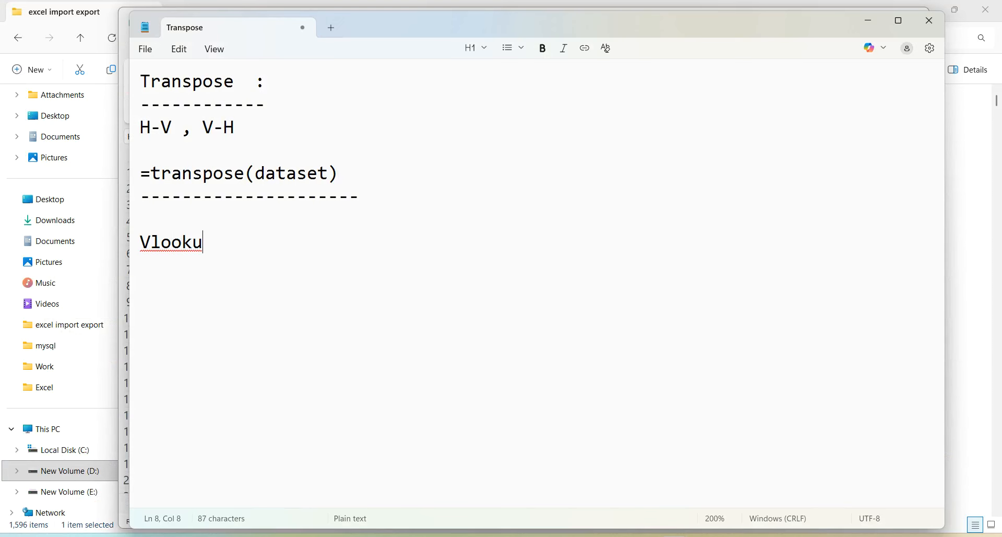
pyautogui.write('kup :')
pyautogui.write('------------ ')
# Step: Write "if we have dataset in vertical order and we need to lookup something inside dataset we use vlookup..." under the Vlookup heading
pyautogui.write('if we have ')
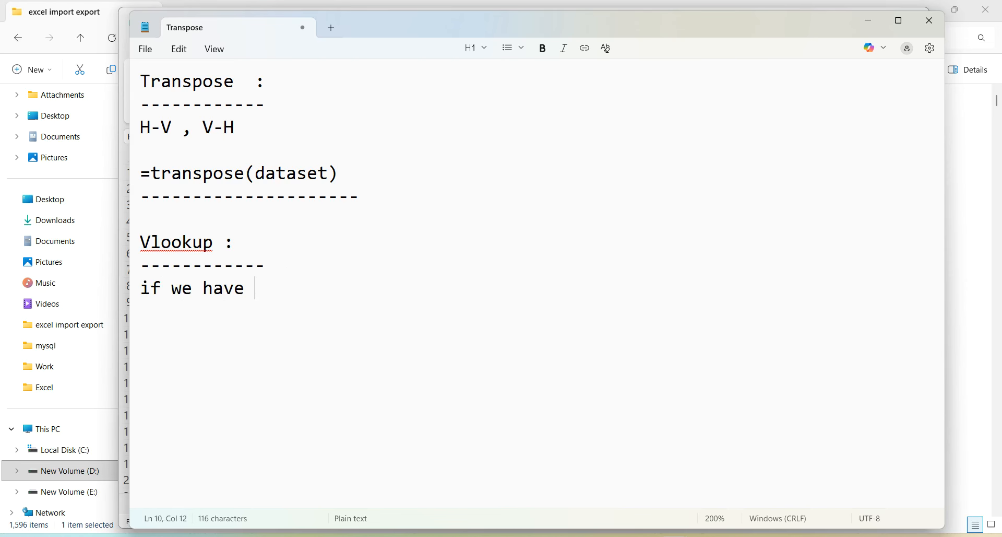
pyautogui.write('dataset in v')
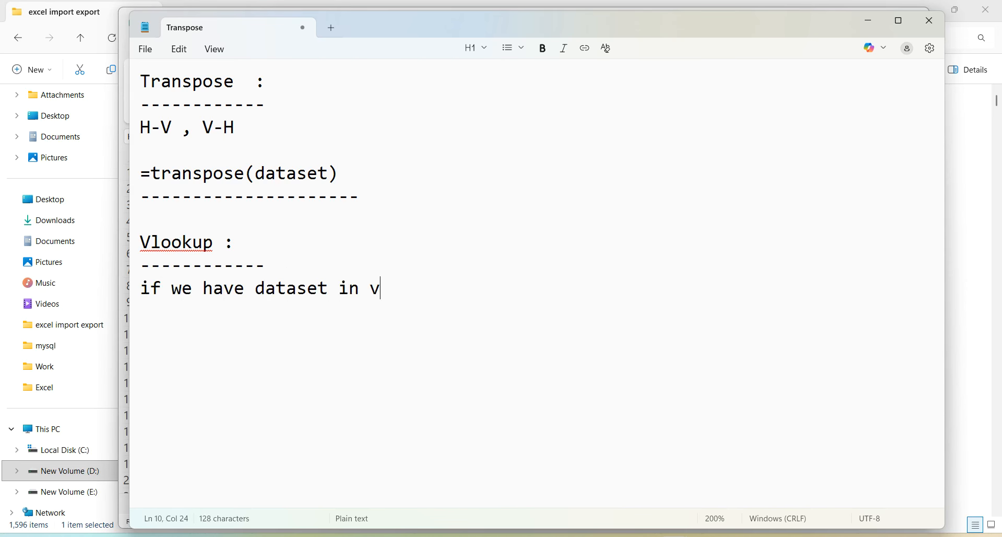
pyautogui.write('ertical or')
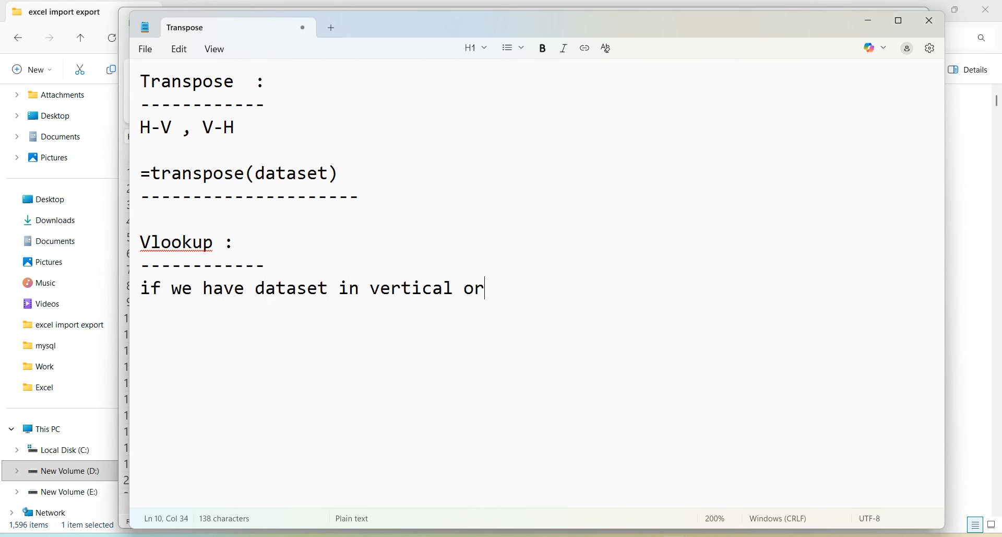
pyautogui.write('der an ')
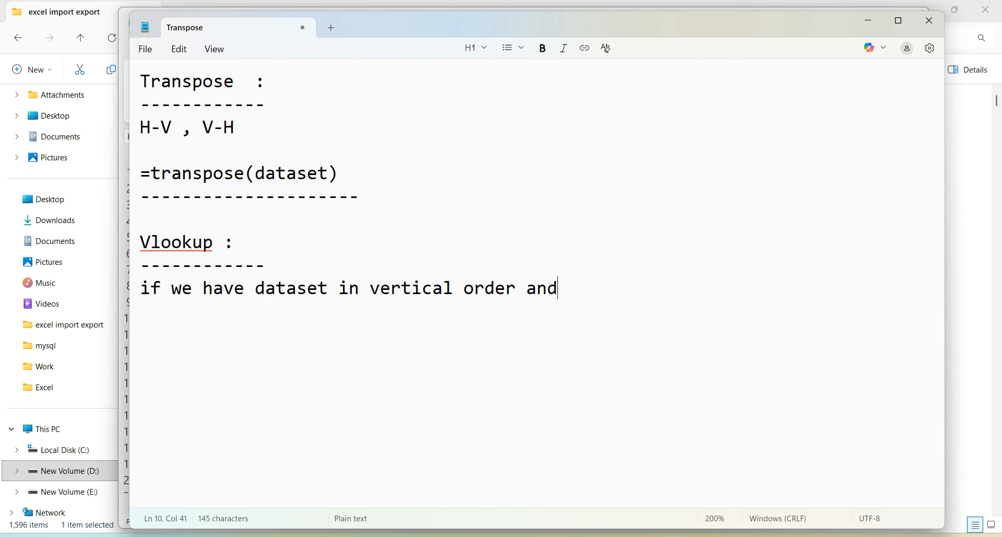
pyautogui.write(' we nee')
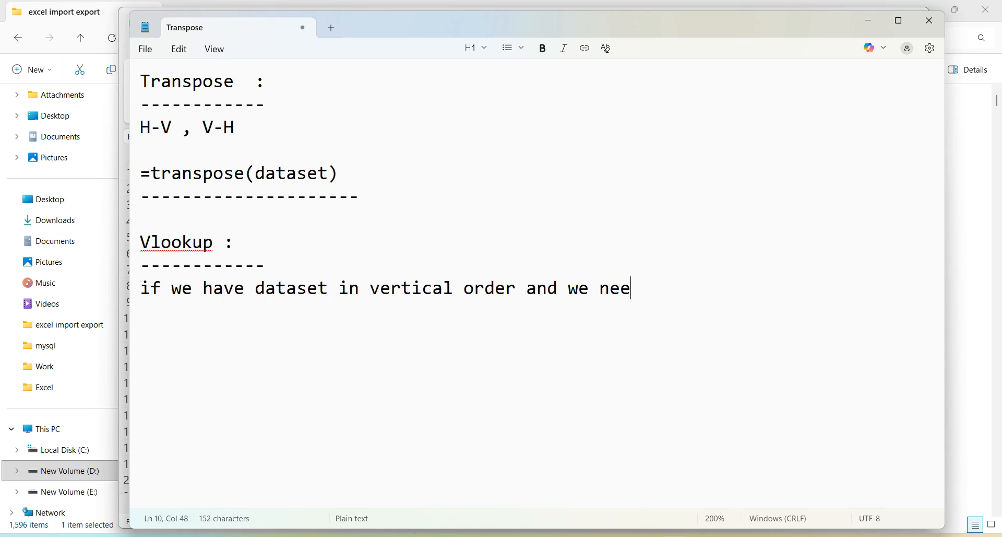
pyautogui.write('d to loo')
pyautogui.write('so')
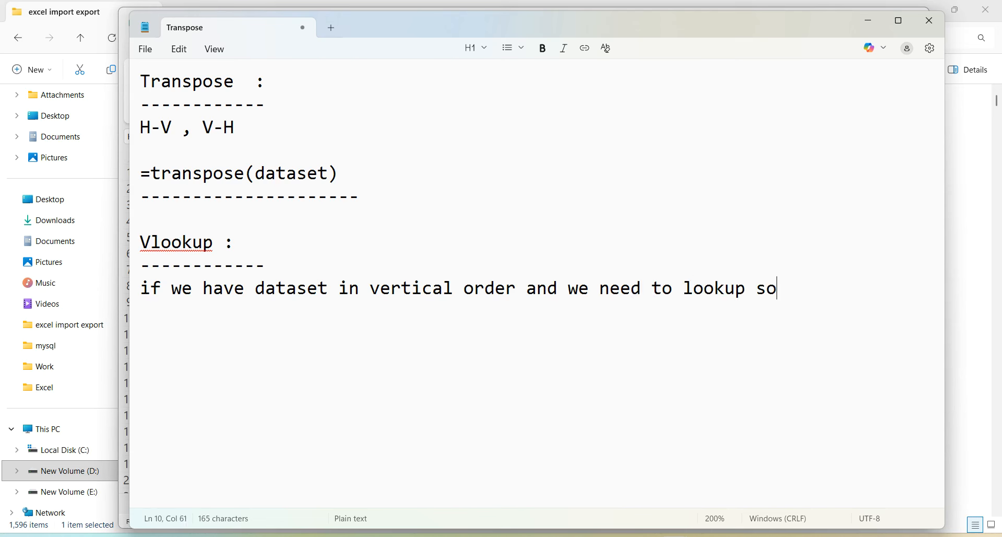
pyautogui.write('mthing ini')
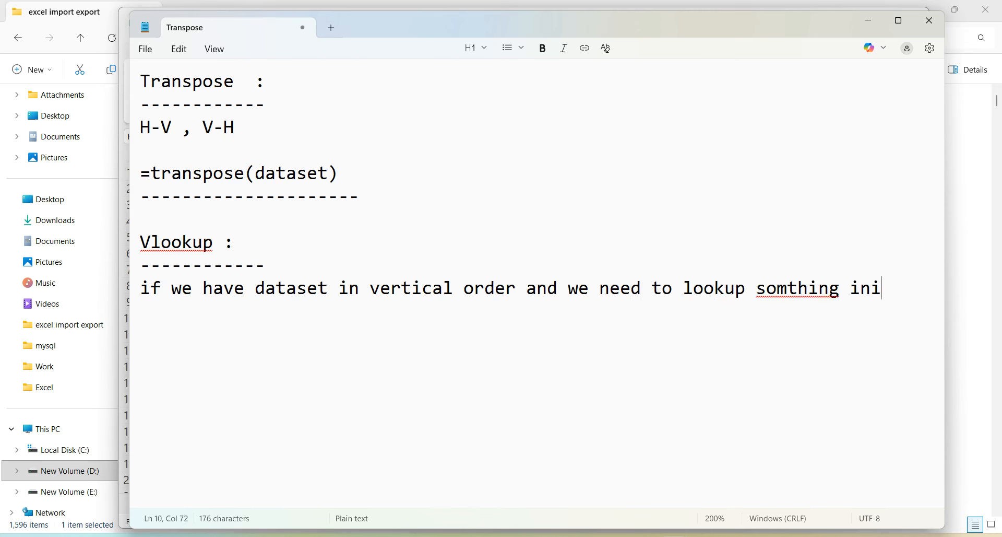
pyautogui.press('BackSpace')
pyautogui.press('BackSpace')
pyautogui.press('BackSpace')
pyautogui.press('BackSpace')
pyautogui.press('BackSpace')
pyautogui.press('BackSpace')
pyautogui.press('BackSpace')
pyautogui.press('BackSpace')
pyautogui.press('BackSpace')
pyautogui.write('e')
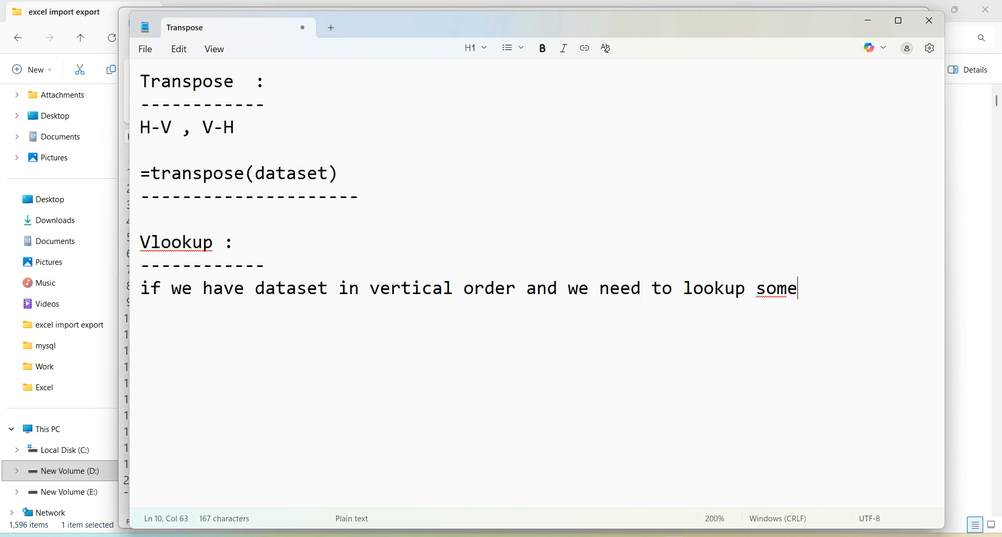
pyautogui.write('thing insid')
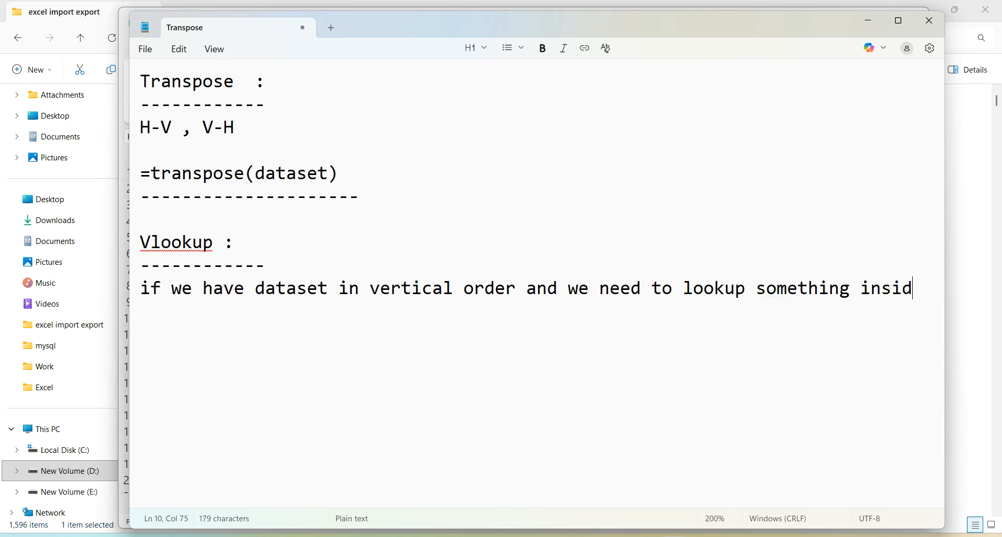
pyautogui.write('e dataset ')
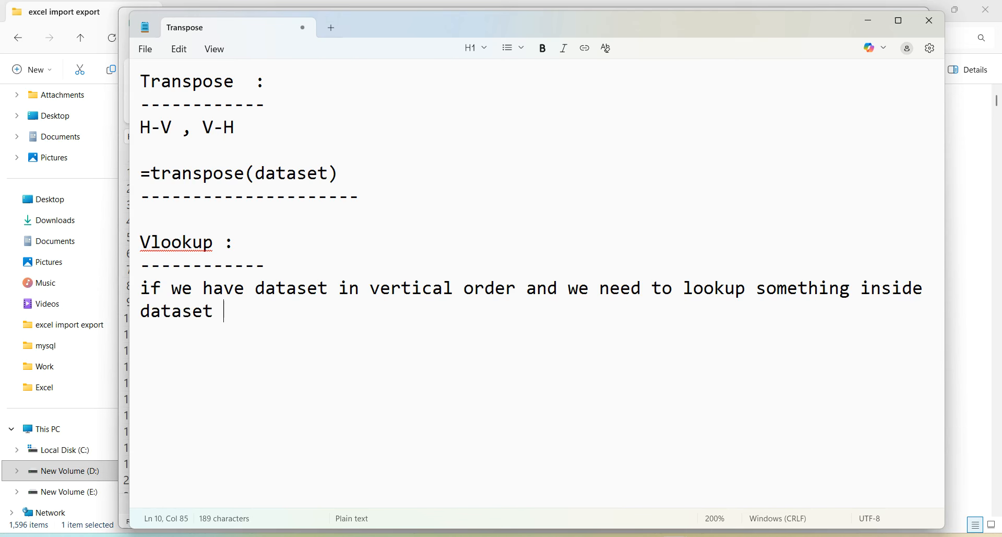
pyautogui.write('we use vlookup...')
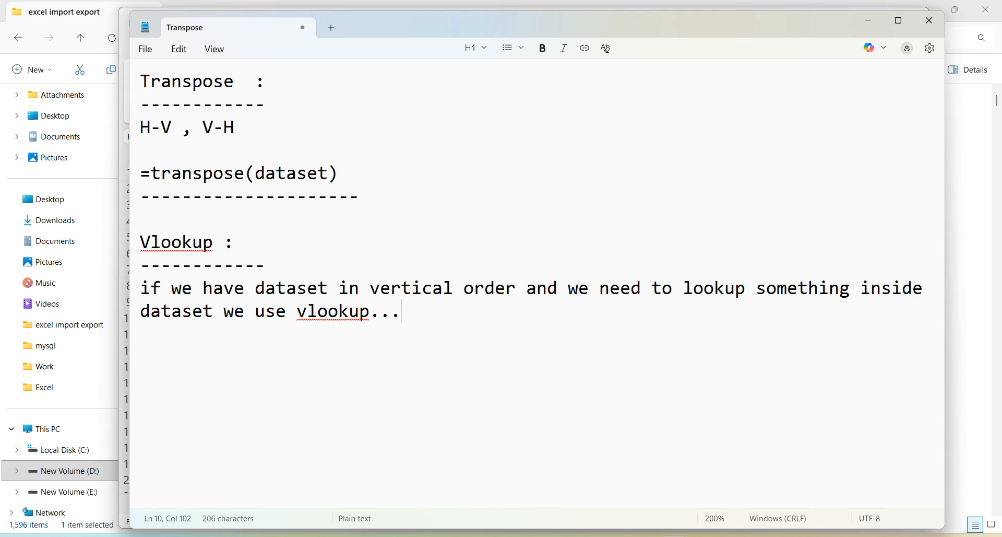
# Step: Write the syntax =vlookup(lookupvalue,dataset,column_number,false) below the Vlookup description, leaving a blank line between
pyautogui.press('Return')
pyautogui.press('Return')
pyautogui.write('=v')
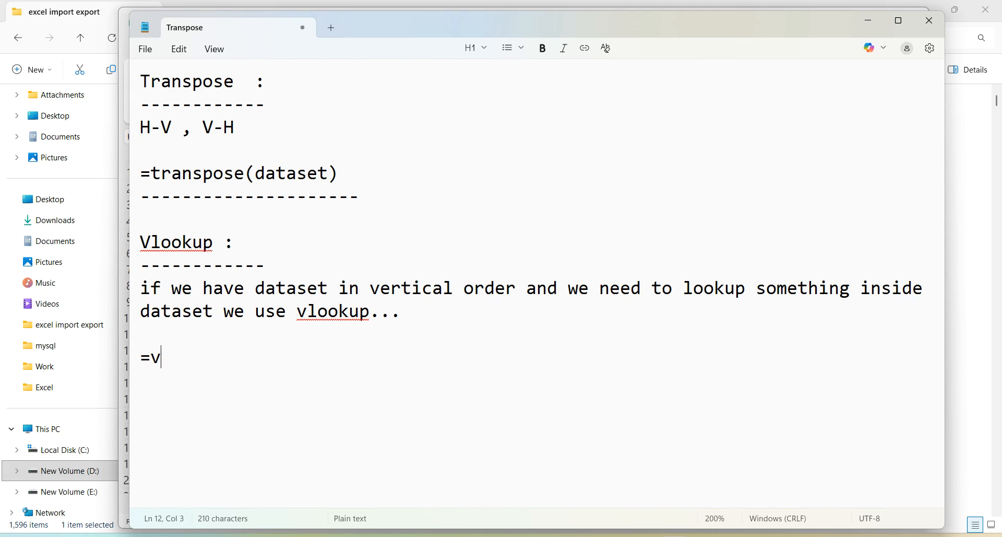
pyautogui.write('lookup(')
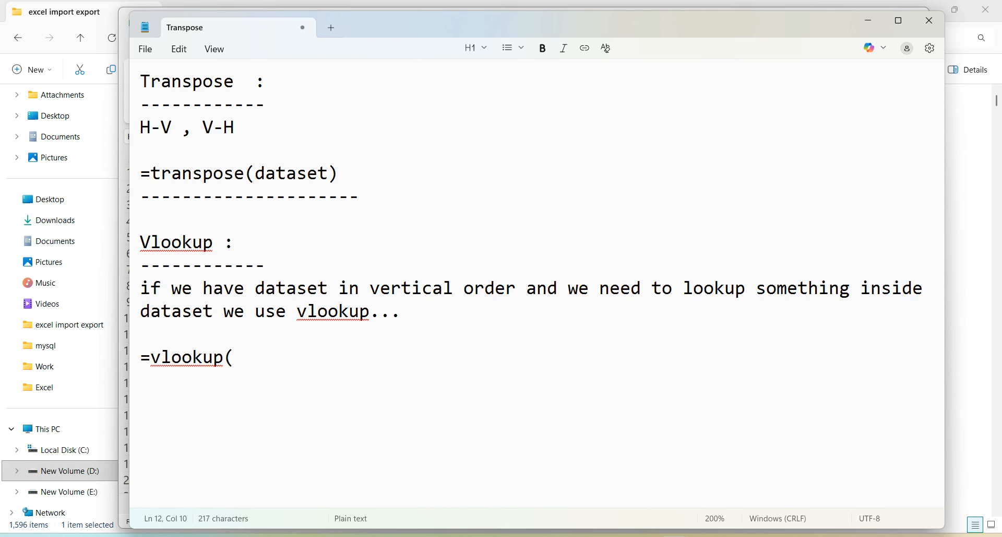
pyautogui.write('lookup')
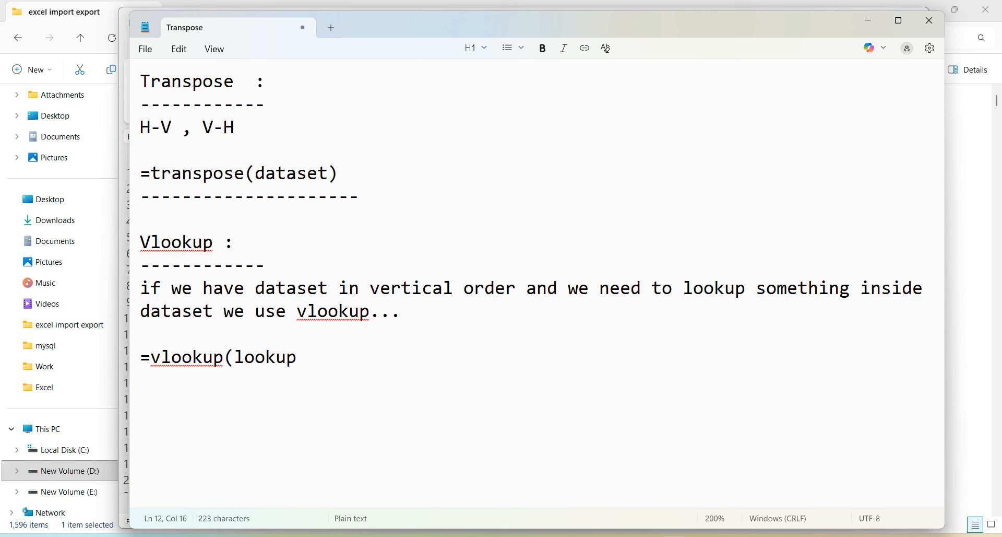
pyautogui.write('value,')
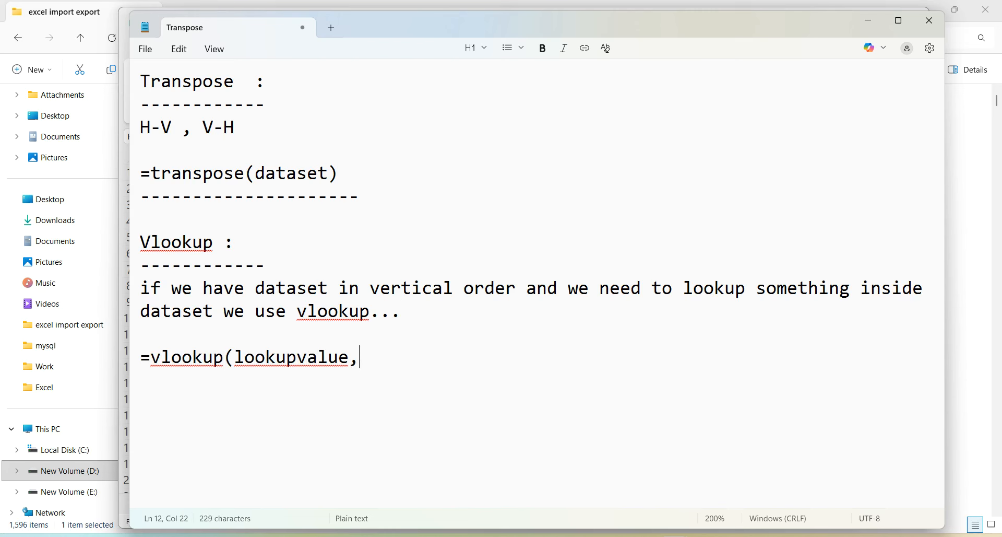
pyautogui.write('dataset')
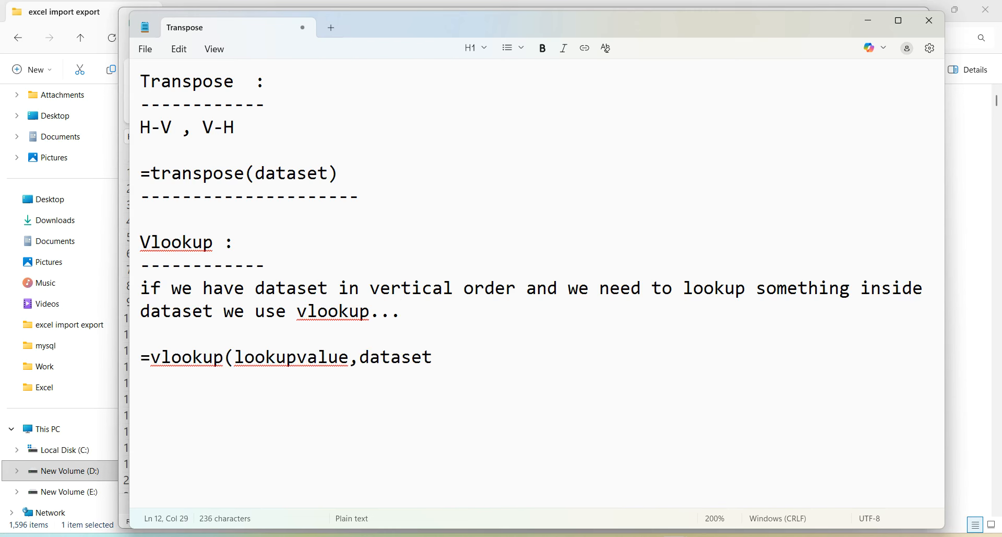
pyautogui.write(',column_numb')
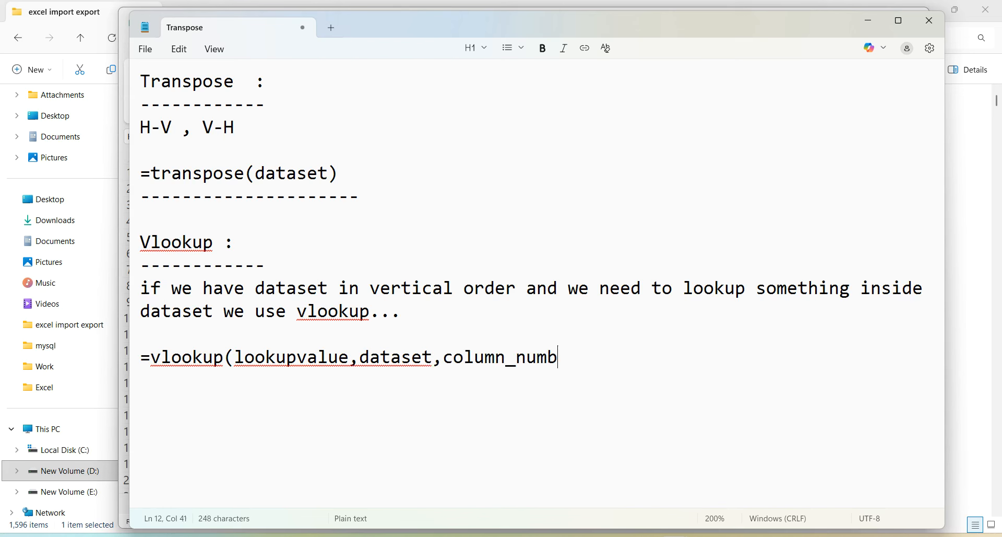
pyautogui.write('er,false')
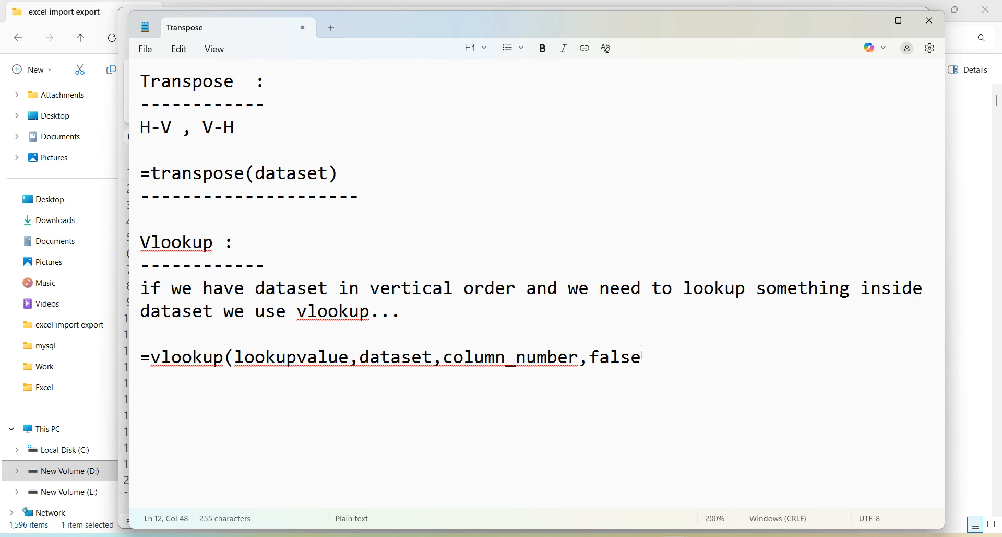
pyautogui.write(')')
# Step: Add the note "false : exact match" below the vlookup syntax, separated by a blank line
pyautogui.press('Return')
pyautogui.press('Return')
pyautogui.write('false')
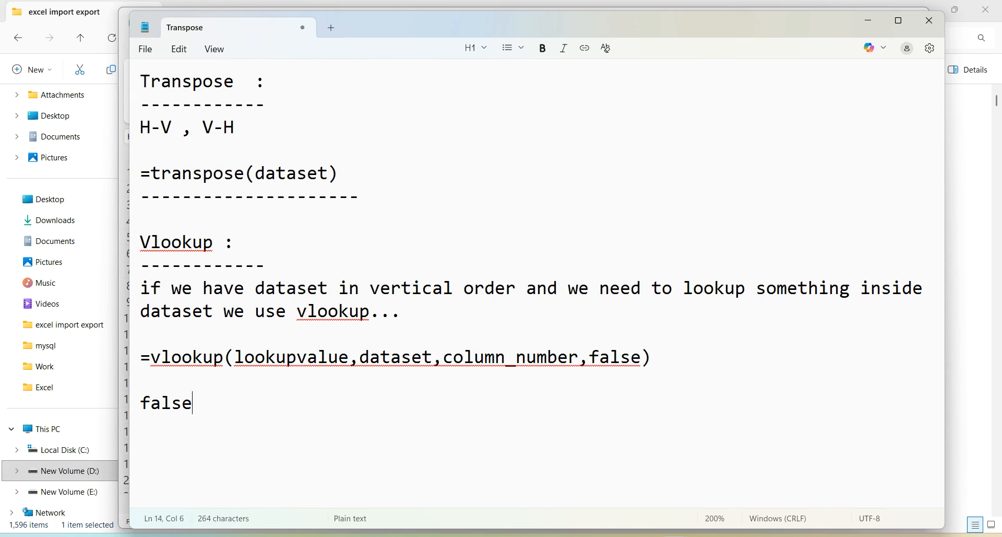
pyautogui.write(' : exact ')
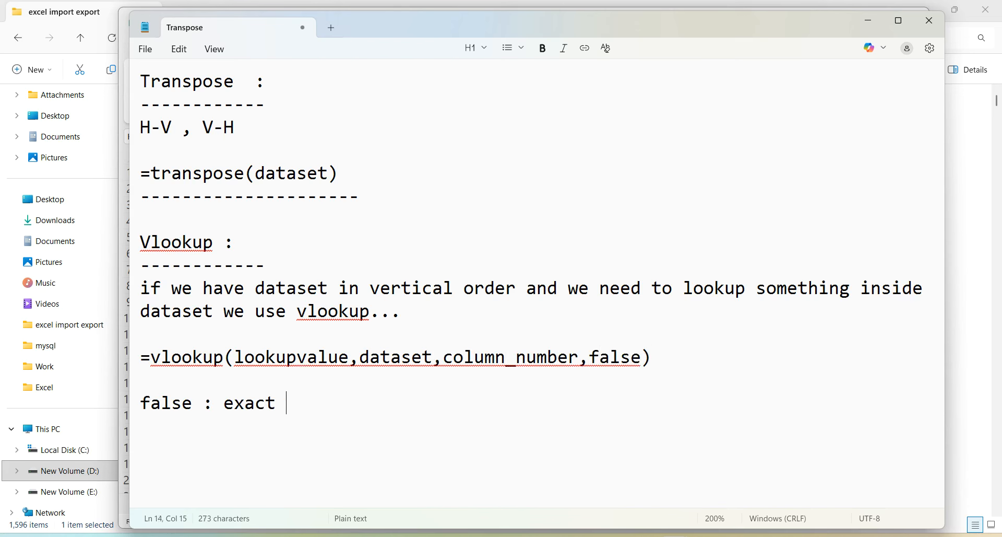
pyautogui.write('match')
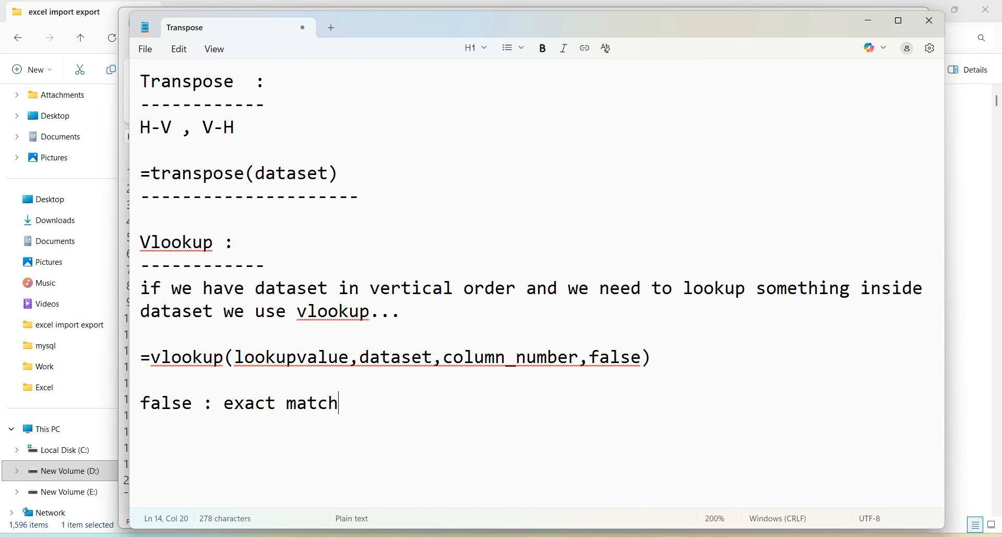
# Step: Lengthen the dashed line below the transpose syntax and highlight the word false in the vlookup syntax
pyautogui.doubleClick(383, 192)
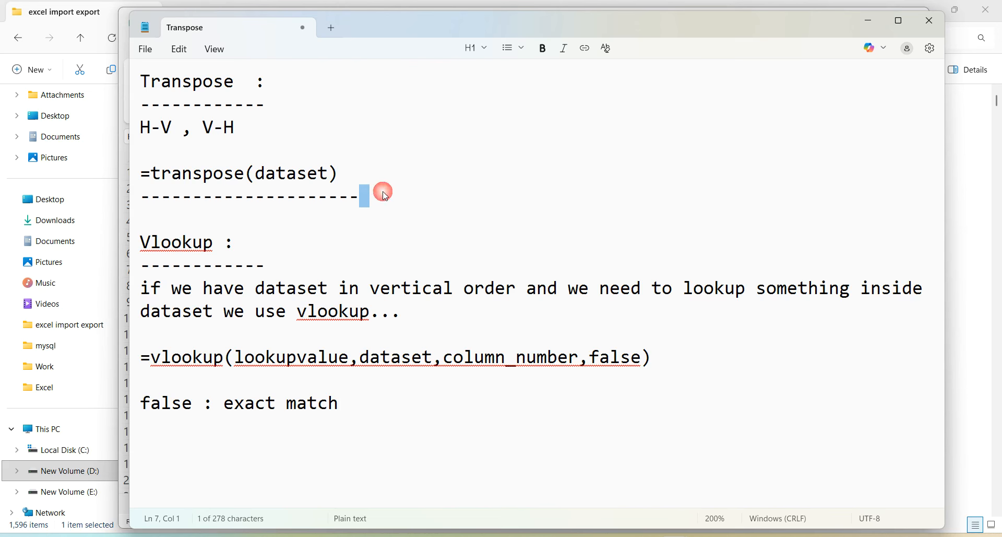
pyautogui.write('----------------------------')
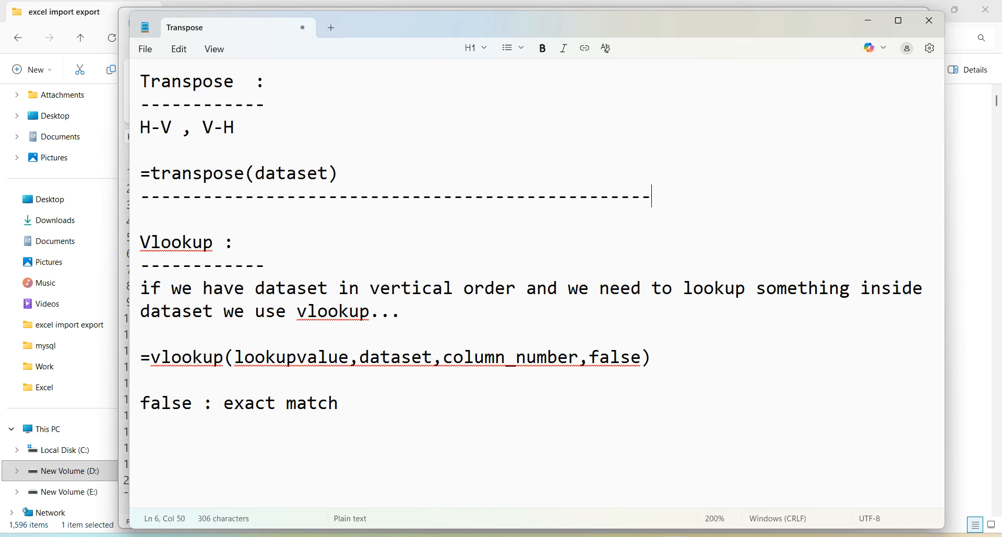
pyautogui.click(389, 196)
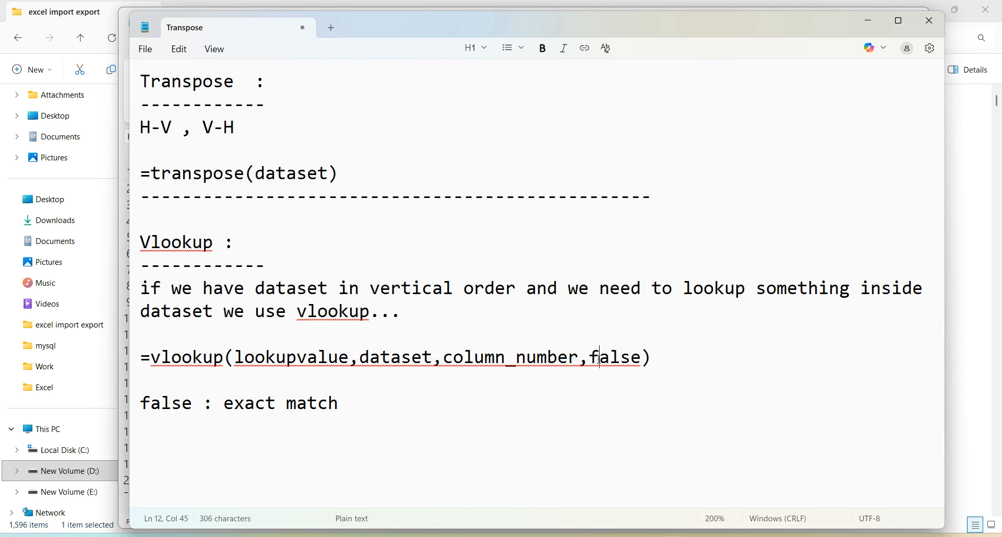
pyautogui.doubleClick(597, 359)
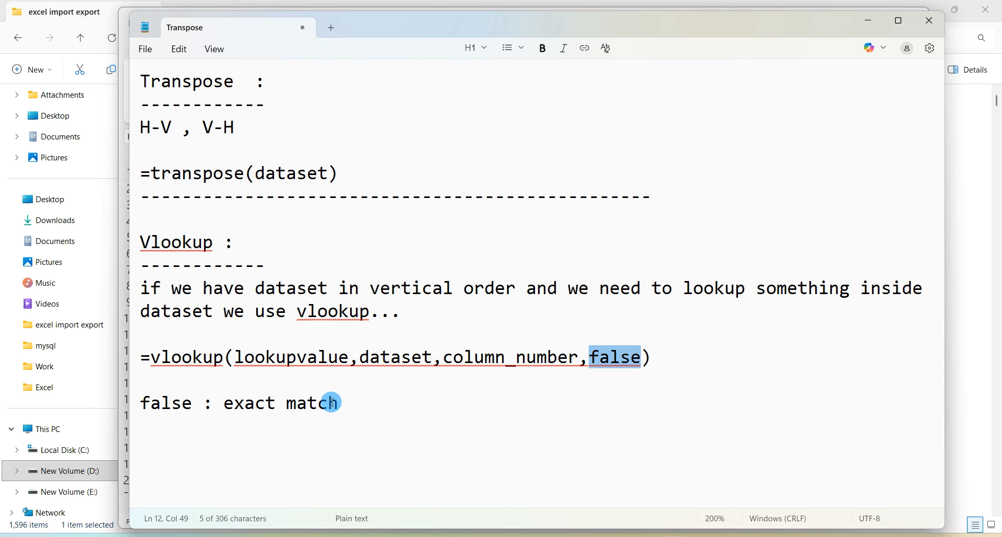
# Step: Switch back to Excel and clear the old lookup entries in G2:J8 on the vlookup sheet, keeping the header row
pyautogui.click(868, 21)
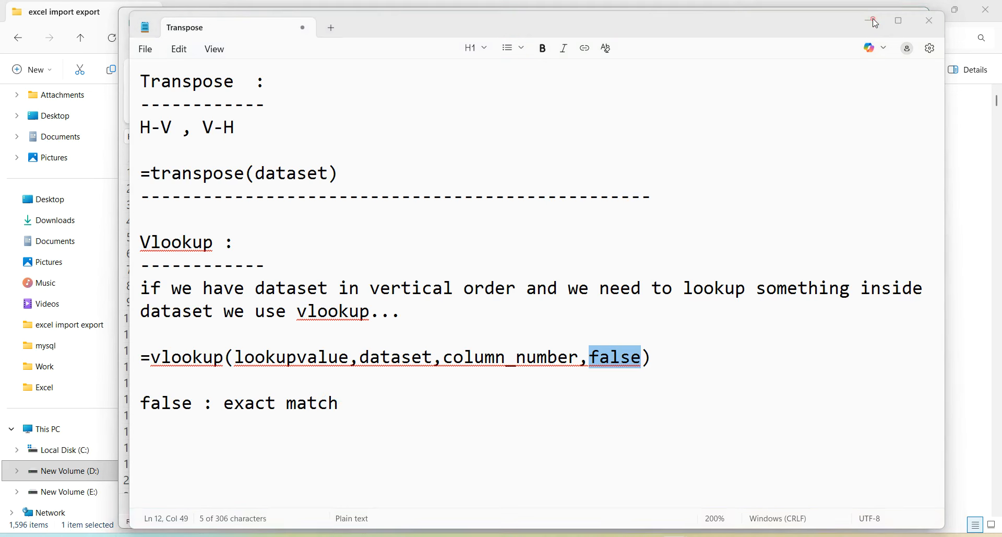
pyautogui.click(524, 297)
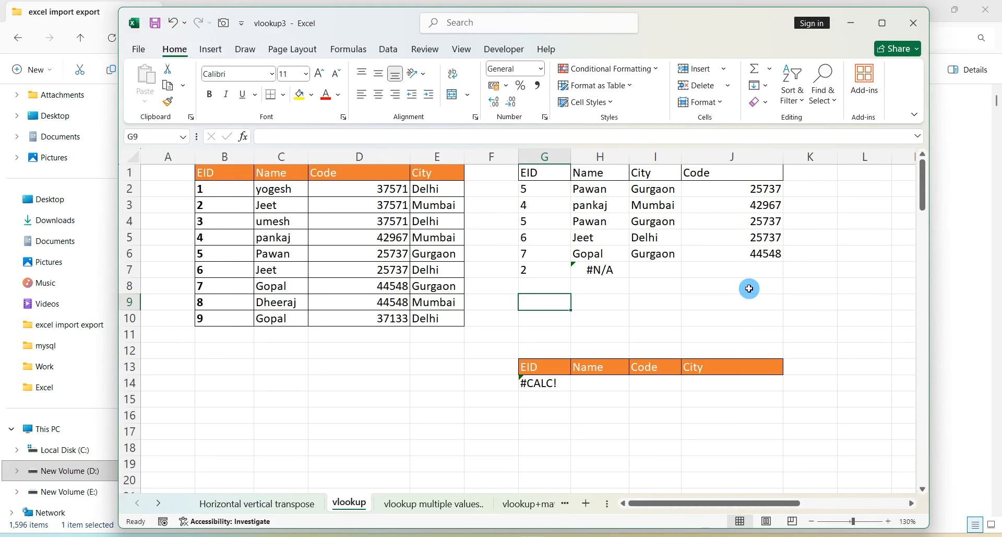
pyautogui.moveTo(750, 289); pyautogui.dragTo(543, 189)
pyautogui.press('Delete')
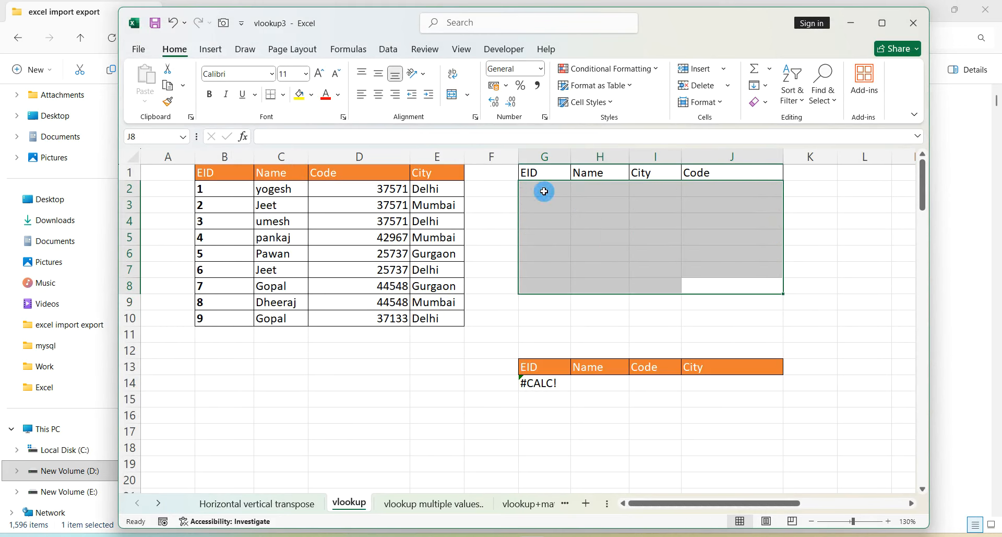
pyautogui.click(642, 345)
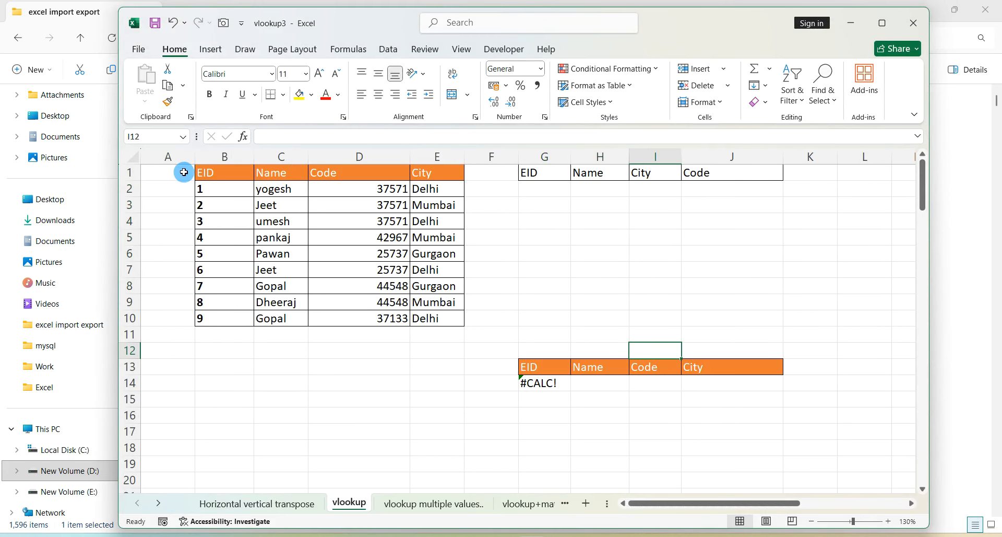
# Step: Enter 4 as the lookup EID in cell G2
pyautogui.moveTo(218, 177); pyautogui.dragTo(412, 316)
pyautogui.click(512, 264)
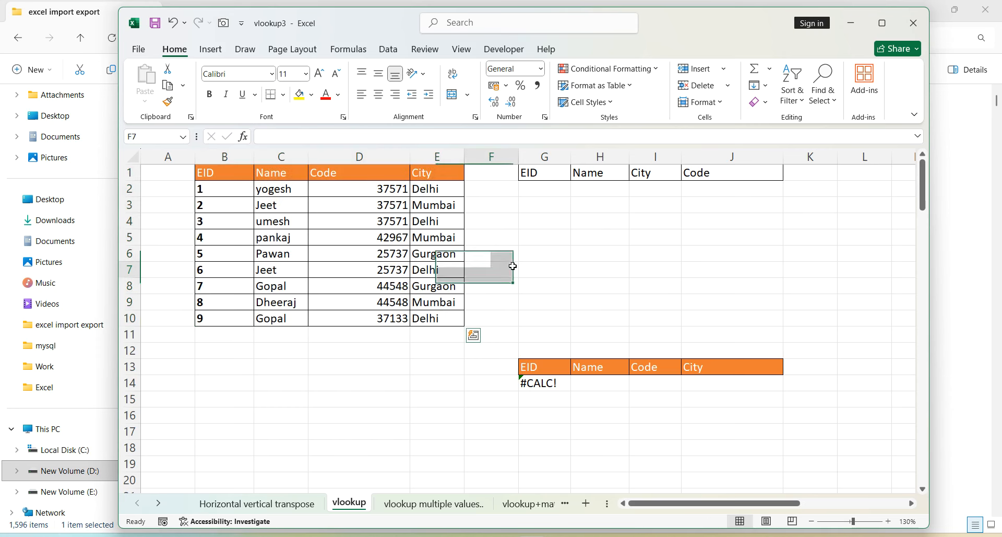
pyautogui.click(538, 189)
pyautogui.write('4')
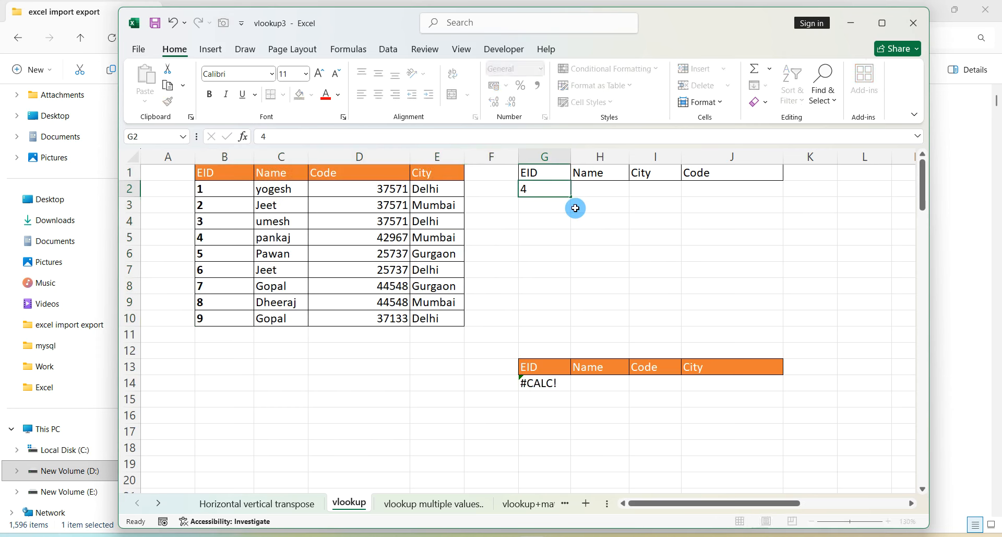
pyautogui.press('Return')
# Step: Enter =vlookup(G2,B1:E10,2,true) in H2 to look up the name for the EID with an approximate match
pyautogui.click(585, 187)
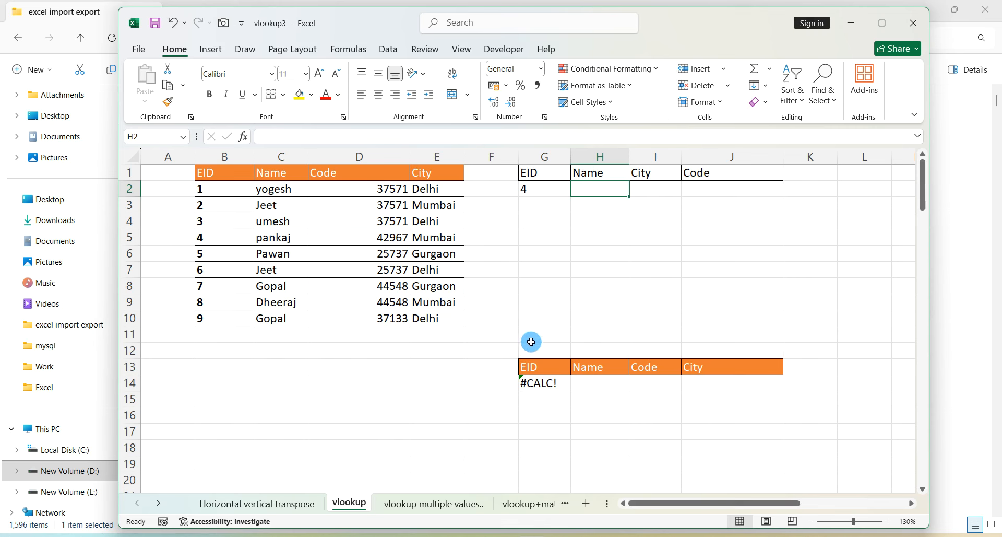
pyautogui.write('=vlookup(')
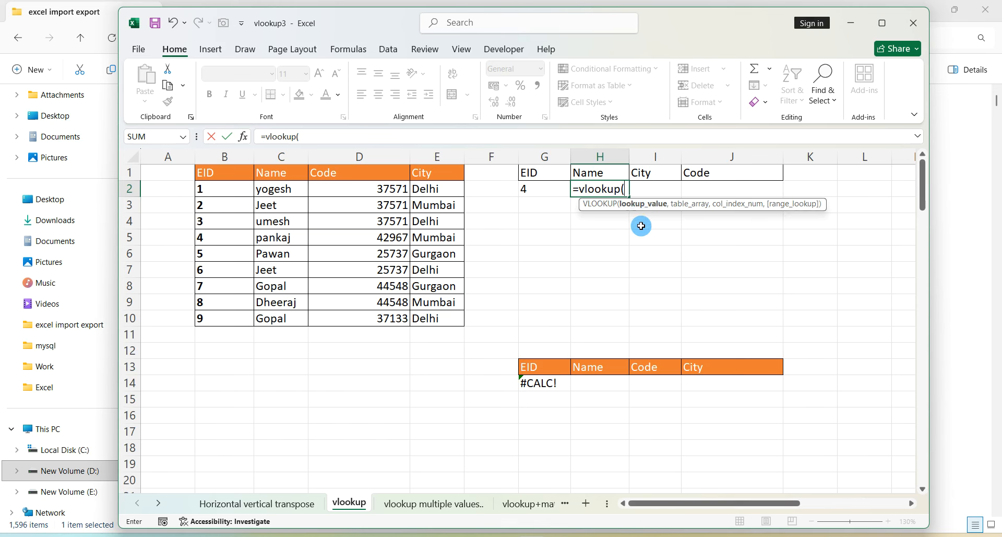
pyautogui.click(541, 193)
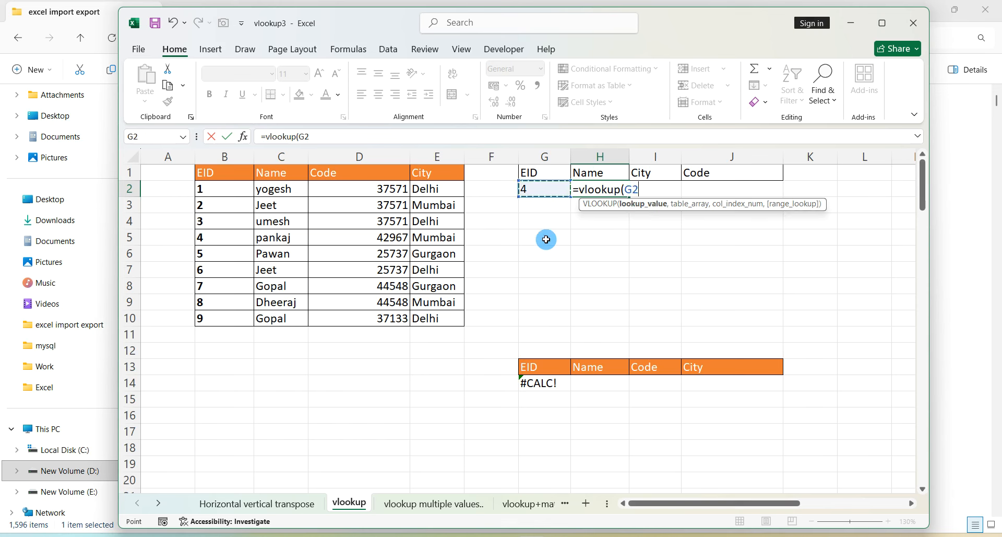
pyautogui.write(',')
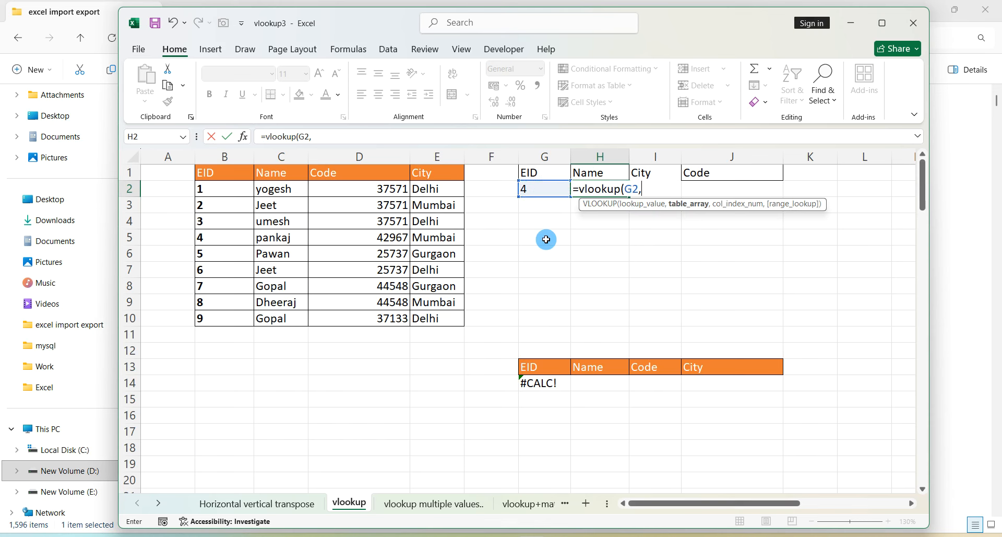
pyautogui.moveTo(236, 174); pyautogui.dragTo(427, 320)
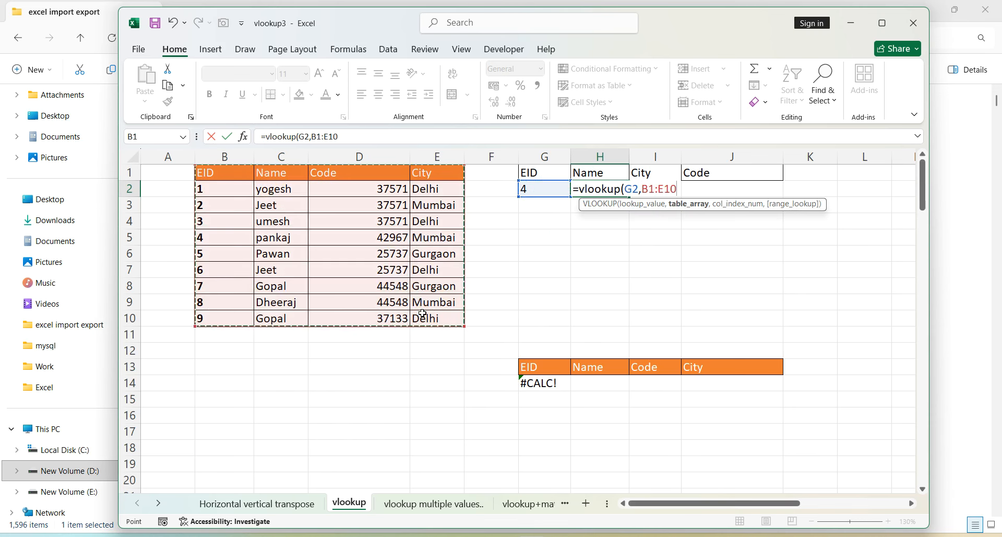
pyautogui.write(',')
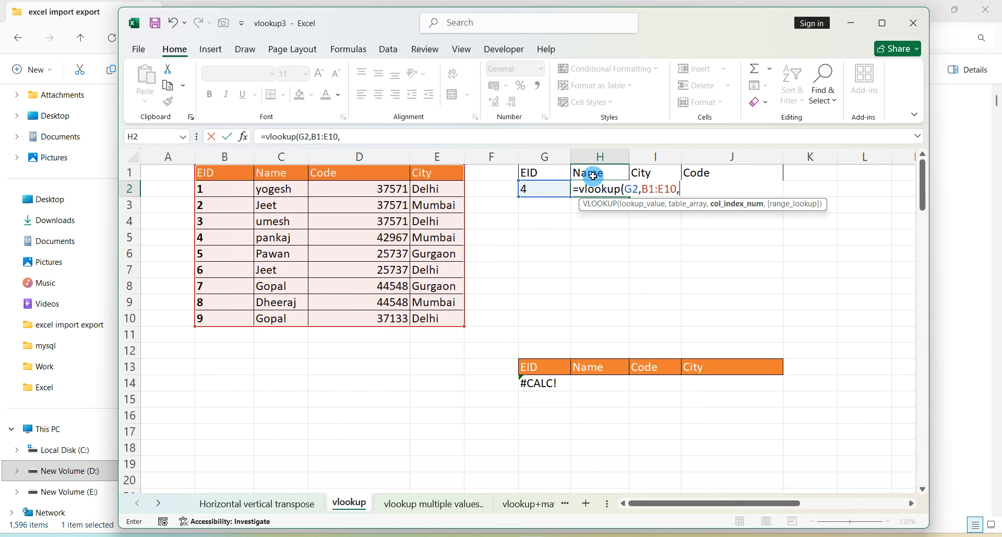
pyautogui.click(708, 192)
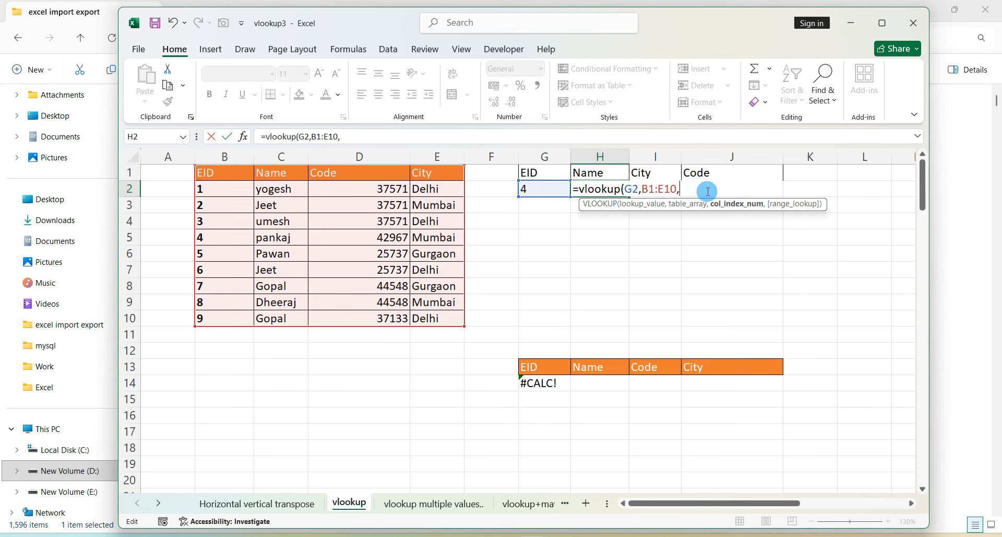
pyautogui.write('2')
pyautogui.write(',')
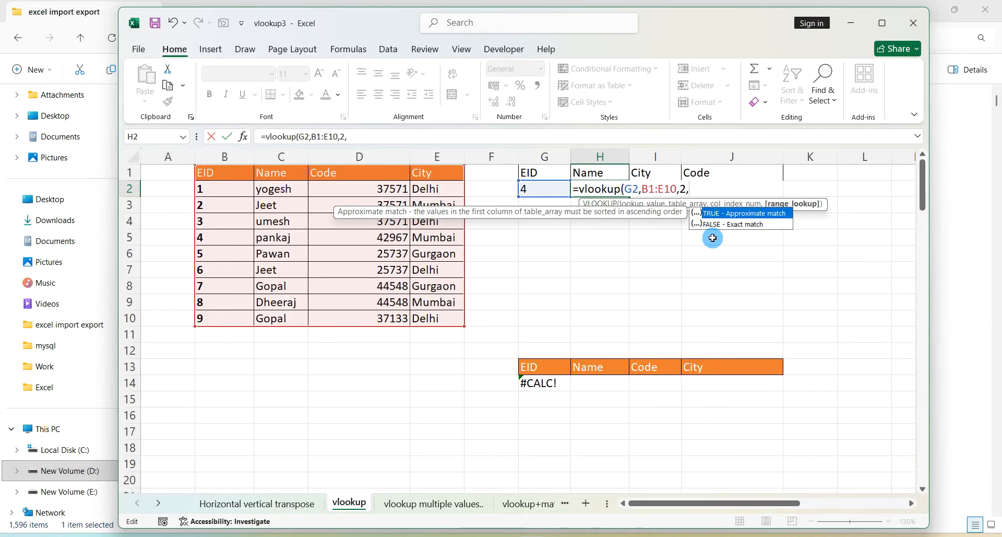
pyautogui.write('true)')
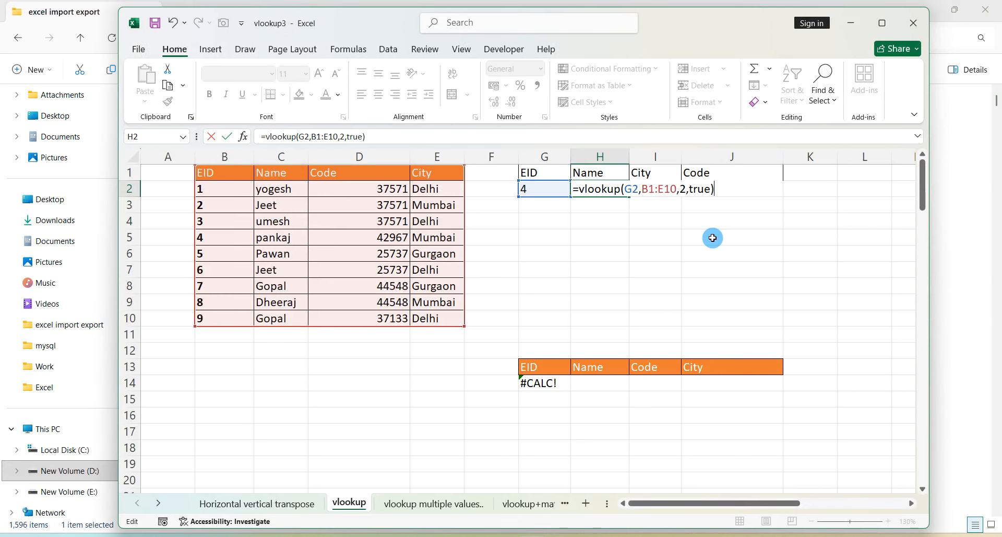
pyautogui.press('Return')
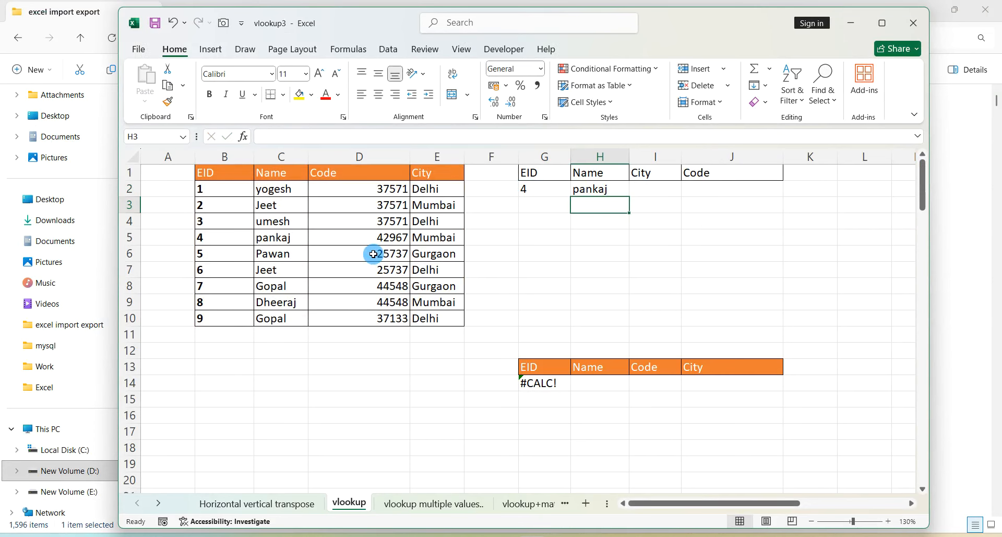
# Step: Change the lookup EID in G2 to 12, an ID missing from the table, to test the approximate match
pyautogui.click(531, 191)
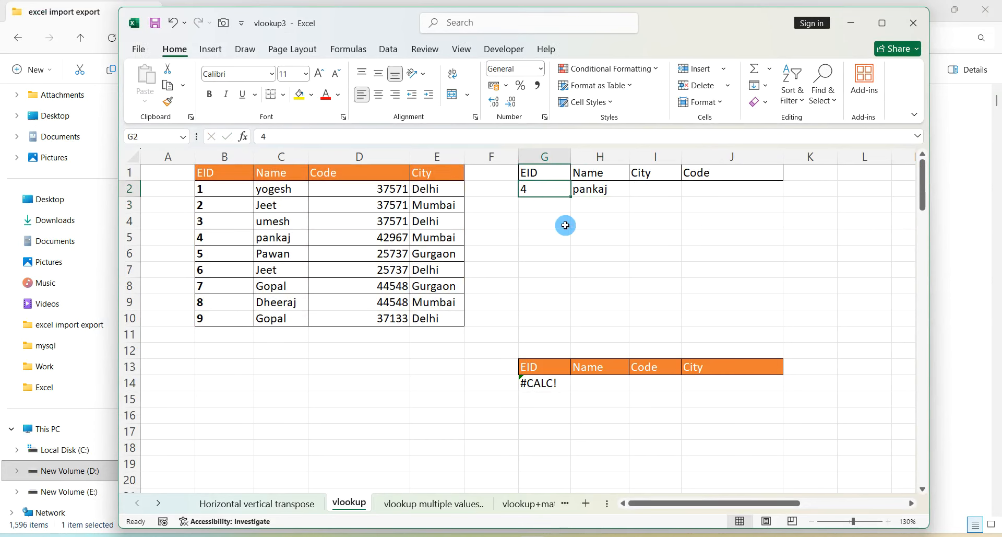
pyautogui.write('12')
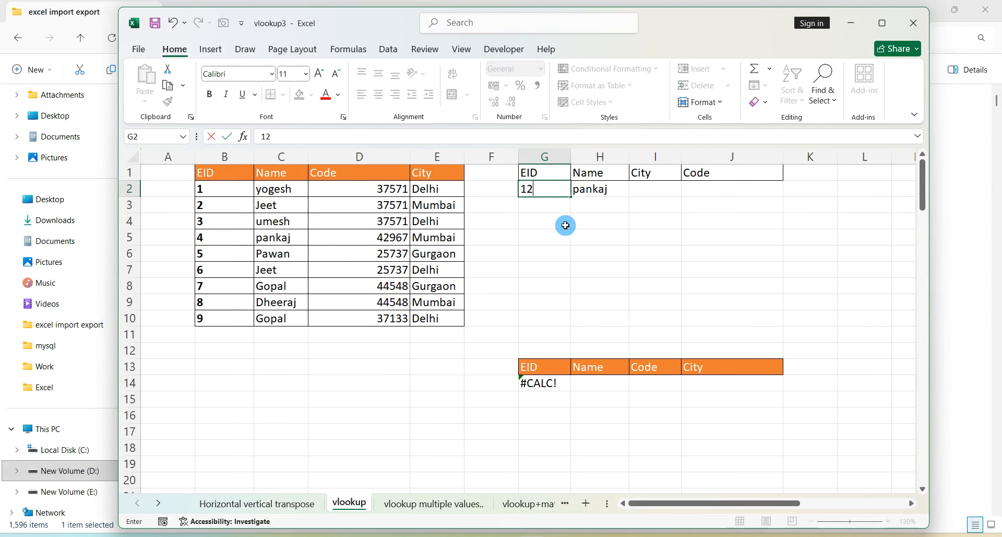
pyautogui.press('Return')
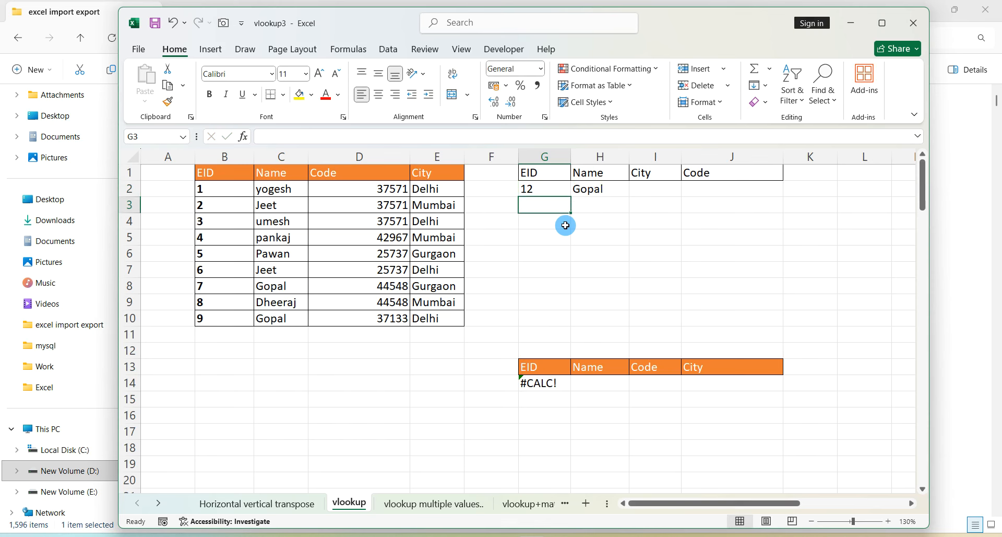
# Step: Change the range_lookup argument of the H2 lookup formula from approximate match to FALSE for an exact match
pyautogui.doubleClick(587, 191)
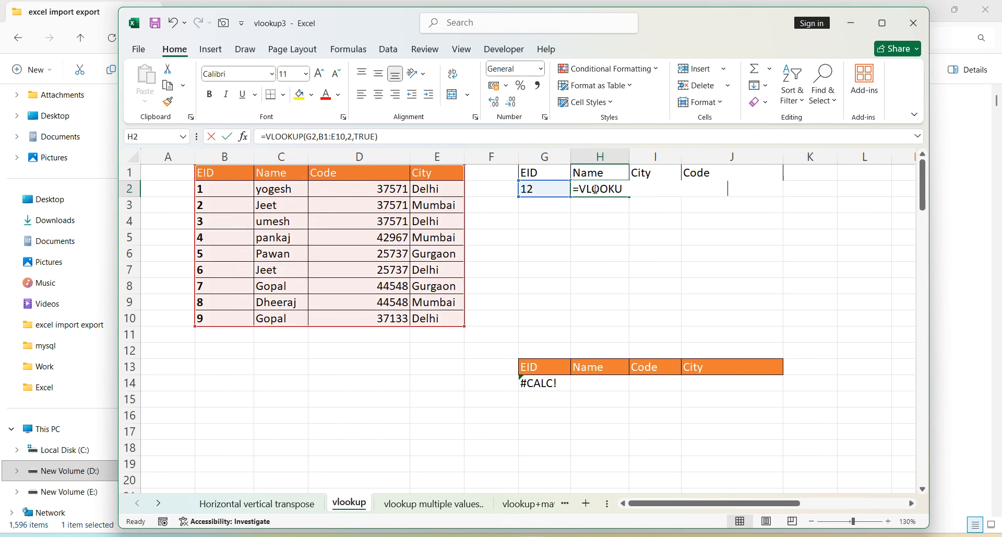
pyautogui.doubleClick(710, 188)
pyautogui.write('fa')
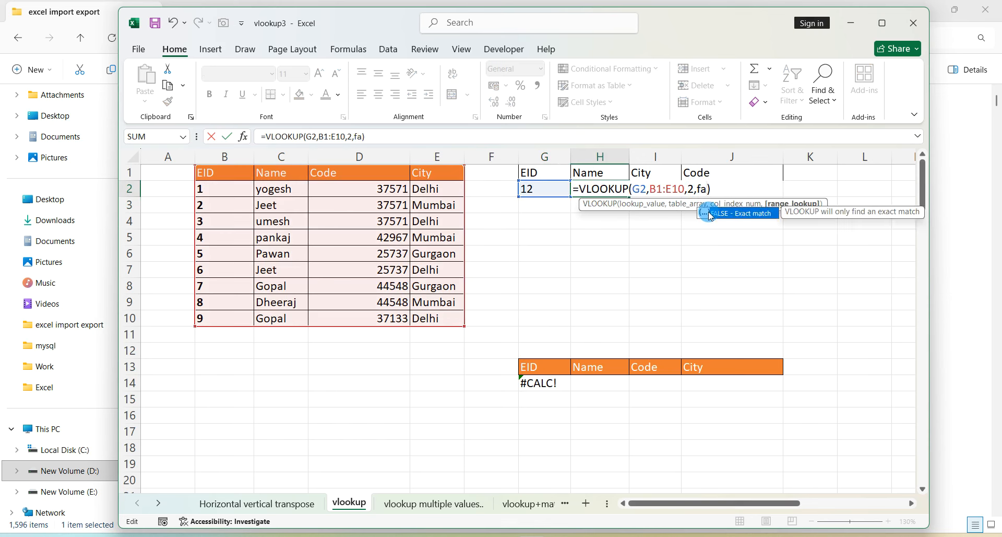
pyautogui.doubleClick(709, 213)
pyautogui.press('Return')
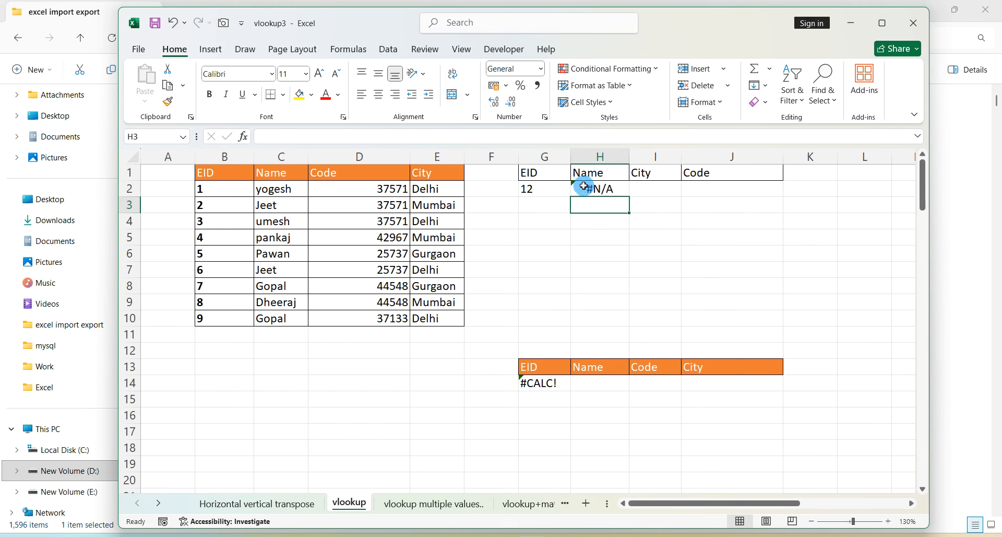
# Step: Set the lookup EID in G2 to 6 to test the exact match with an ID in the table
pyautogui.click(561, 188)
pyautogui.write('6')
pyautogui.press('Return')
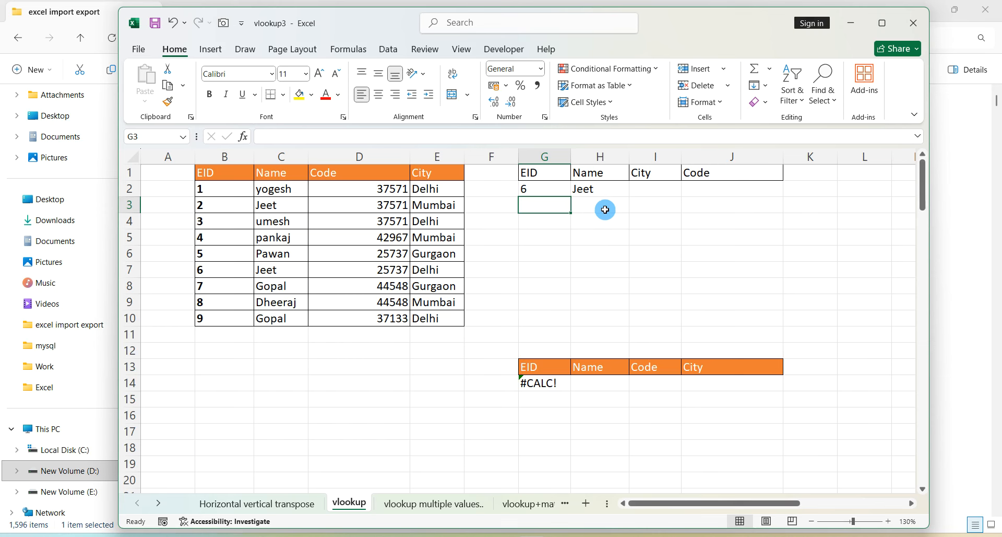
pyautogui.click(635, 271)
pyautogui.click(595, 183)
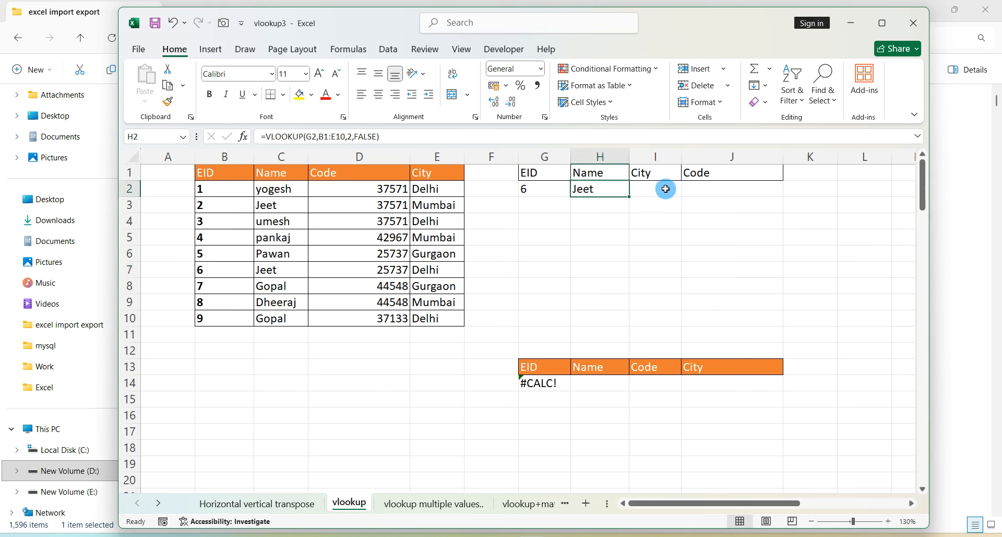
pyautogui.moveTo(664, 189); pyautogui.dragTo(716, 188)
pyautogui.click(673, 253)
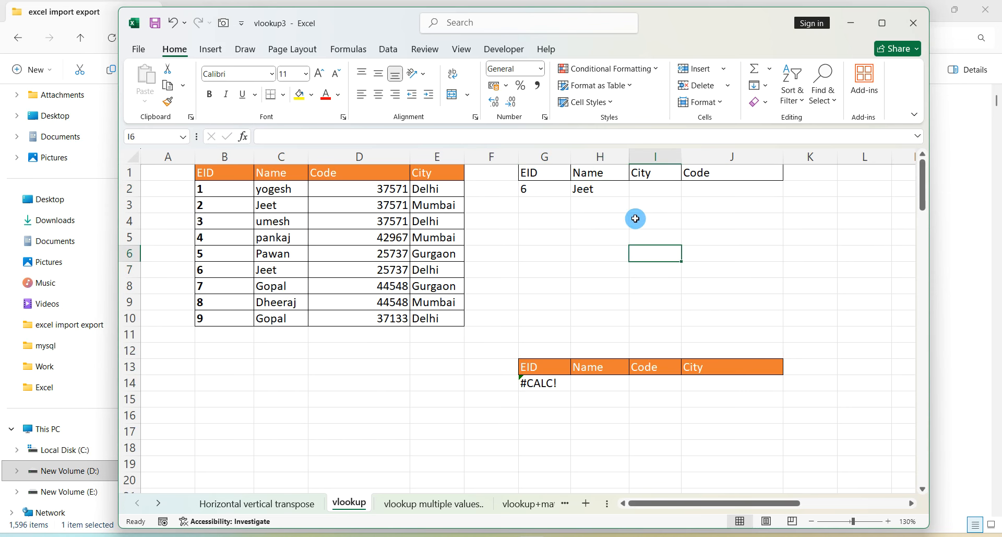
# Step: Try {2,4,3} as the column index in the H2 lookup to return name, city and code together, and undo it
pyautogui.doubleClick(619, 190)
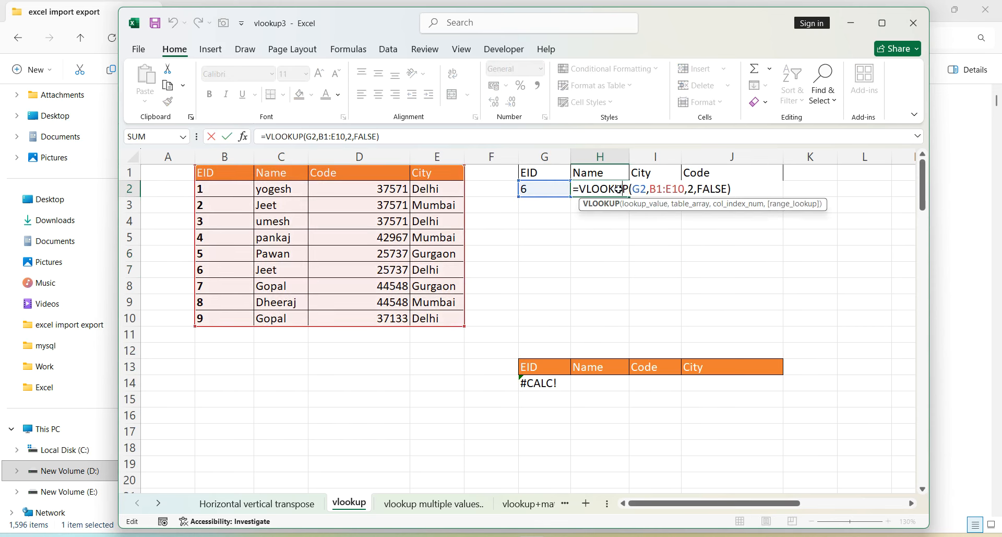
pyautogui.click(691, 189)
pyautogui.press('BackSpace')
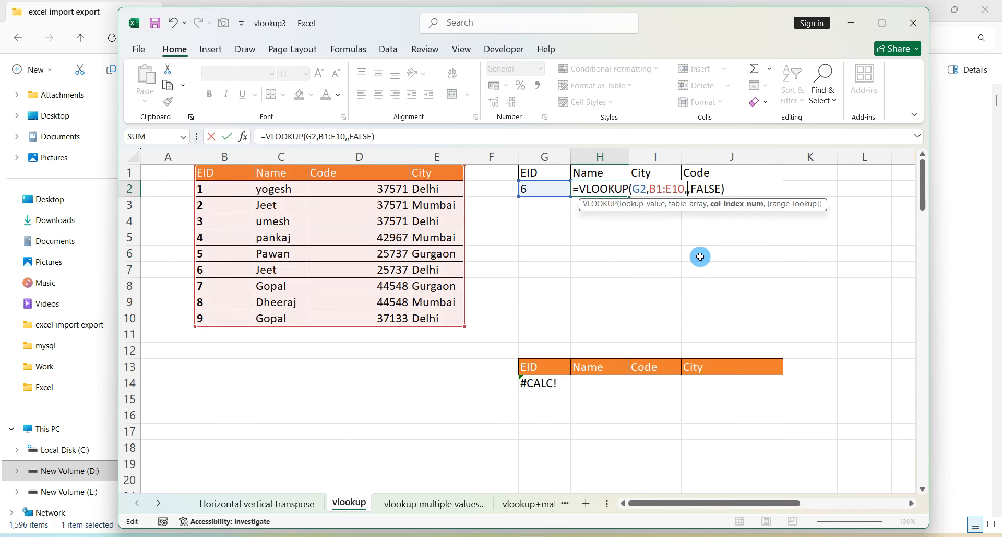
pyautogui.write('{}')
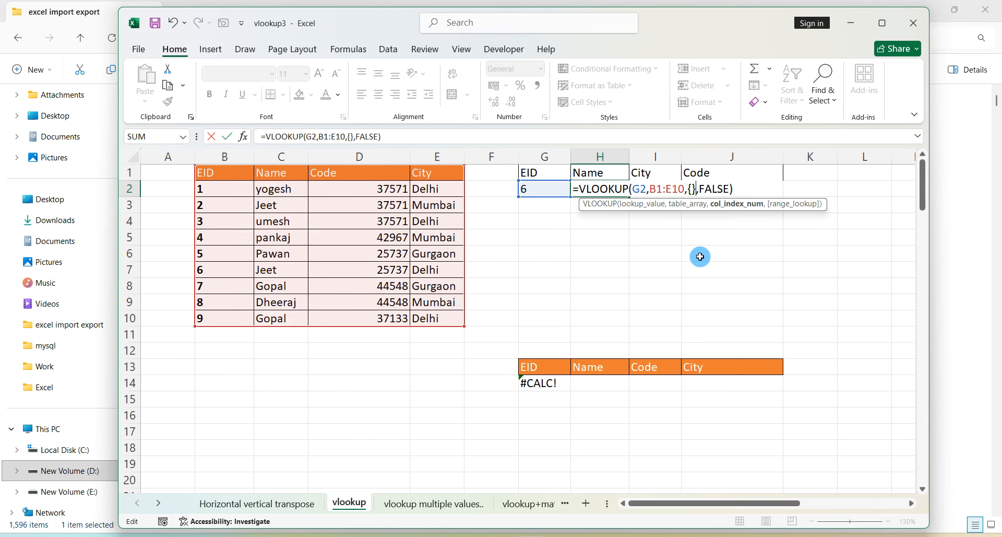
pyautogui.click(692, 189)
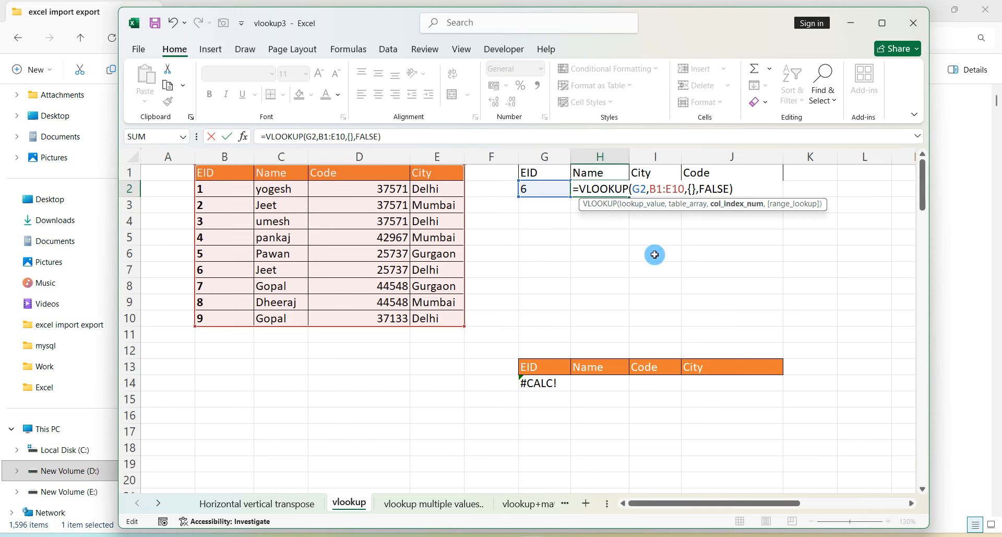
pyautogui.write('2')
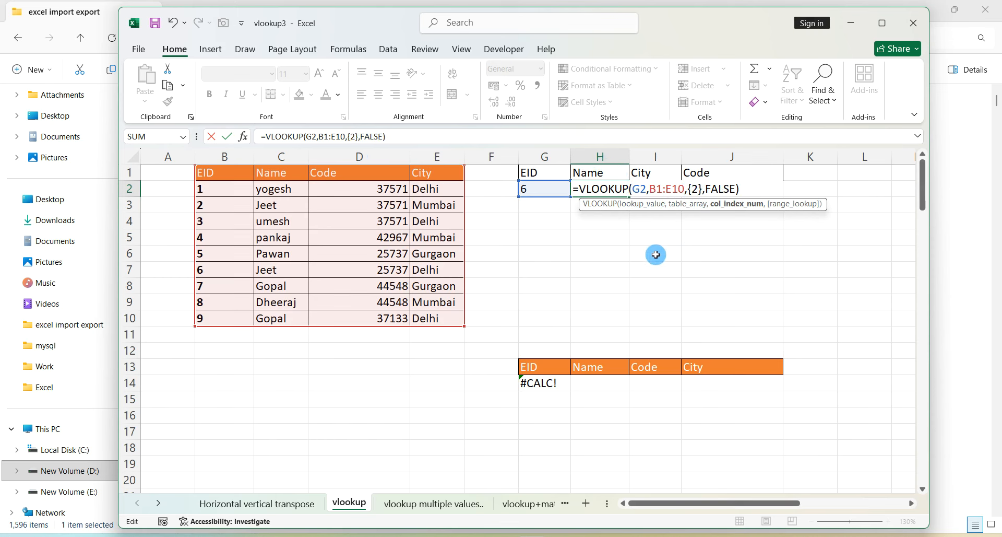
pyautogui.write(',')
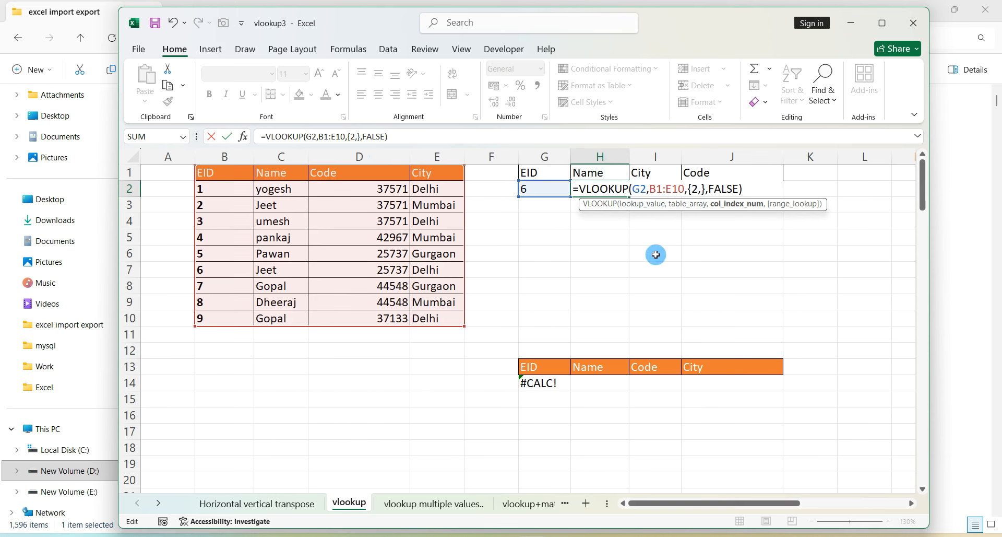
pyautogui.write('4')
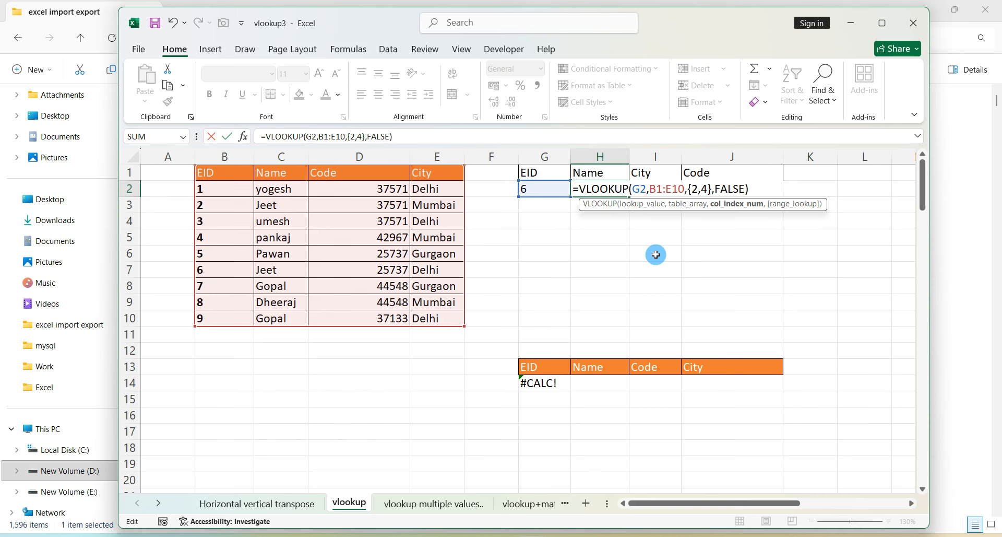
pyautogui.write(',3')
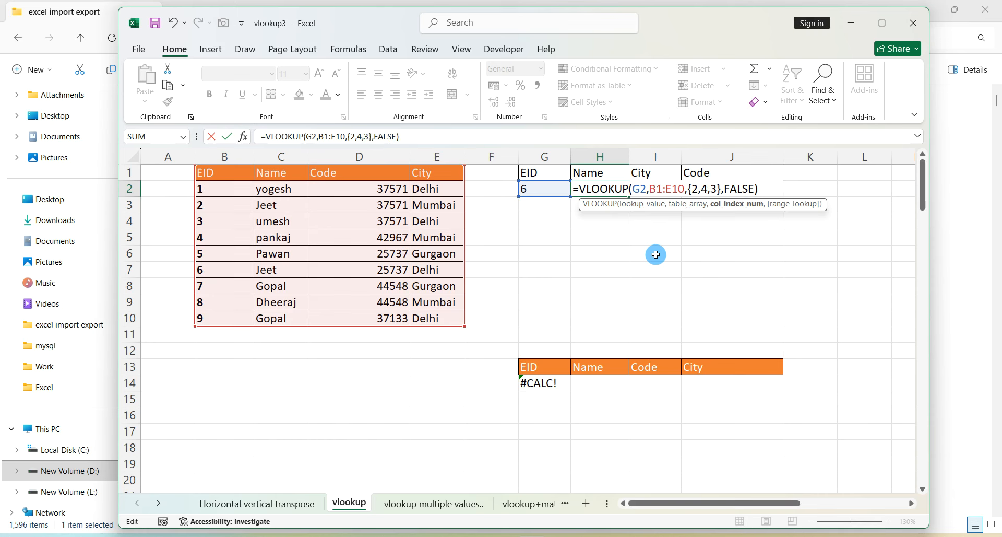
pyautogui.press('Return')
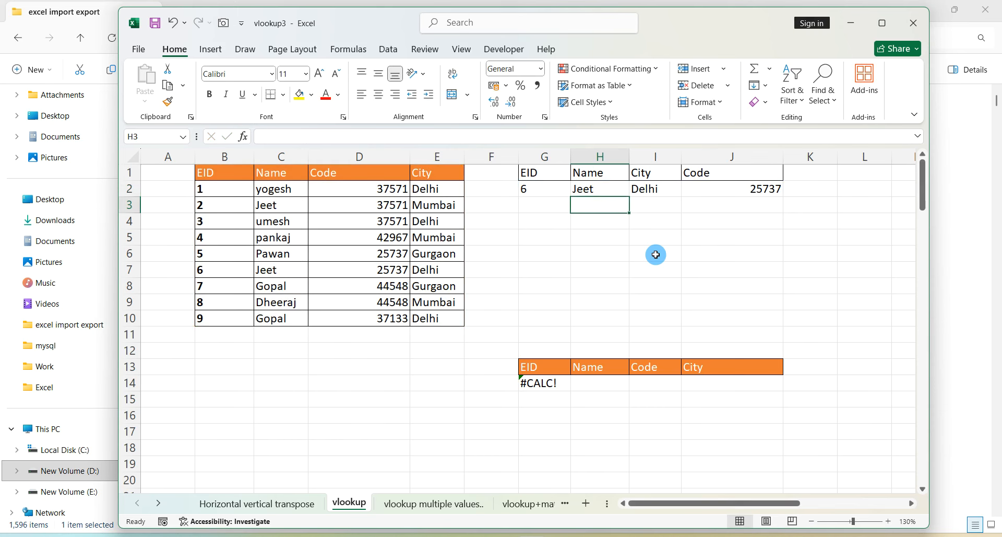
pyautogui.hotkey('ctrl', 'z')
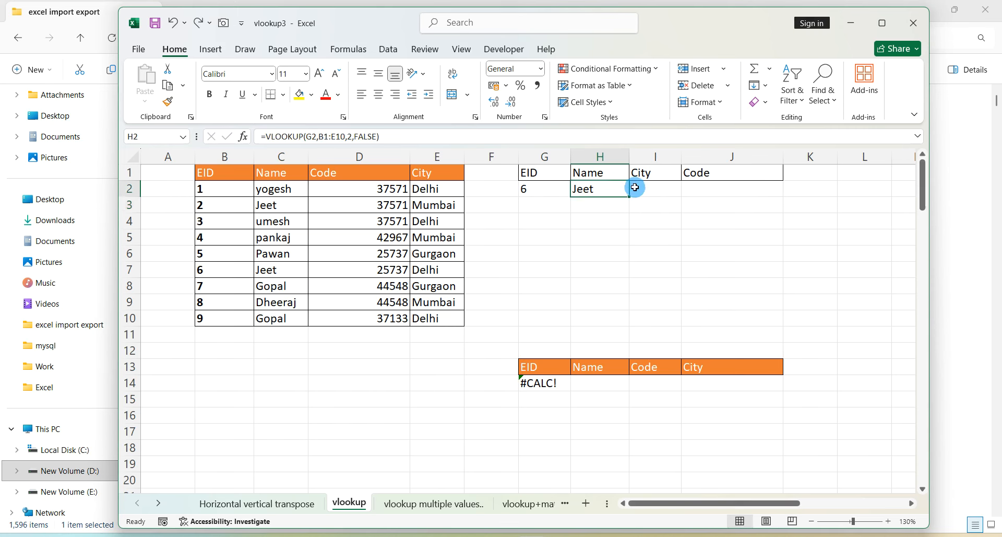
# Step: Fill the H2 lookup formula across to J2 and examine the cell references of the copied formula in I2
pyautogui.moveTo(630, 197); pyautogui.dragTo(784, 186)
pyautogui.click(775, 238)
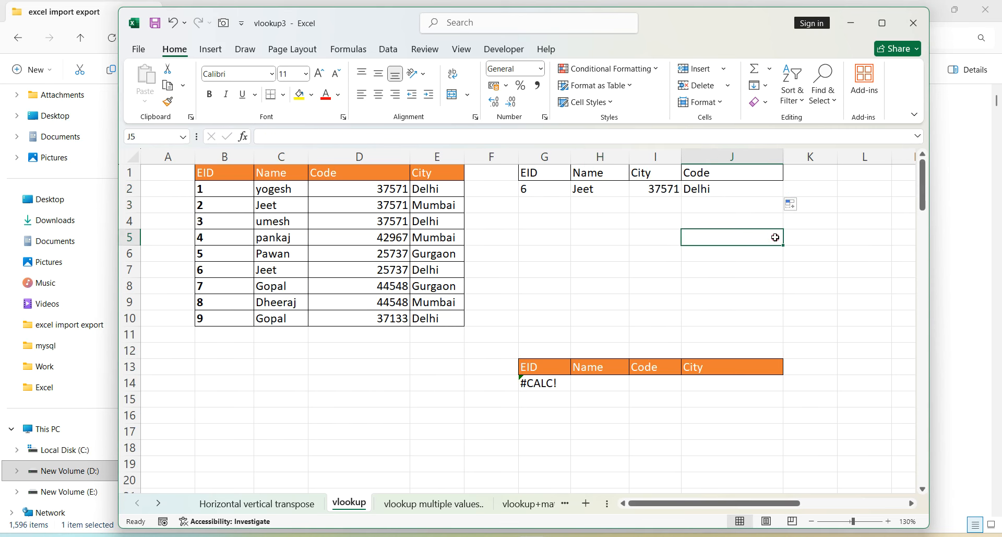
pyautogui.click(670, 190)
pyautogui.click(613, 226)
pyautogui.click(649, 196)
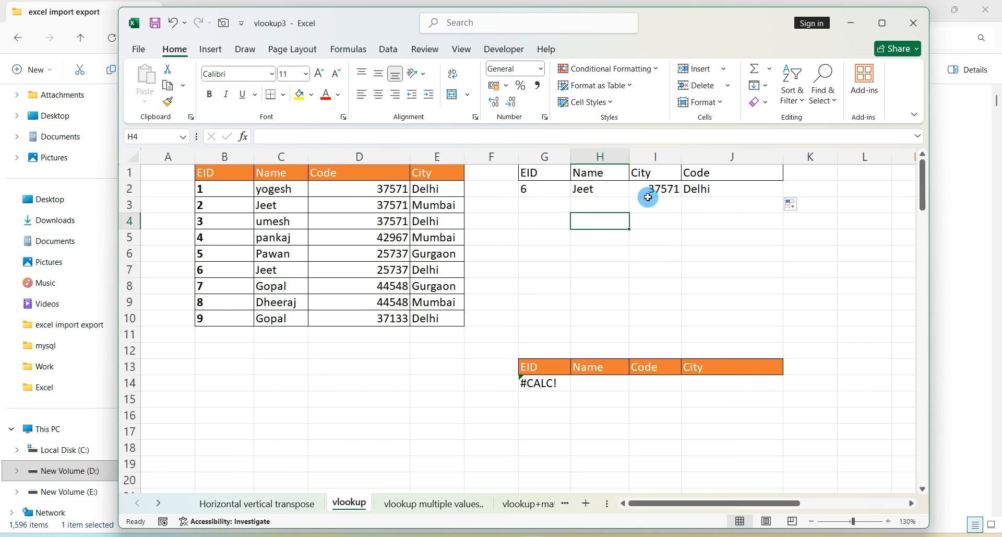
pyautogui.click(450, 211)
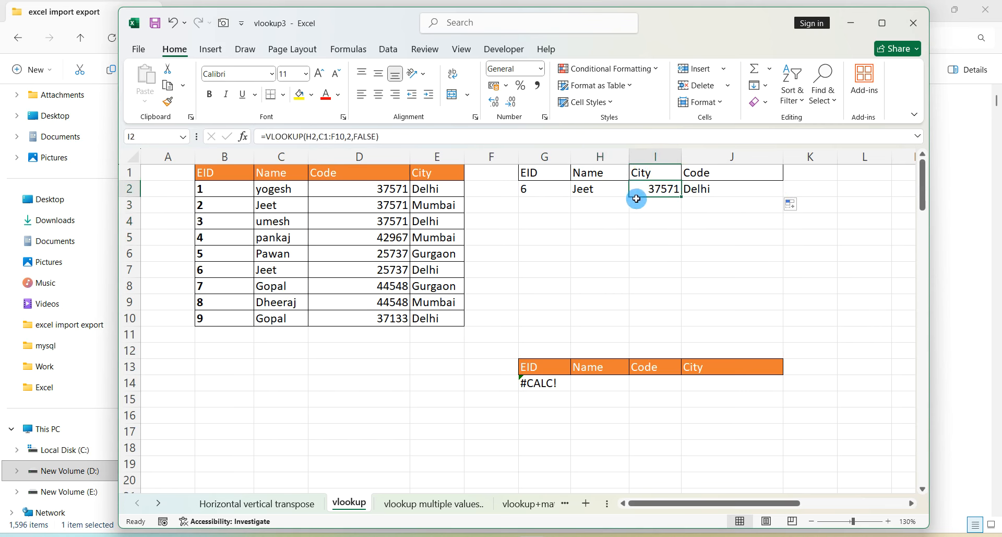
pyautogui.click(603, 225)
pyautogui.doubleClick(651, 189)
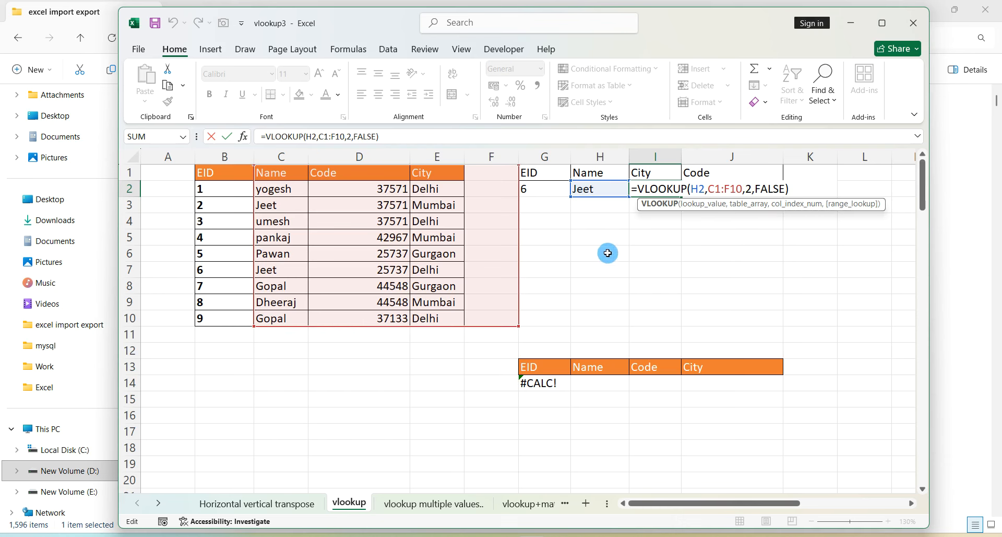
pyautogui.hotkey('ctrl', 'Return')
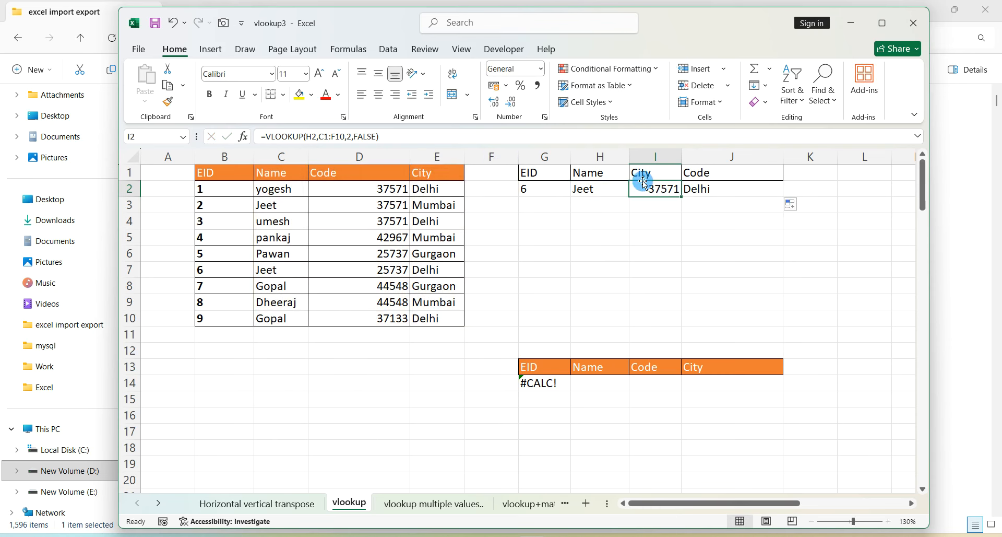
# Step: Try EID as the column header in I1, and restore it to City
pyautogui.click(646, 177)
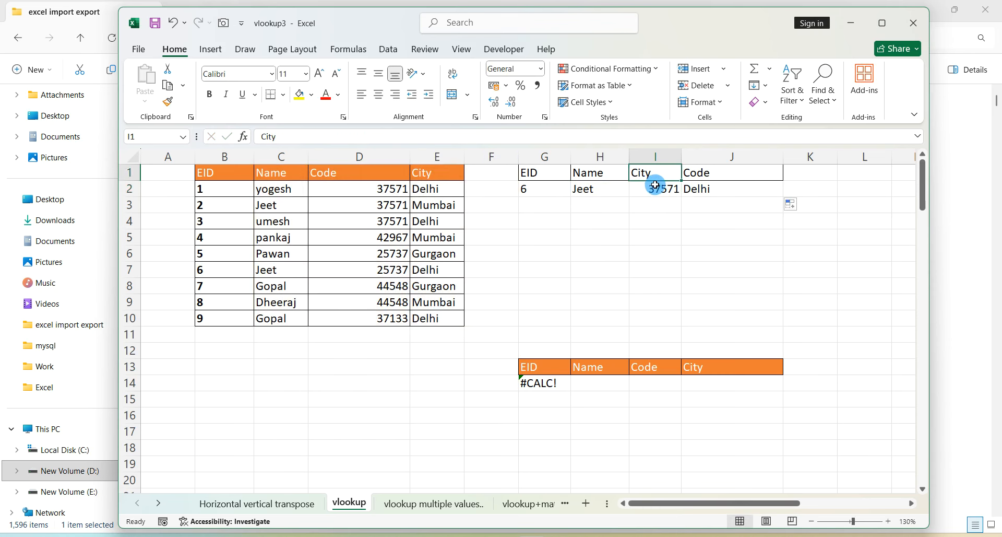
pyautogui.write('EID')
pyautogui.press('Return')
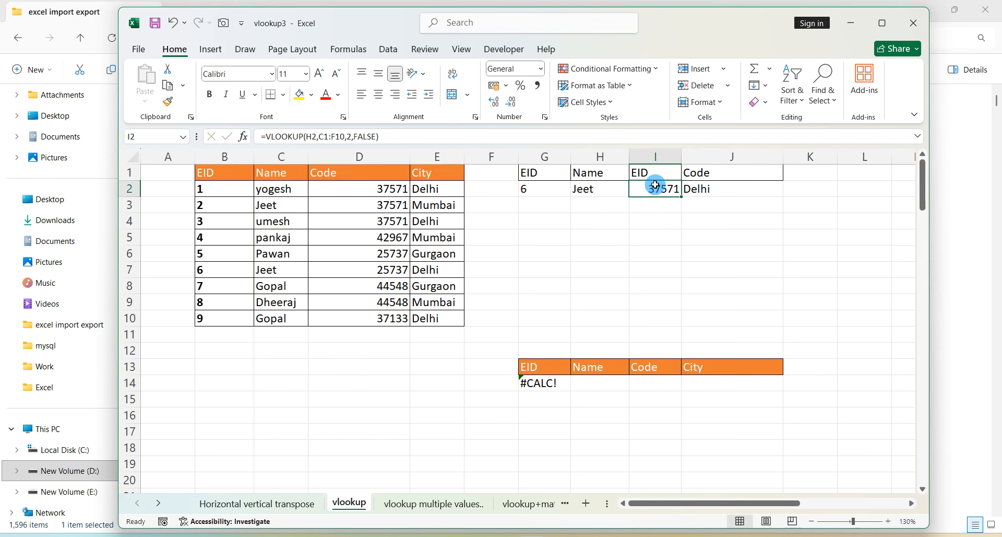
pyautogui.press('Up')
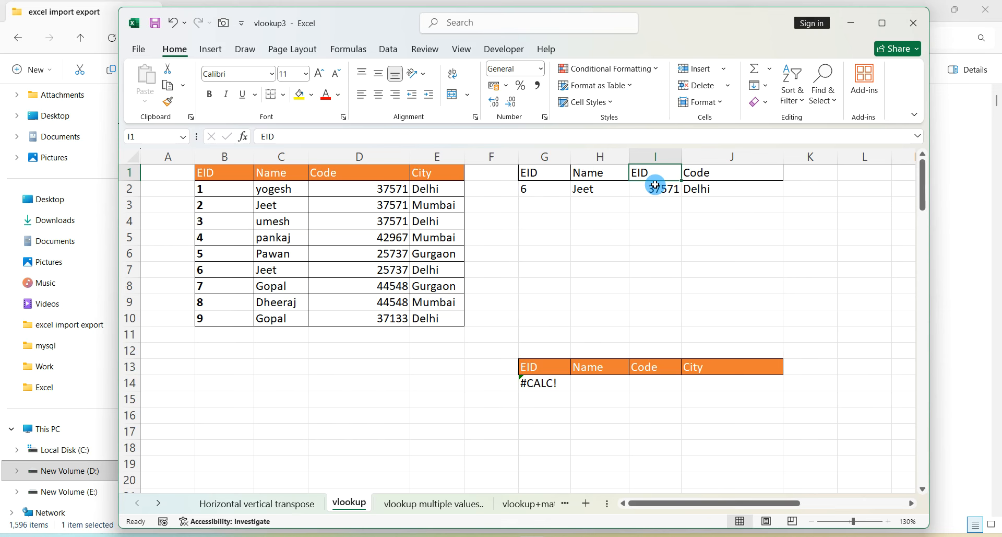
pyautogui.write('City')
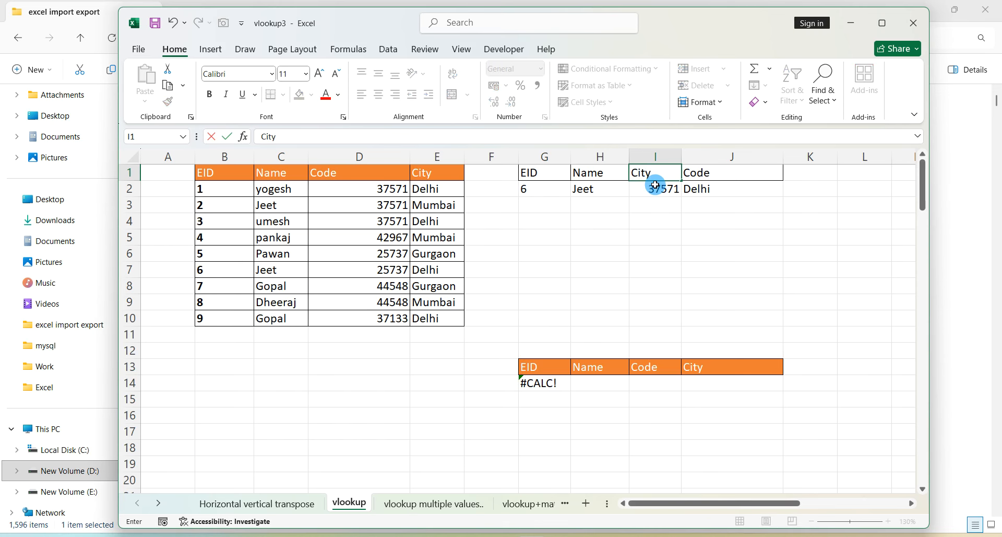
pyautogui.press('Return')
pyautogui.click(684, 239)
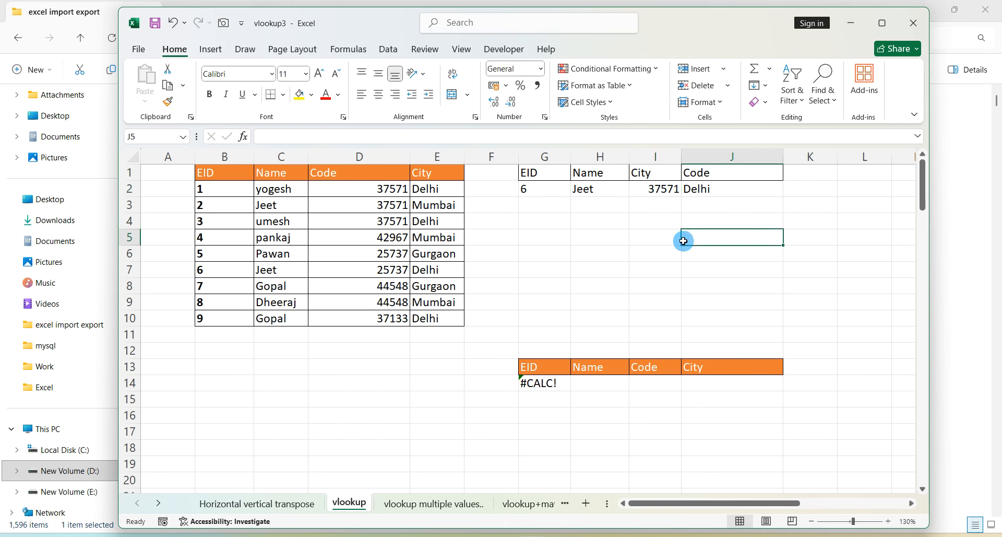
# Step: Examine the lookup value and table range references in the copied formulas in I2 and J2
pyautogui.doubleClick(667, 191)
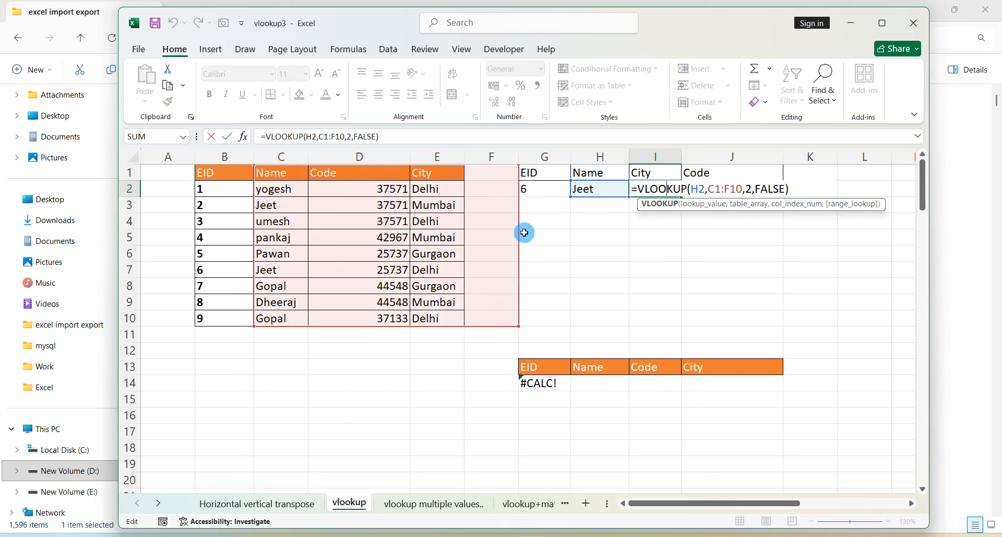
pyautogui.press('Escape')
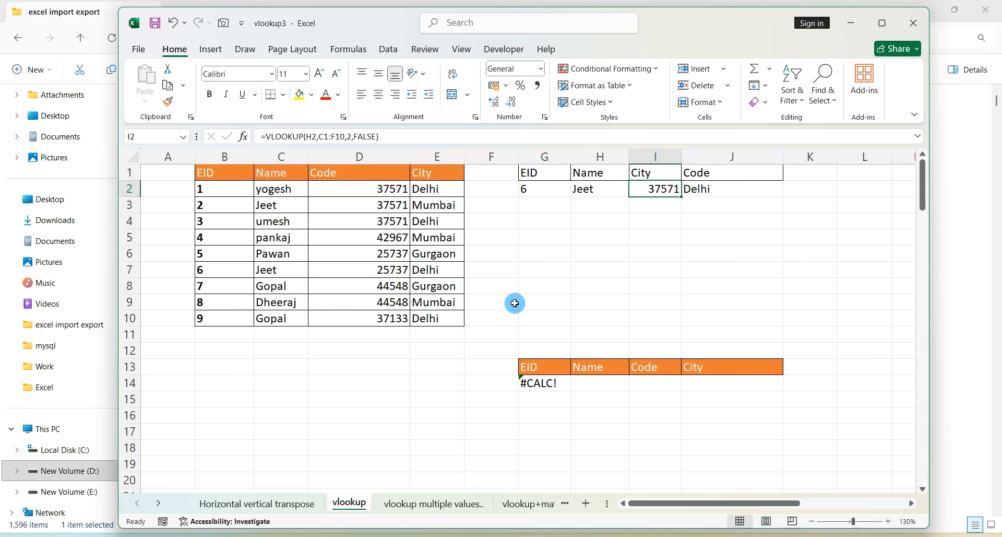
pyautogui.doubleClick(731, 189)
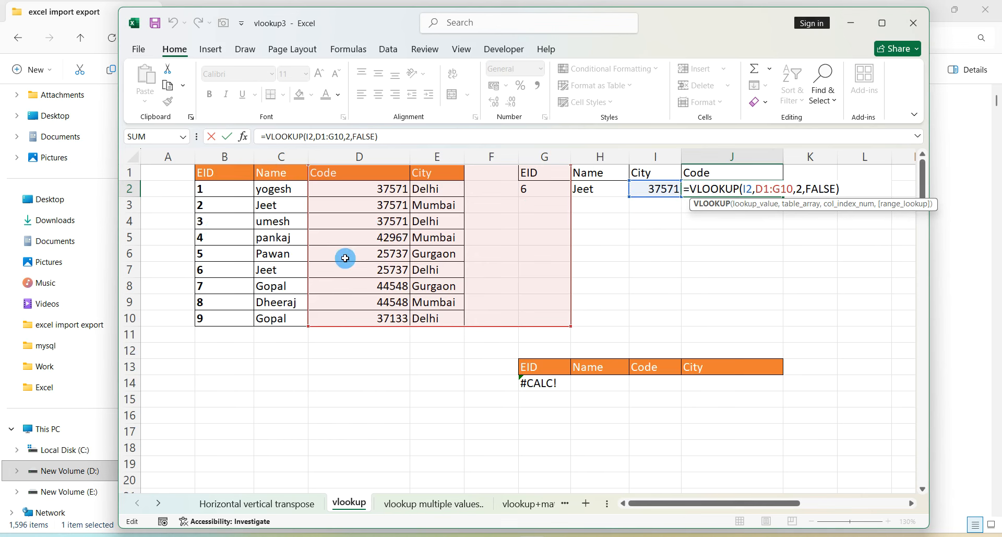
pyautogui.hotkey('ctrl', 'Return')
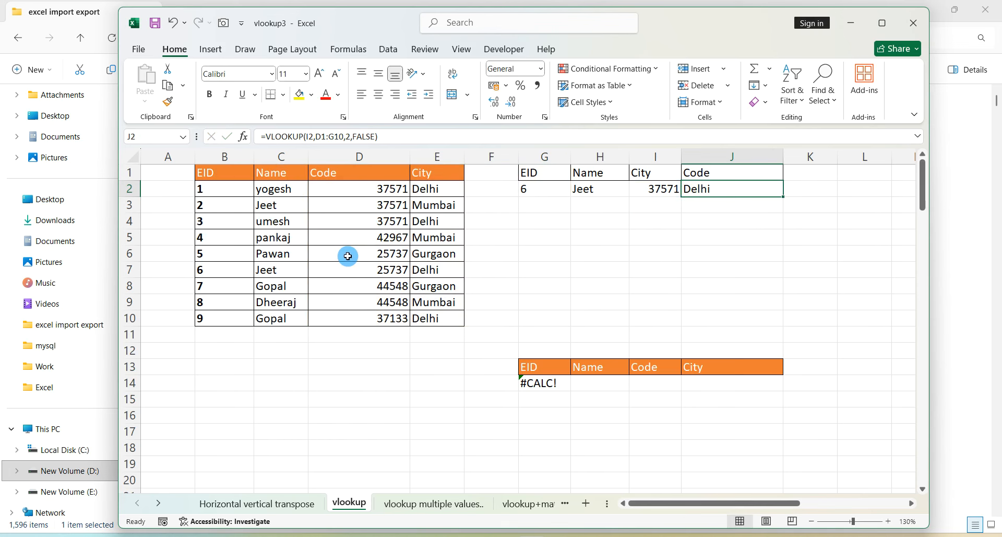
pyautogui.click(545, 238)
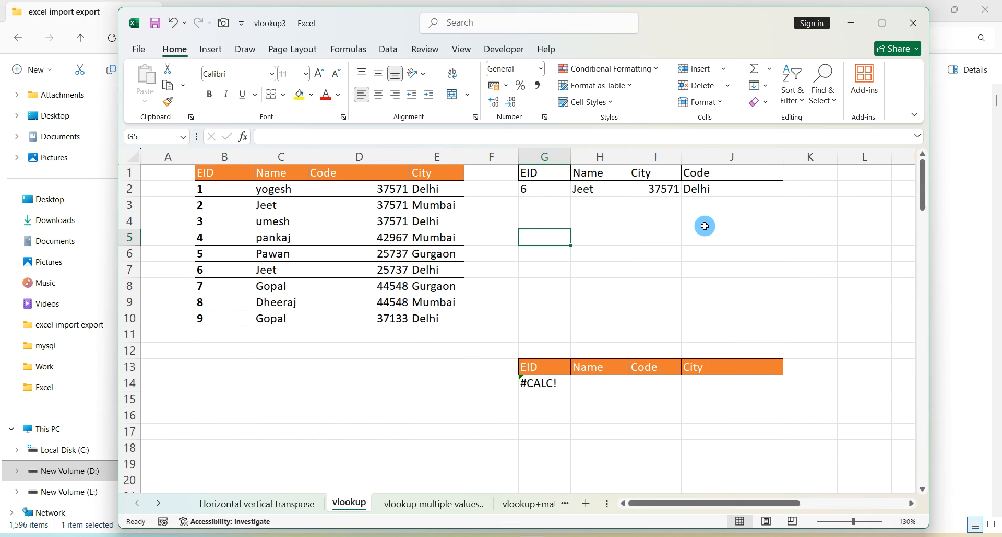
# Step: Enter the lookup EIDs 2, 3, 4, 5 and 9 in cells G3 to G7
pyautogui.click(567, 206)
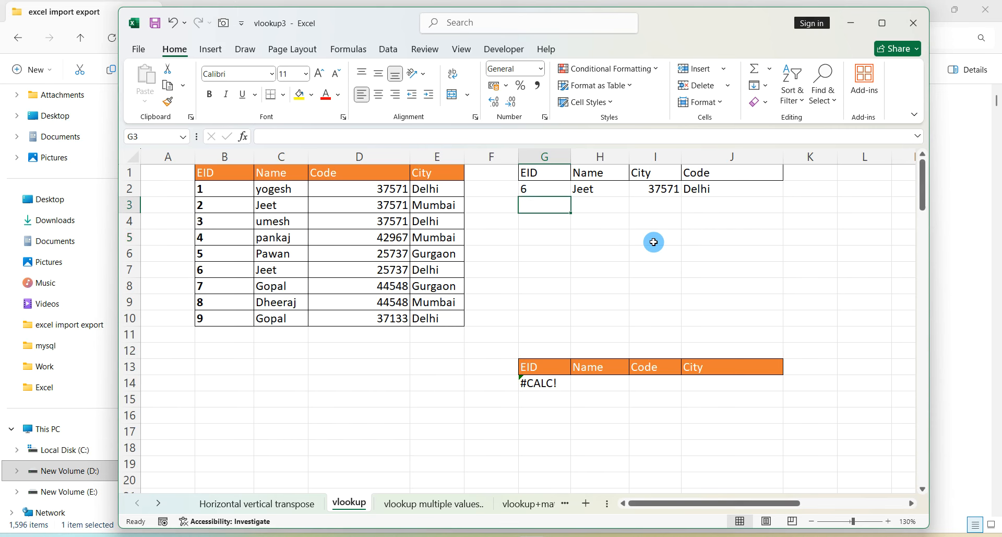
pyautogui.write('2')
pyautogui.press('Return')
pyautogui.write('3')
pyautogui.press('Return')
pyautogui.write('4')
pyautogui.press('Return')
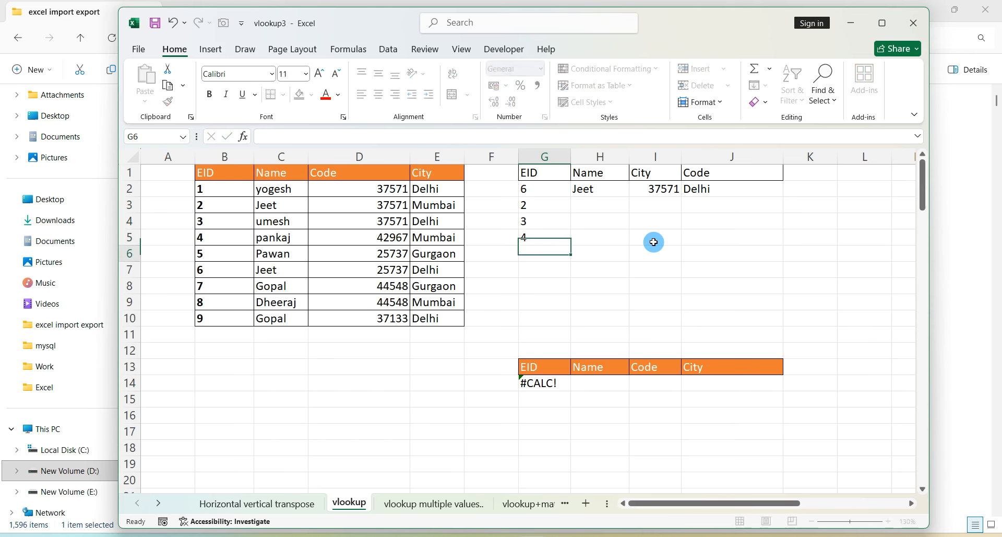
pyautogui.write('5')
pyautogui.press('Return')
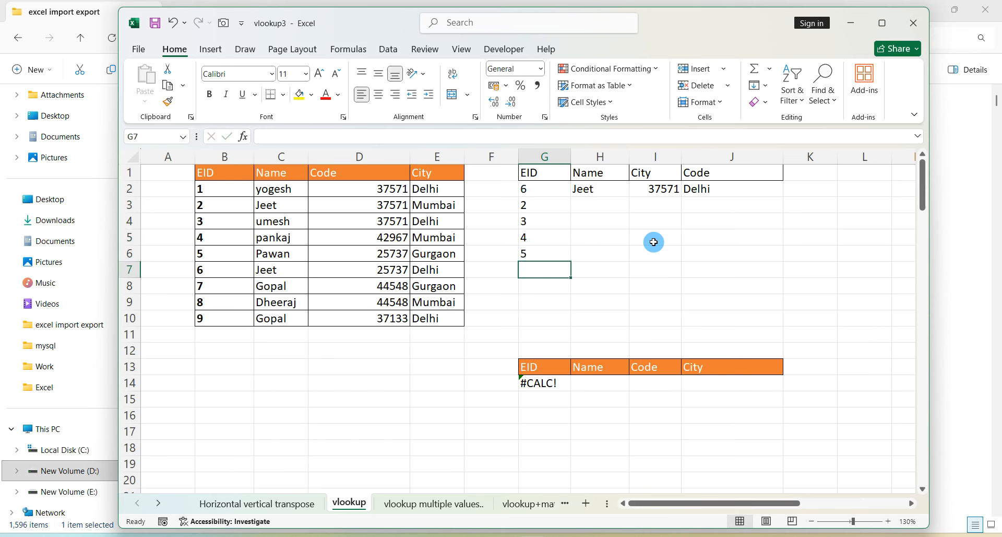
pyautogui.write('9')
pyautogui.press('Return')
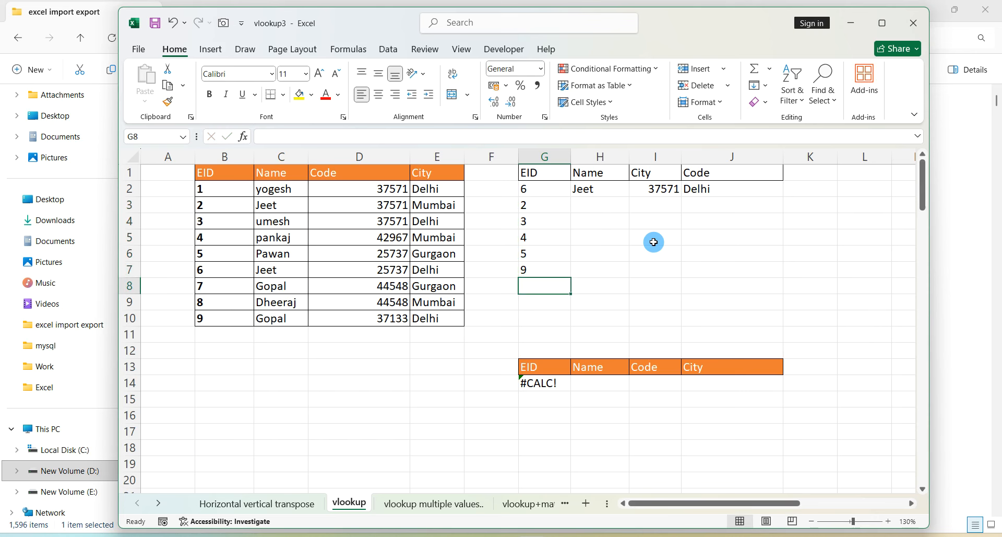
# Step: Fill the H2:J2 lookup formulas down to row 7 and examine the table range in H7's formula
pyautogui.moveTo(580, 190); pyautogui.dragTo(783, 277)
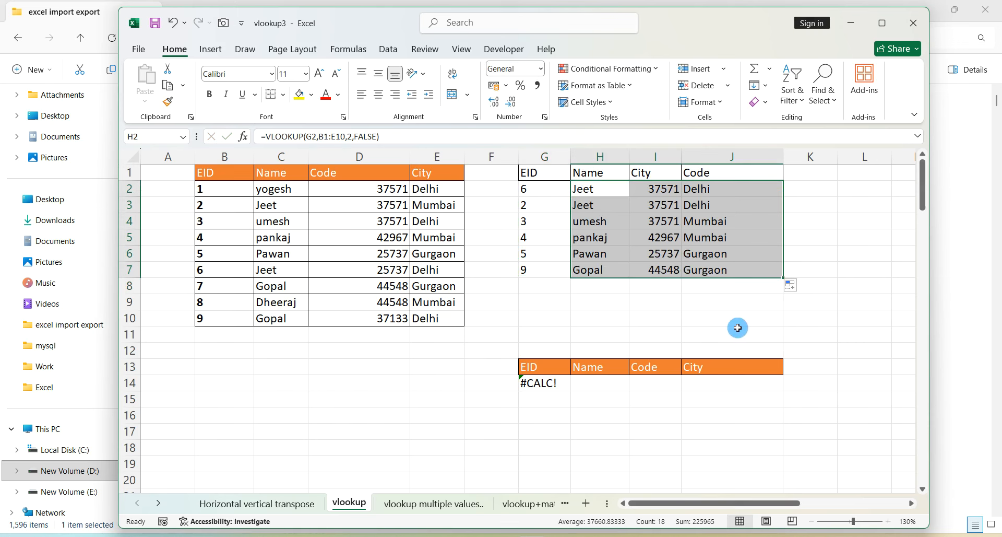
pyautogui.click(737, 327)
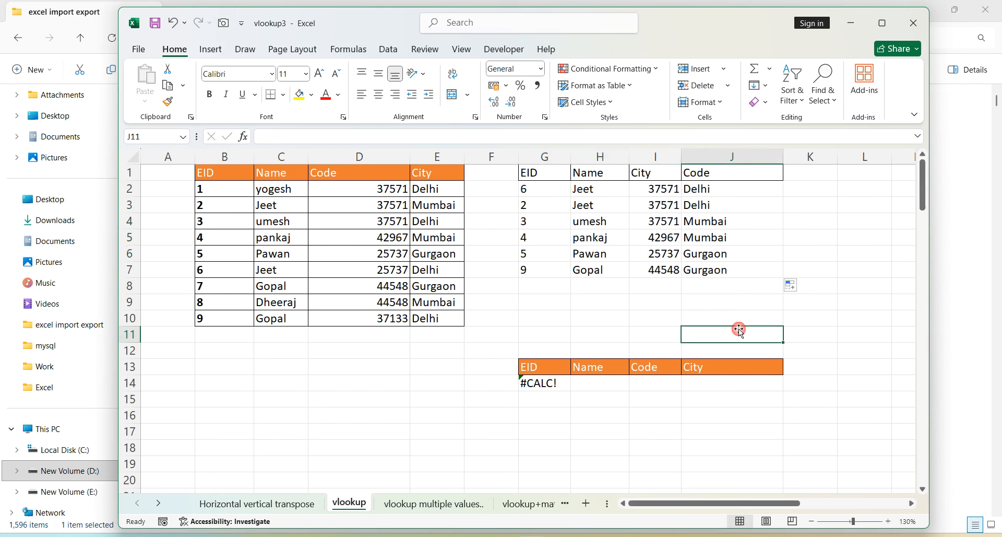
pyautogui.doubleClick(616, 279)
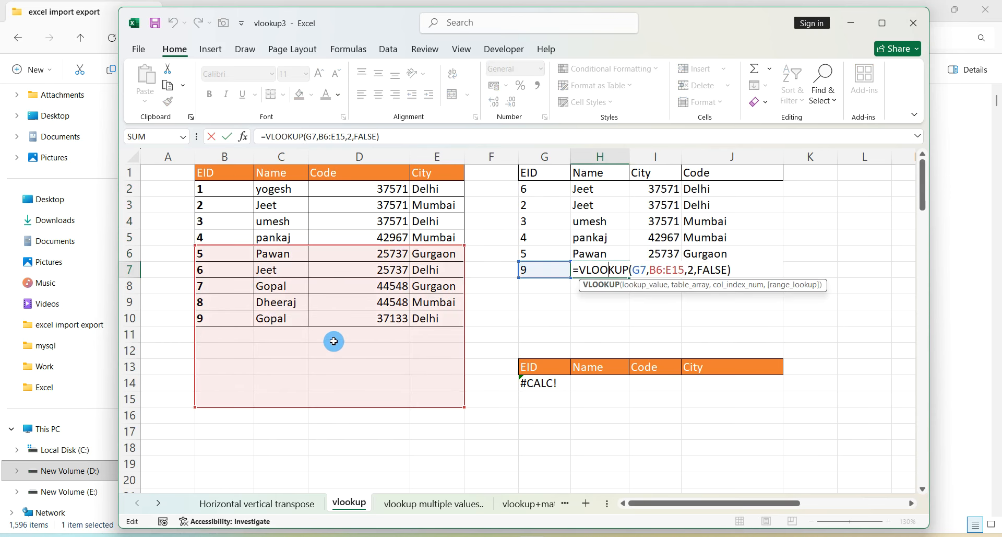
pyautogui.hotkey('ctrl', 'Return')
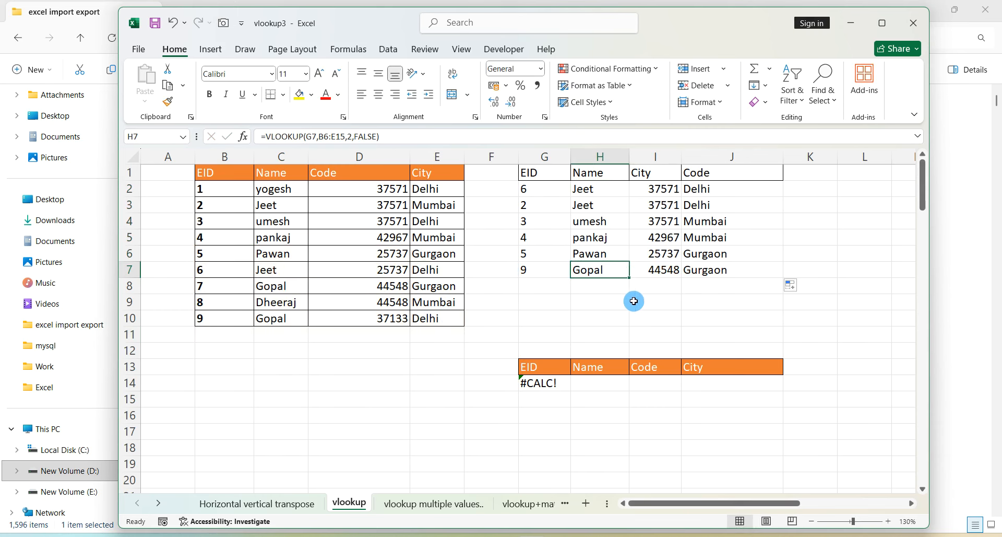
pyautogui.click(678, 301)
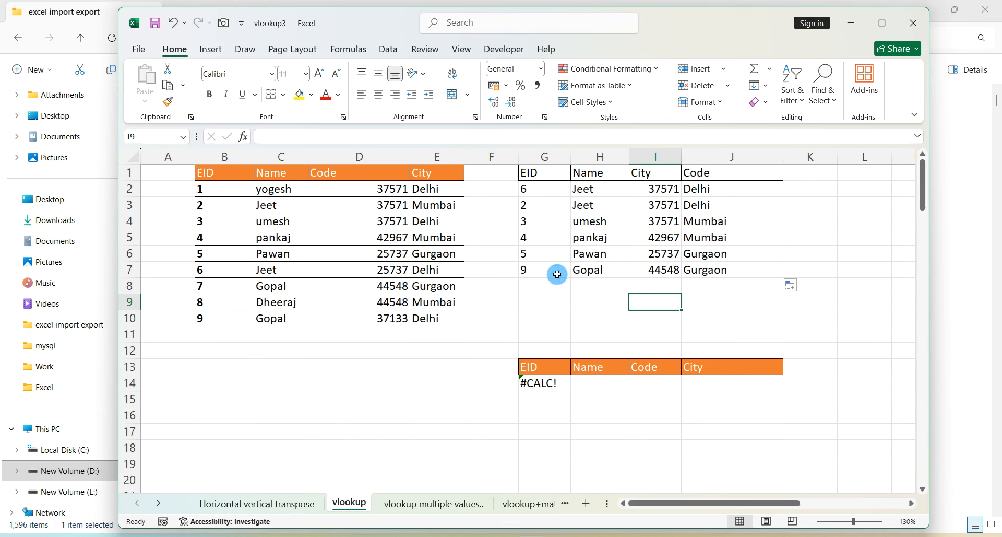
# Step: Set the lookup EID in G7 to 2 to test the copied formulas in that row
pyautogui.click(529, 272)
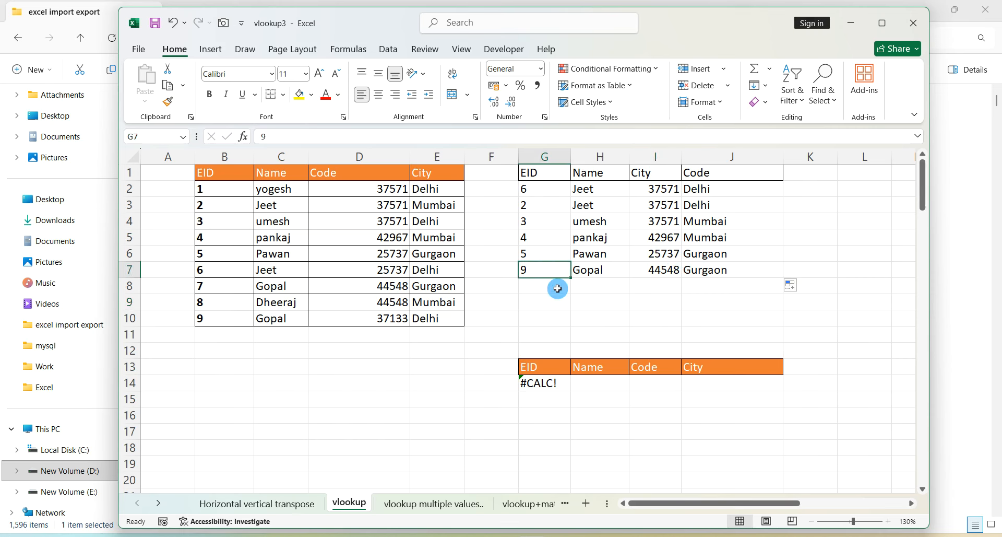
pyautogui.write('2')
pyautogui.click(573, 305)
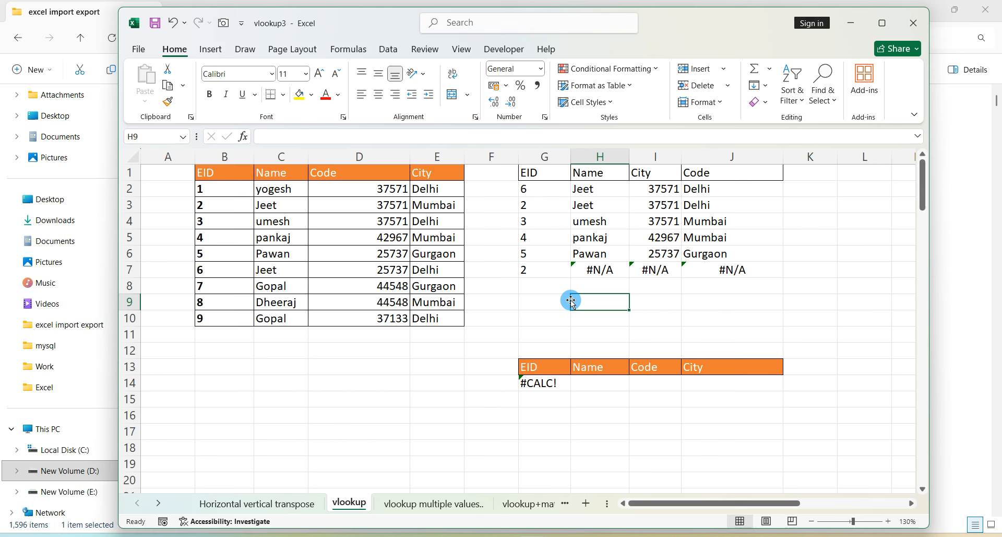
# Step: Try code as the column header in I1, and restore it to City
pyautogui.click(647, 177)
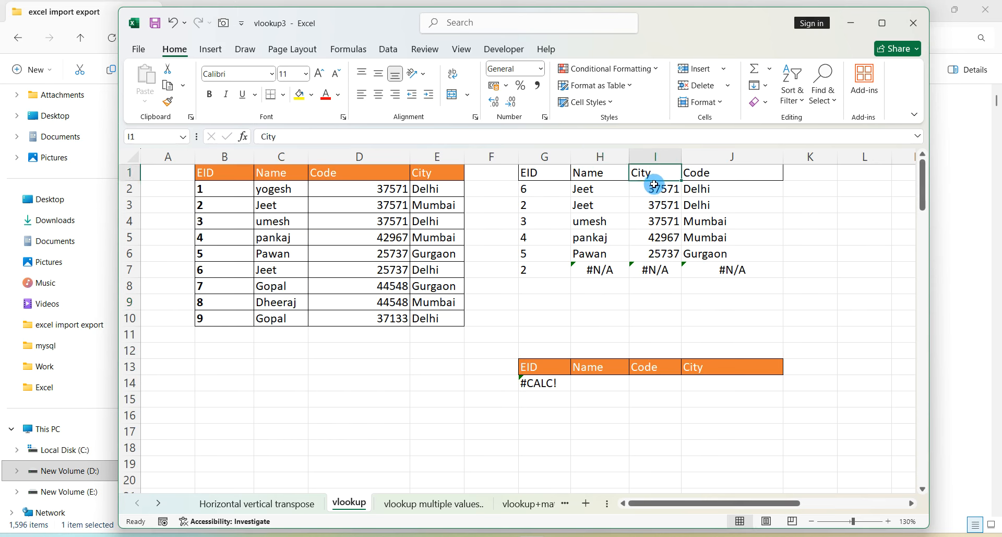
pyautogui.write('code')
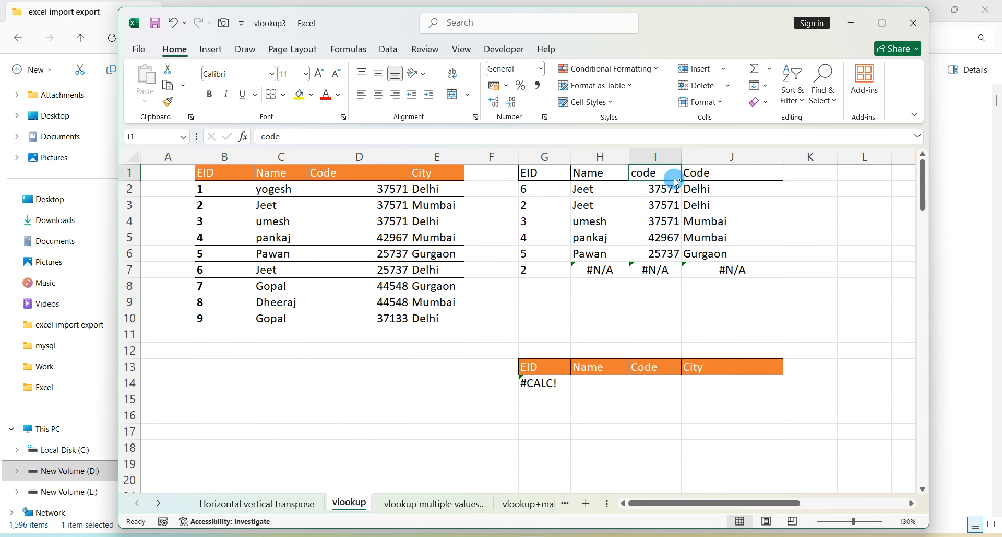
pyautogui.press('Escape')
# Step: Clear the lookup formulas in H7:J7 and the EID in G7
pyautogui.click(718, 261)
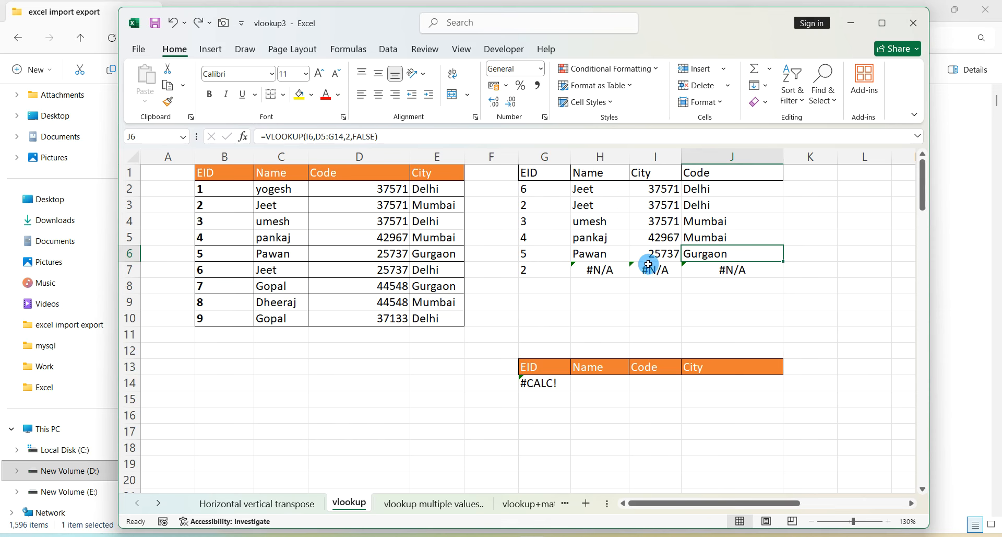
pyautogui.moveTo(707, 267); pyautogui.dragTo(615, 269)
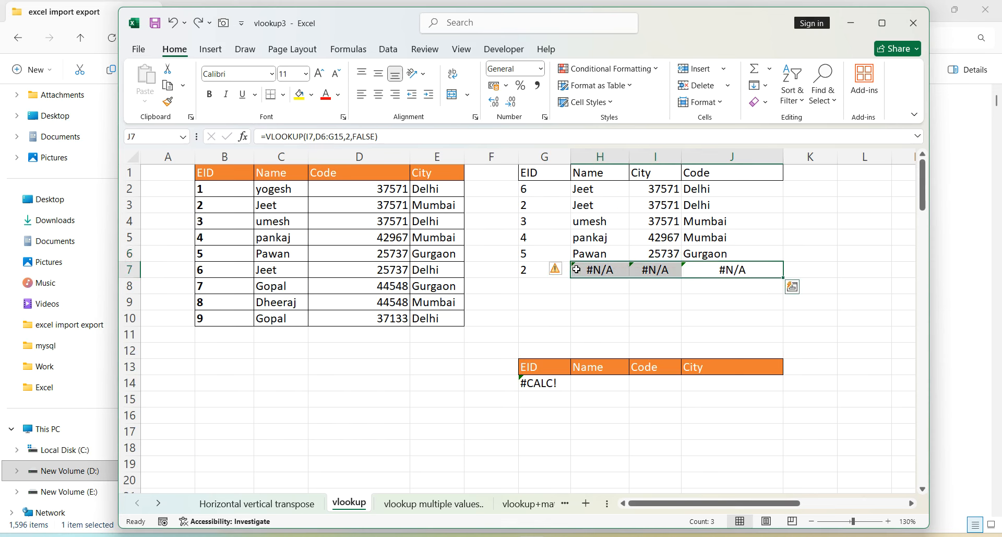
pyautogui.press('Delete')
pyautogui.click(553, 277)
pyautogui.press('Delete')
pyautogui.click(600, 300)
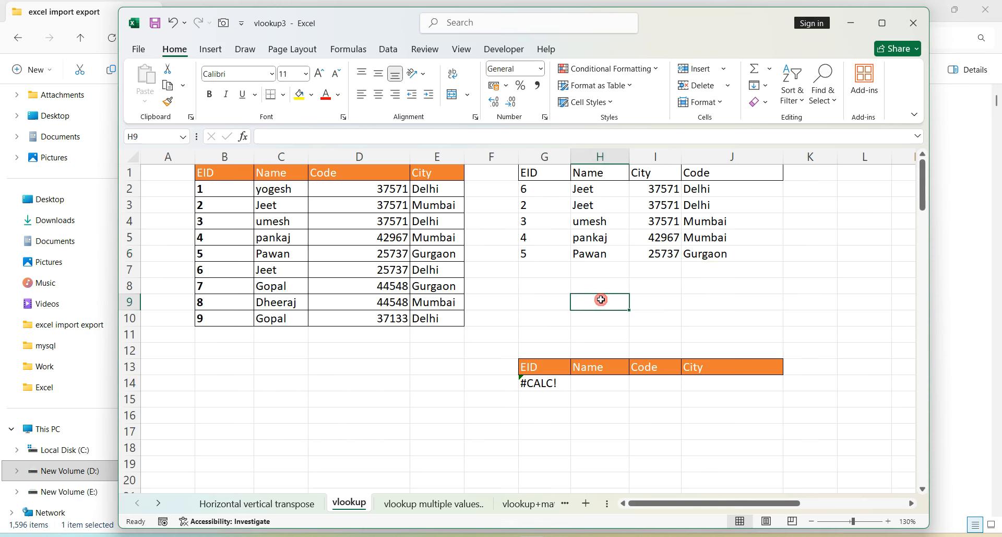
# Step: Clear the remaining lookup formulas in H2:J6
pyautogui.moveTo(598, 189); pyautogui.dragTo(722, 256)
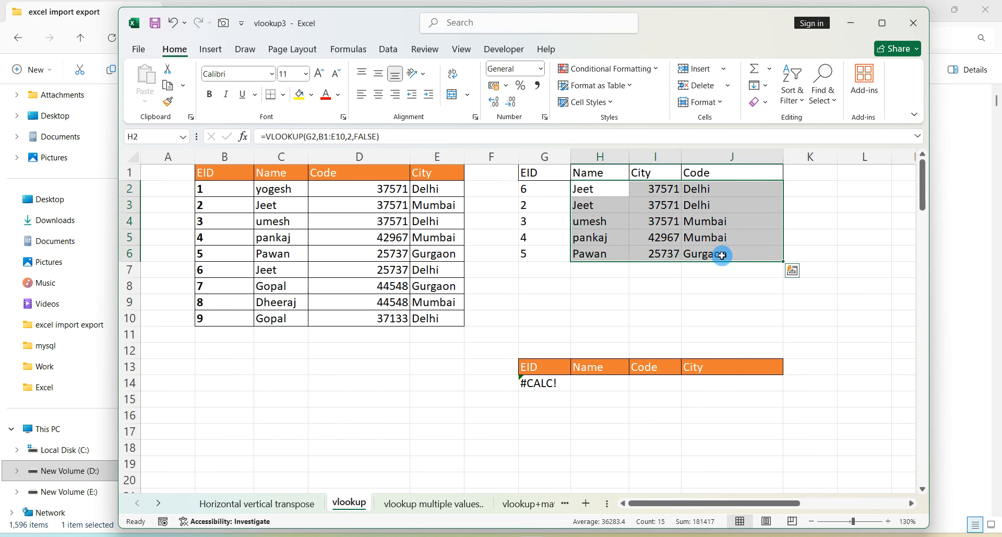
pyautogui.press('Delete')
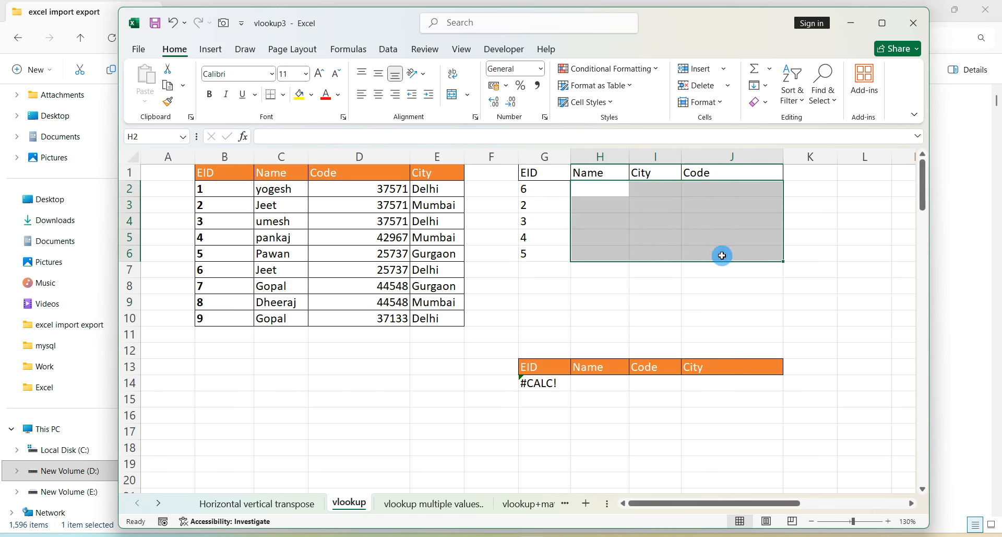
pyautogui.click(722, 255)
# Step: Clear the contents and formatting of the second lookup table in G11:J15
pyautogui.click(587, 189)
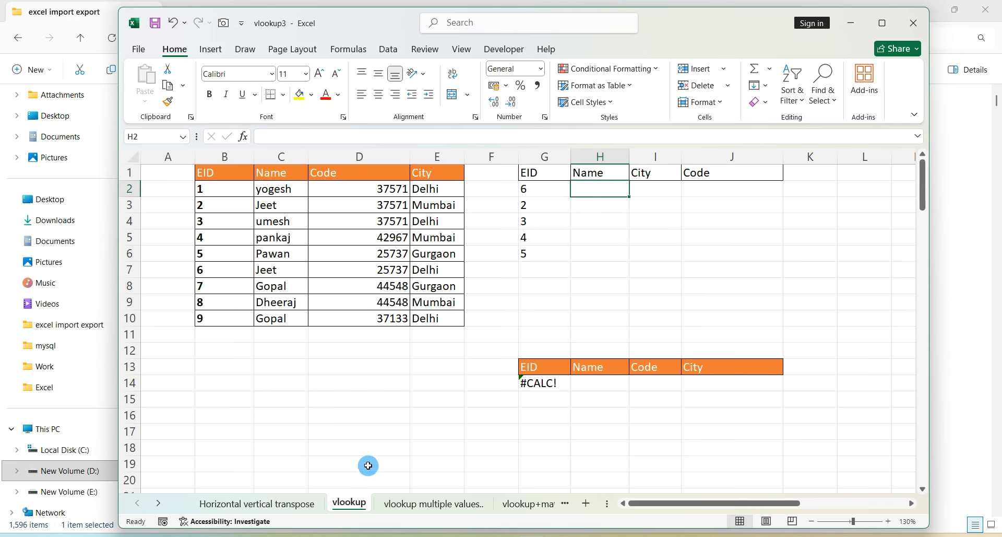
pyautogui.scroll(-1, 521, 414)
pyautogui.scroll(1, 520, 413)
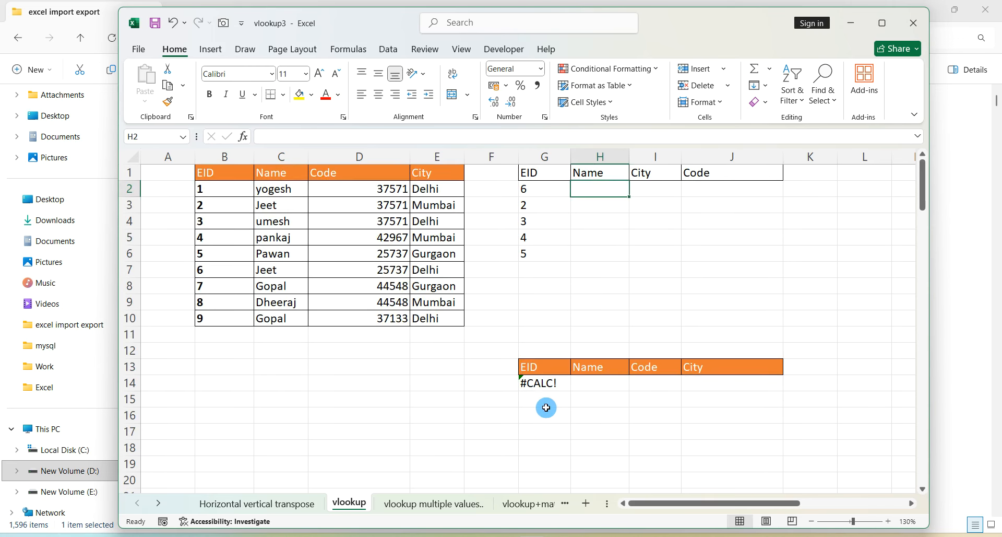
pyautogui.moveTo(538, 334)
pyautogui.mouseDown()
pyautogui.moveTo(600, 384)
pyautogui.moveTo(767, 407)
pyautogui.mouseUp()
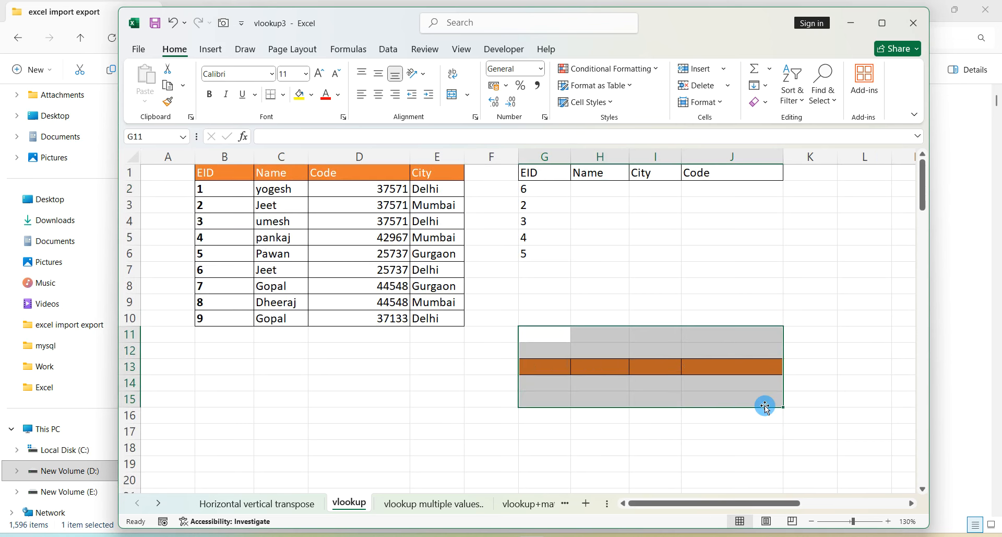
pyautogui.hotkey('ctrl', 'z')
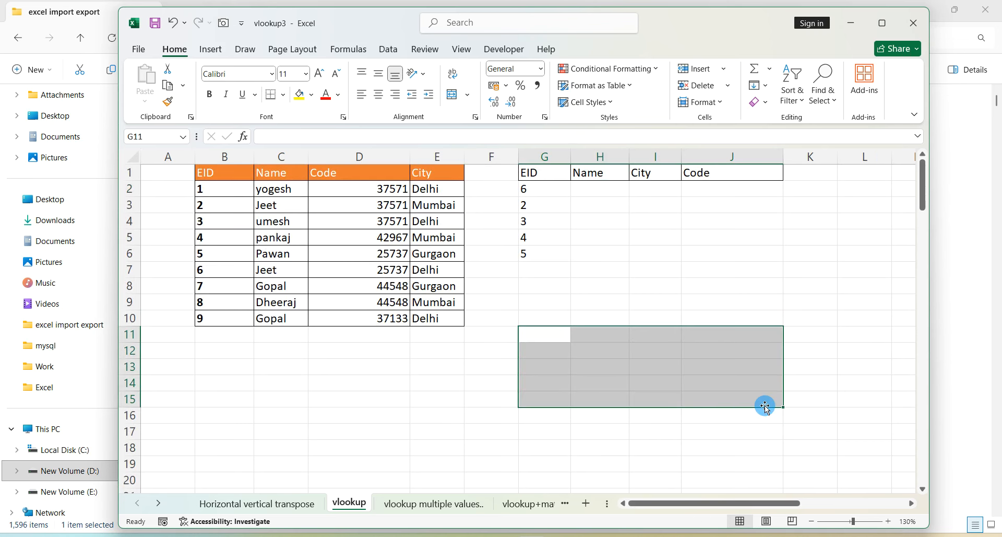
pyautogui.click(685, 401)
# Step: Enter the label Name in G13 and its column number 2 in H13
pyautogui.click(560, 368)
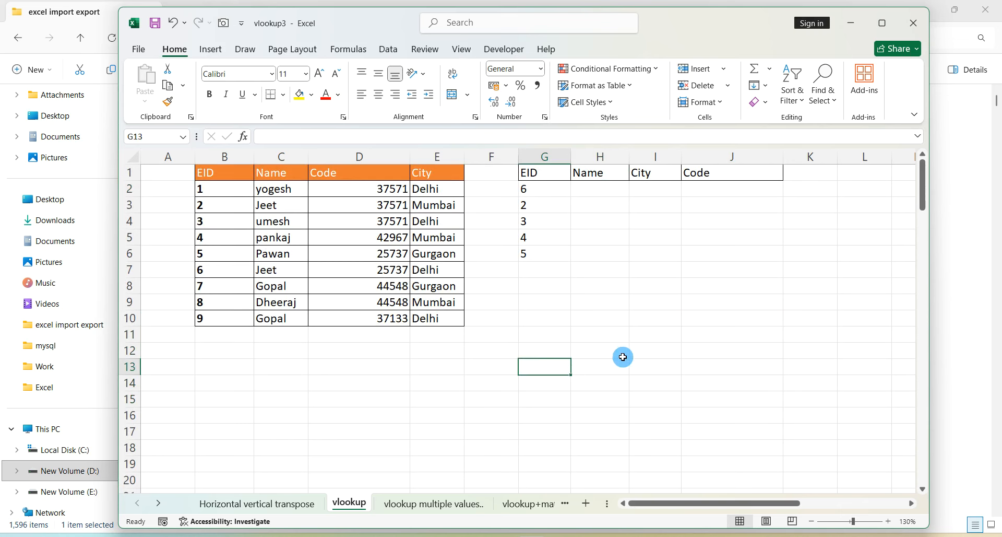
pyautogui.write('Name')
pyautogui.press('Tab')
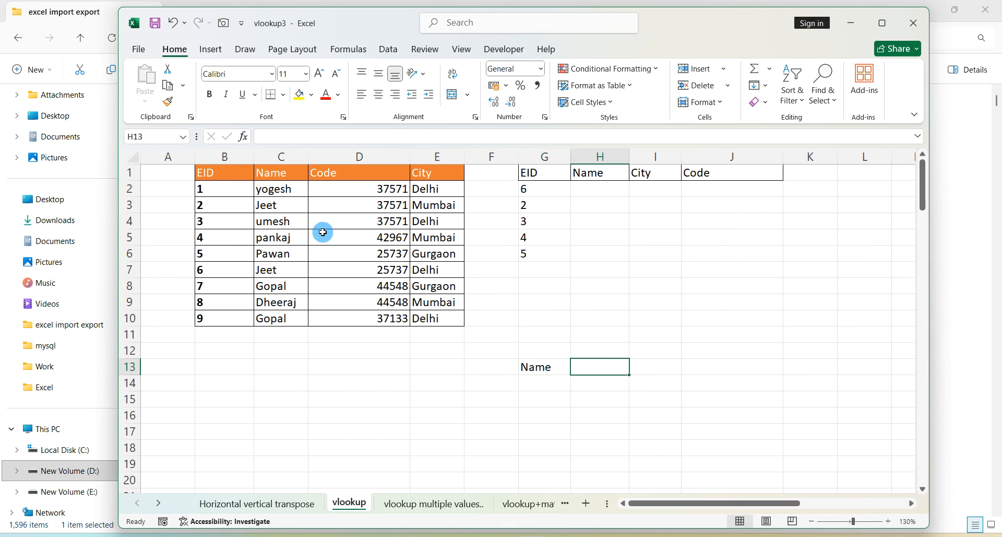
pyautogui.write('2')
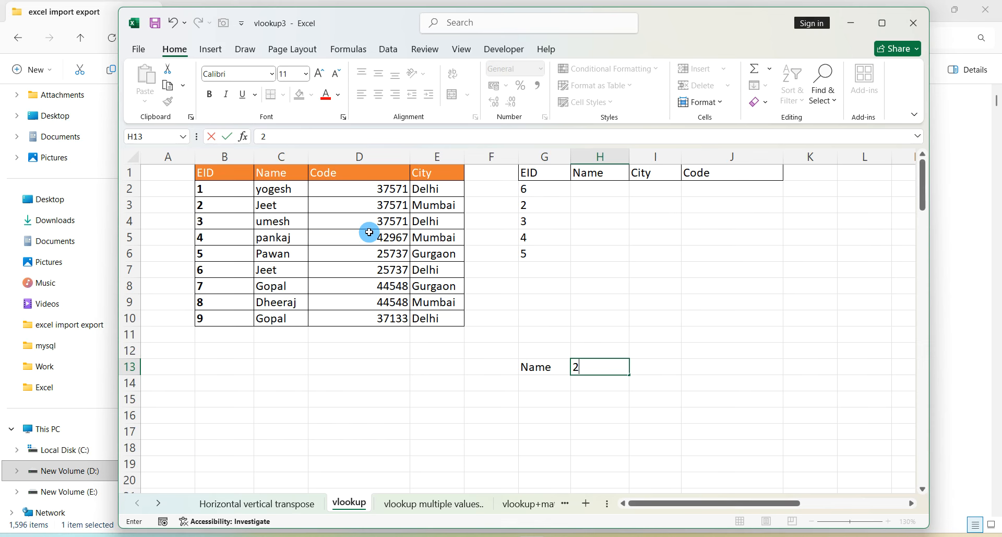
pyautogui.click(599, 166)
# Step: Enter an exact-match VLOOKUP in H2 that looks up G2 in B1:E10 and returns column 2
pyautogui.click(602, 188)
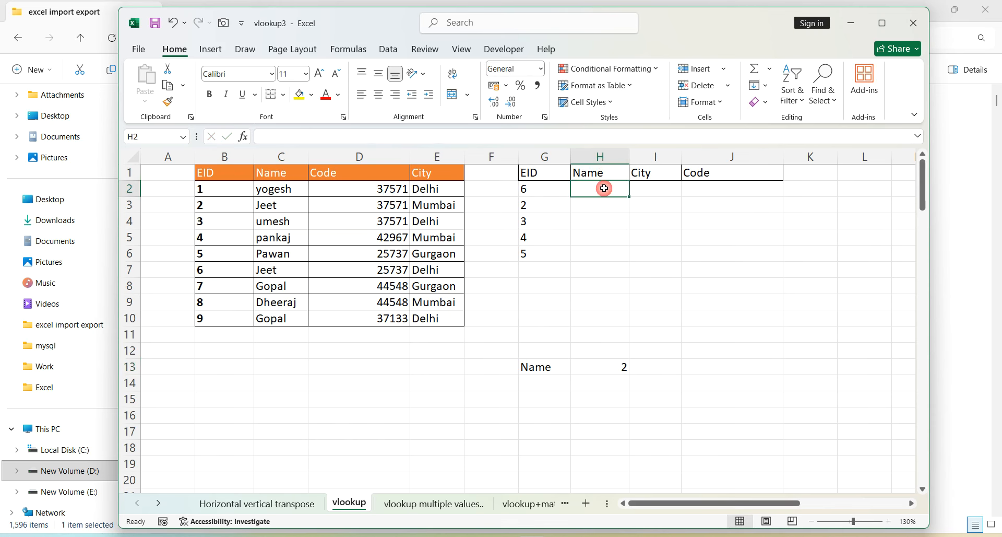
pyautogui.write('=vloo')
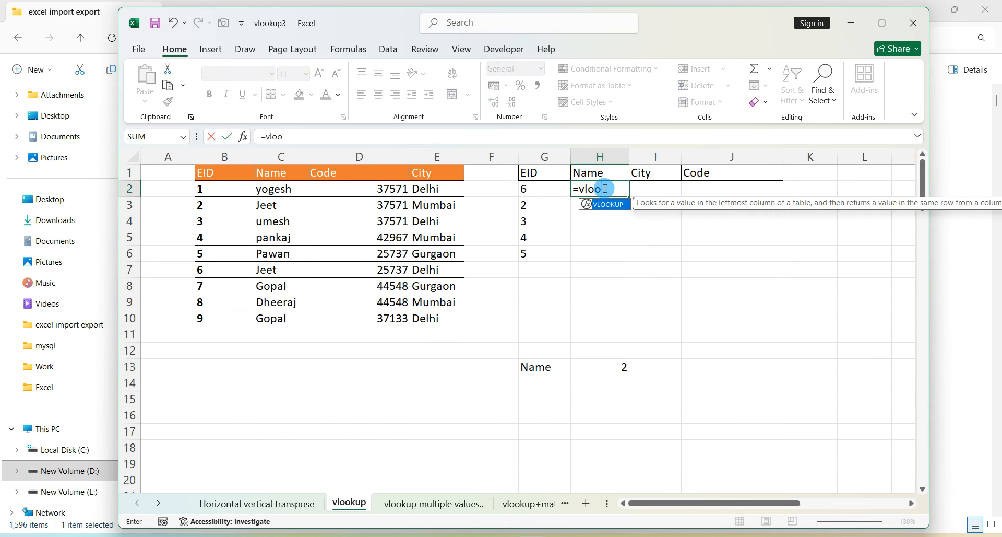
pyautogui.write('okup')
pyautogui.press('BackSpace')
pyautogui.press('BackSpace')
pyautogui.write('l')
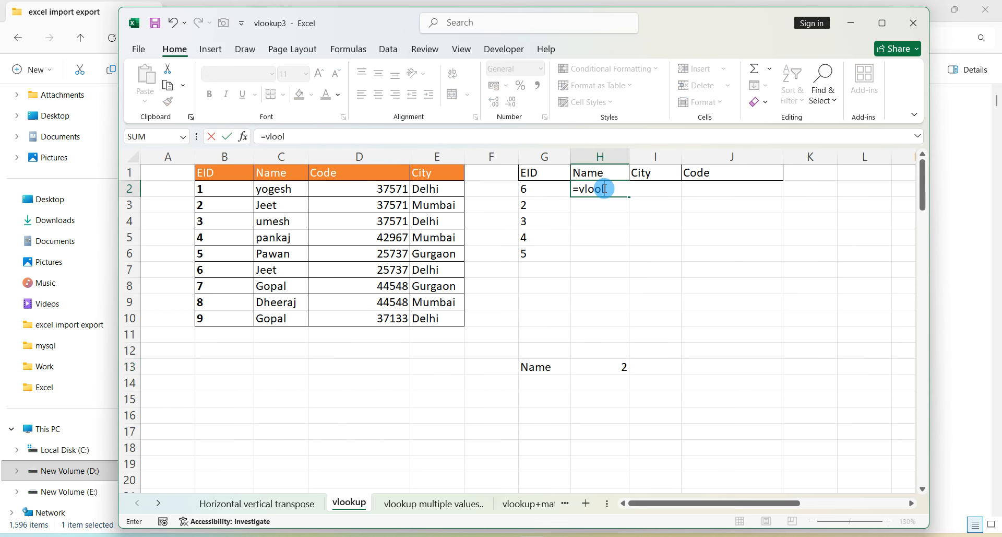
pyautogui.press('BackSpace')
pyautogui.write('k')
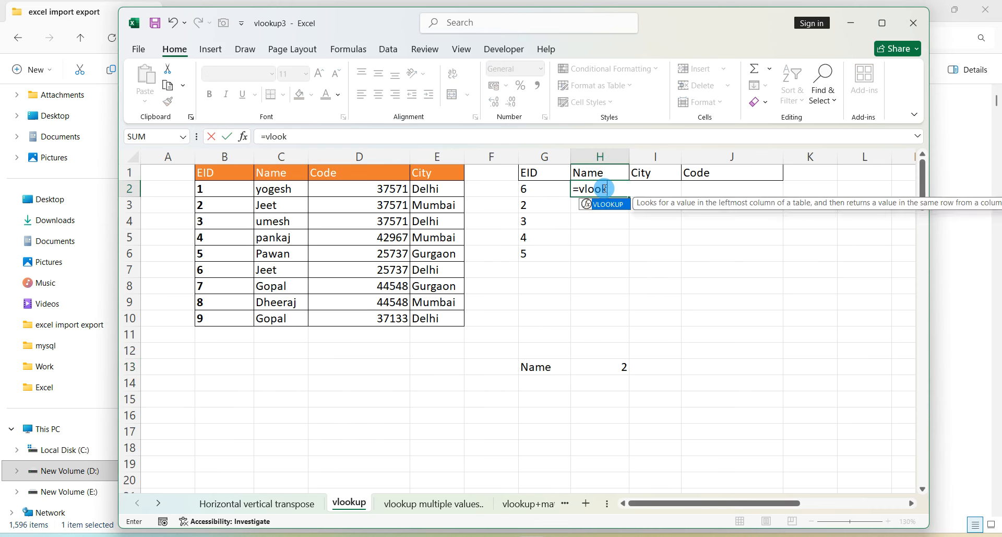
pyautogui.write('up(')
pyautogui.click(555, 190)
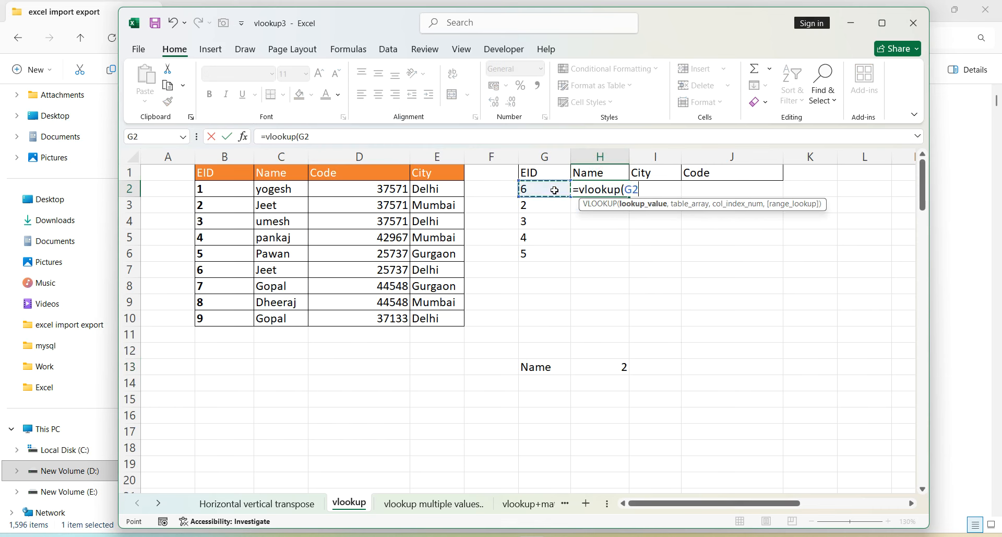
pyautogui.write(',')
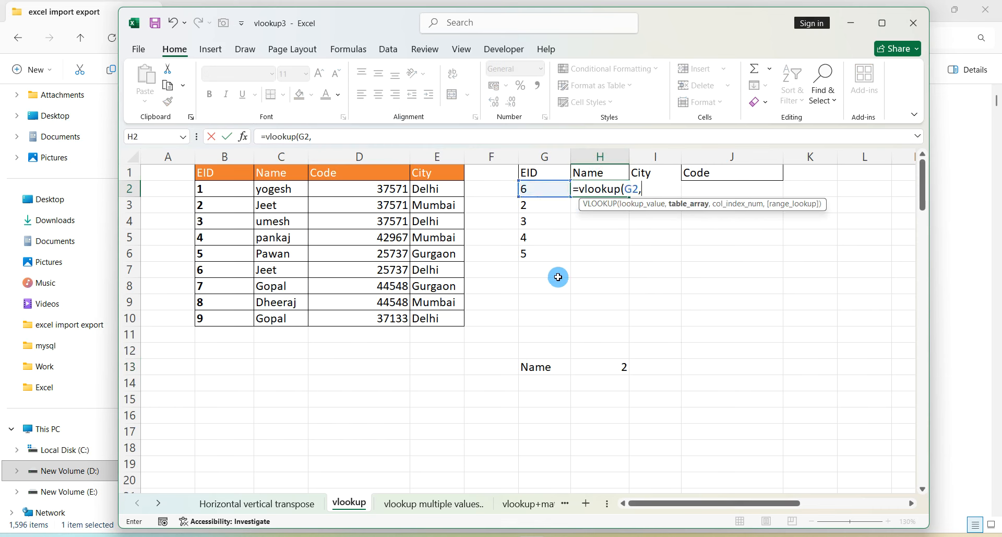
pyautogui.moveTo(241, 174); pyautogui.dragTo(431, 319)
pyautogui.write(',2')
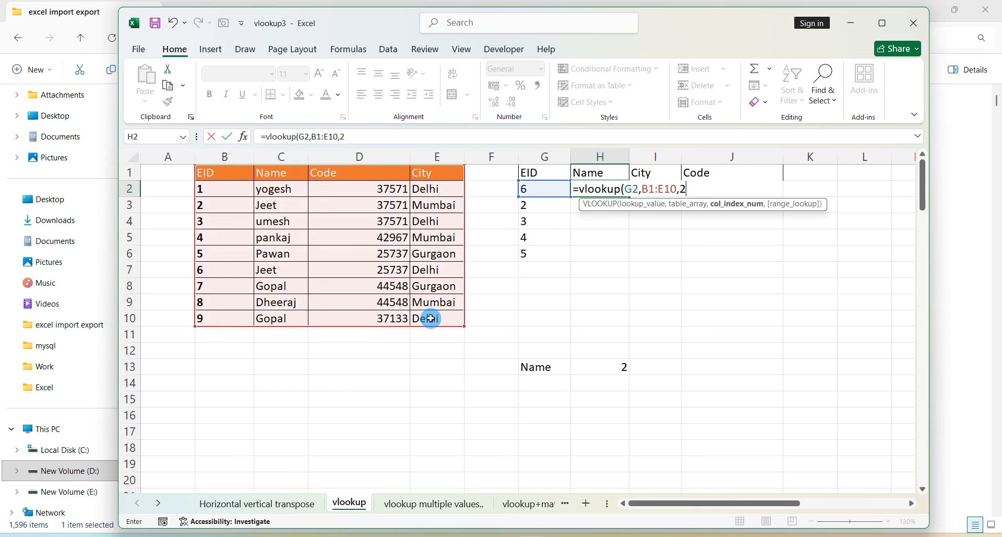
pyautogui.write(',false')
pyautogui.press('Return')
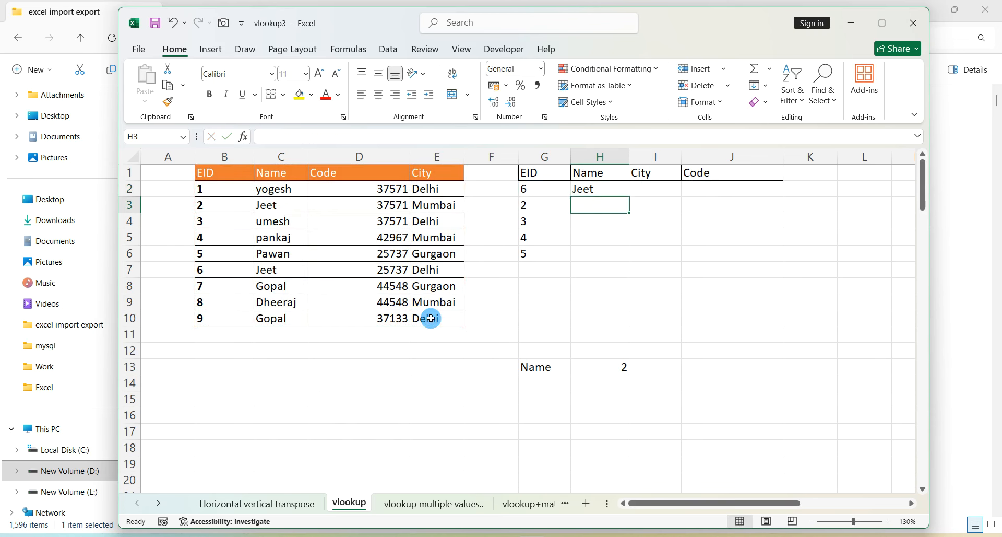
# Step: Change the column header in H1 to City
pyautogui.click(582, 176)
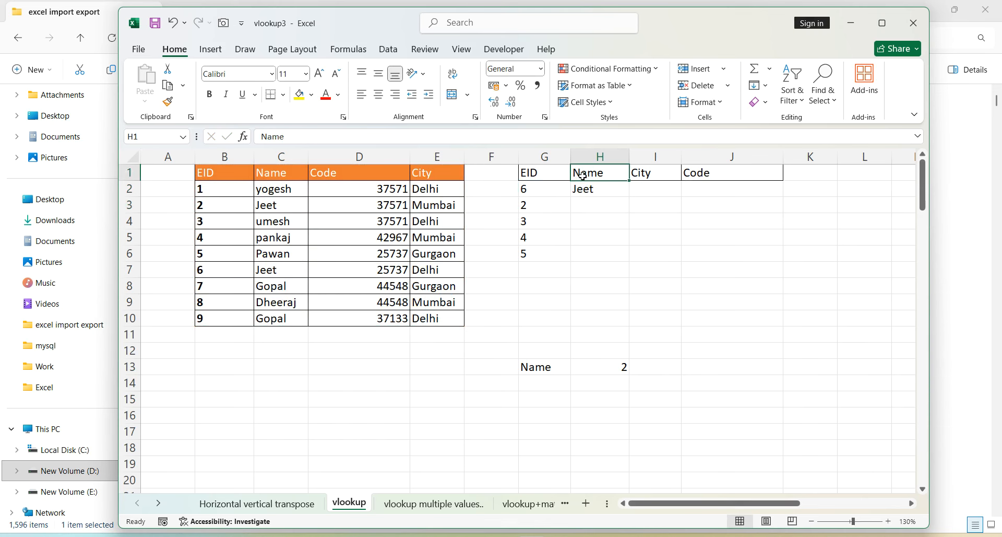
pyautogui.write('City')
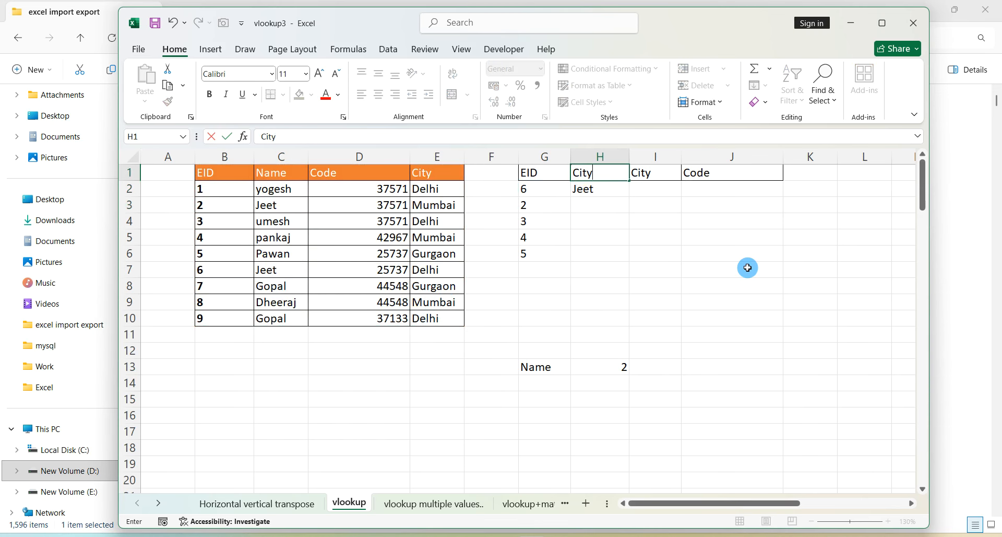
pyautogui.press('Tab')
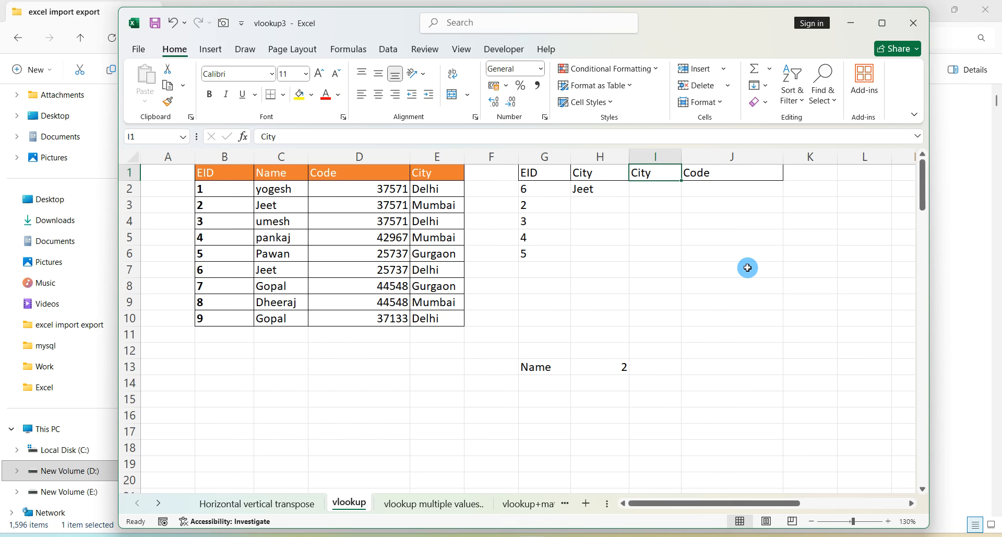
pyautogui.press('Left')
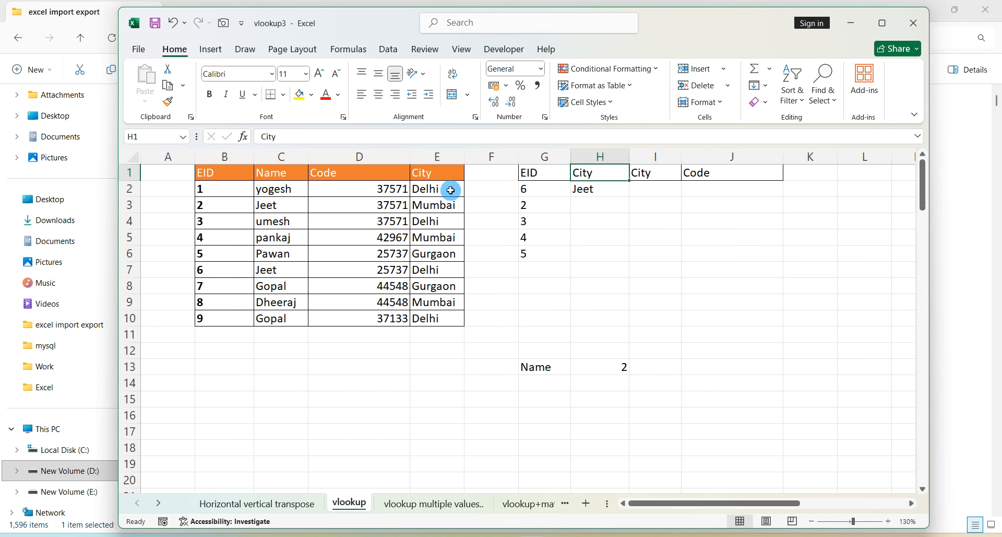
# Step: Examine the column index argument of the H2 lookup formula alongside the column number in H13
pyautogui.doubleClick(611, 193)
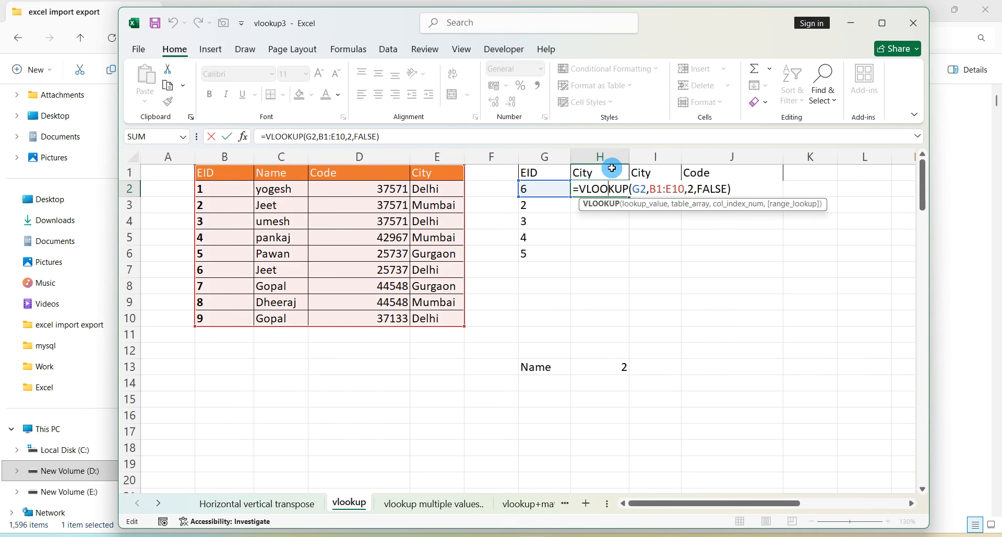
pyautogui.press('Escape')
pyautogui.click(608, 372)
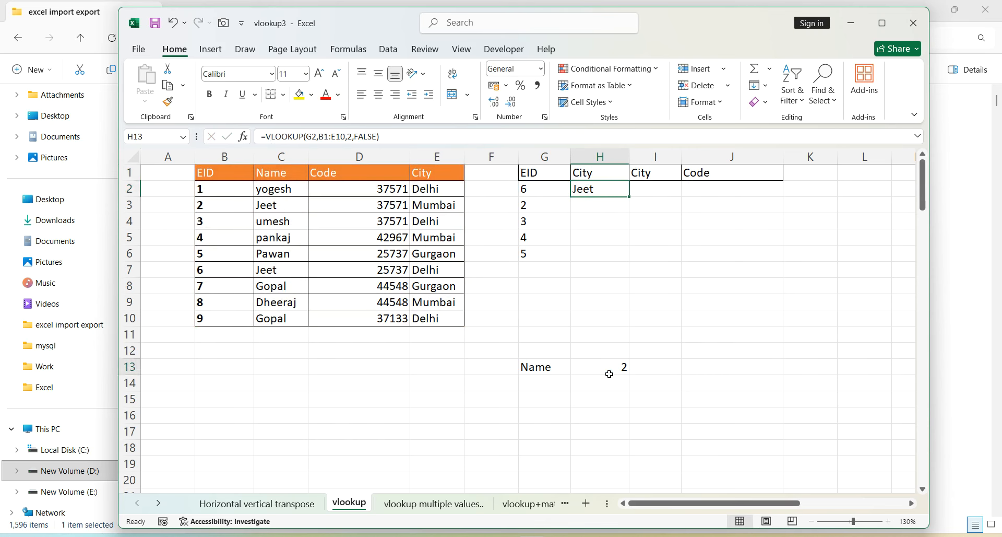
# Step: Switch to the Transpose notes in Notepad and add a dashed separator line with blank lines after the "false : exact match" line
pyautogui.click(557, 366)
pyautogui.click(595, 367)
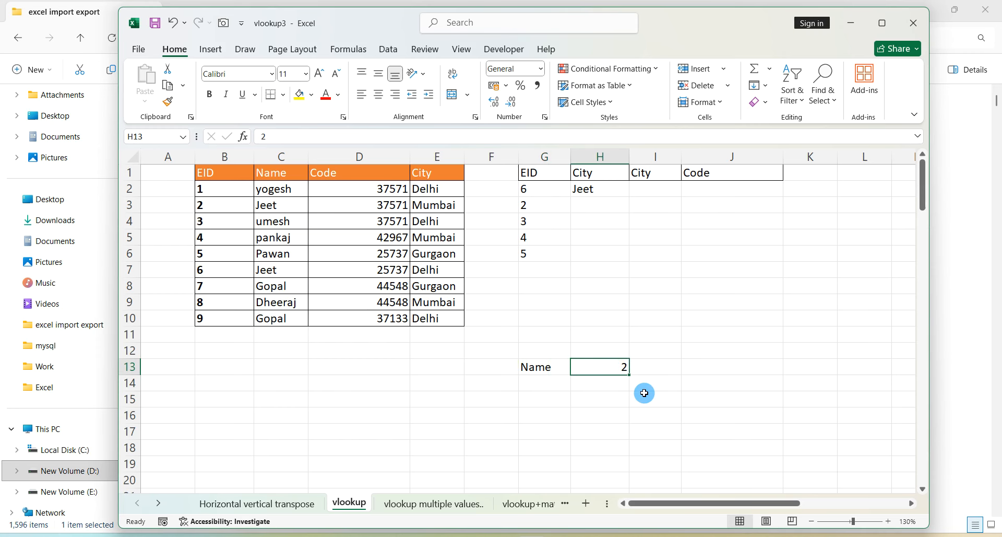
pyautogui.hotkey('alt', 'Tab')
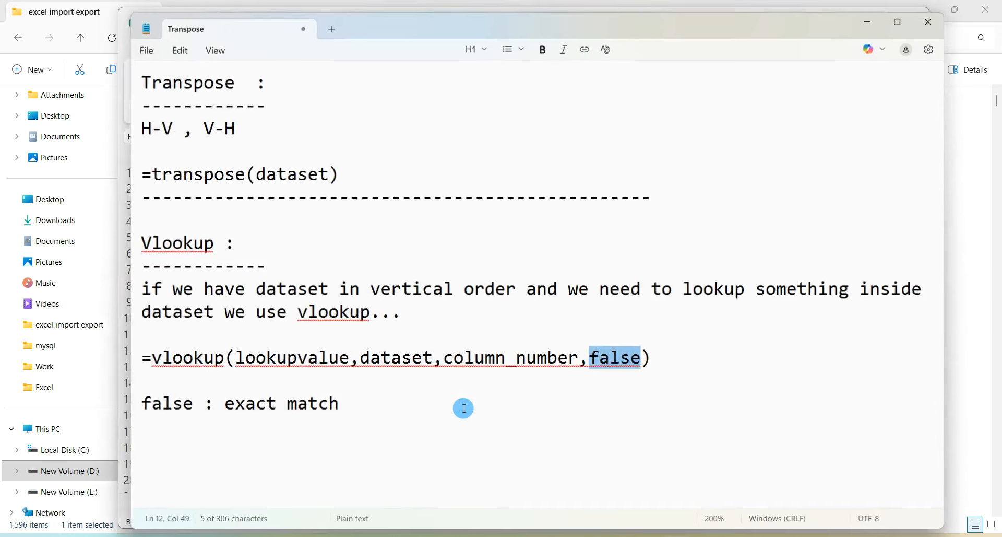
pyautogui.click(462, 410)
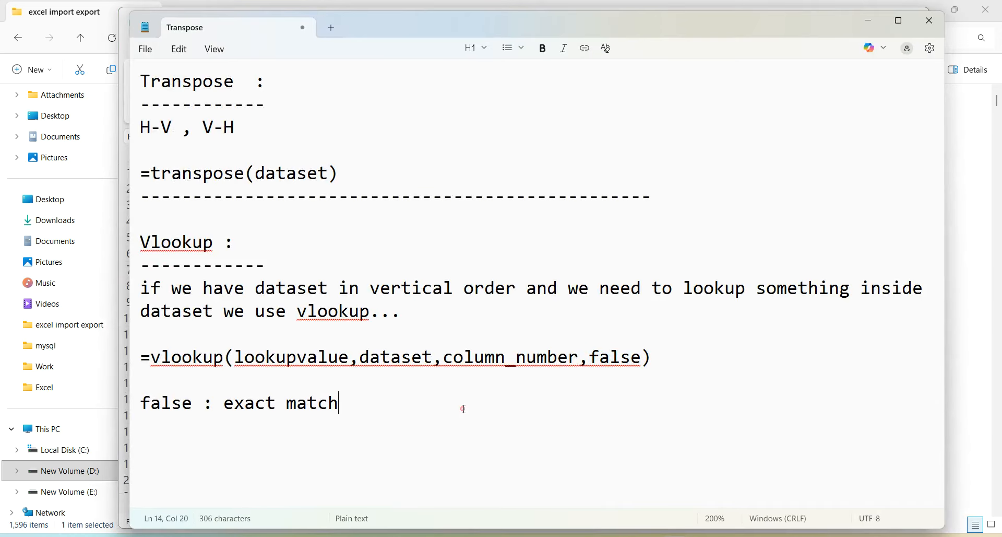
pyautogui.press('Return')
pyautogui.press('Return')
pyautogui.write('-----------------------')
pyautogui.press('Return')
pyautogui.press('Return')
pyautogui.press('Return')
pyautogui.press('Return')
pyautogui.press('Return')
pyautogui.press('Return')
pyautogui.press('Return')
pyautogui.press('Return')
pyautogui.press('Return')
pyautogui.press('Return')
pyautogui.press('Return')
pyautogui.press('Return')
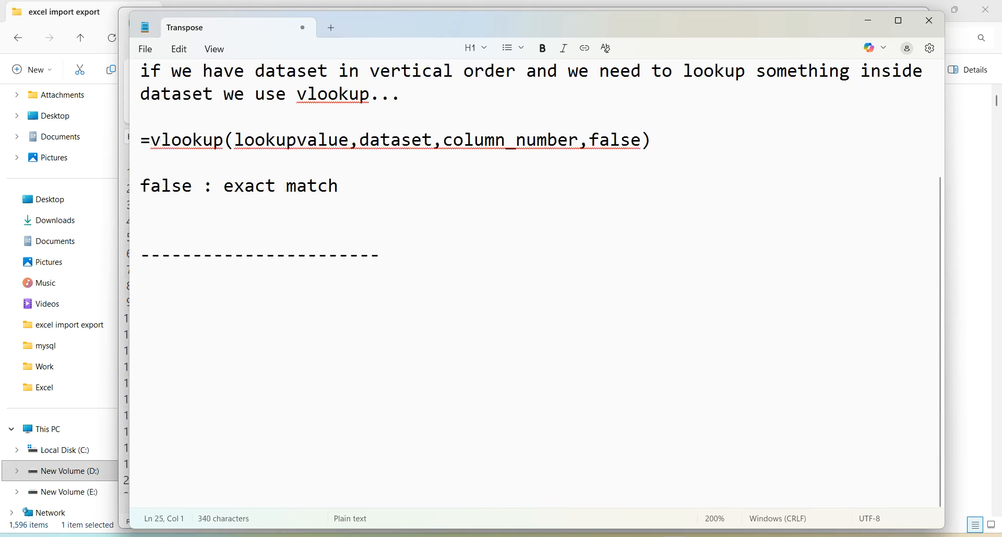
# Step: Add the heading "match:" with a dashed underline below the separator line
pyautogui.click(414, 257)
pyautogui.write('m')
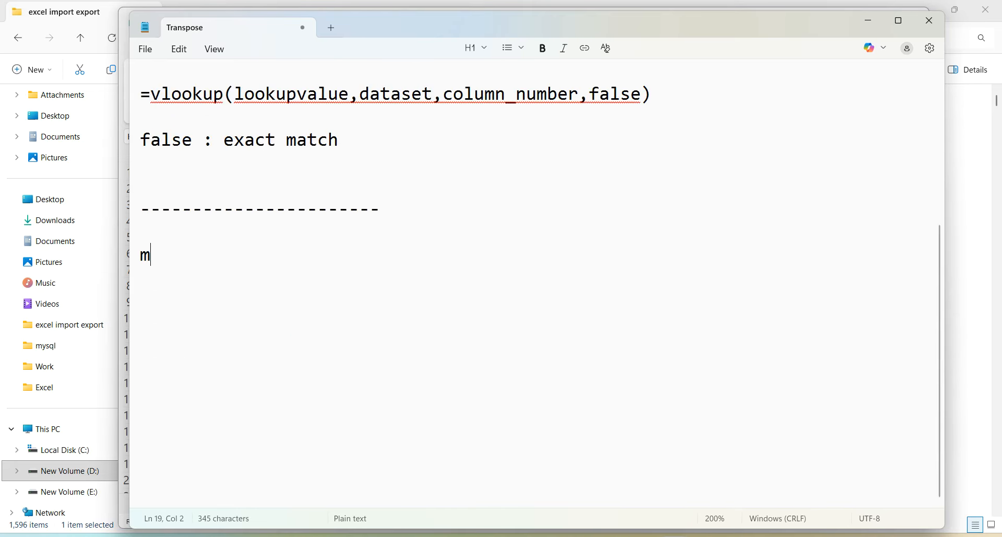
pyautogui.write('atch:')
pyautogui.press('Return')
pyautogui.write('-------------')
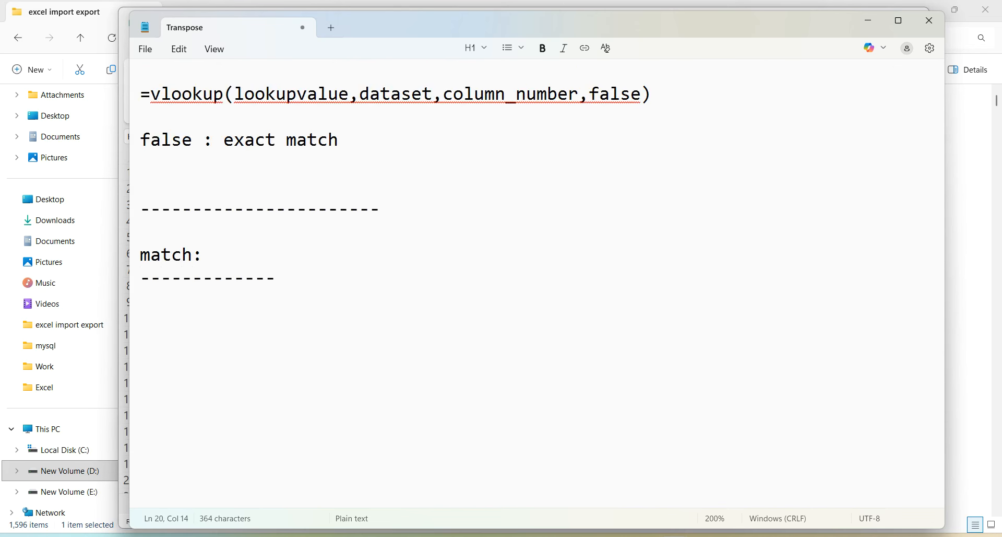
# Step: Write the description "give the position of element in given array.." under the match heading
pyautogui.press('Return')
pyautogui.write('g')
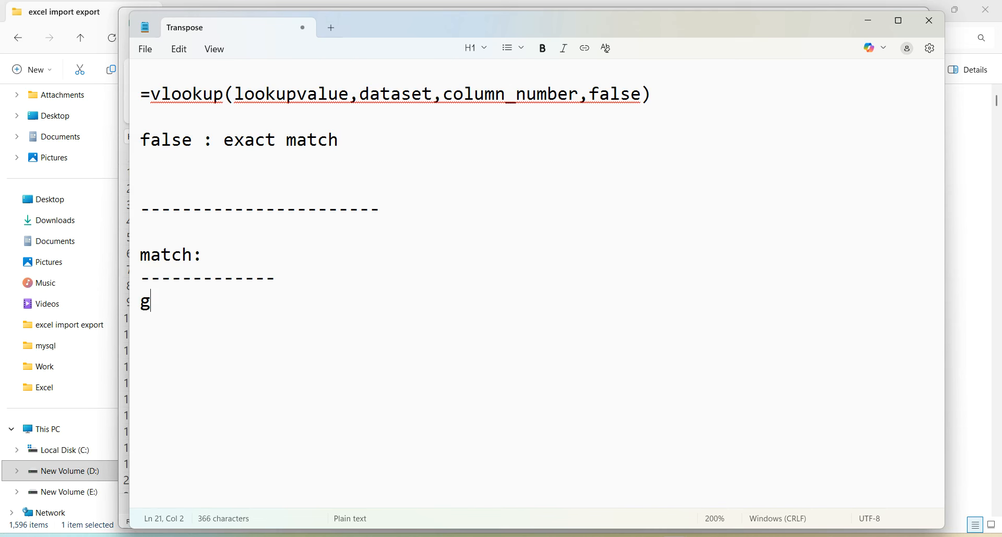
pyautogui.write('ive the posi')
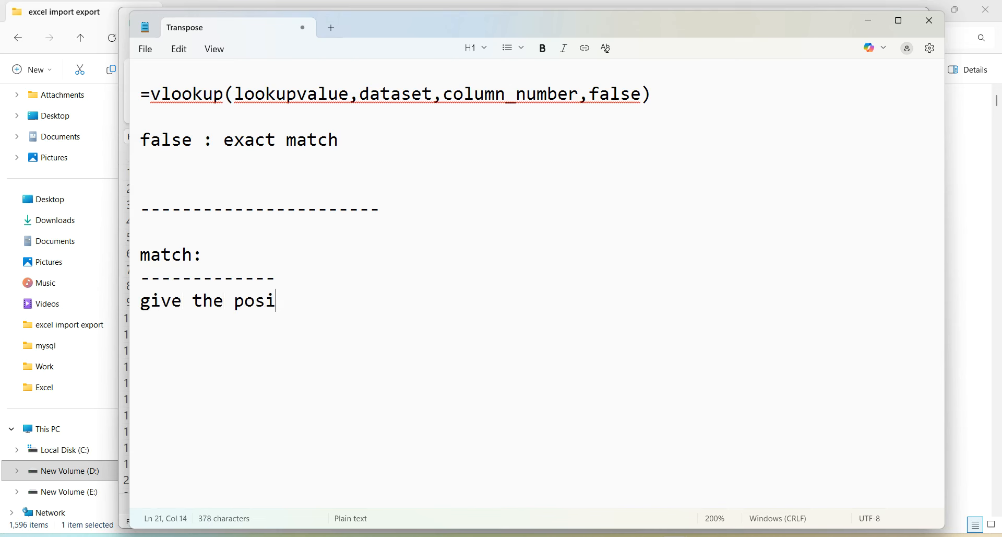
pyautogui.write('tion of element in gived')
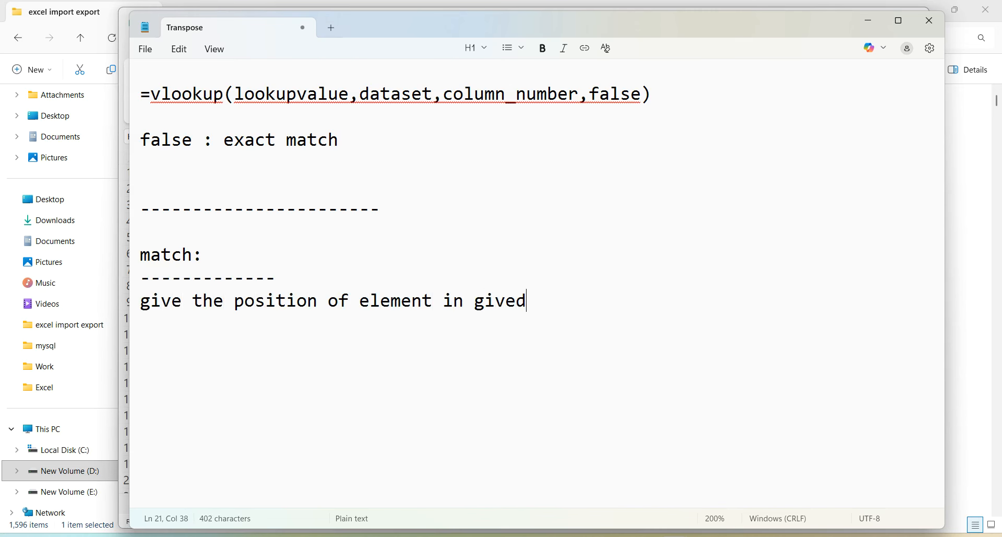
pyautogui.press('BackSpace')
pyautogui.write('n array..')
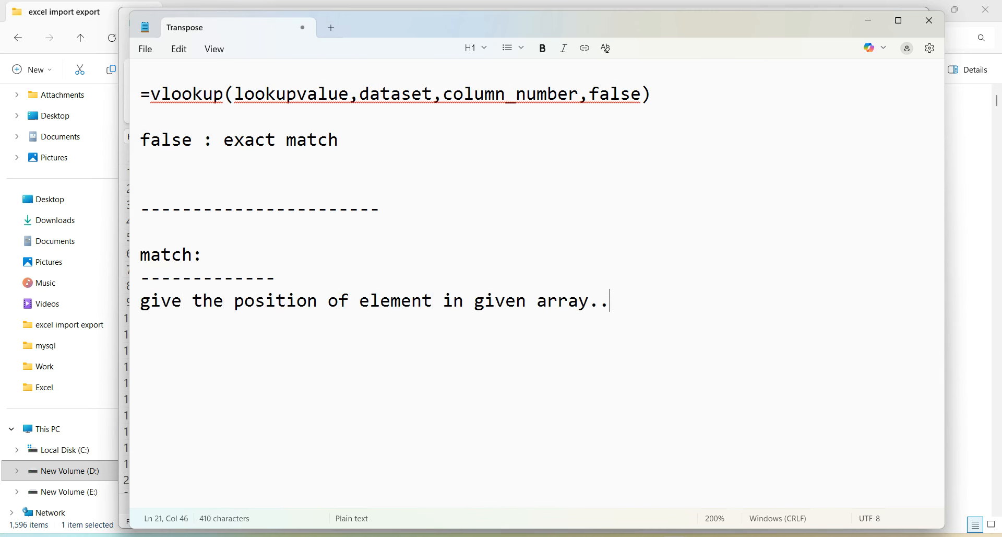
# Step: Write the syntax line "=match(lookupvalue,array,0)" below the match description, leaving a blank line between them
pyautogui.press('Return')
pyautogui.press('Return')
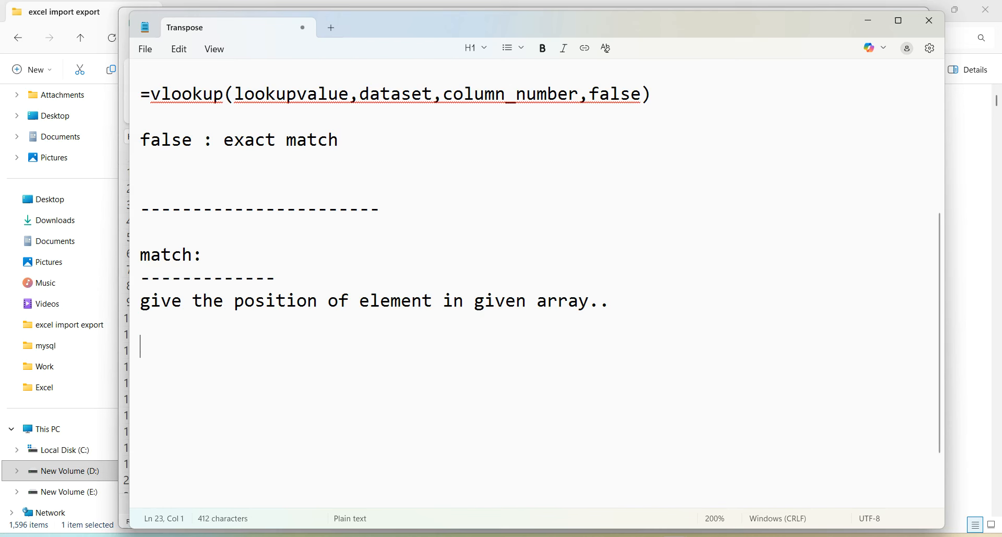
pyautogui.write('=match(l')
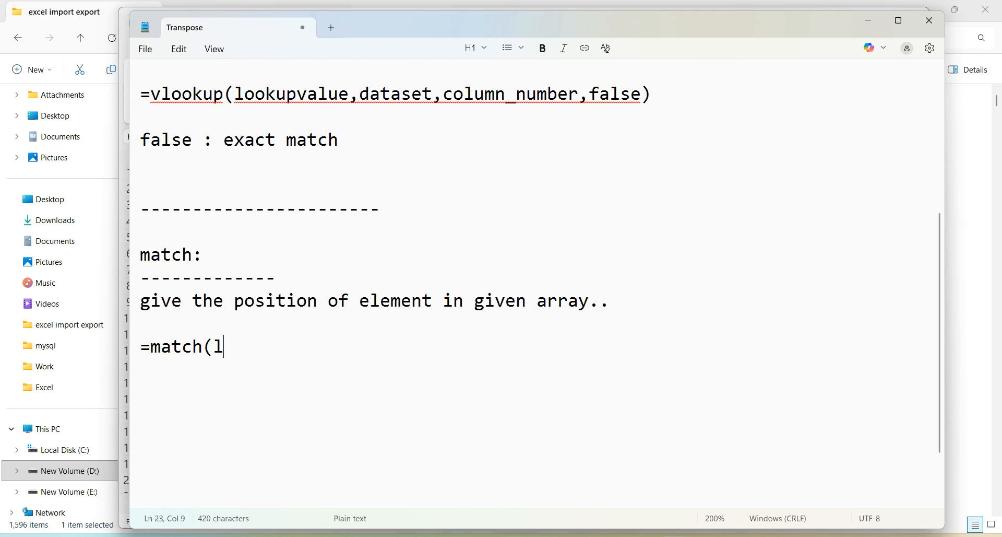
pyautogui.write('ookupvalu')
pyautogui.press('BackSpace')
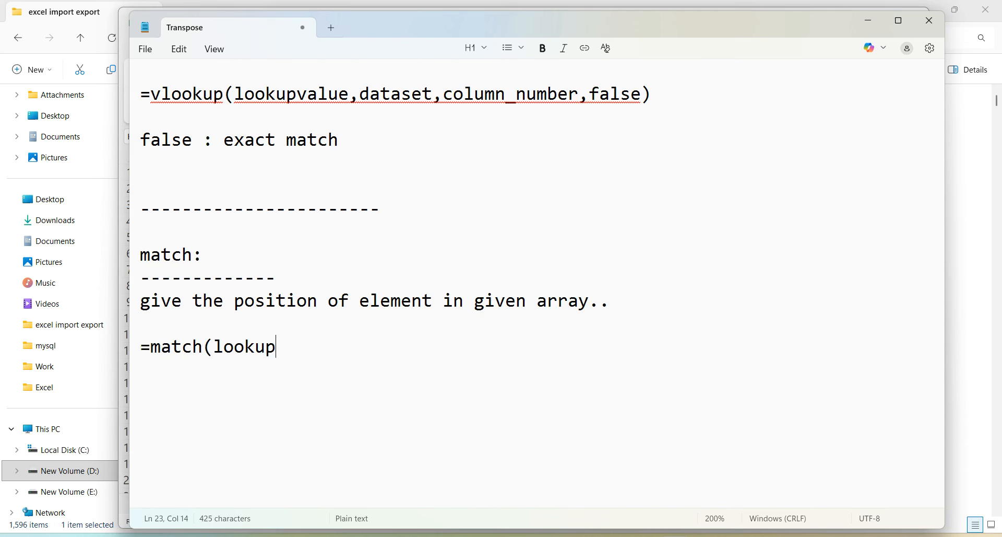
pyautogui.write('value,arr')
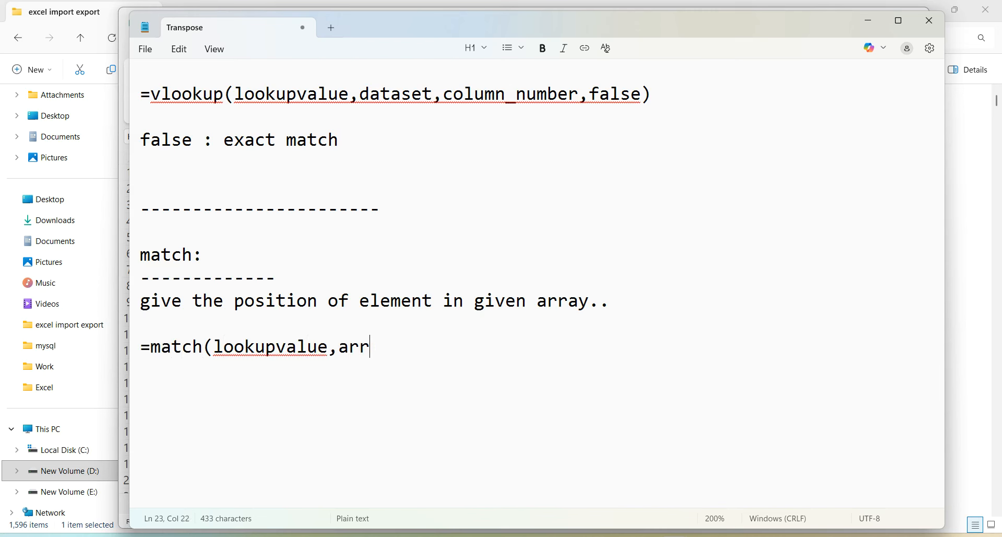
pyautogui.write('ay,0)')
# Step: Add the note "0 : exact match" below the match syntax line
pyautogui.press('Return')
pyautogui.press('Return')
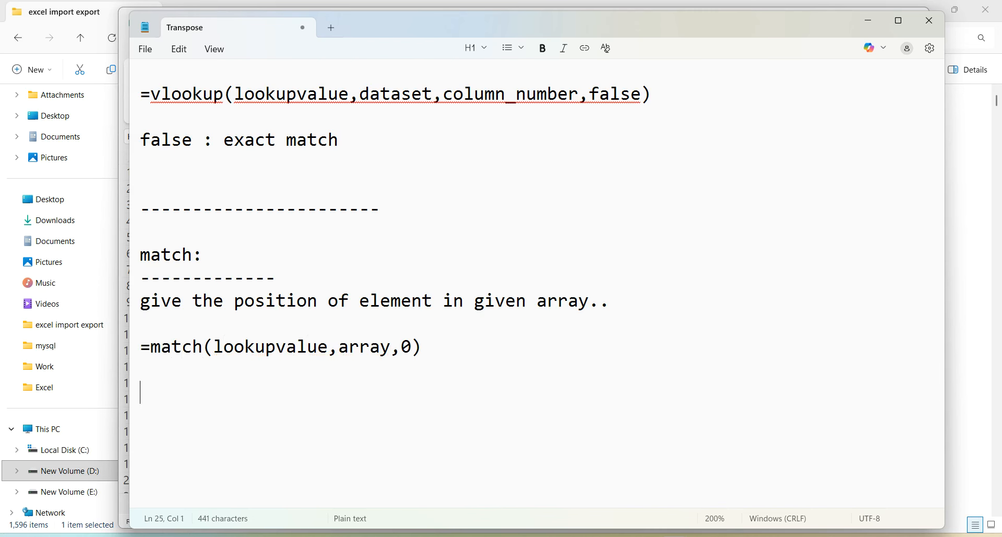
pyautogui.write('0 : exact match')
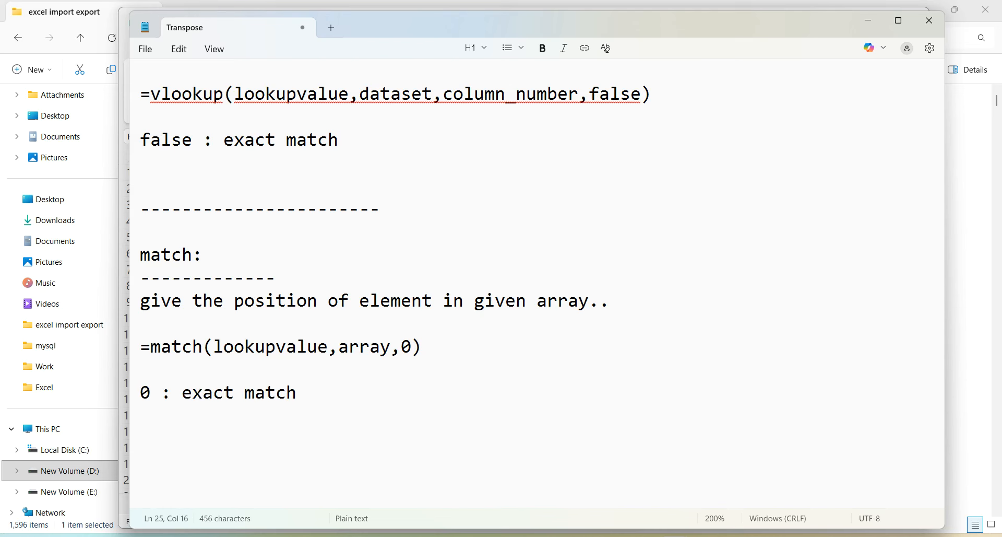
pyautogui.press('Return')
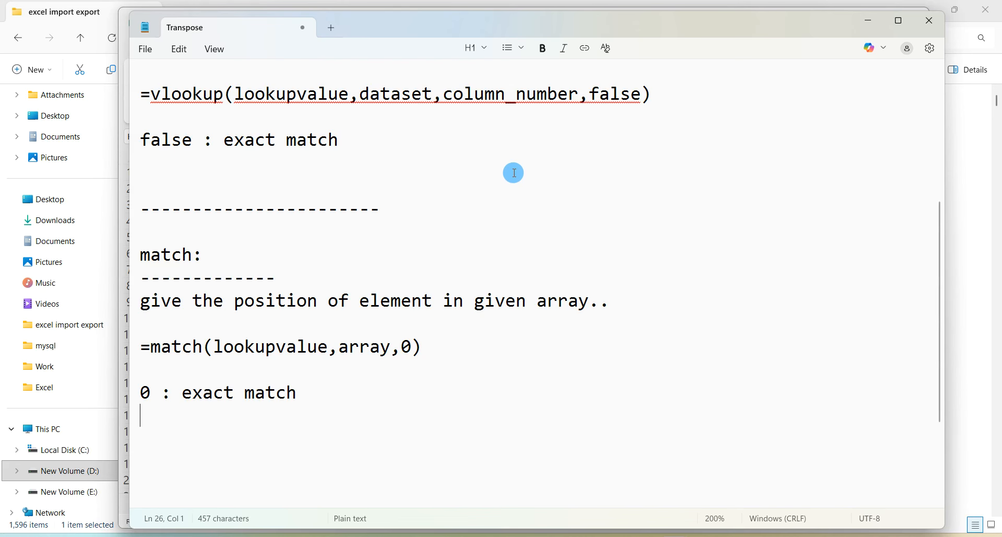
# Step: Switch back to Excel and replace the number in H13 with an exact-match MATCH formula that finds G13 in B1:E1
pyautogui.click(874, 25)
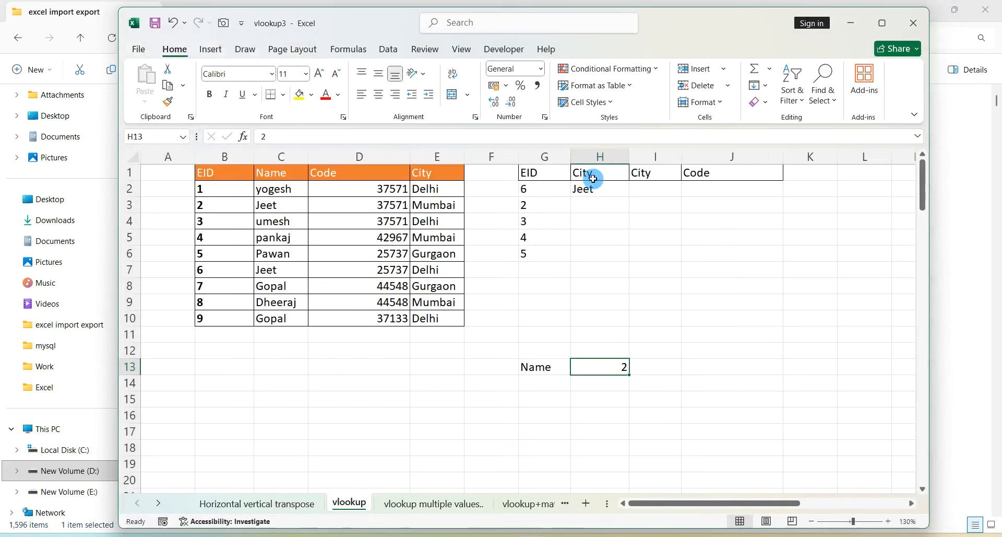
pyautogui.doubleClick(600, 189)
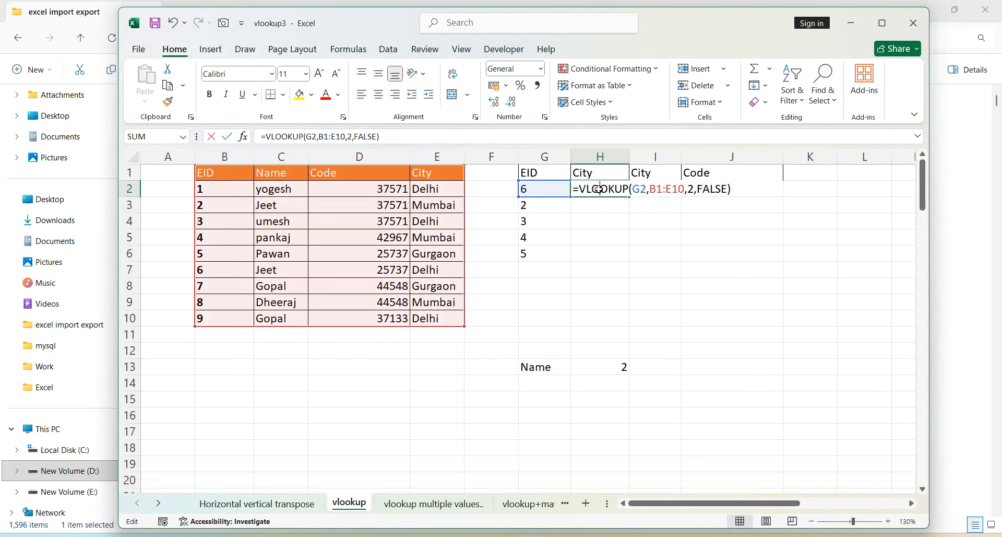
pyautogui.press('Escape')
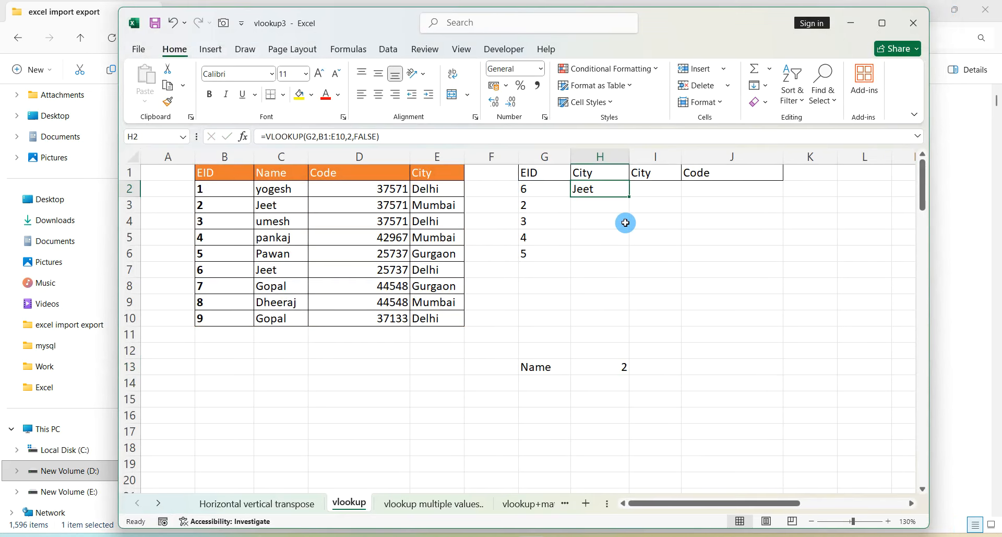
pyautogui.click(623, 366)
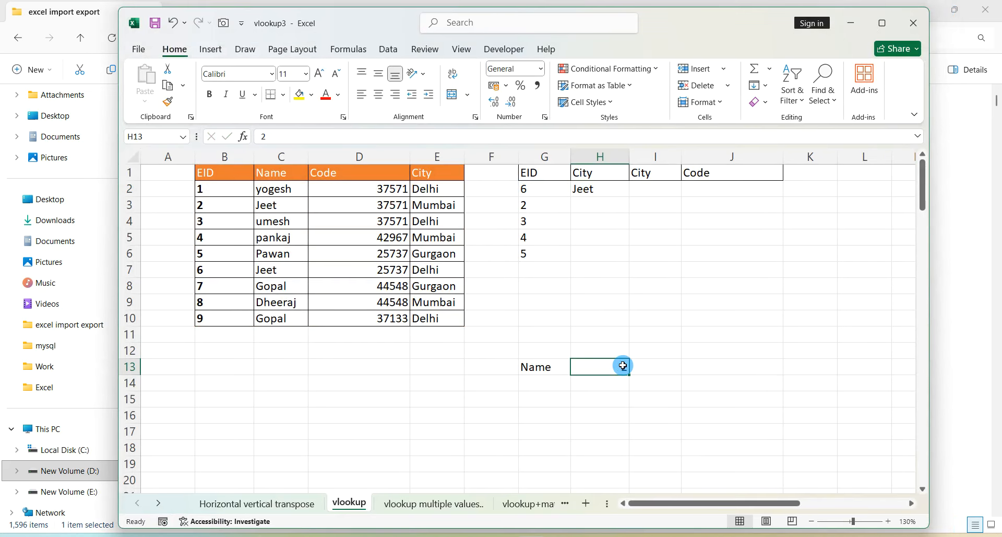
pyautogui.write('=')
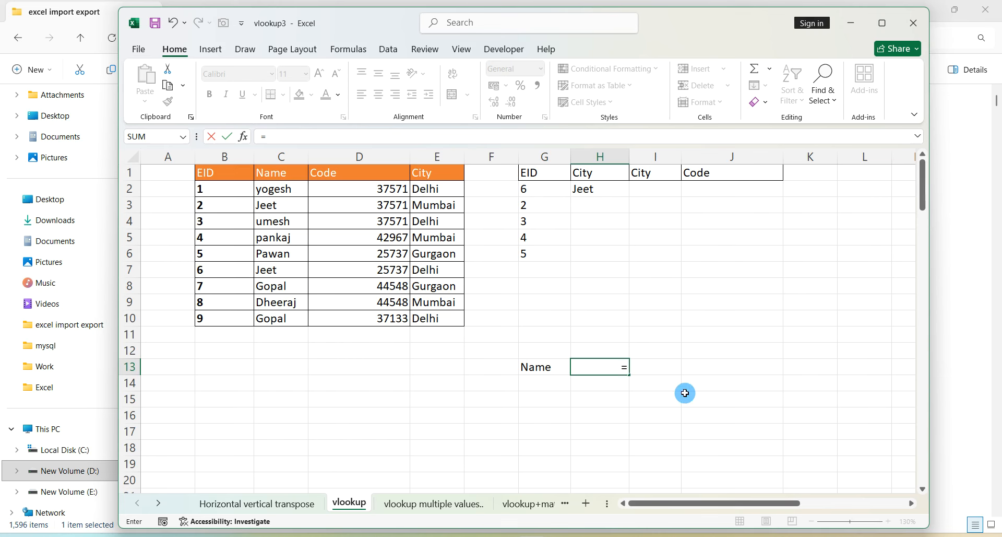
pyautogui.write('match(')
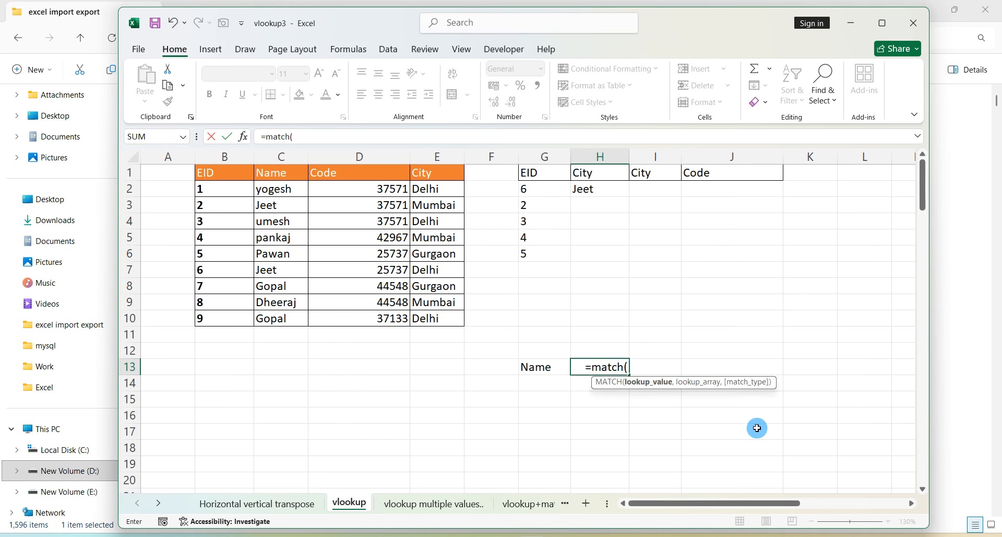
pyautogui.click(550, 366)
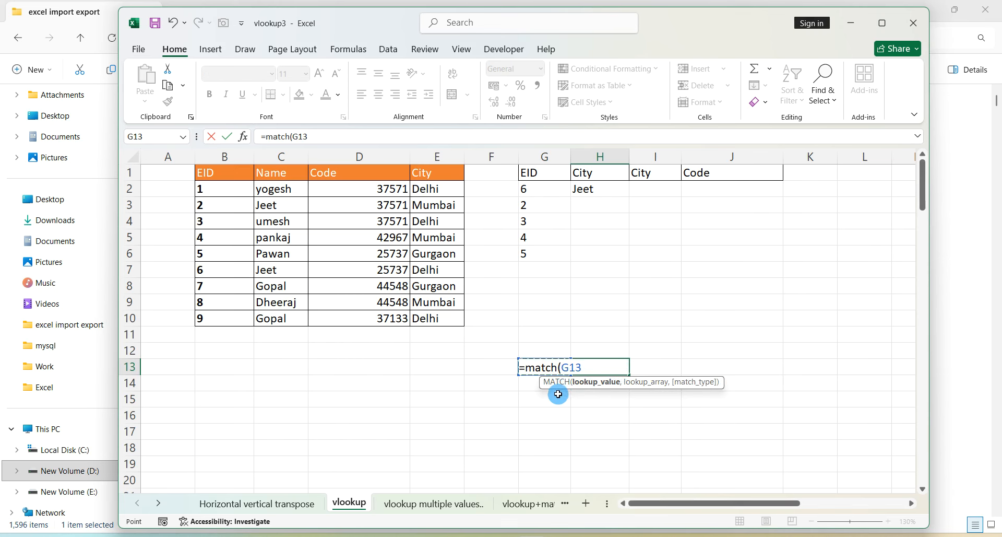
pyautogui.write(',')
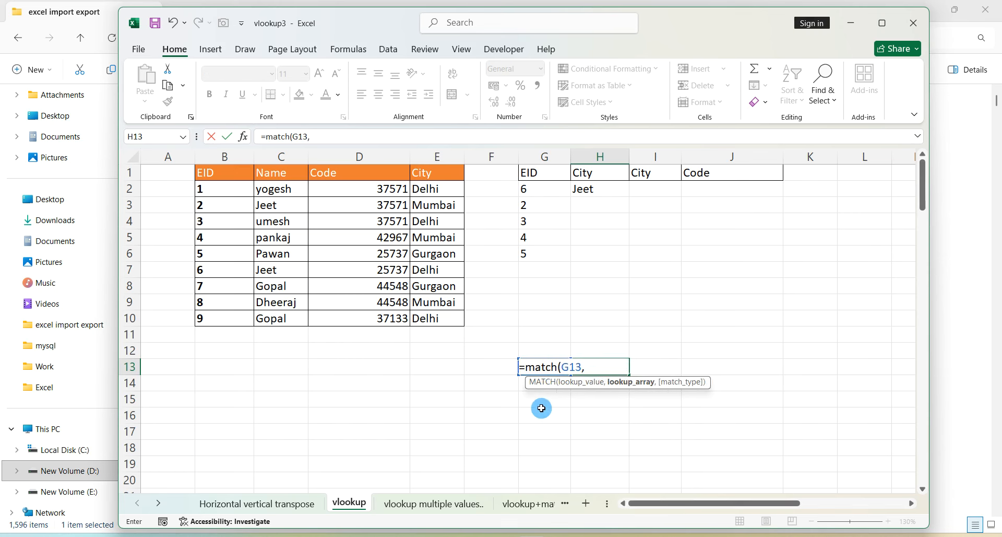
pyautogui.moveTo(238, 174); pyautogui.dragTo(417, 171)
pyautogui.write(',')
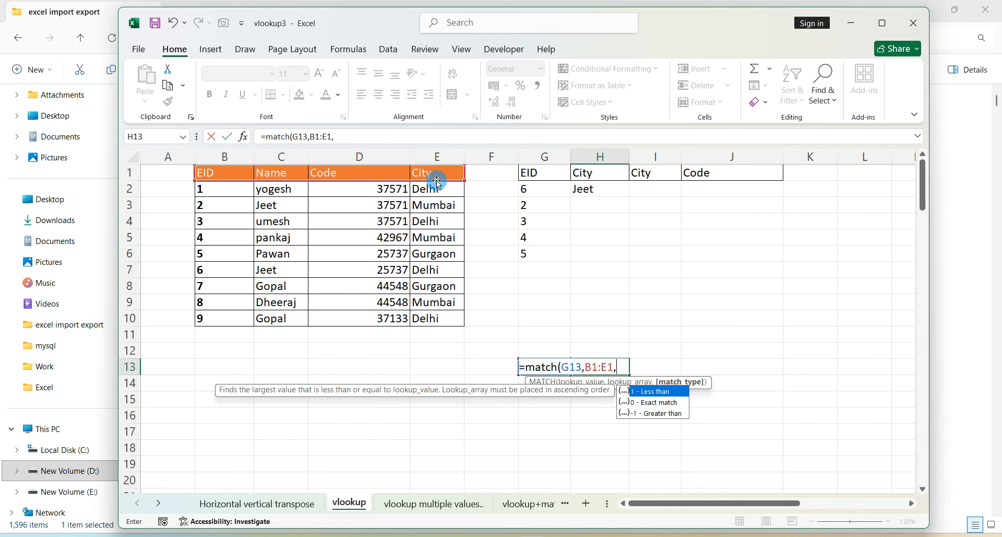
pyautogui.write('0)')
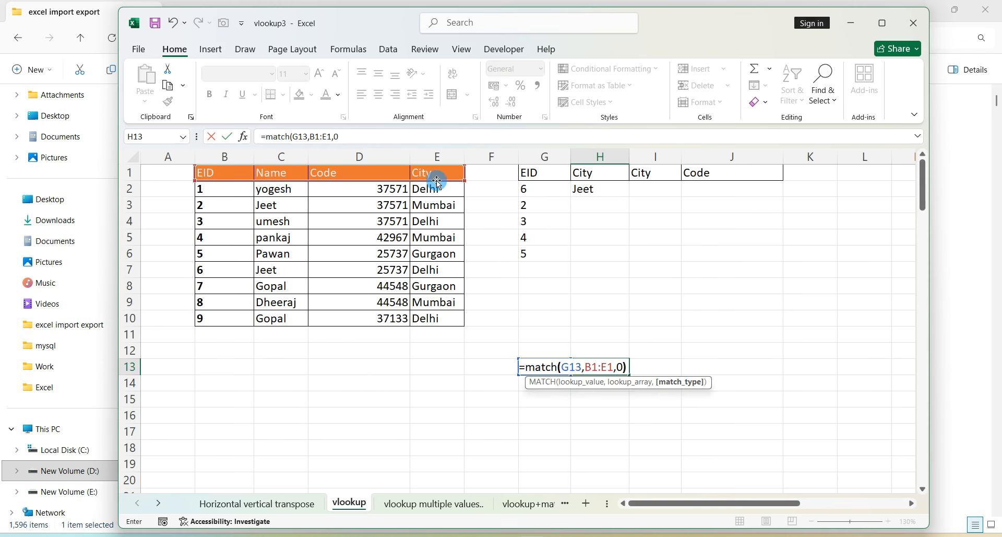
pyautogui.press('Return')
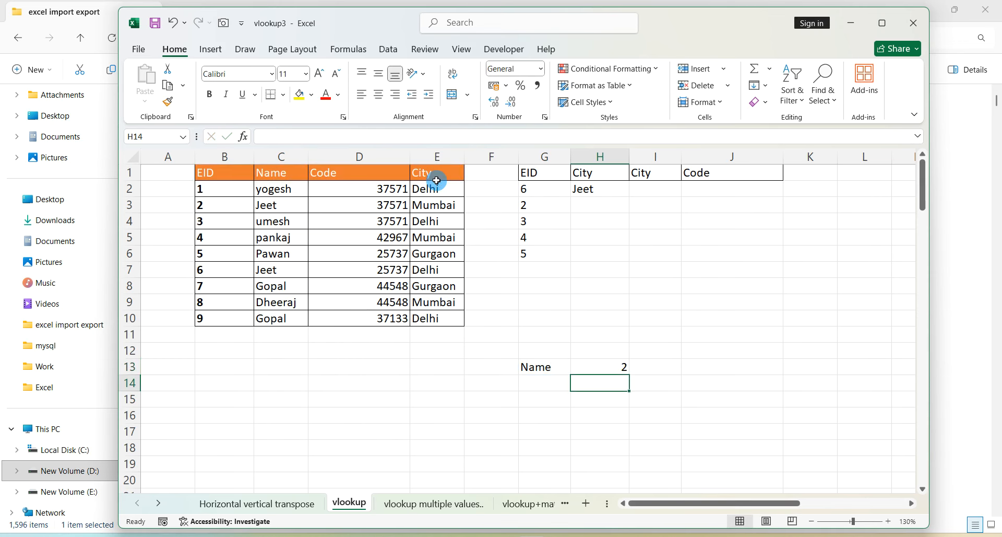
# Step: Test the MATCH formula by changing the label in G13 to City and after that to EID
pyautogui.press('Left')
pyautogui.press('Up')
pyautogui.write('C')
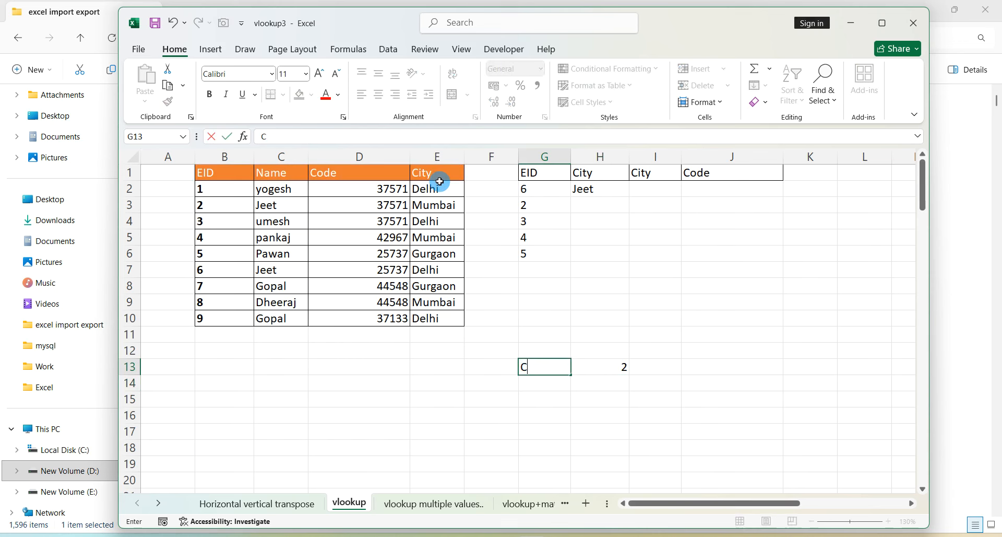
pyautogui.press('Return')
pyautogui.press('Up')
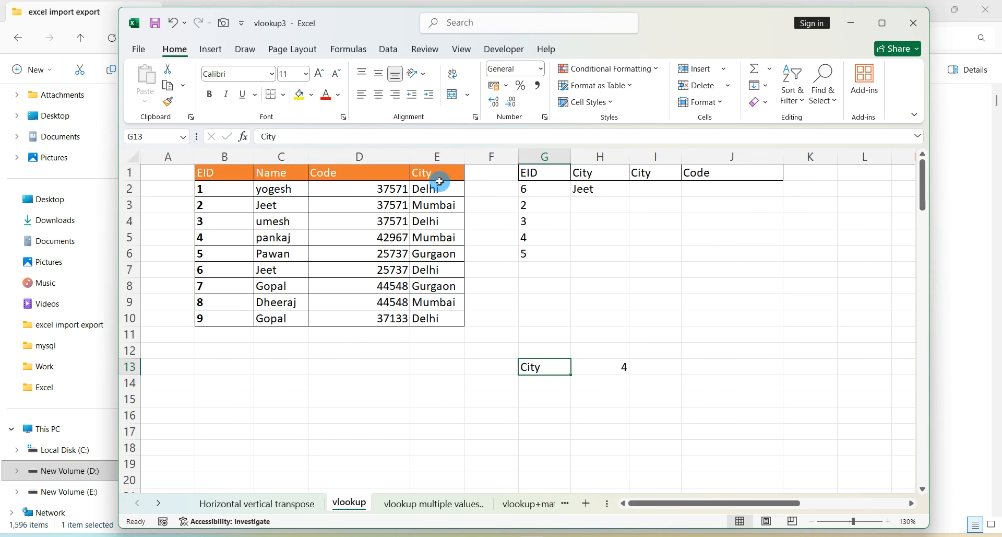
pyautogui.write('EID')
pyautogui.press('Return')
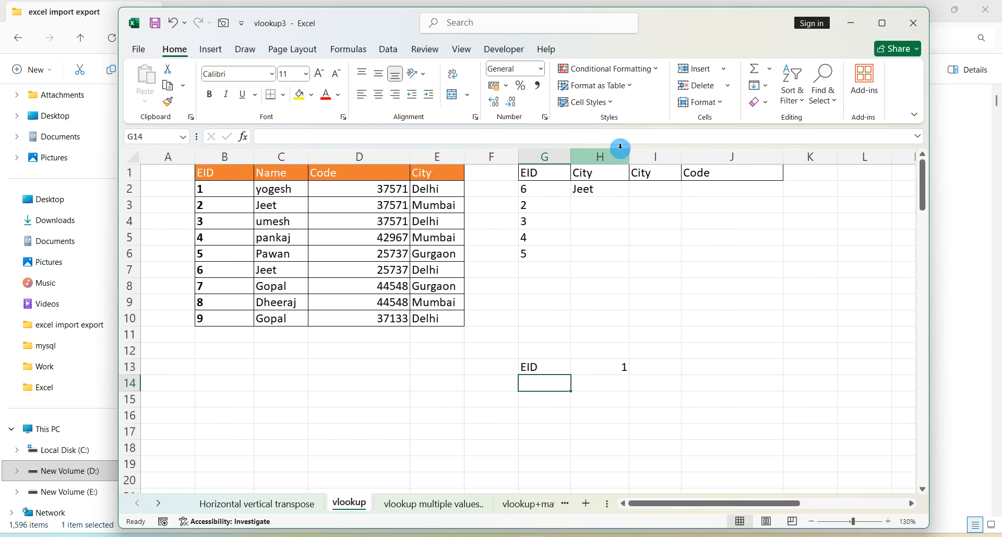
# Step: Begin replacing the formula in H2 with a VLOOKUP that uses G2 as lookup value and B1:E10 as table
pyautogui.click(612, 189)
pyautogui.write('=v')
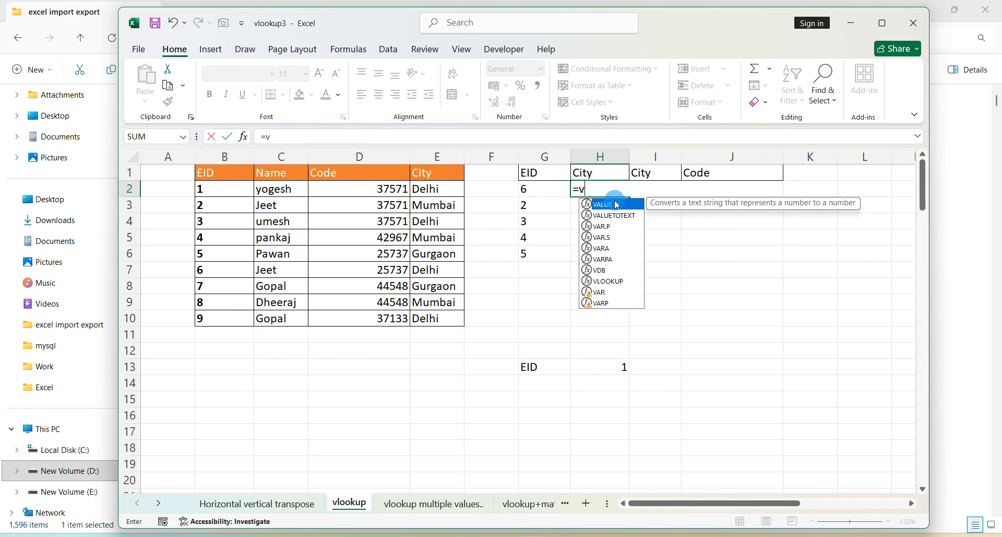
pyautogui.write('lookup(')
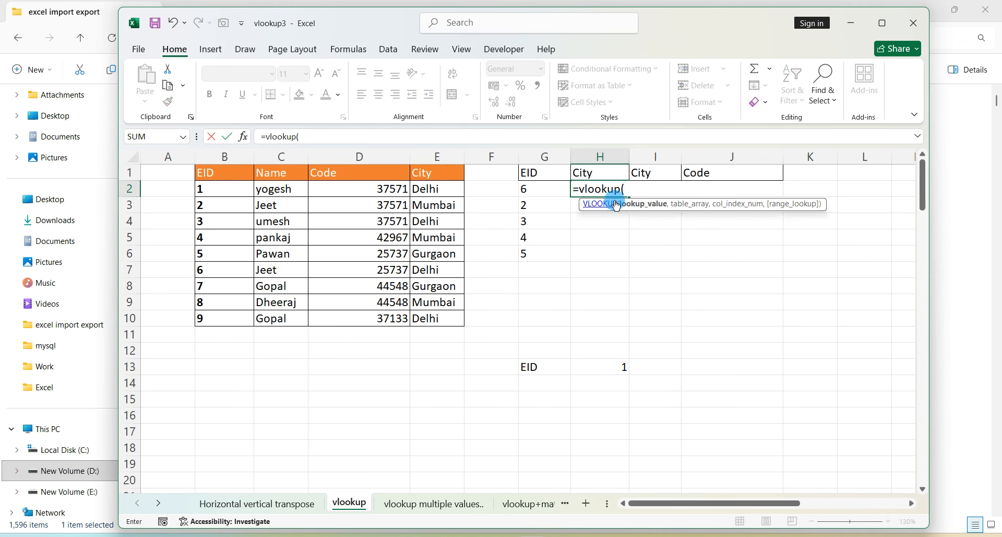
pyautogui.click(543, 195)
pyautogui.write(',')
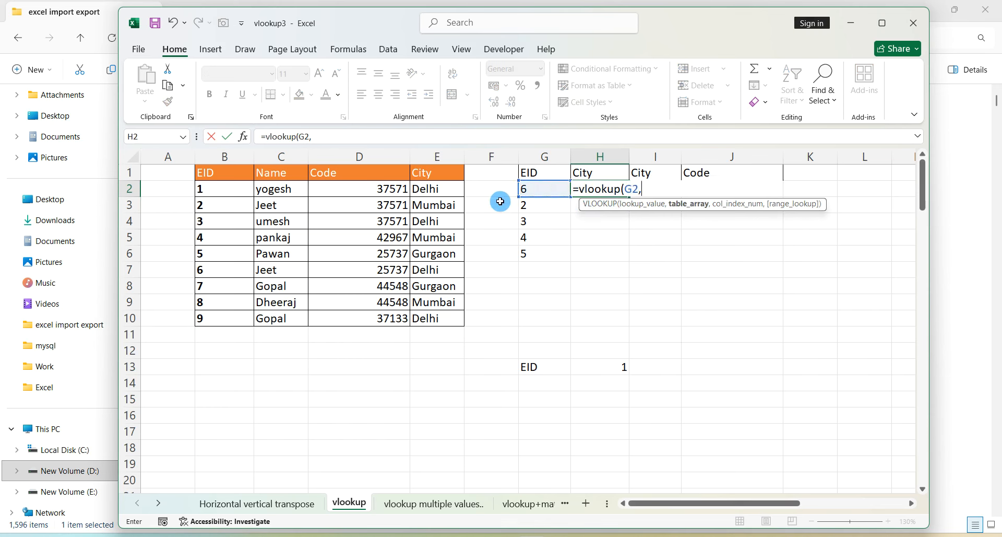
pyautogui.moveTo(215, 174); pyautogui.dragTo(415, 314)
pyautogui.write(',')
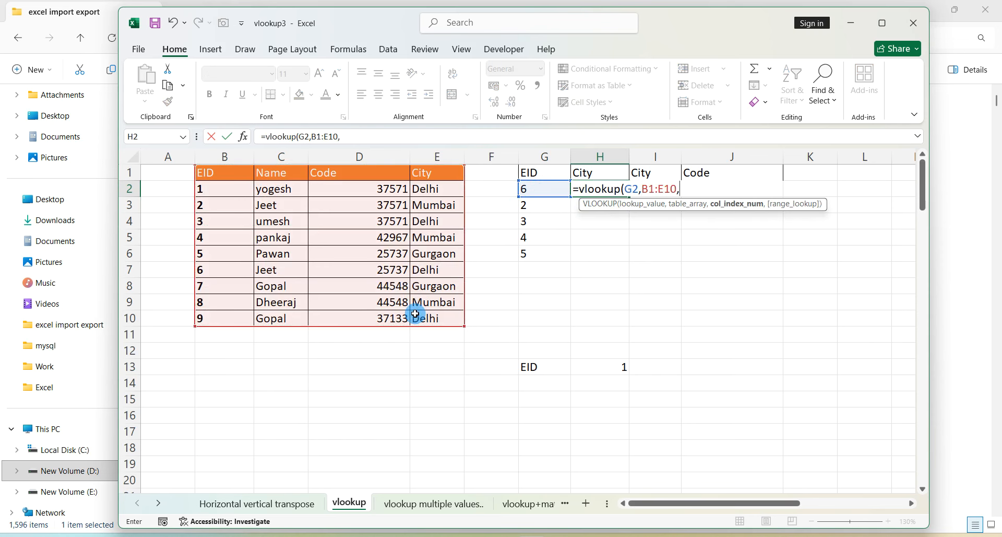
# Step: Complete the VLOOKUP with an exact-match MATCH of H1 in B1:E1 as column index and FALSE as range lookup
pyautogui.write('match(')
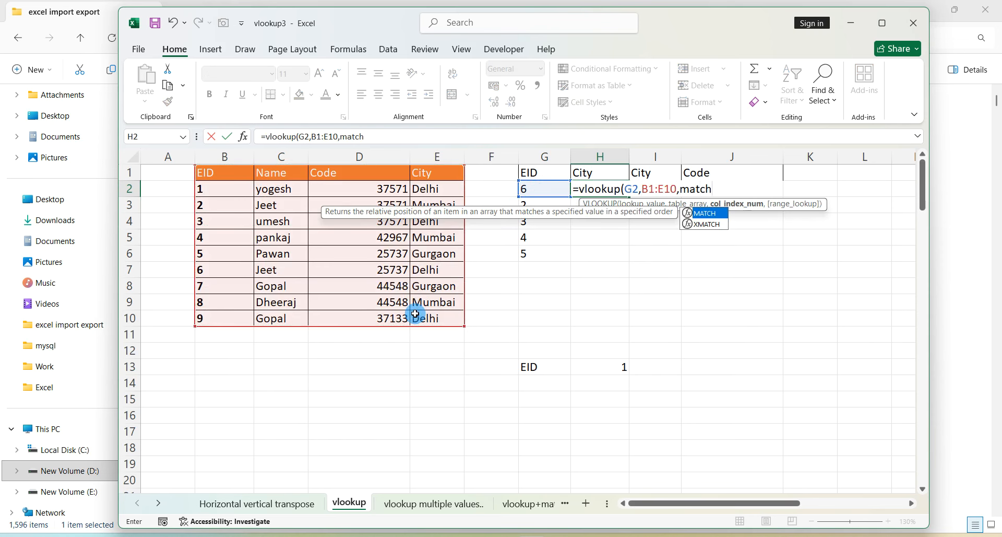
pyautogui.click(583, 172)
pyautogui.write(',')
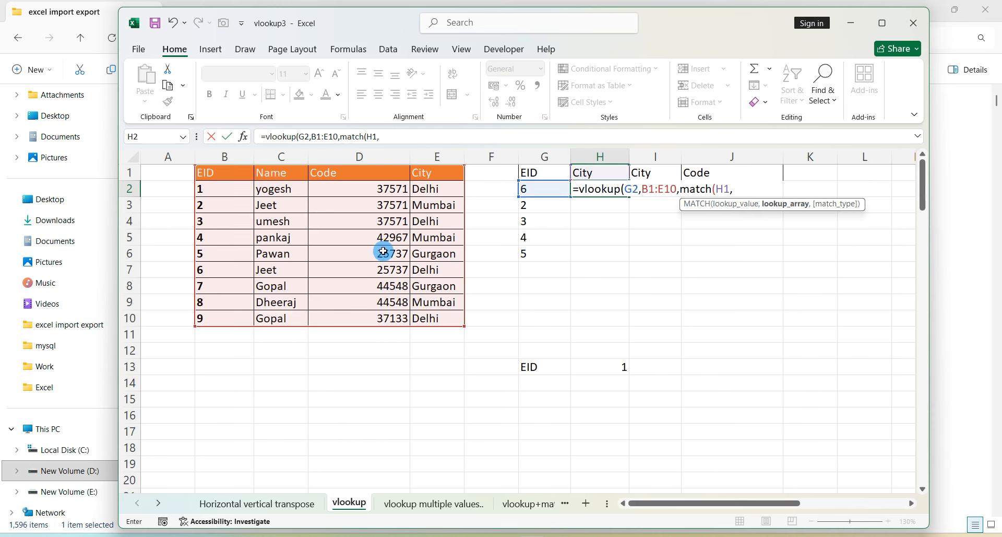
pyautogui.moveTo(229, 172); pyautogui.dragTo(436, 185)
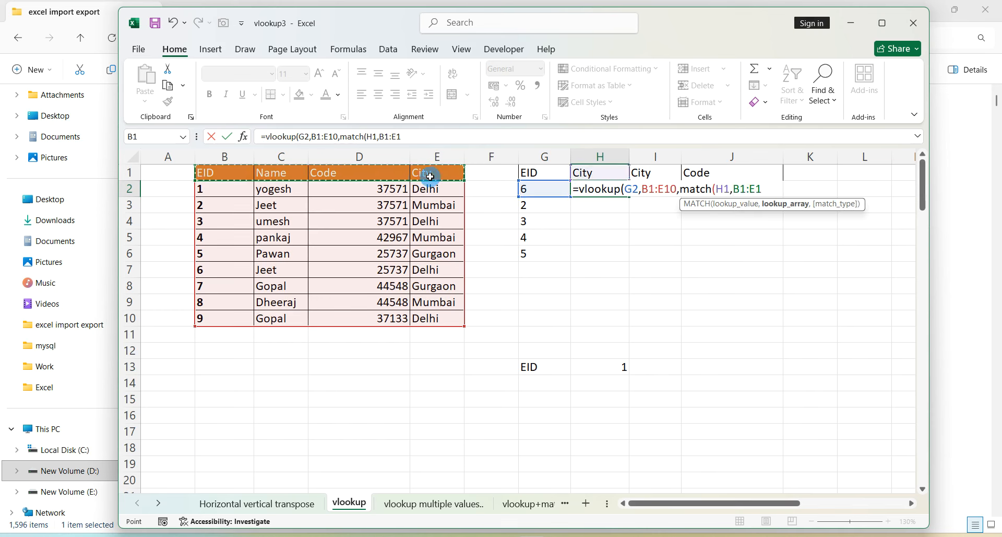
pyautogui.write(',0)')
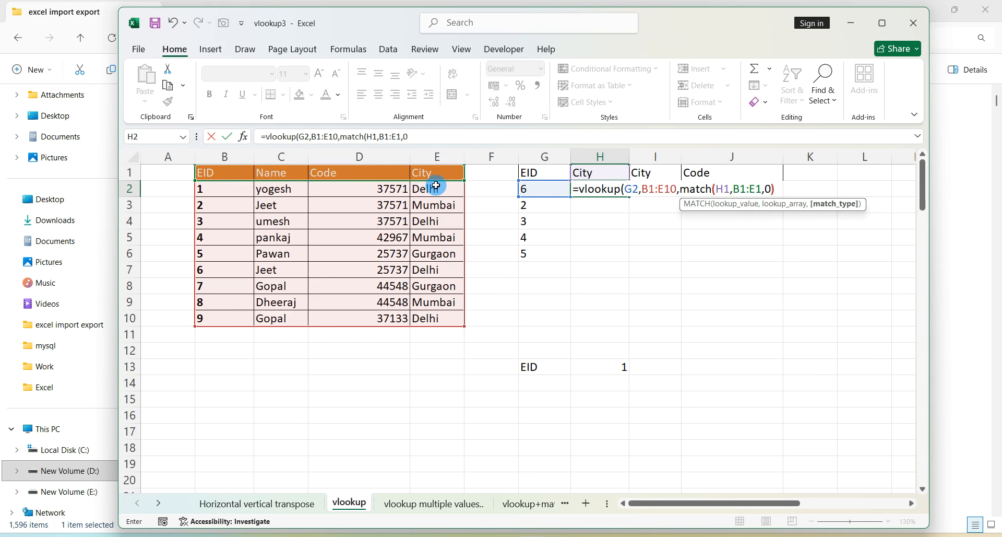
pyautogui.write(',false)')
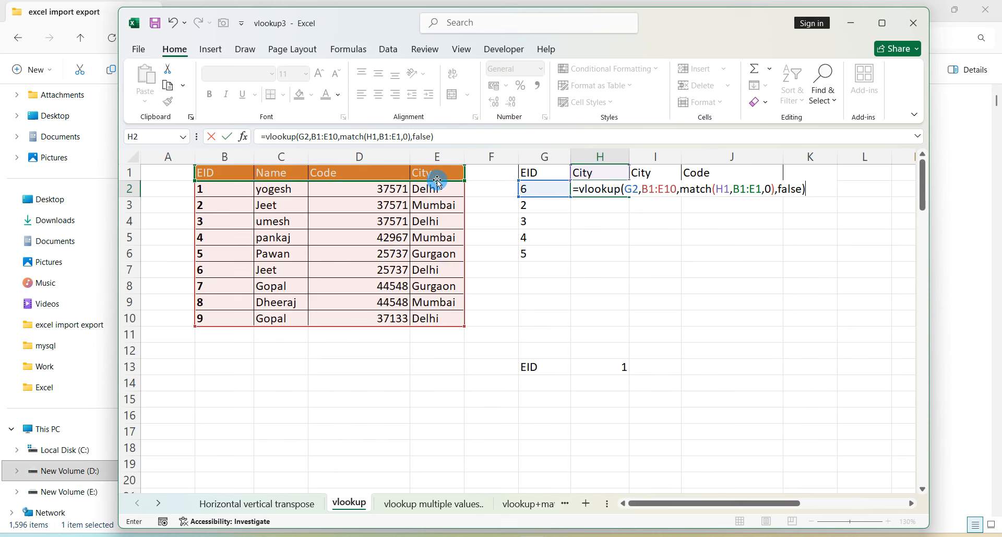
pyautogui.press('Return')
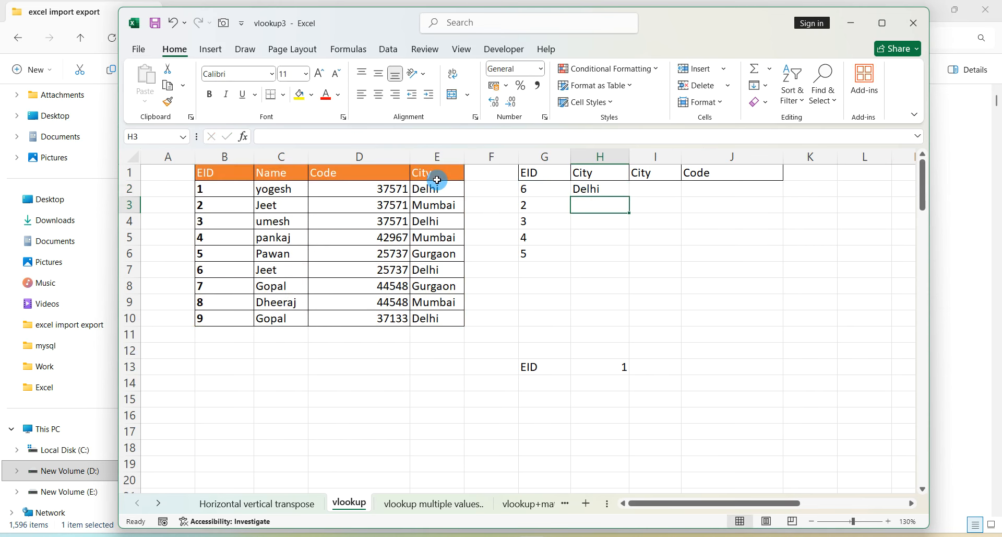
# Step: Test the combined formula by changing the header in H1 to name, to code, and back to name
pyautogui.press('Up')
pyautogui.press('Up')
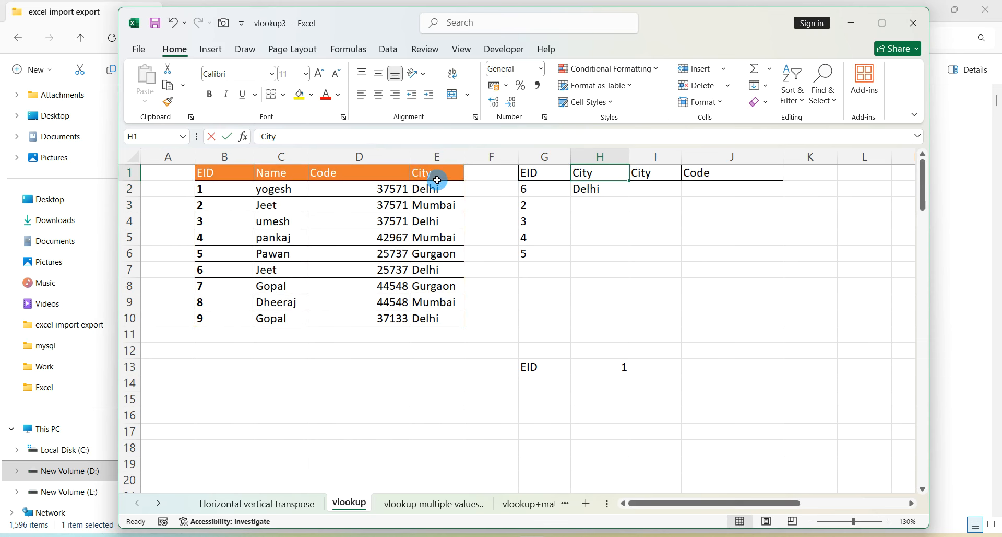
pyautogui.write('name')
pyautogui.hotkey('ctrl', 'Return')
pyautogui.write('code')
pyautogui.press('Tab')
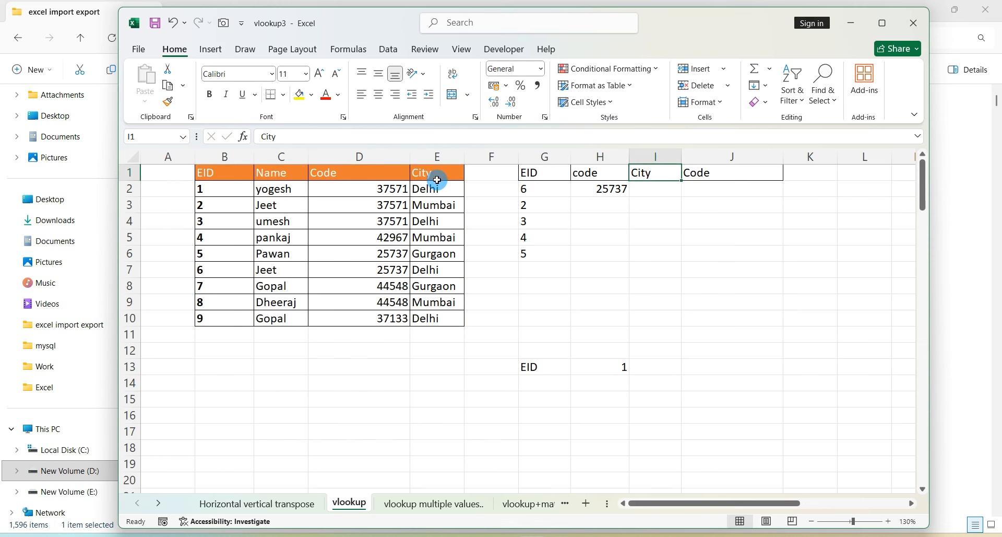
pyautogui.press('Left')
pyautogui.write('naem')
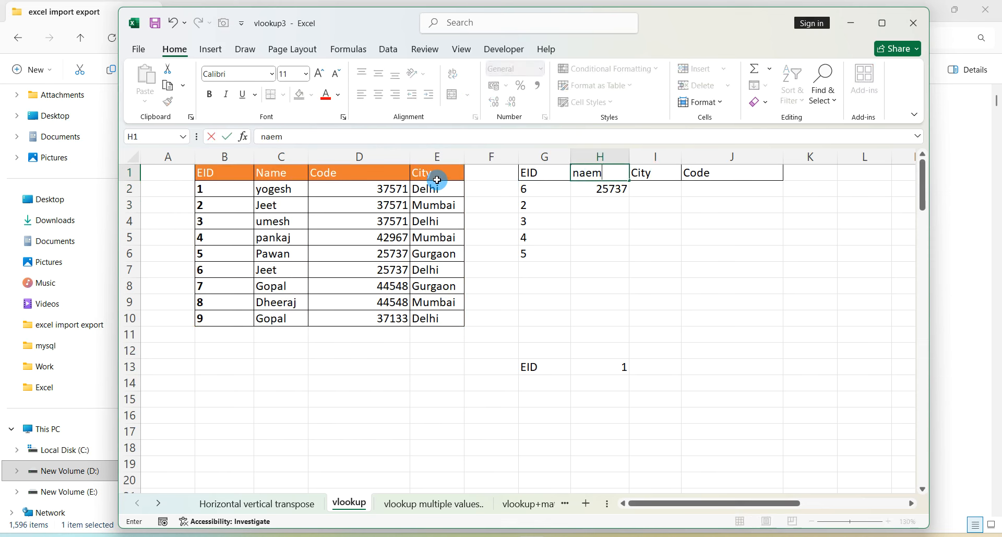
pyautogui.press('BackSpace')
pyautogui.press('BackSpace')
pyautogui.write('me')
pyautogui.press('Return')
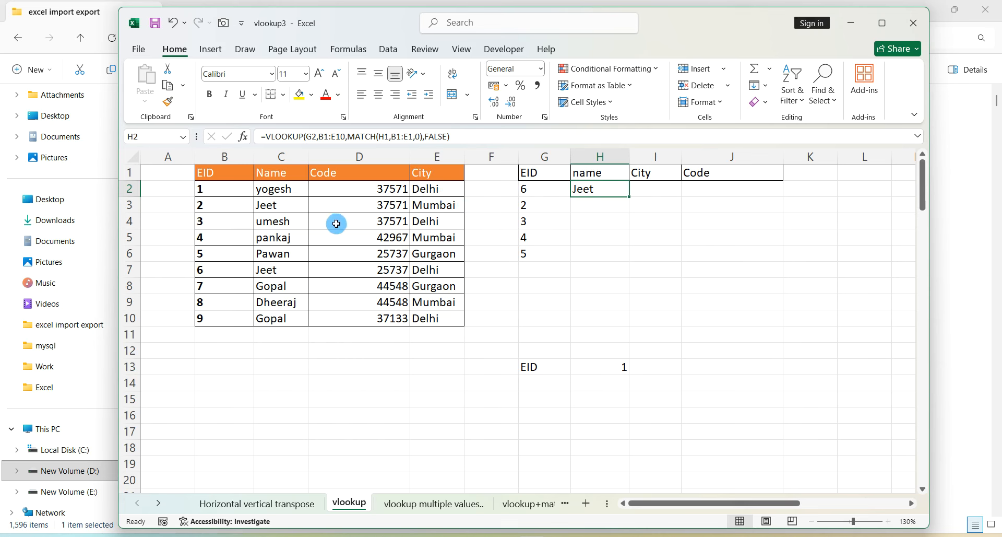
# Step: Make the table range $B$1:$E$10 and the header range $B$1:$E$1 absolute in the H2 formula
pyautogui.doubleClick(594, 189)
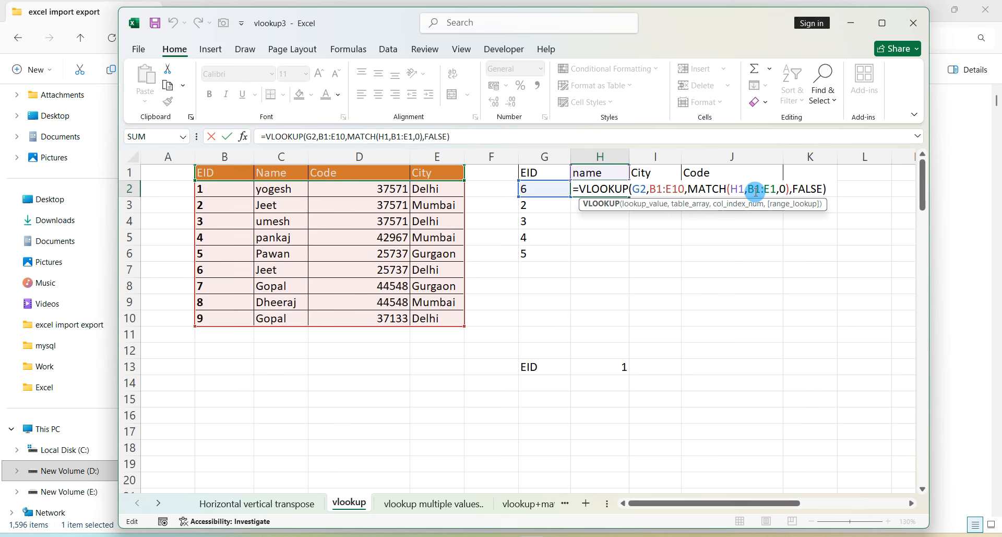
pyautogui.press('Escape')
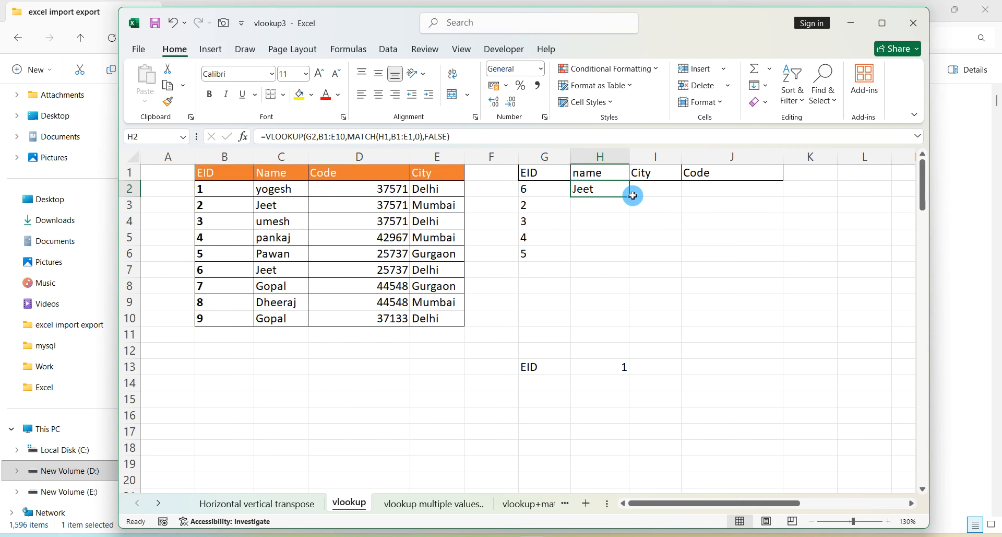
pyautogui.doubleClick(615, 189)
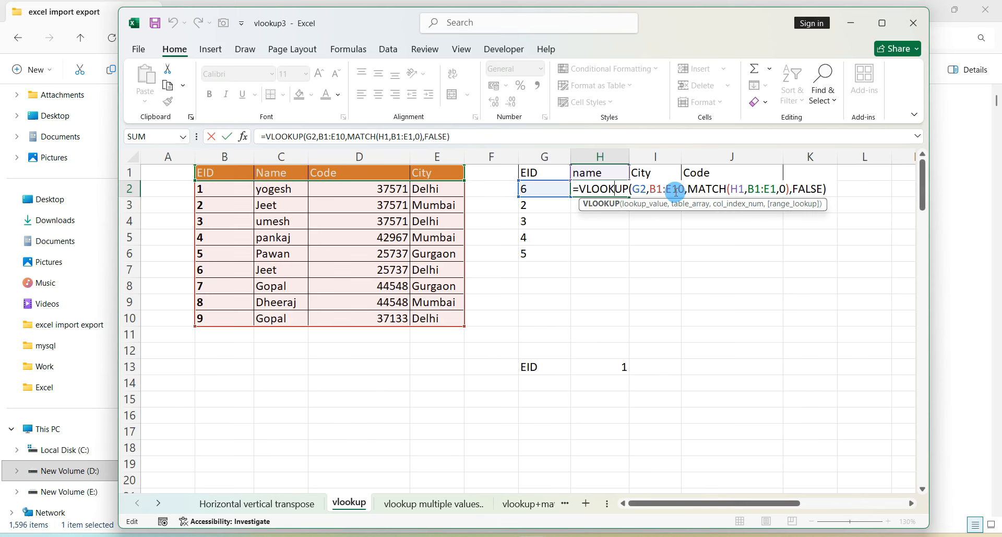
pyautogui.moveTo(650, 189); pyautogui.dragTo(685, 189)
pyautogui.press('F4')
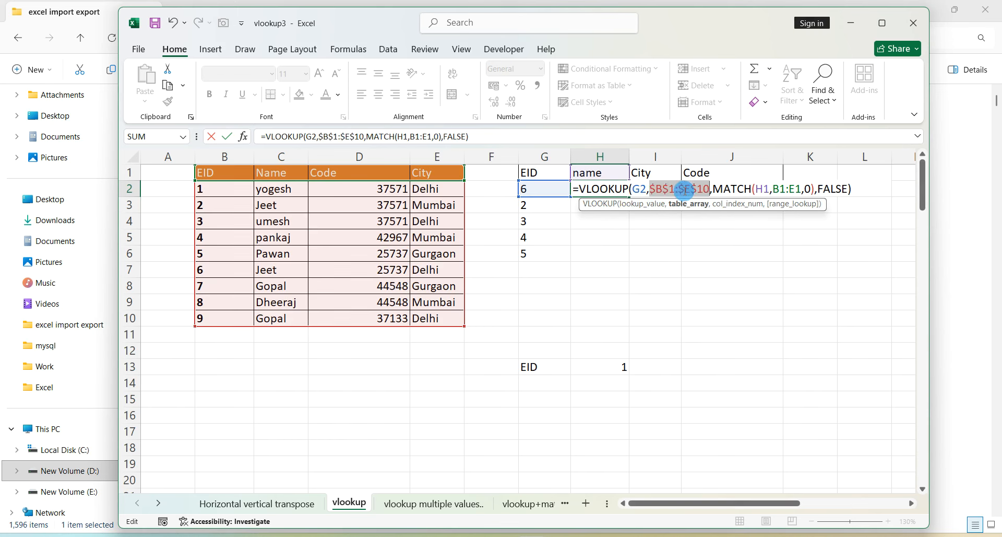
pyautogui.moveTo(774, 189); pyautogui.dragTo(802, 191)
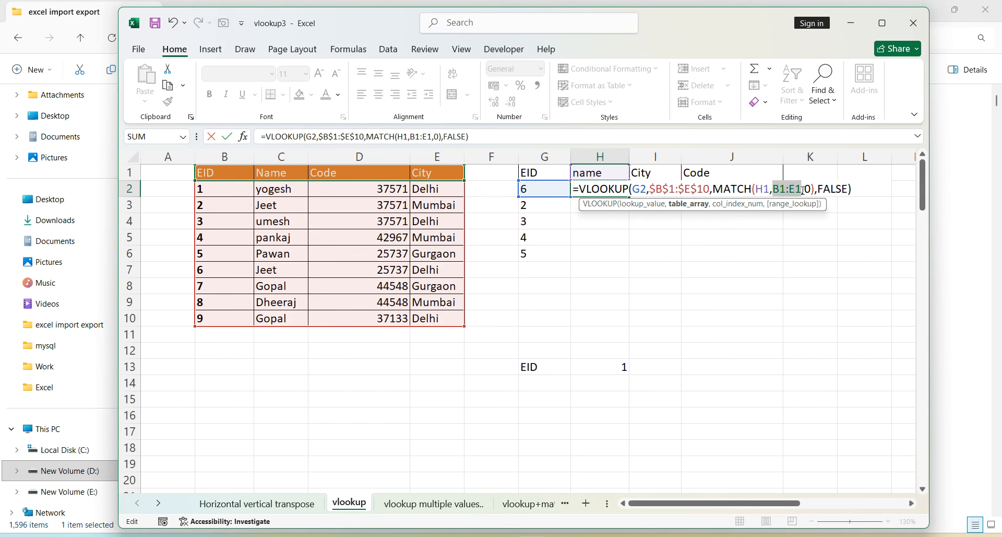
pyautogui.press('F4')
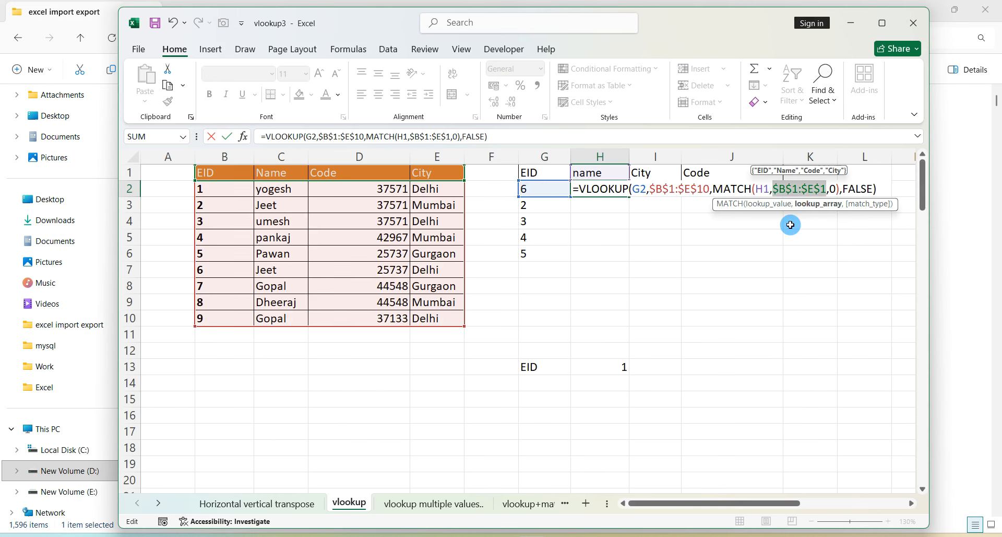
# Step: Change the two lookup values in the H2 formula to the mixed references $G2 and H$1
pyautogui.click(640, 189)
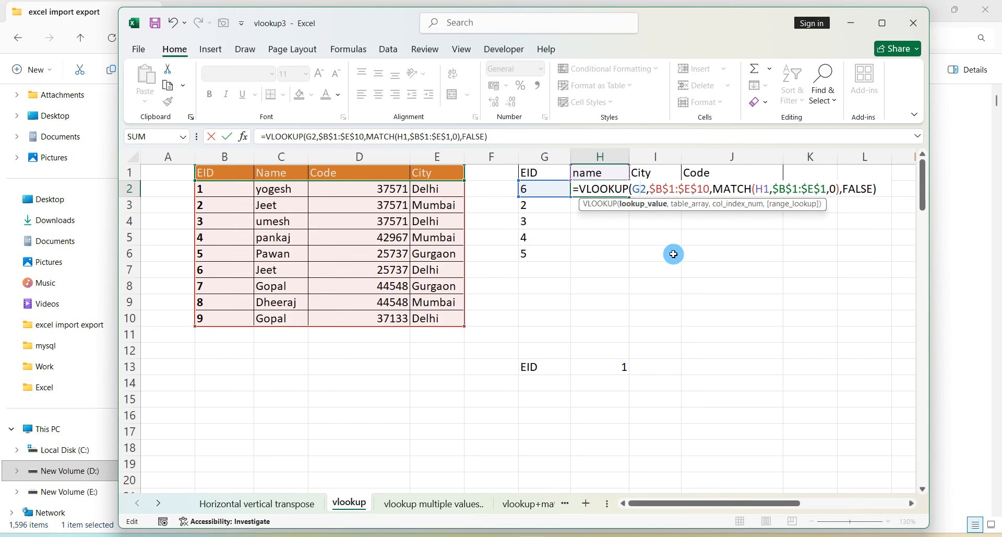
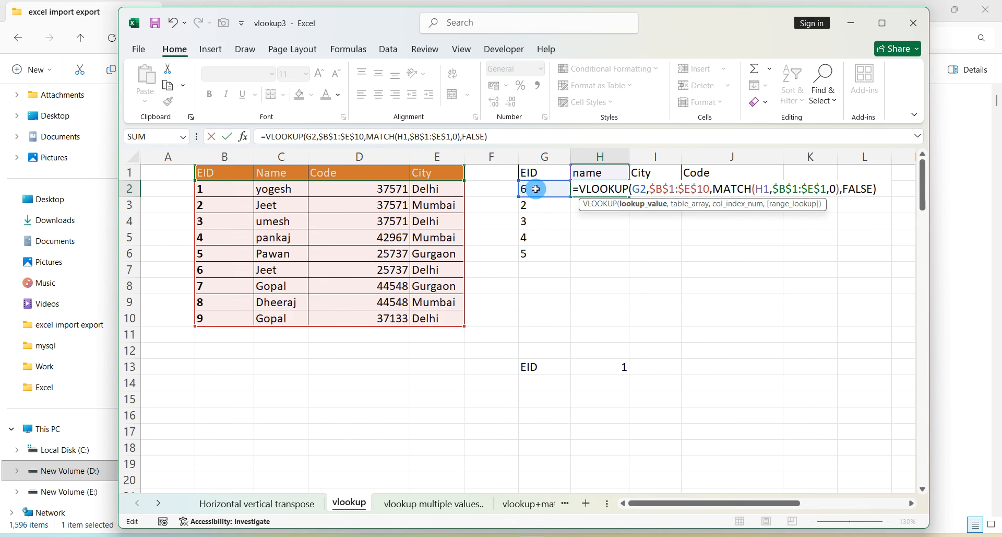
pyautogui.doubleClick(648, 190)
pyautogui.press('F4')
pyautogui.press('F4')
pyautogui.press('F4')
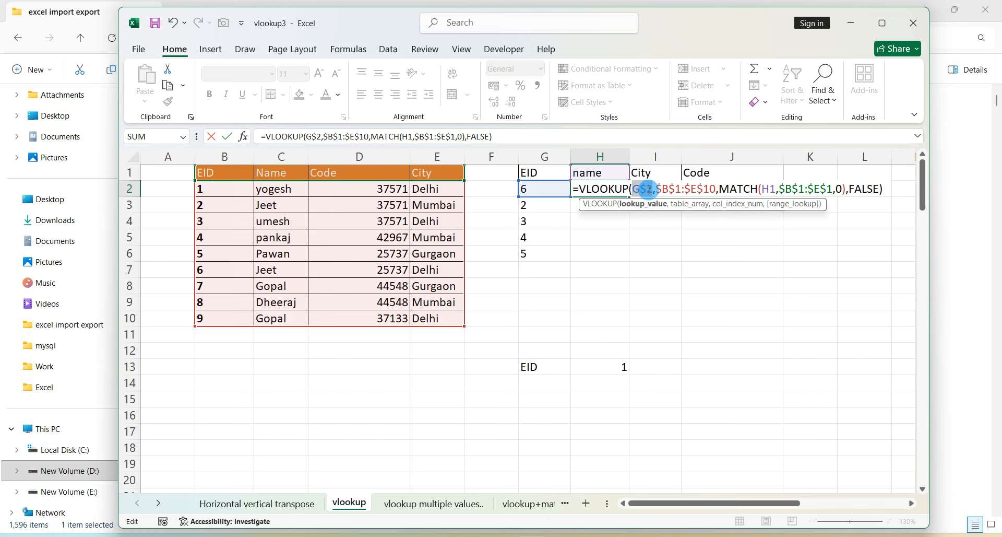
pyautogui.click(770, 189)
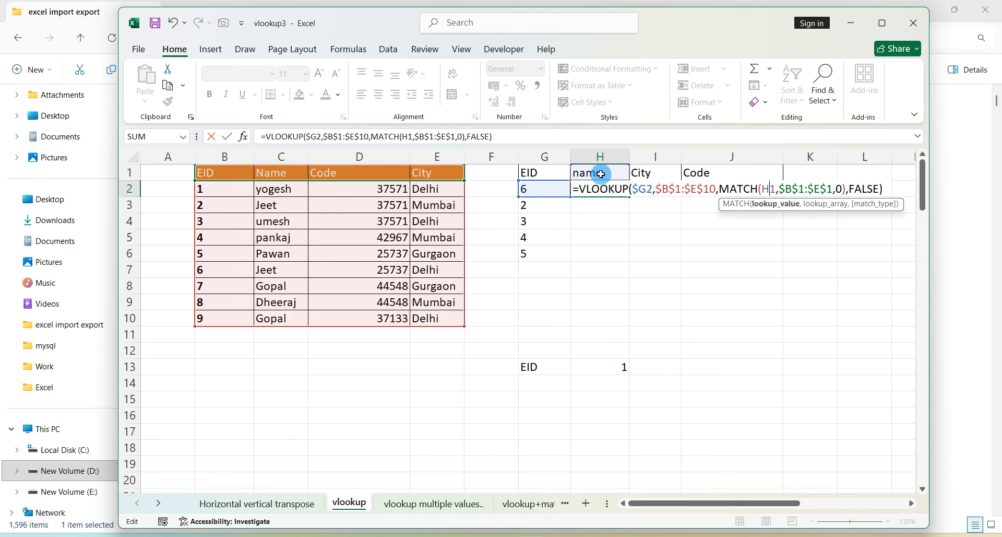
pyautogui.press('F4')
pyautogui.press('F4')
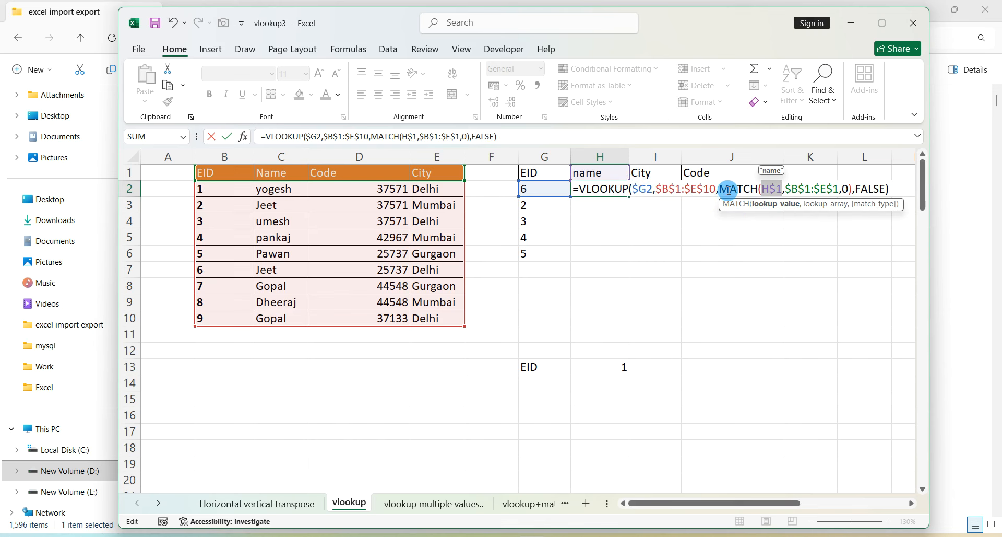
pyautogui.press('Return')
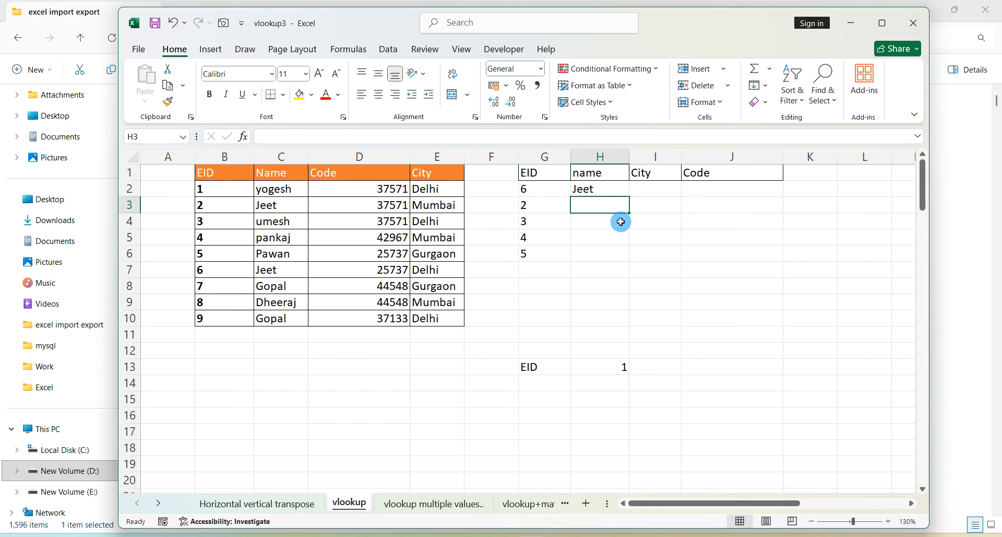
# Step: Fill the H2 formula across and down through J6, and extend the EID list with 1 to 5 in G7:G11
pyautogui.click(661, 382)
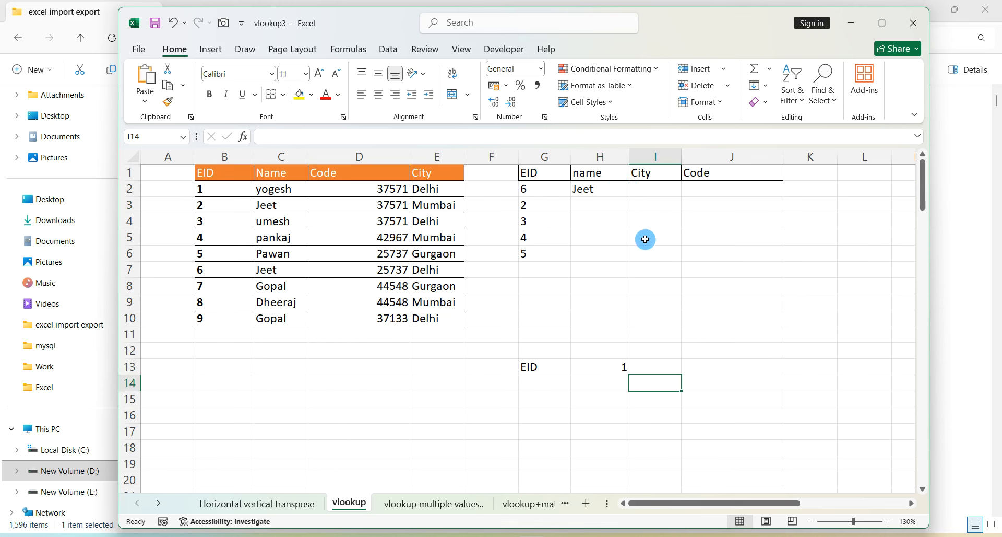
pyautogui.click(623, 189)
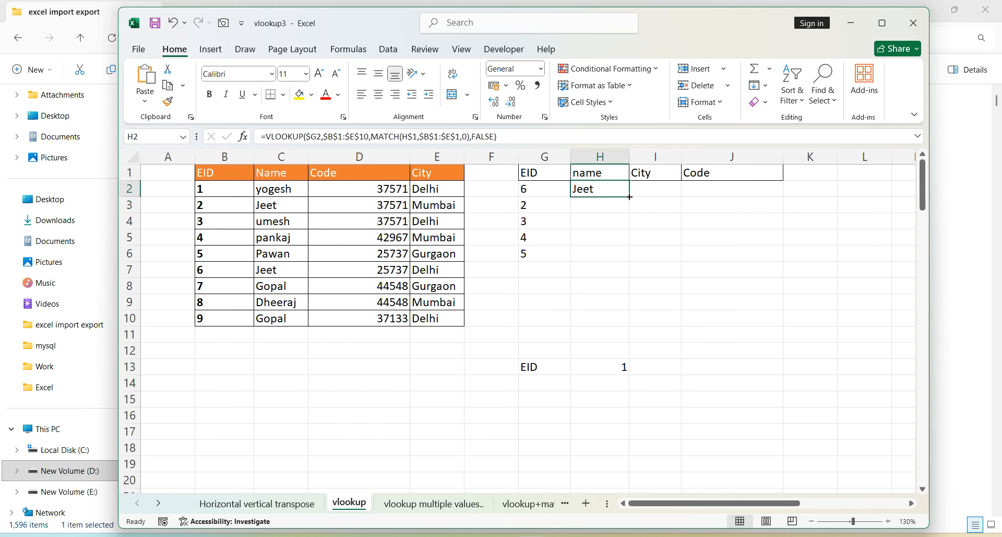
pyautogui.moveTo(629, 196); pyautogui.dragTo(778, 263)
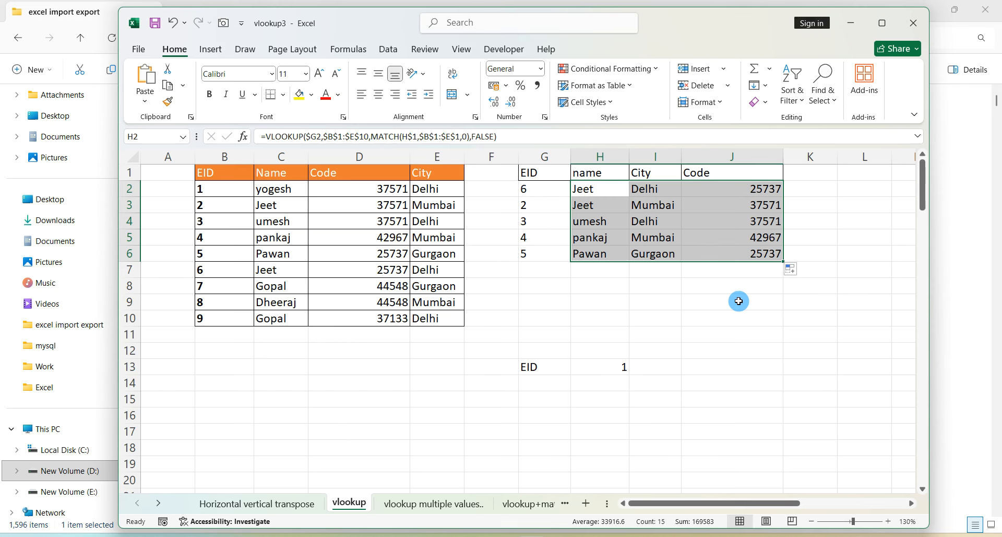
pyautogui.doubleClick(567, 271)
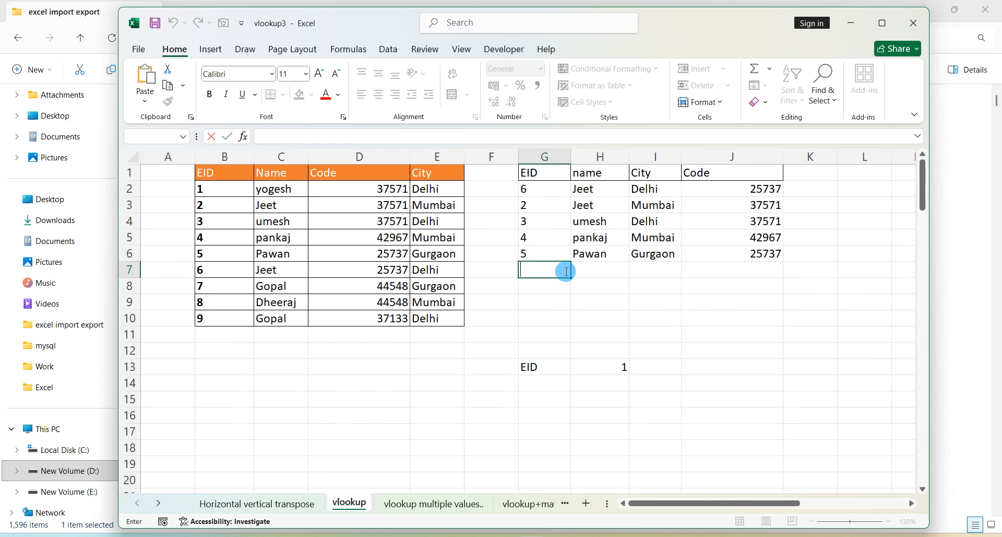
pyautogui.write('1 2 3 4 5')
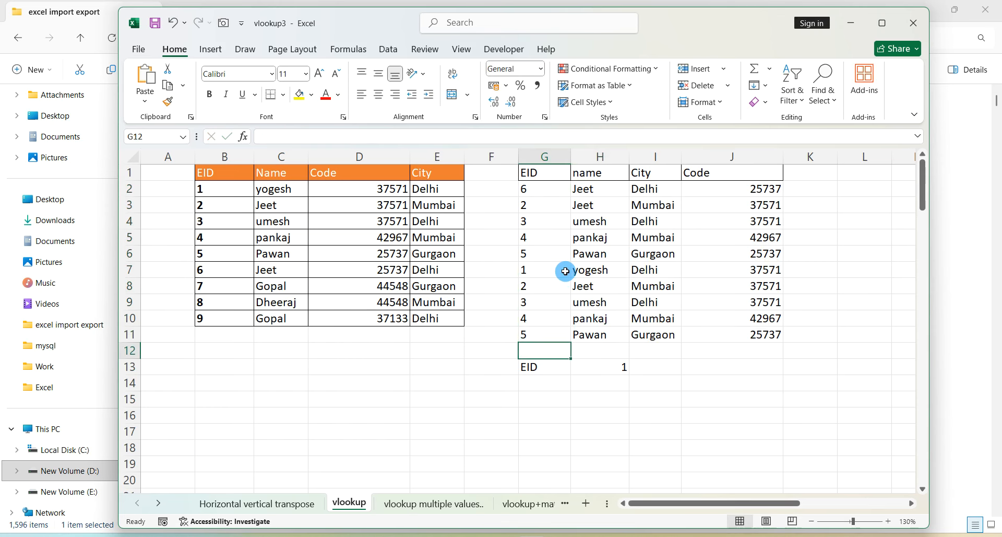
# Step: Add the header city in K1 and fill the lookup formulas from column J into K2:K11
pyautogui.click(810, 170)
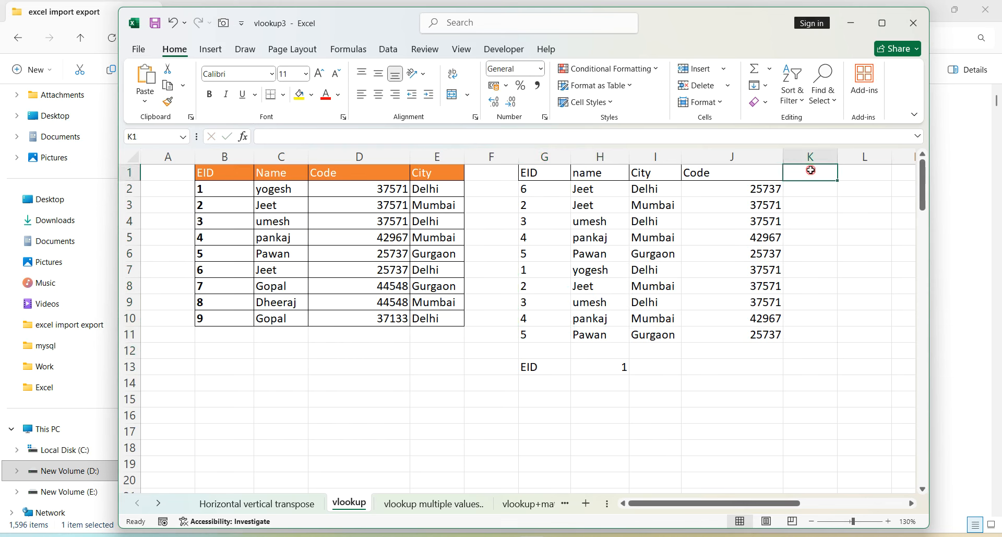
pyautogui.write('city')
pyautogui.press('Return')
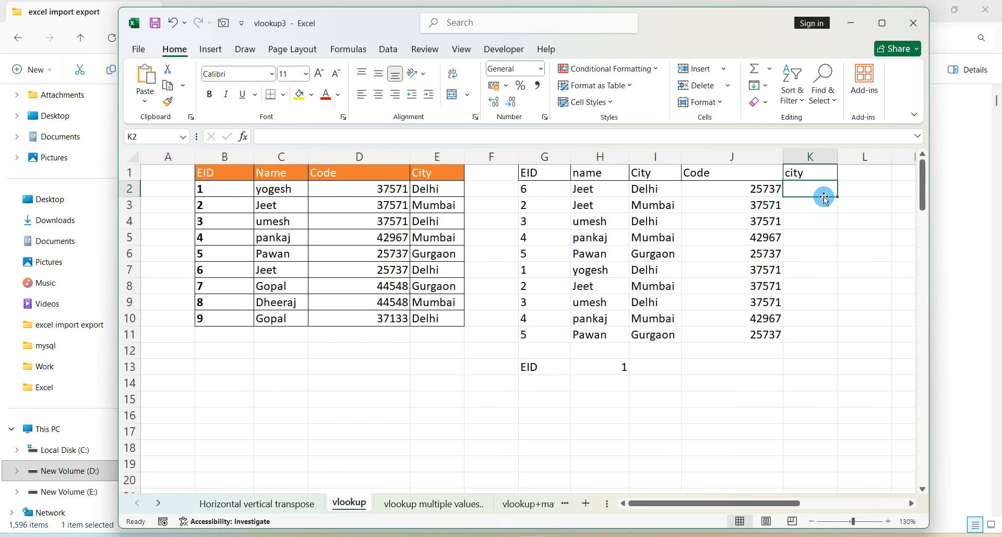
pyautogui.moveTo(752, 189); pyautogui.dragTo(837, 342)
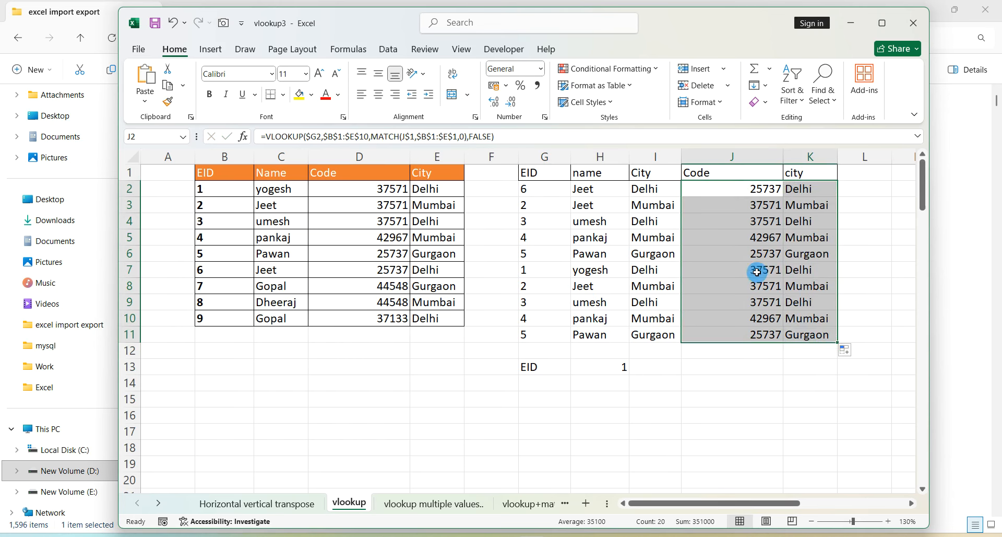
# Step: Swap the lookup table's first two result headers by entering name in I1 and city in H1
pyautogui.click(659, 168)
pyautogui.write('name')
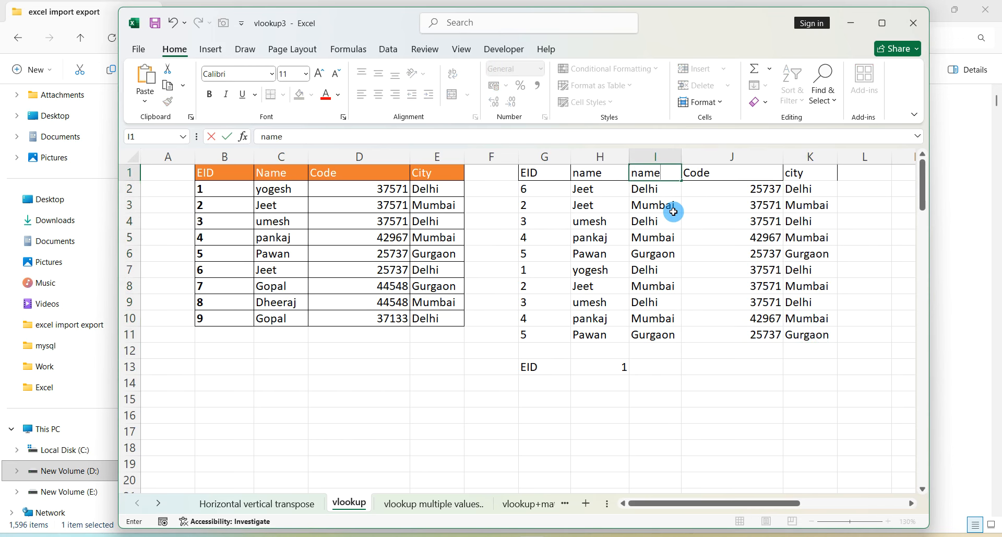
pyautogui.press('Return')
pyautogui.press('Left')
pyautogui.press('Up')
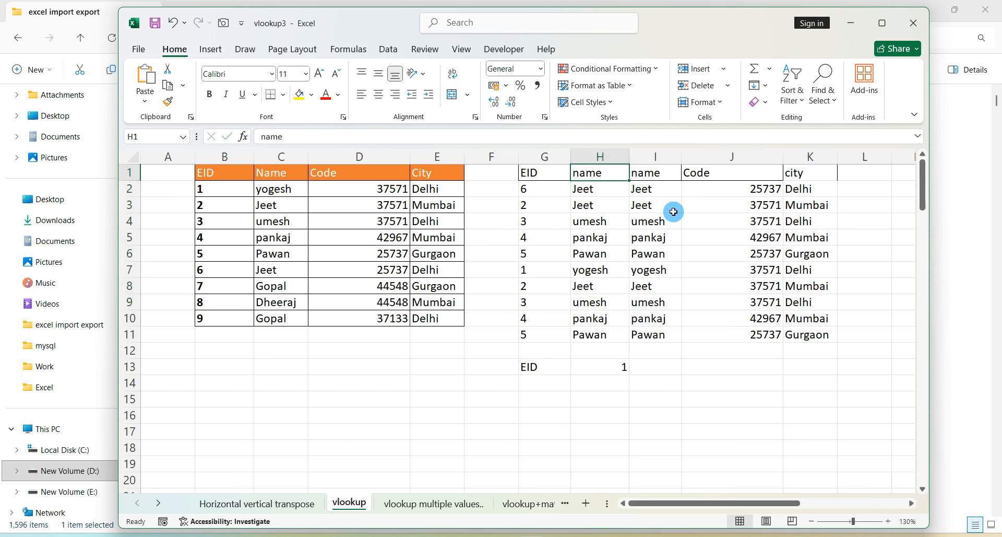
pyautogui.write('city')
pyautogui.press('Return')
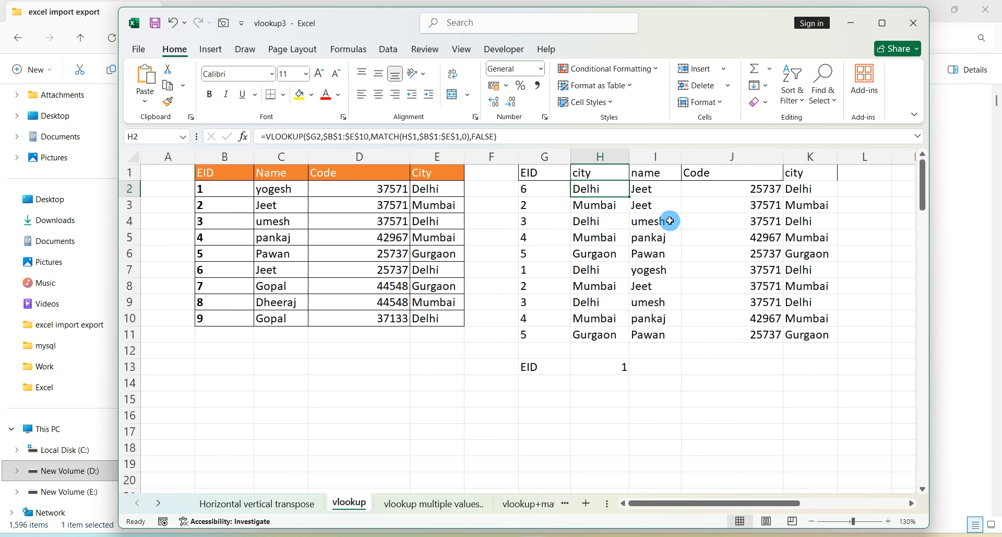
# Step: Clear the separate EID entry below the lookup table in G13:H15
pyautogui.moveTo(544, 398); pyautogui.dragTo(629, 367)
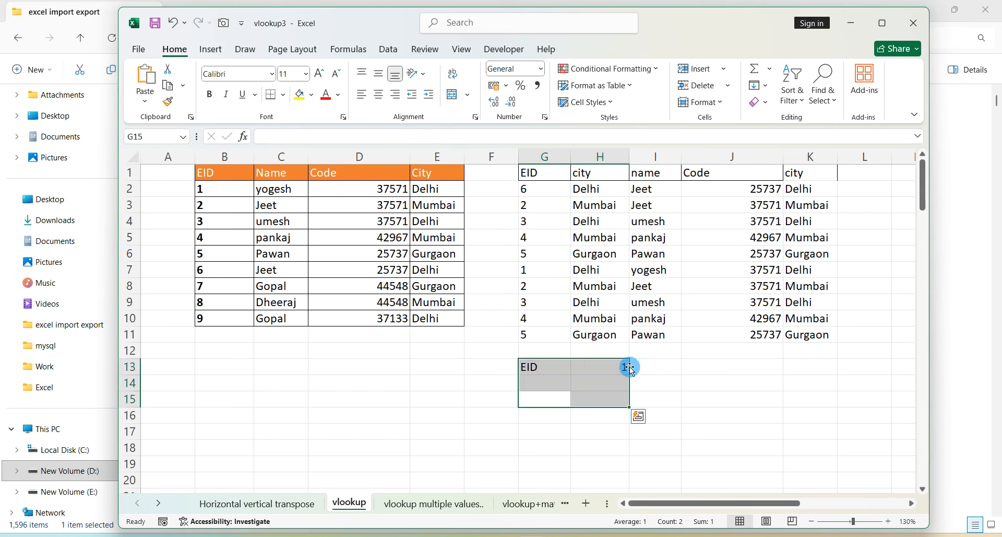
pyautogui.click(705, 395)
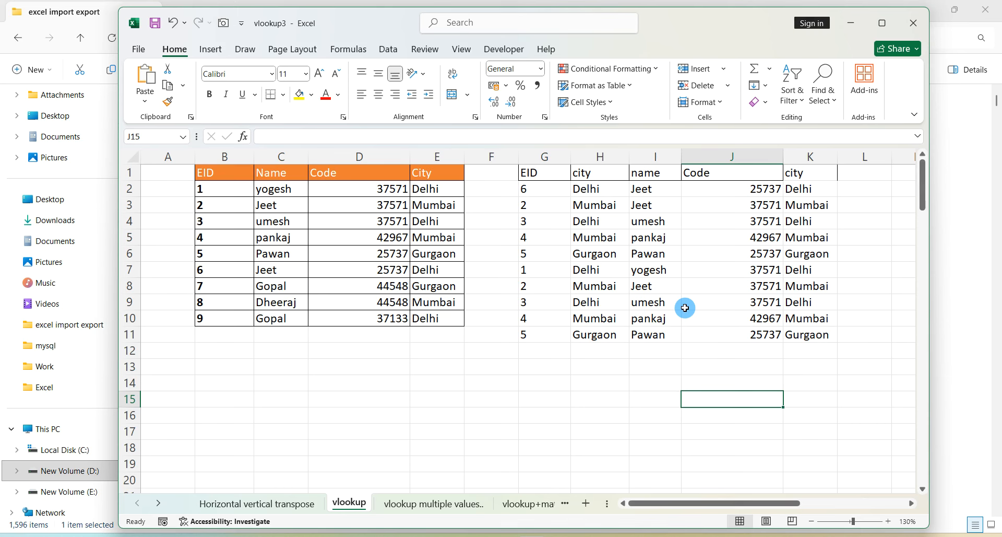
# Step: Undo the recent edits back to the point where only H2 holds the lookup formula and the EID list ends at G6
pyautogui.hotkey('ctrl', 'z')
pyautogui.hotkey('ctrl', 'z')
pyautogui.hotkey('ctrl', 'z')
pyautogui.hotkey('ctrl', 'z')
pyautogui.hotkey('ctrl', 'z')
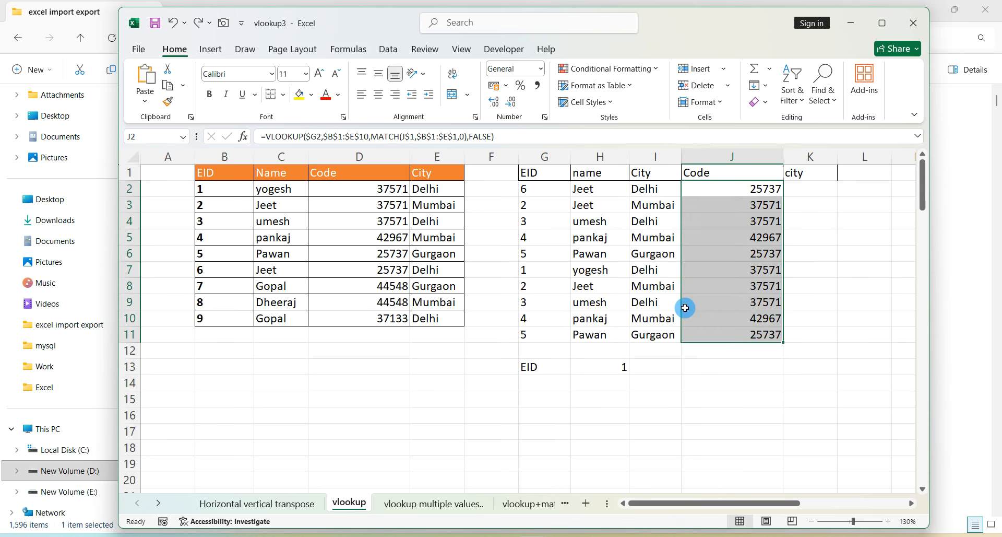
pyautogui.hotkey('ctrl', 'z')
pyautogui.hotkey('ctrl', 'z')
pyautogui.hotkey('ctrl', 'z')
pyautogui.hotkey('ctrl', 'z')
pyautogui.hotkey('ctrl', 'z')
pyautogui.hotkey('ctrl', 'z')
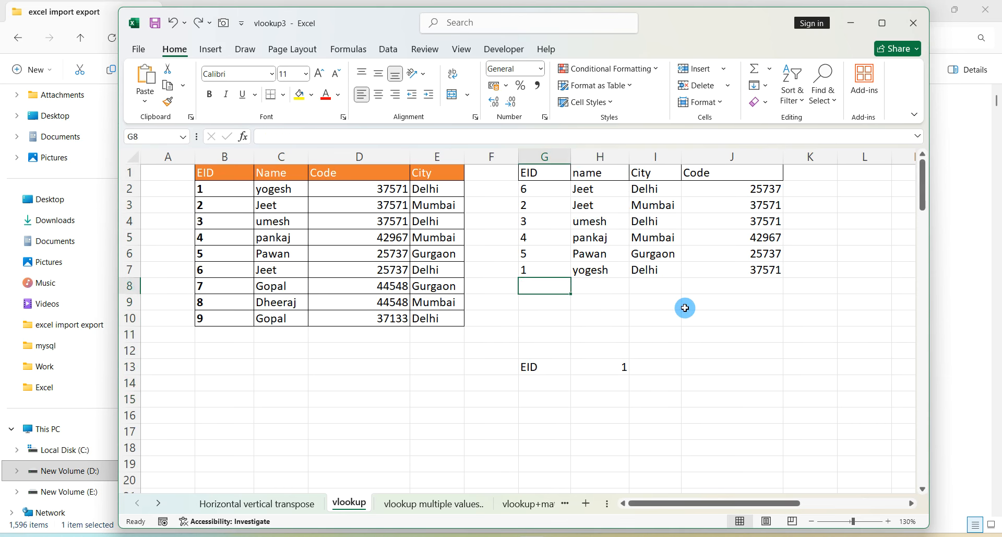
pyautogui.hotkey('ctrl', 'z')
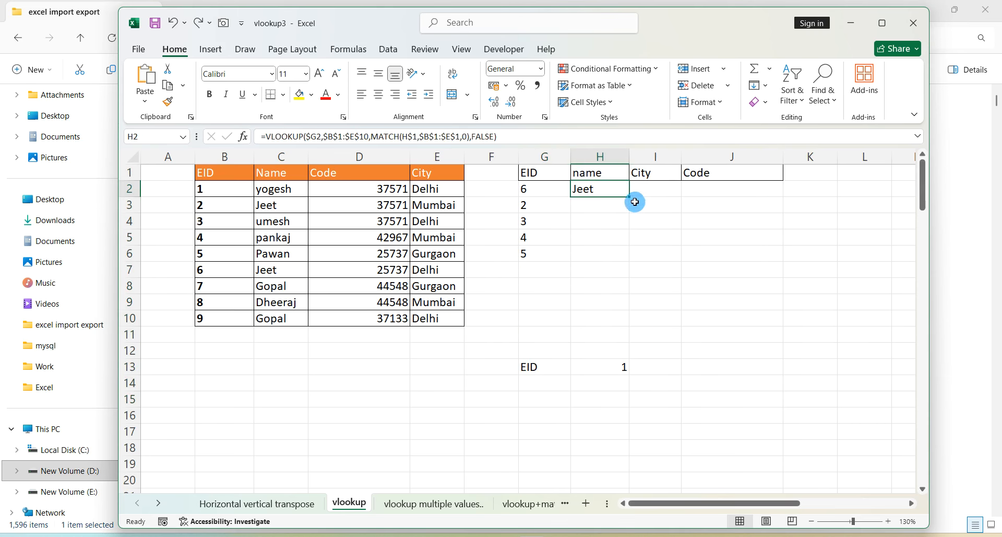
# Step: Fill the H2 formula down through H6 and undo that fill
pyautogui.moveTo(630, 197); pyautogui.dragTo(635, 264)
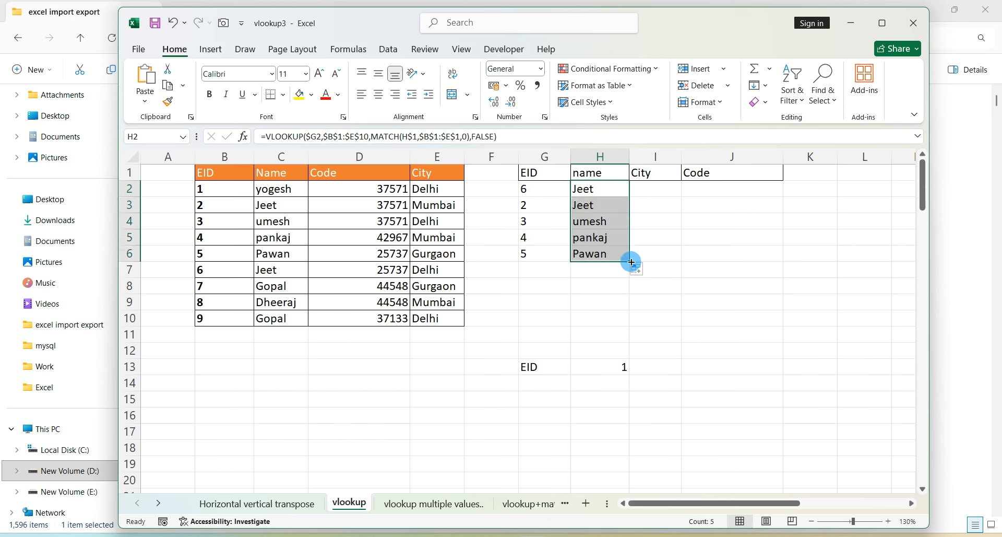
pyautogui.hotkey('ctrl', 'z')
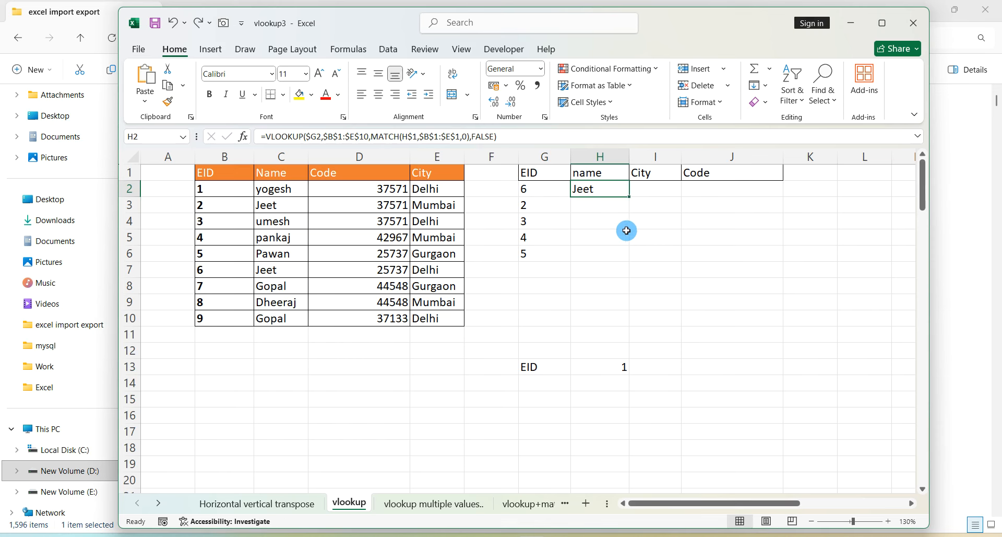
# Step: Examine the locked ranges $B$1:$E$10 and $B$1:$E$1 and the mixed references $G2 and H$1 in the H2 formula
pyautogui.doubleClick(615, 193)
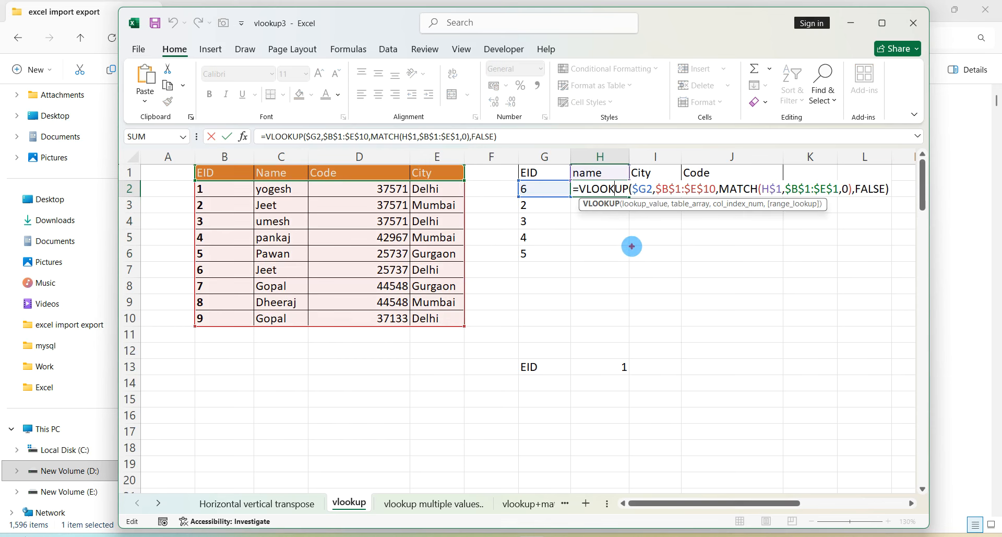
pyautogui.moveTo(661, 184); pyautogui.dragTo(702, 180)
pyautogui.moveTo(793, 180)
pyautogui.mouseDown()
pyautogui.moveTo(829, 170)
pyautogui.moveTo(832, 187)
pyautogui.mouseUp()
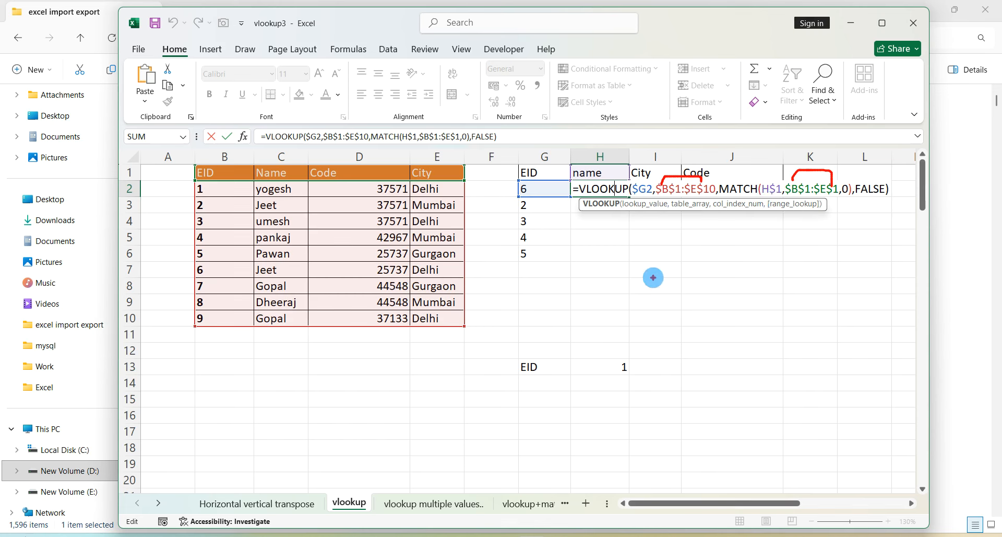
pyautogui.moveTo(652, 246)
pyautogui.mouseDown()
pyautogui.moveTo(651, 255)
pyautogui.moveTo(642, 198)
pyautogui.mouseUp()
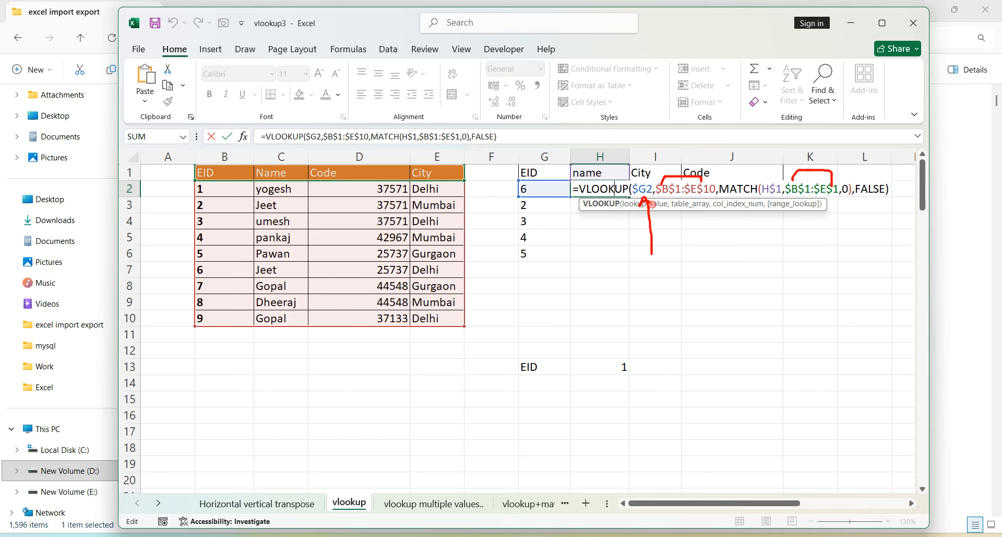
pyautogui.moveTo(546, 189); pyautogui.dragTo(574, 168)
pyautogui.moveTo(646, 184); pyautogui.dragTo(676, 138)
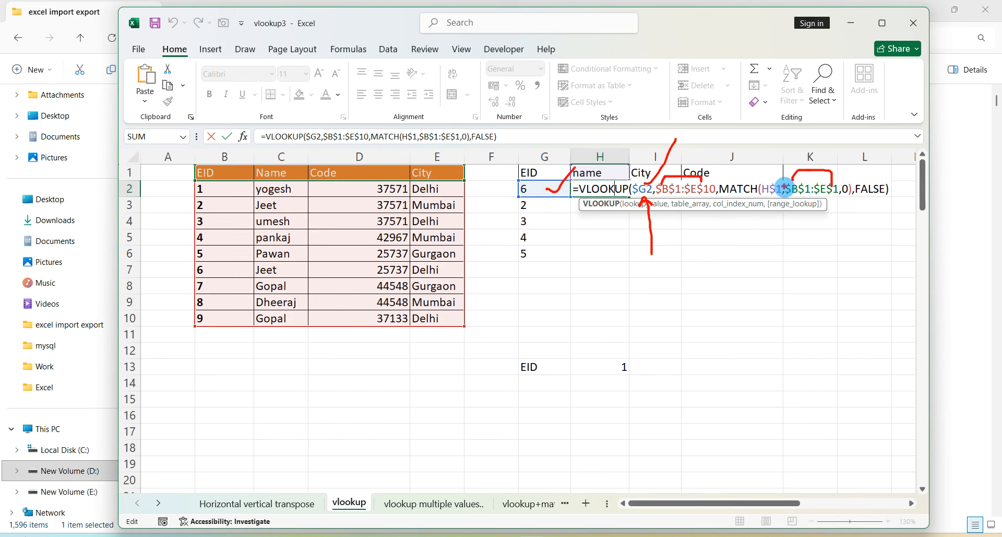
pyautogui.moveTo(784, 177)
pyautogui.mouseDown()
pyautogui.moveTo(763, 202)
pyautogui.moveTo(785, 178)
pyautogui.mouseUp()
pyautogui.moveTo(599, 167); pyautogui.dragTo(653, 128)
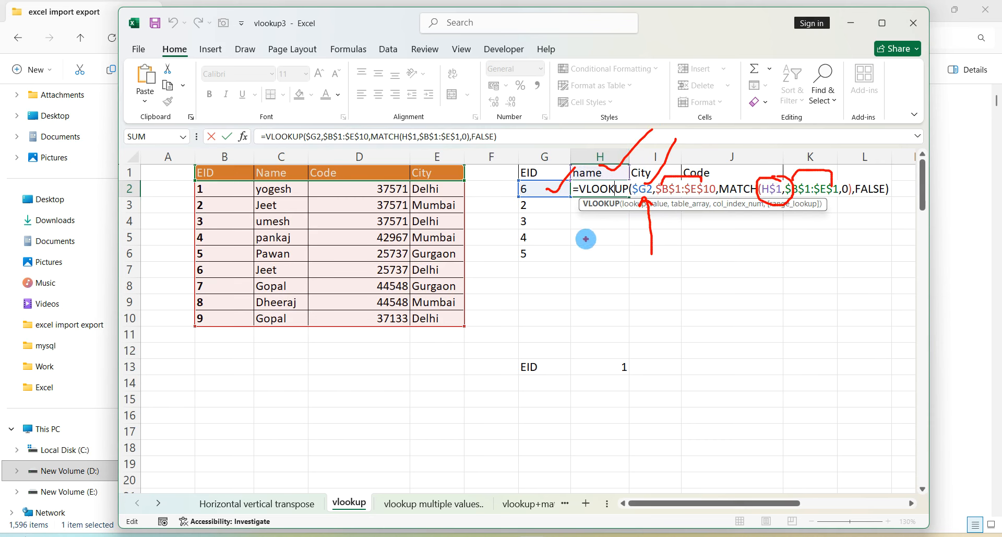
pyautogui.moveTo(586, 247)
pyautogui.mouseDown()
pyautogui.moveTo(593, 265)
pyautogui.moveTo(638, 224)
pyautogui.mouseUp()
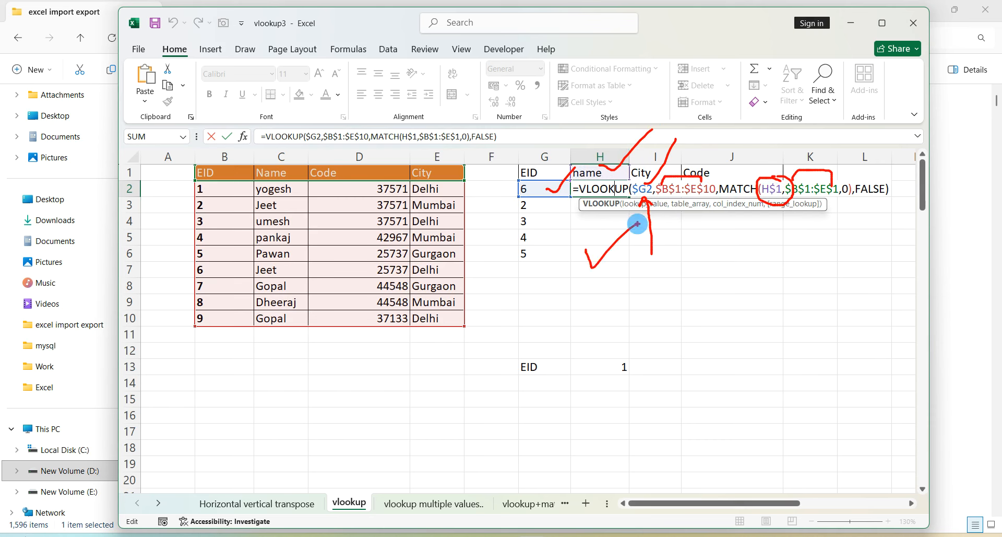
pyautogui.press('Escape')
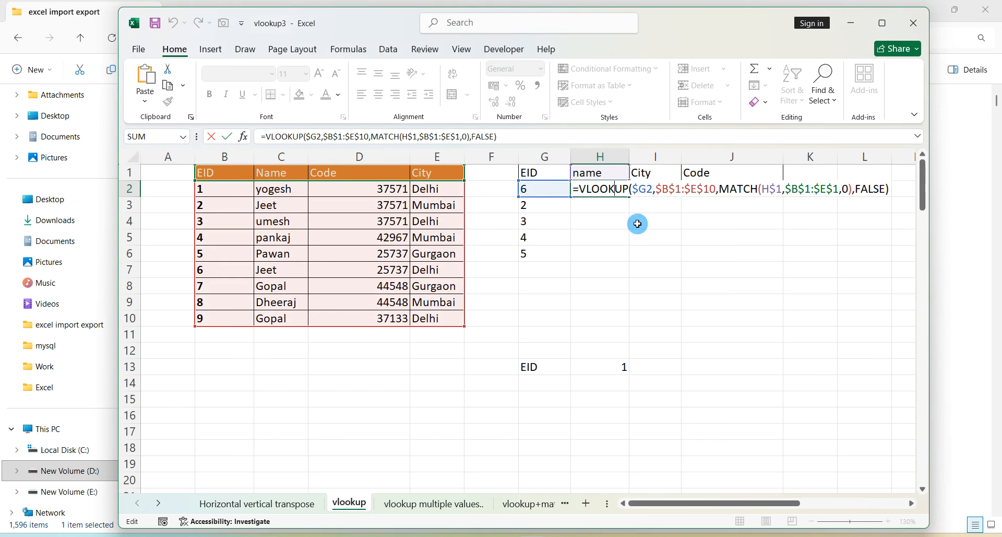
pyautogui.click(894, 192)
pyautogui.click(759, 242)
# Step: Copy the lookup formula from H2 and paste it across the whole result range H2:J6
pyautogui.click(606, 192)
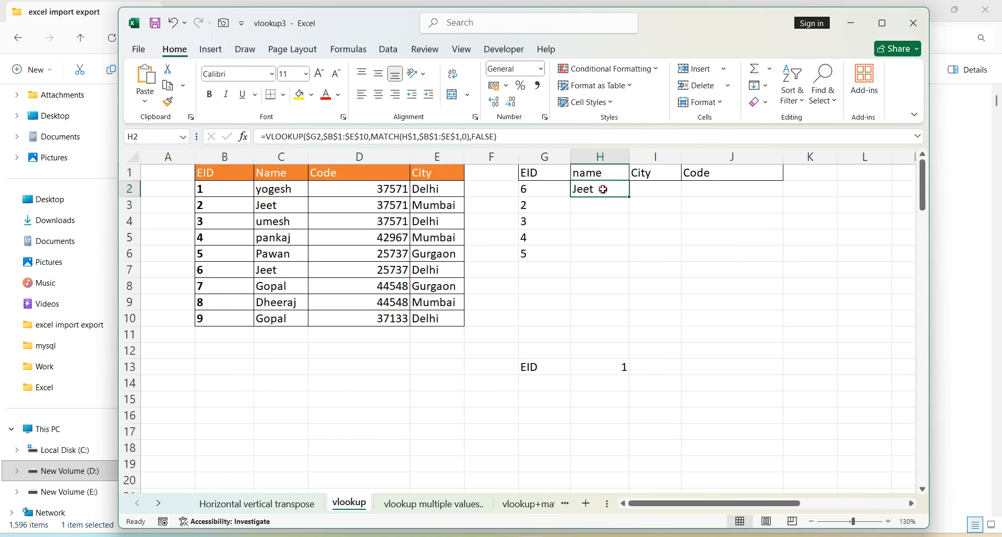
pyautogui.moveTo(618, 192); pyautogui.dragTo(743, 270)
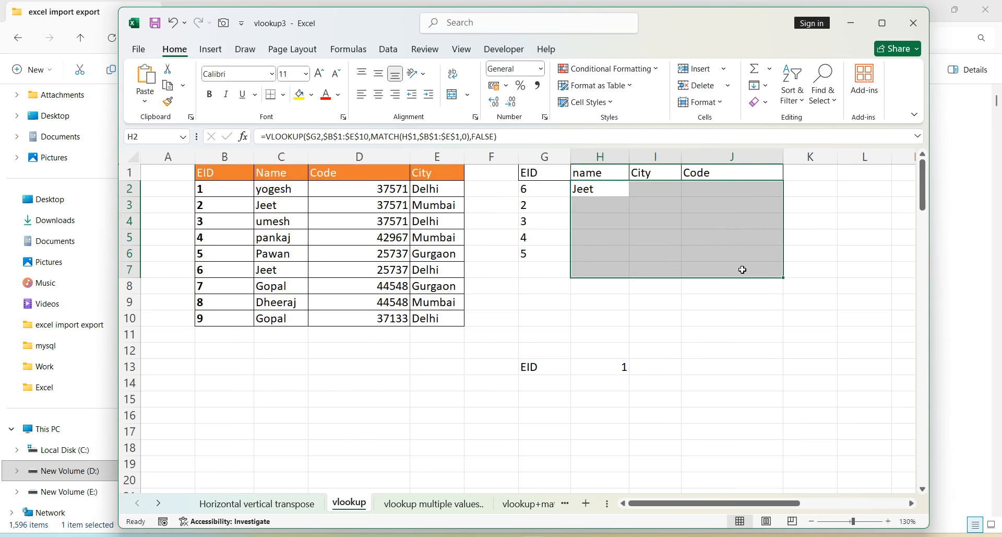
pyautogui.moveTo(616, 195); pyautogui.dragTo(727, 254)
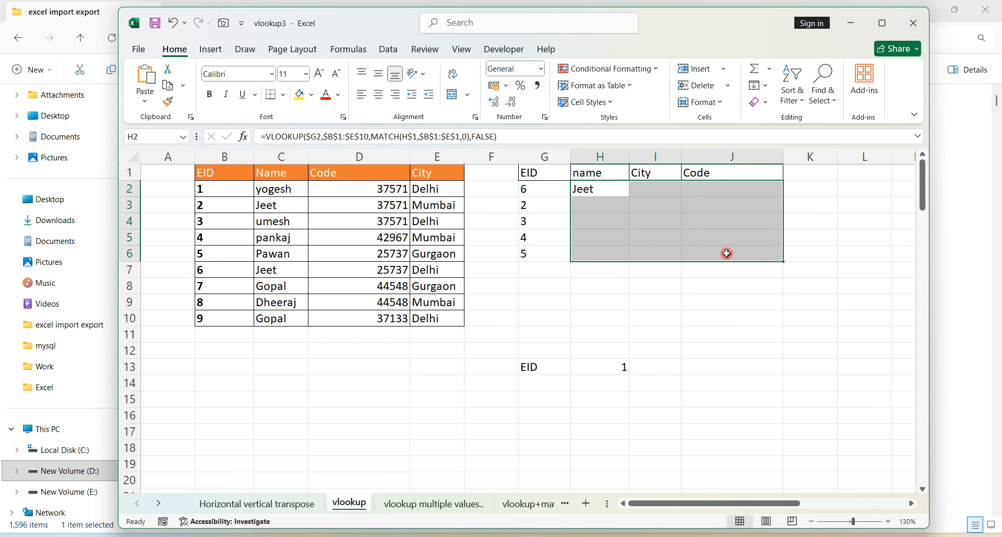
pyautogui.click(727, 255)
pyautogui.moveTo(600, 189); pyautogui.dragTo(709, 247)
pyautogui.hotkey('ctrl', 'v')
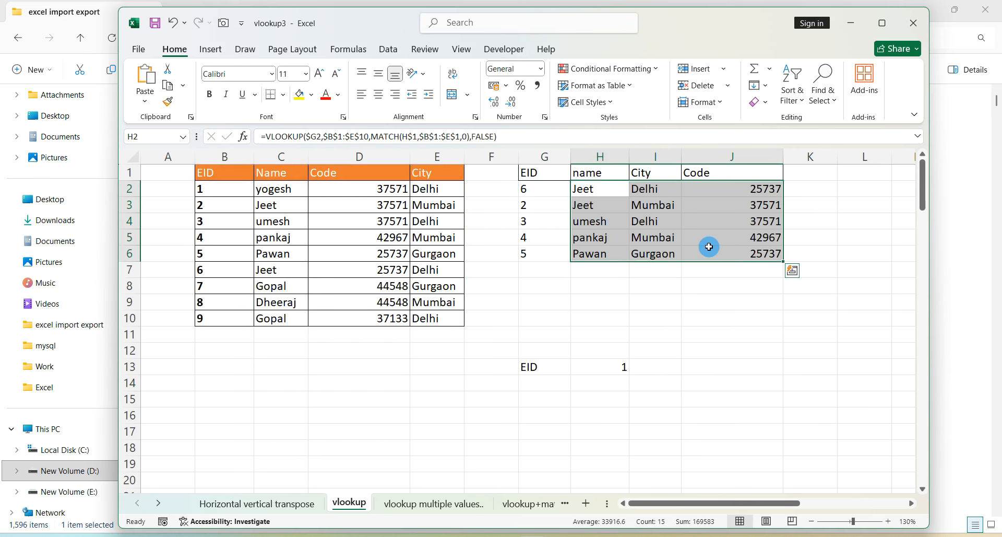
pyautogui.click(675, 379)
pyautogui.moveTo(517, 351); pyautogui.dragTo(727, 418)
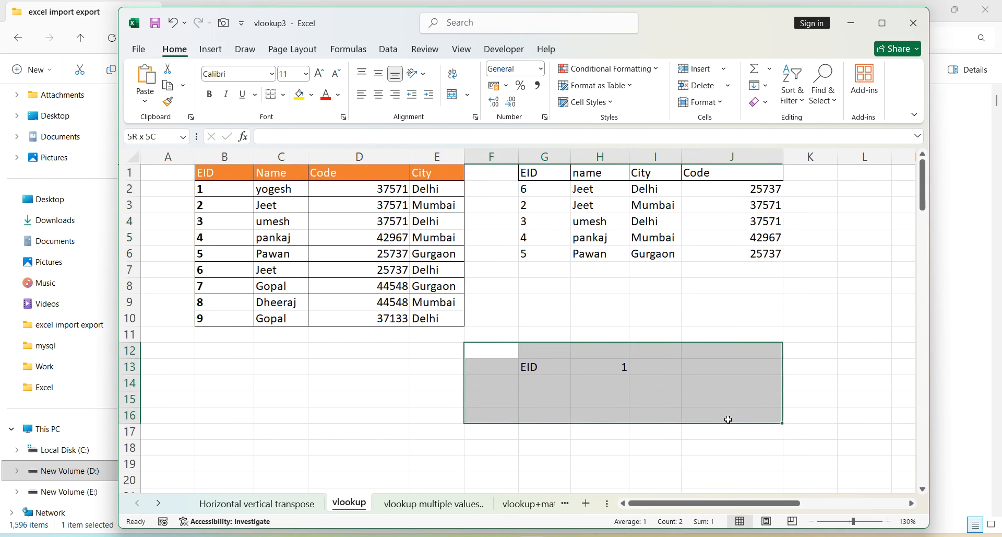
pyautogui.click(708, 317)
pyautogui.click(708, 317)
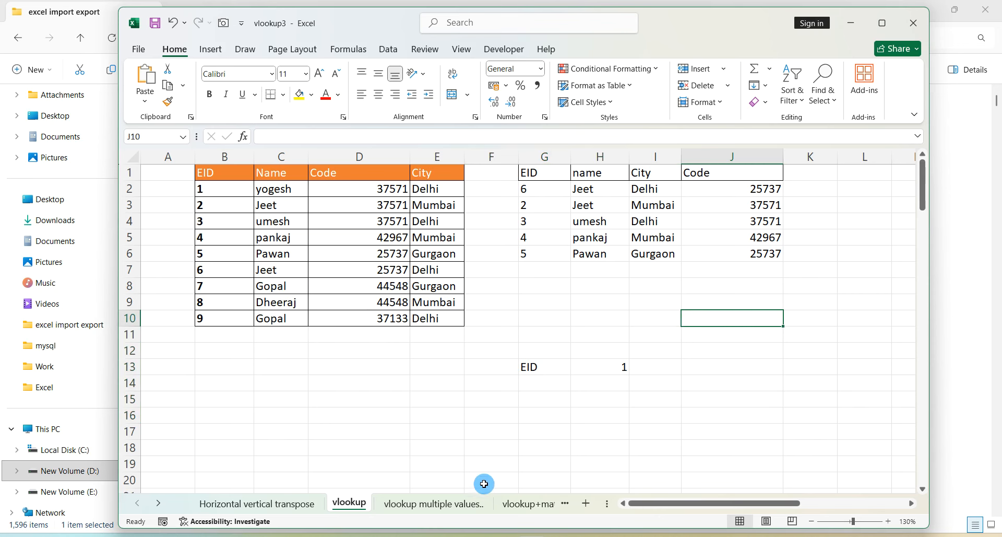
# Step: Switch to the HV sheet and clear the row 12 lookup results under City, Designation Code and Name
pyautogui.click(500, 505)
pyautogui.click(506, 505)
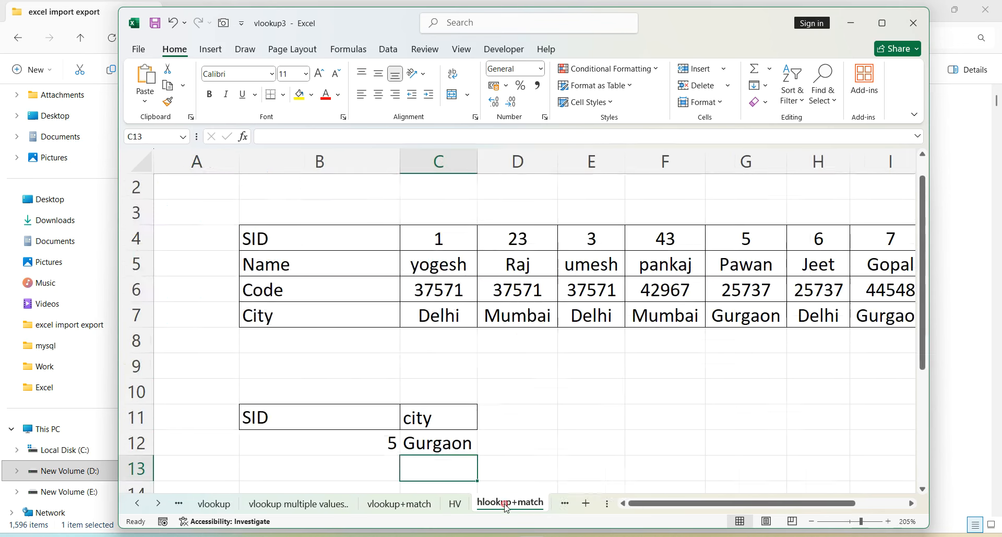
pyautogui.click(455, 503)
pyautogui.keyDown('ctrl'); pyautogui.scroll(-2, 521, 443); pyautogui.keyUp('ctrl')
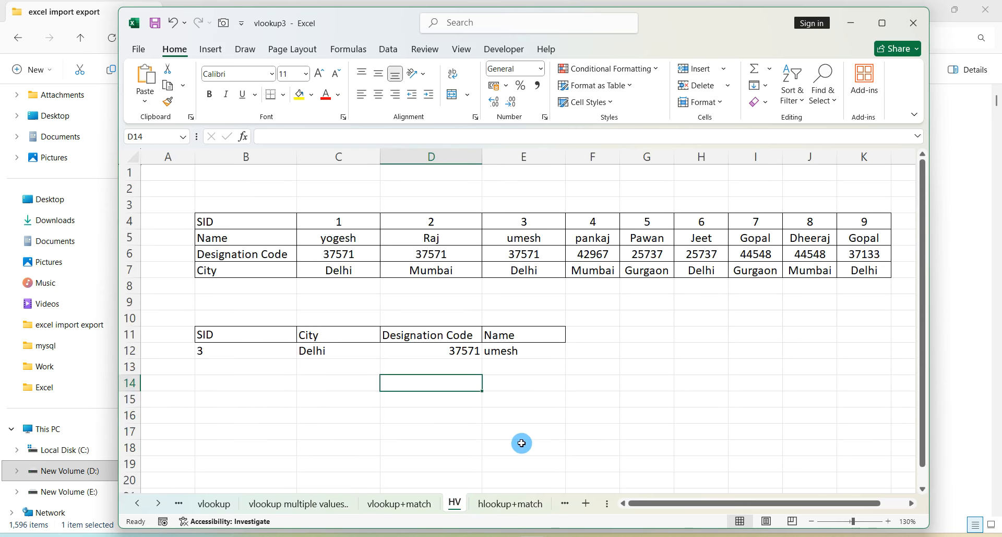
pyautogui.click(526, 248)
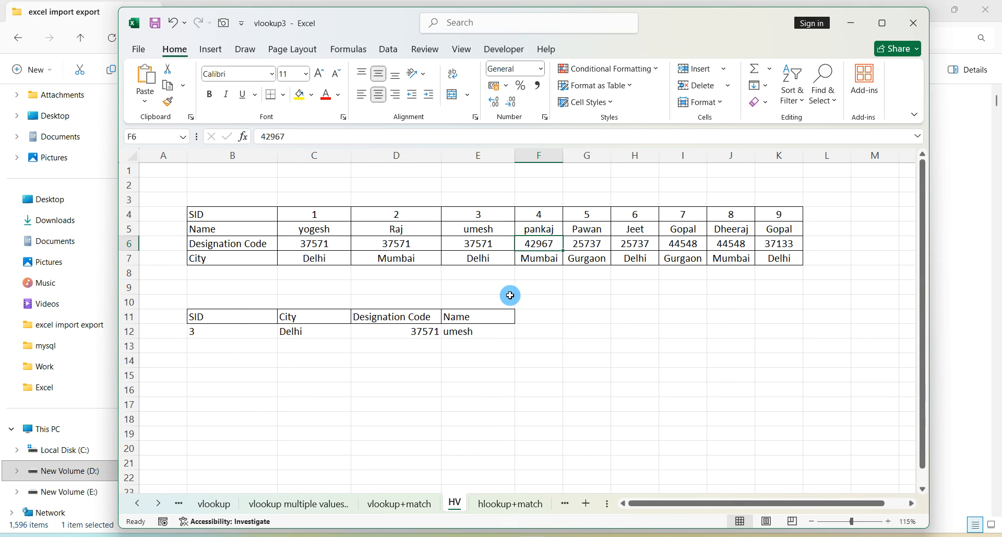
pyautogui.moveTo(332, 332); pyautogui.dragTo(477, 332)
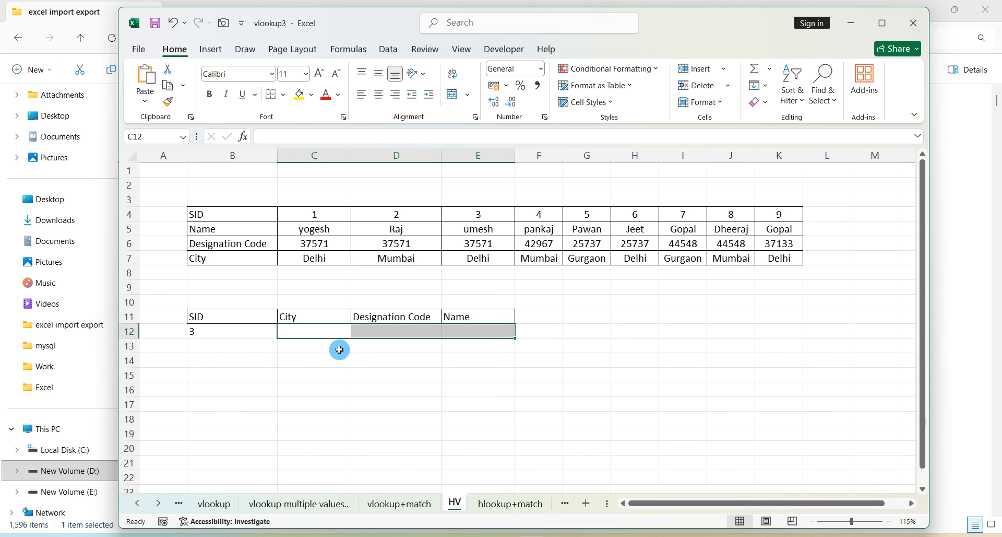
pyautogui.click(327, 331)
pyautogui.press('Delete')
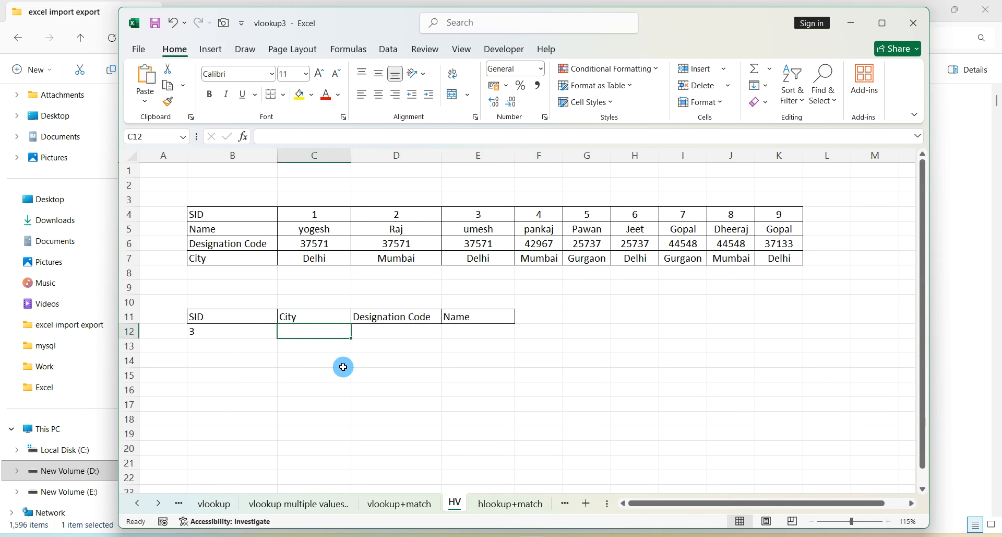
# Step: Start an HLOOKUP formula in C12 with $B12 as the lookup value and $B$4:$K$7 as the table array
pyautogui.write('=')
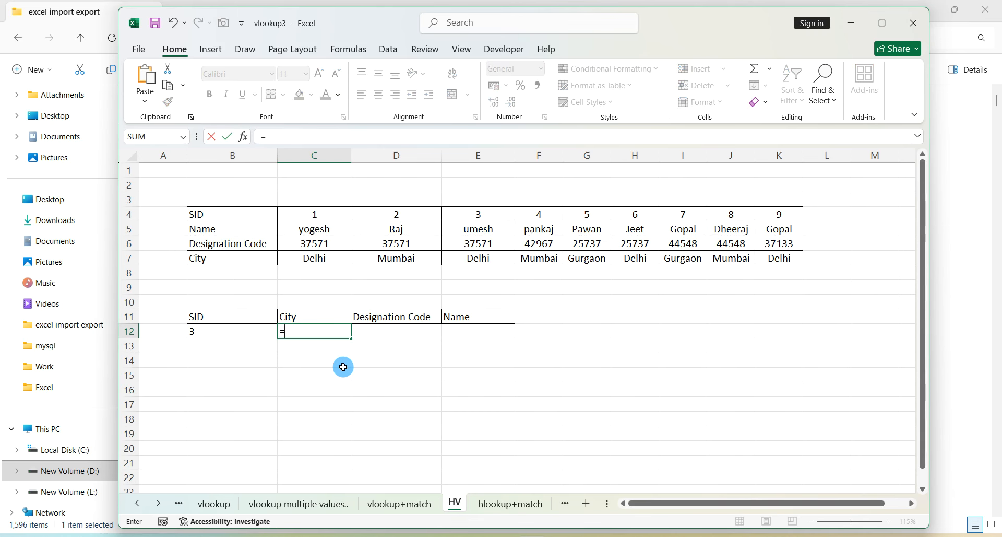
pyautogui.write('hlookup(')
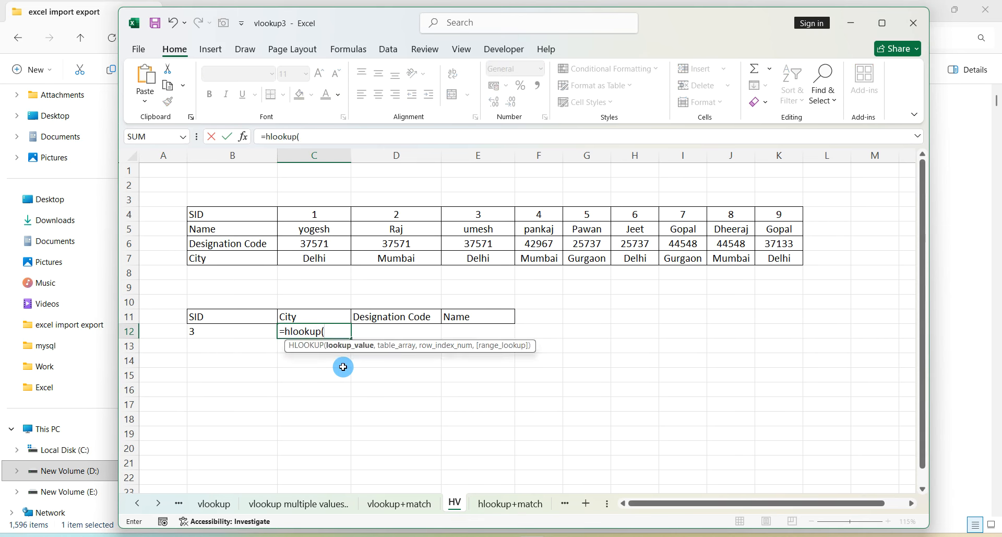
pyautogui.click(255, 332)
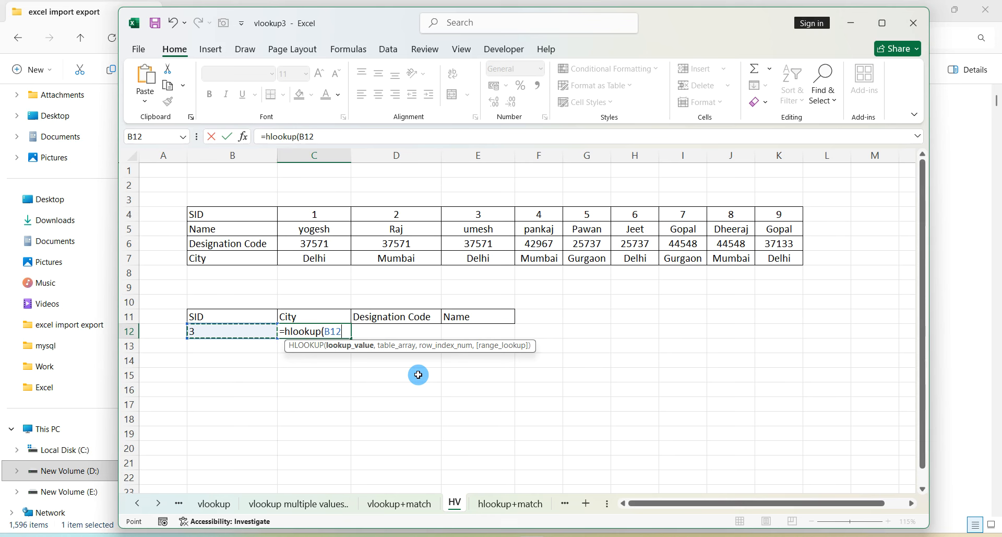
pyautogui.press('F4')
pyautogui.press('F4')
pyautogui.press('F4')
pyautogui.write(',')
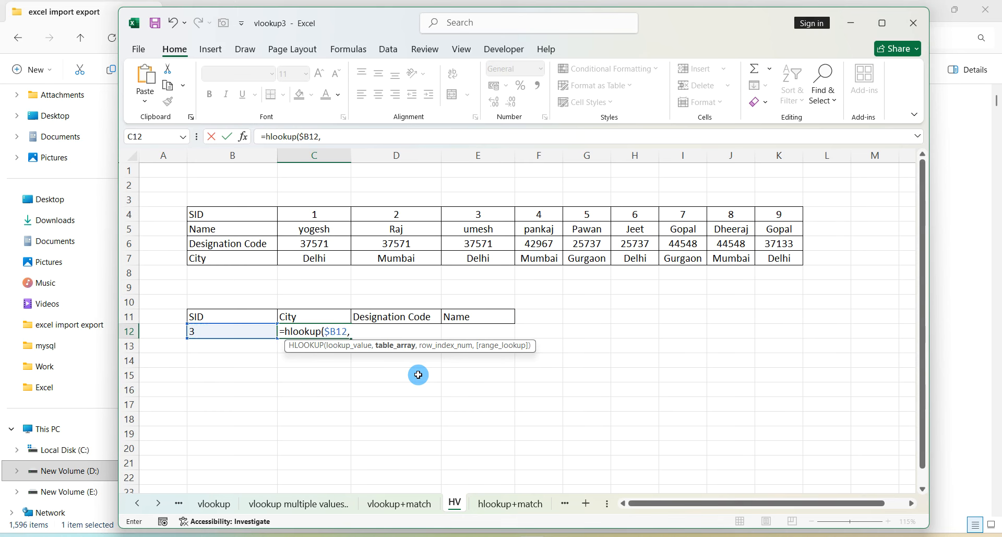
pyautogui.moveTo(256, 218); pyautogui.dragTo(766, 265)
pyautogui.press('F4')
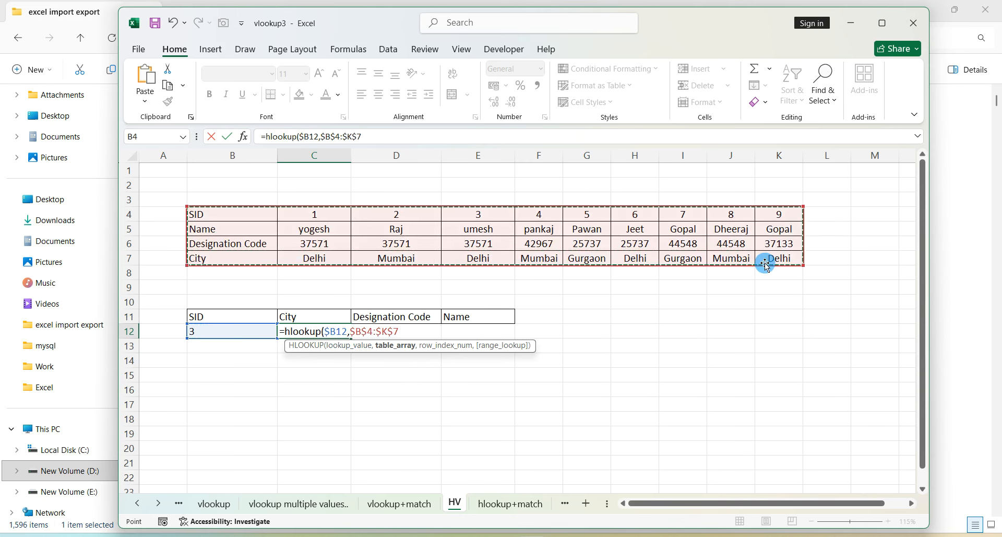
pyautogui.write(',')
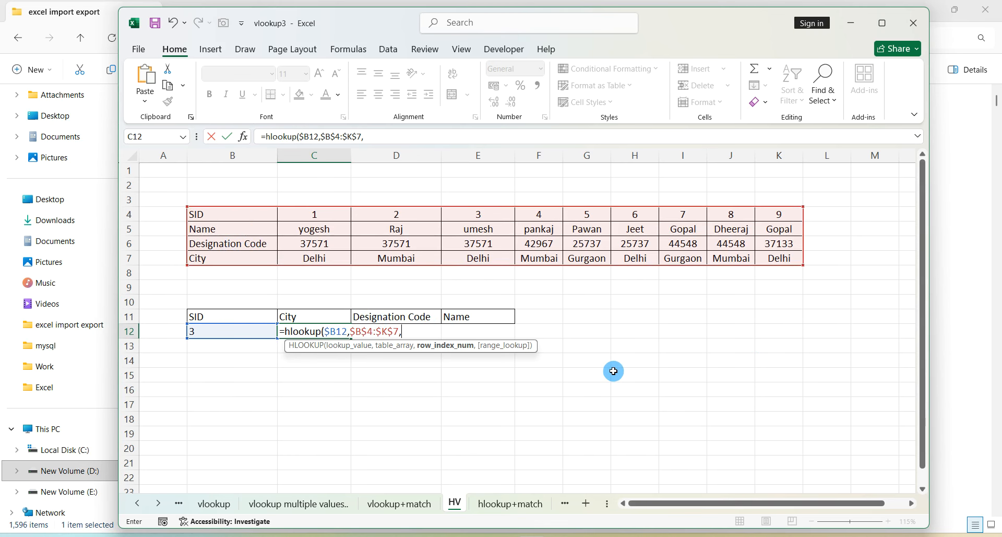
# Step: Complete the HLOOKUP with match(C$11,$B$4:$B$7,0) as the row index and false as the range lookup
pyautogui.write('match(')
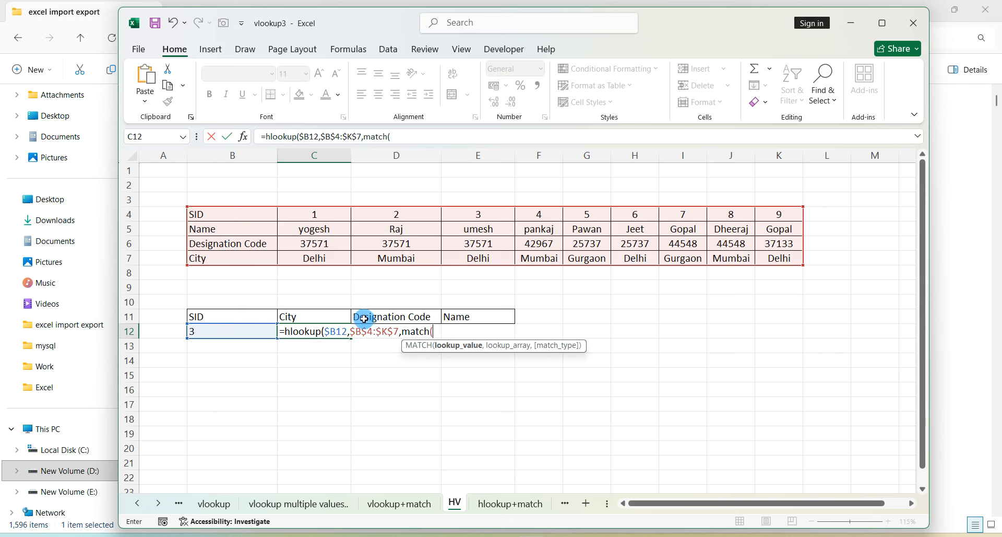
pyautogui.click(336, 316)
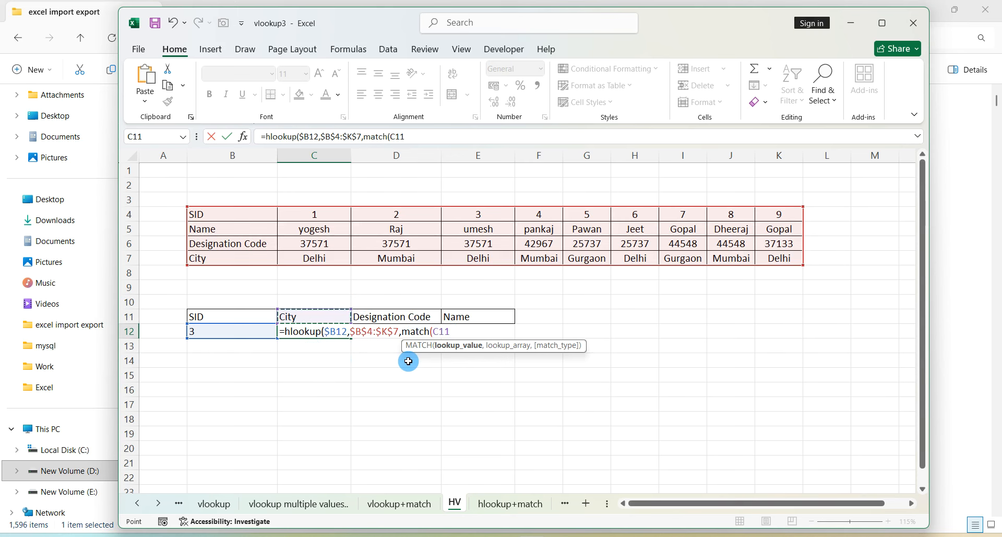
pyautogui.press('F4')
pyautogui.press('F4')
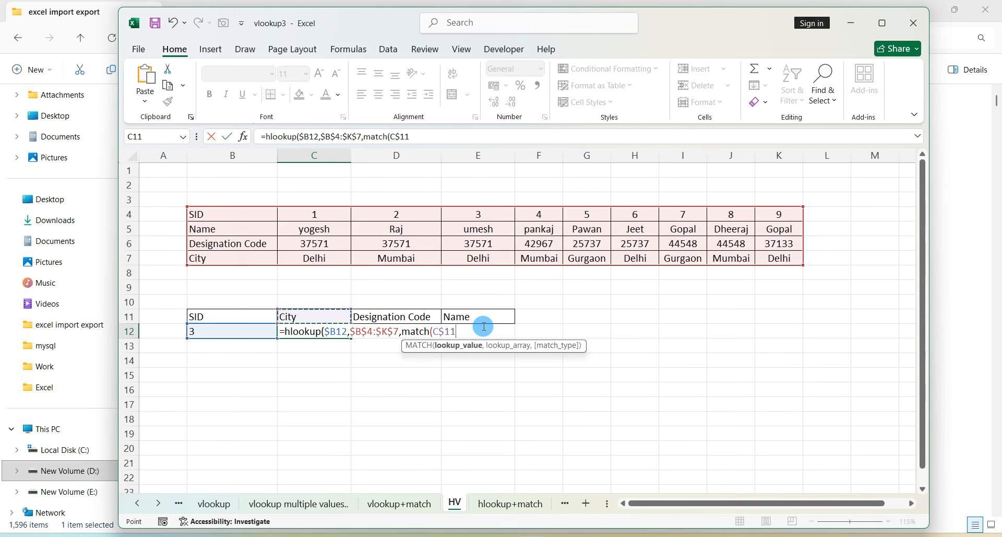
pyautogui.write(',')
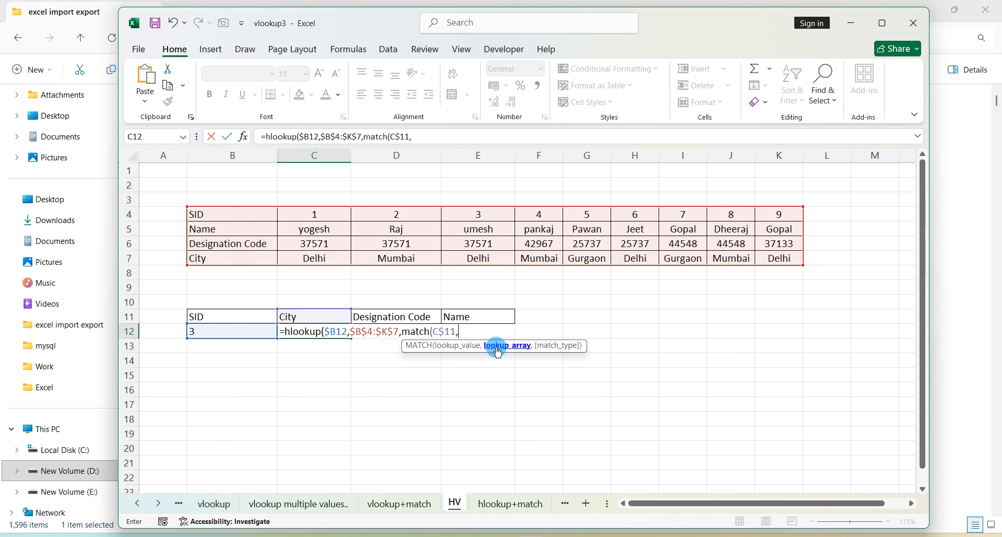
pyautogui.moveTo(257, 221); pyautogui.dragTo(253, 259)
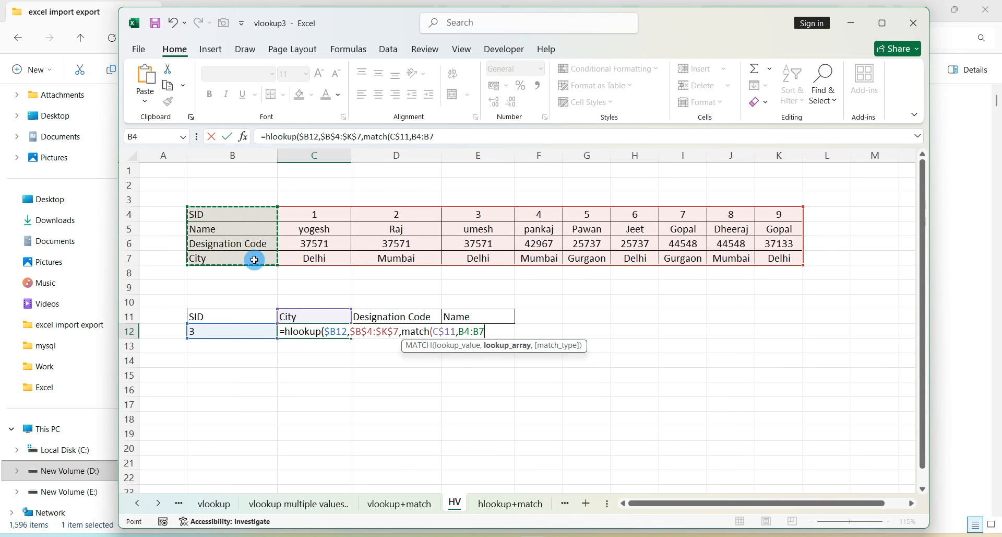
pyautogui.press('F4')
pyautogui.write(',0')
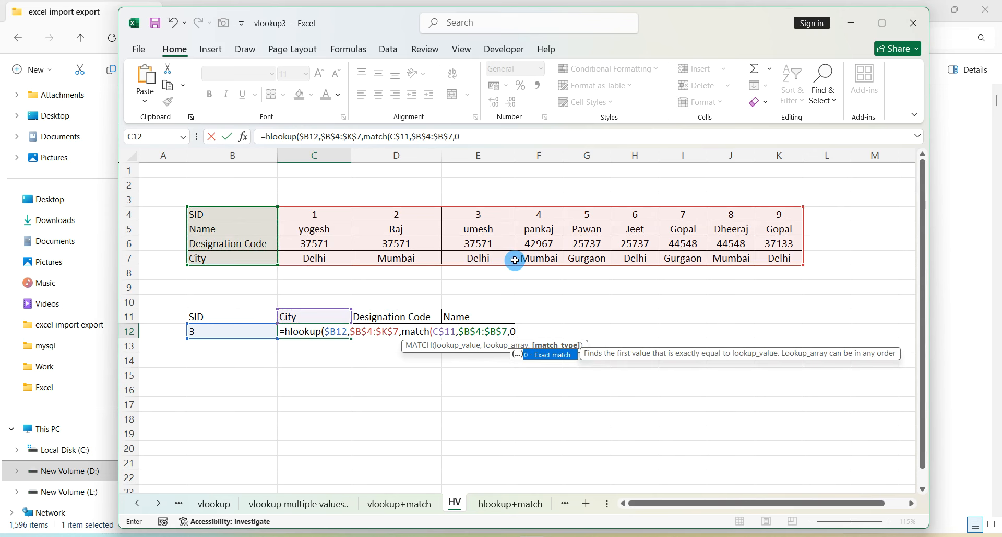
pyautogui.write('),fal')
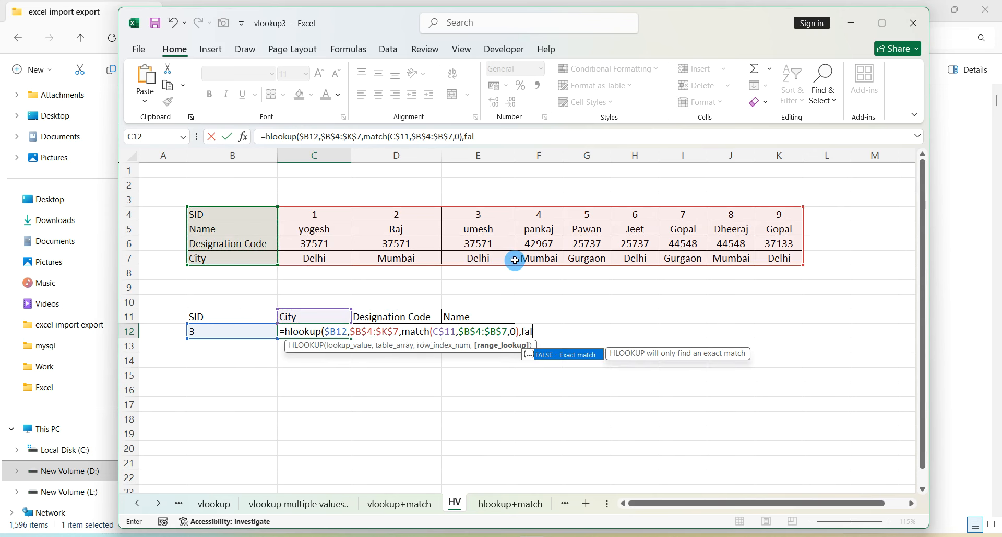
pyautogui.write('se)')
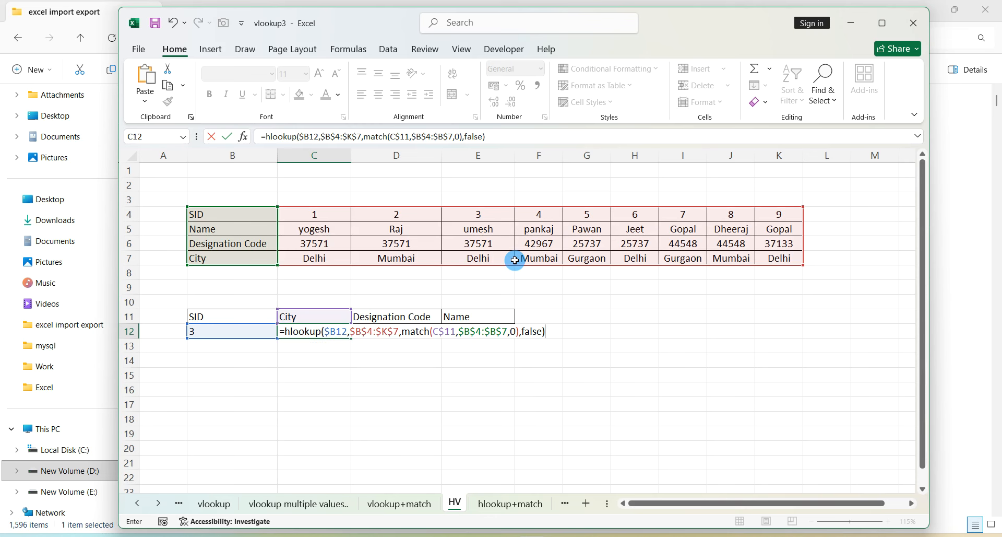
pyautogui.press('Return')
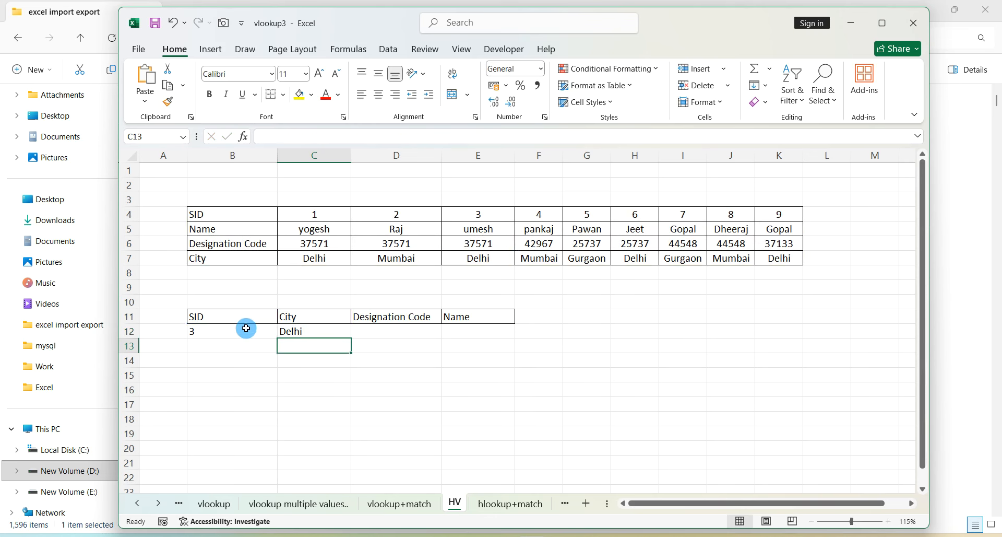
# Step: Enter the SIDs 5, 4, 6, 7, 8 and 9 in cells B13 to B18
pyautogui.click(246, 348)
pyautogui.write('5')
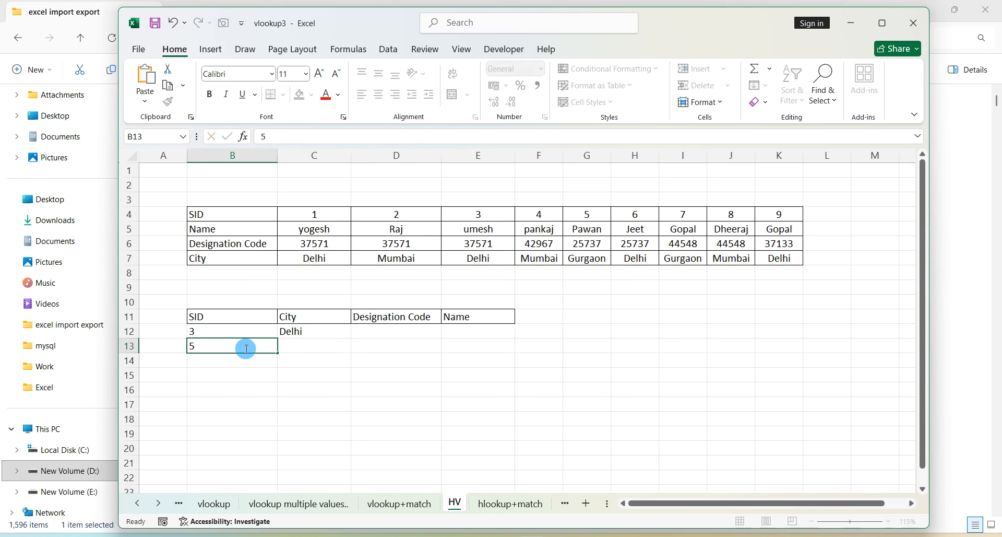
pyautogui.write(' 4 6 7 8')
pyautogui.press('Return')
pyautogui.write('9')
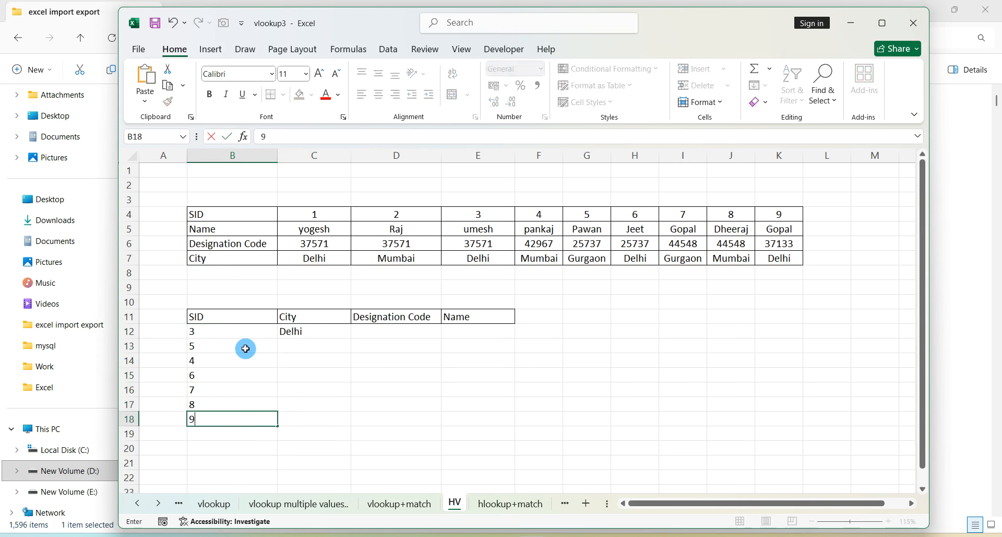
pyautogui.press('Return')
# Step: Fill the C12 HLOOKUP formula down and across the range C12:E18
pyautogui.click(335, 329)
pyautogui.moveTo(335, 330); pyautogui.dragTo(510, 416)
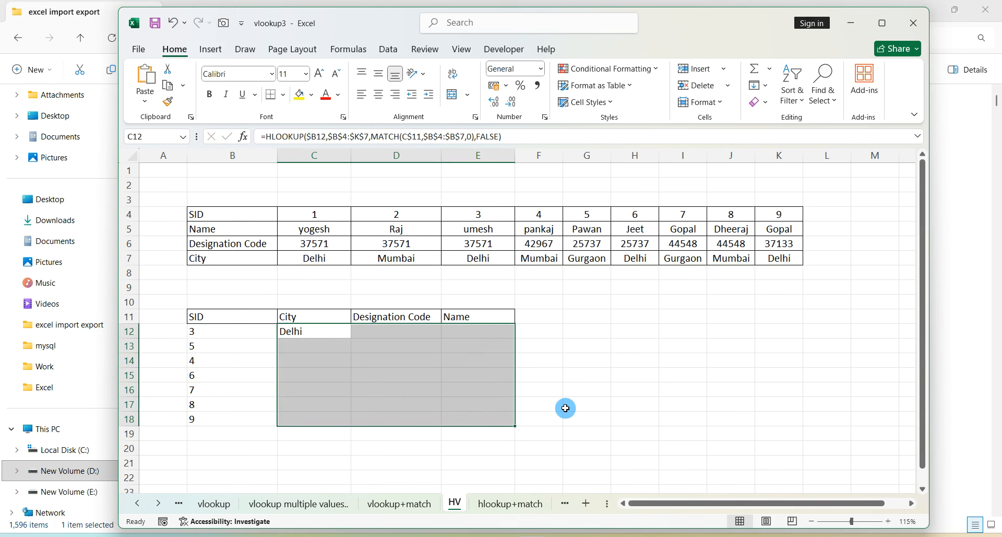
pyautogui.hotkey('ctrl', 'd')
pyautogui.hotkey('ctrl', 'r')
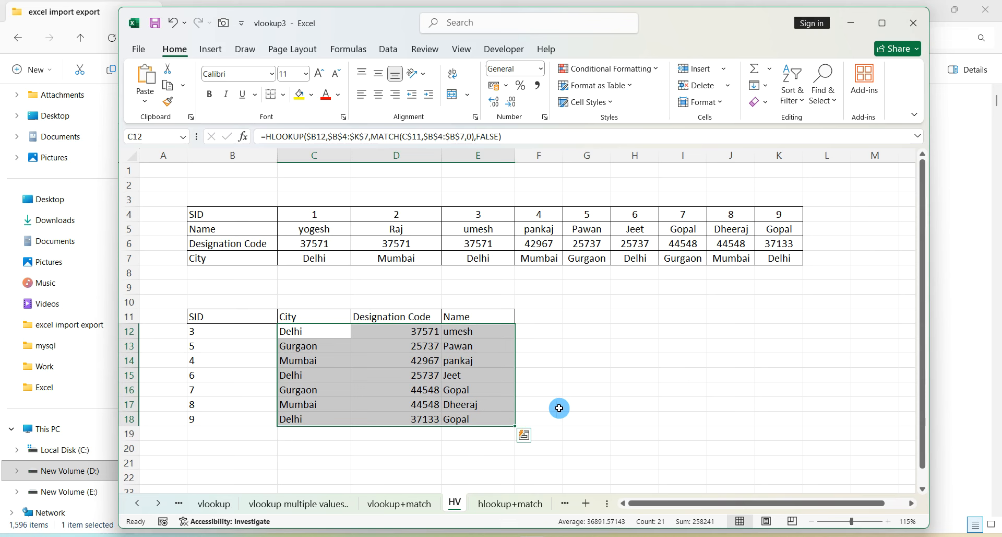
pyautogui.click(565, 417)
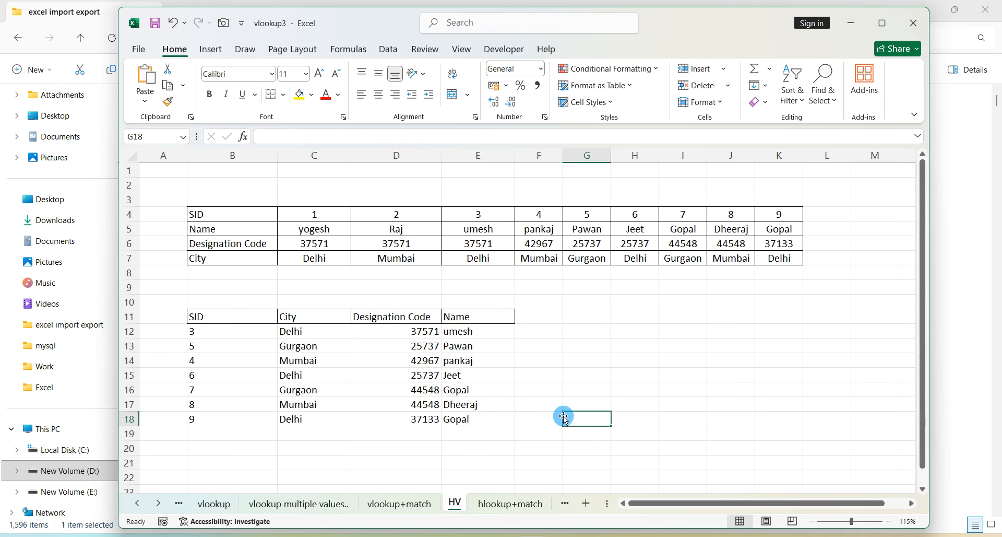
# Step: Switch to the nested vlookup sheet and look over the sid and cname lookup area in H8:I11
pyautogui.click(510, 503)
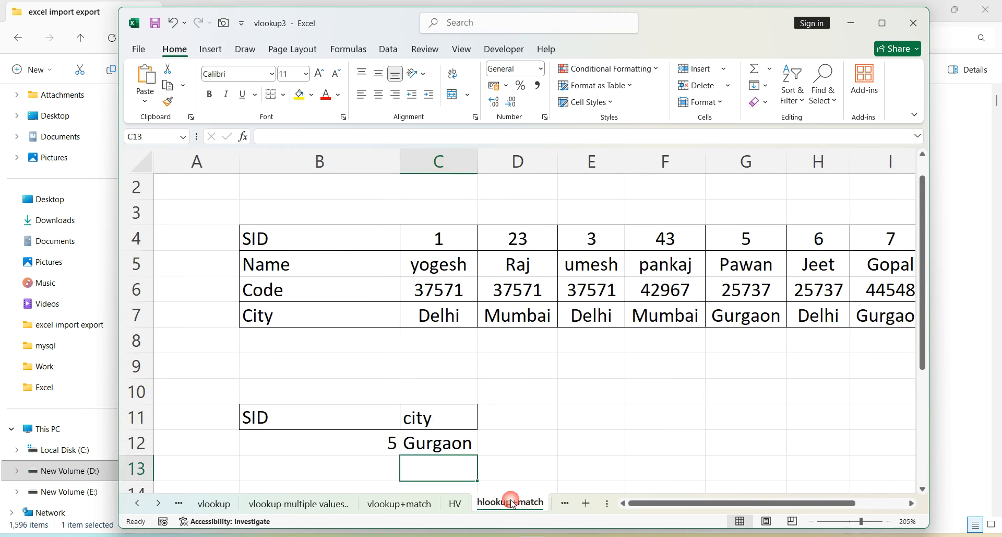
pyautogui.click(565, 503)
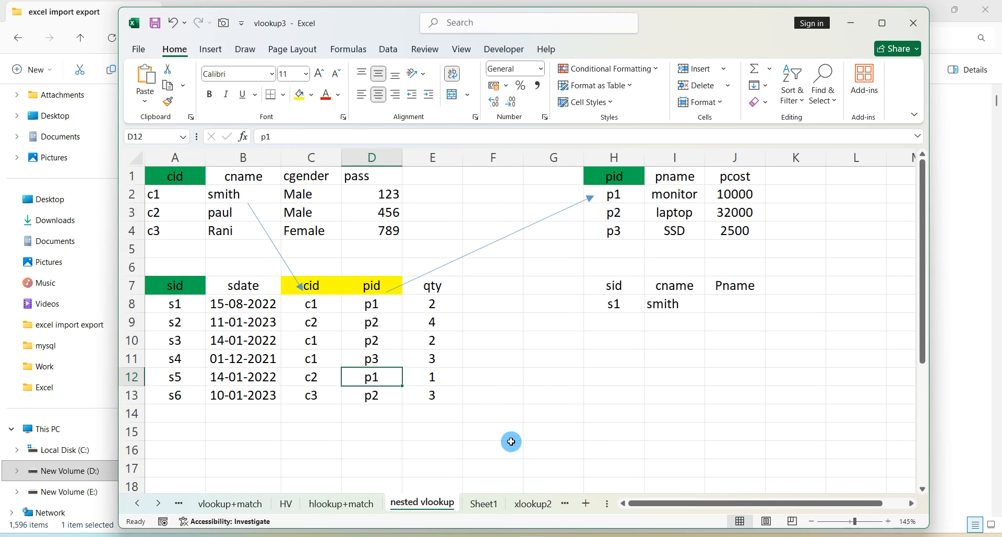
pyautogui.click(548, 412)
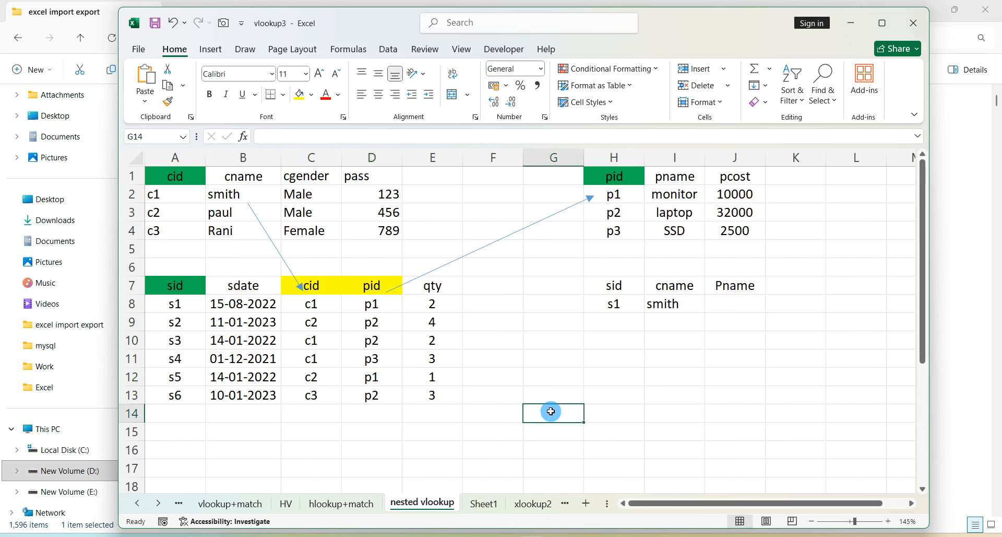
pyautogui.click(567, 368)
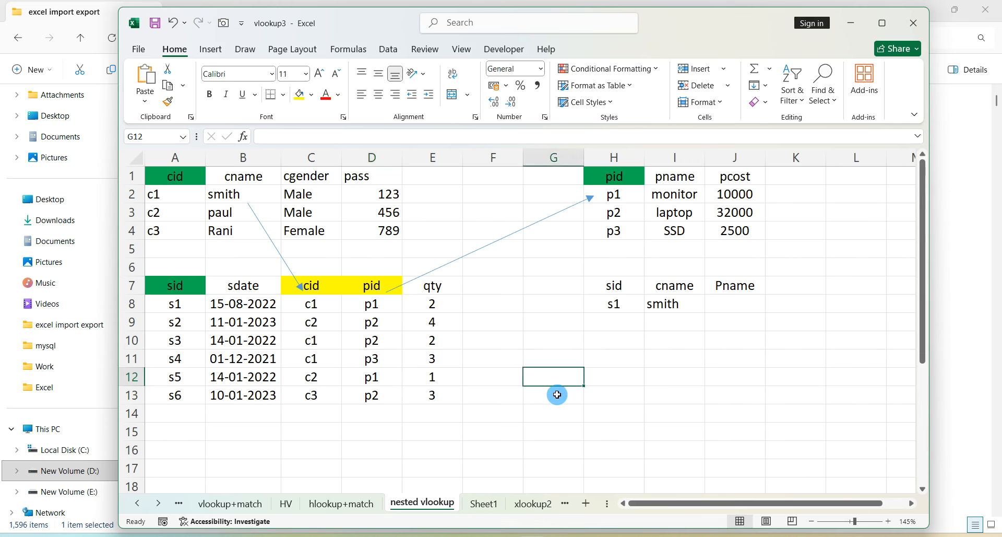
pyautogui.moveTo(669, 351); pyautogui.dragTo(630, 307)
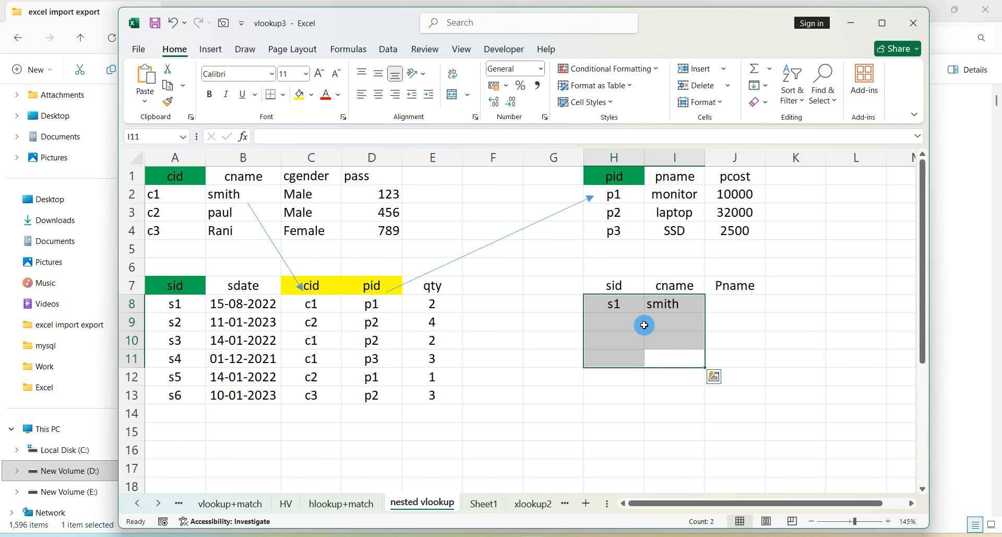
pyautogui.click(613, 406)
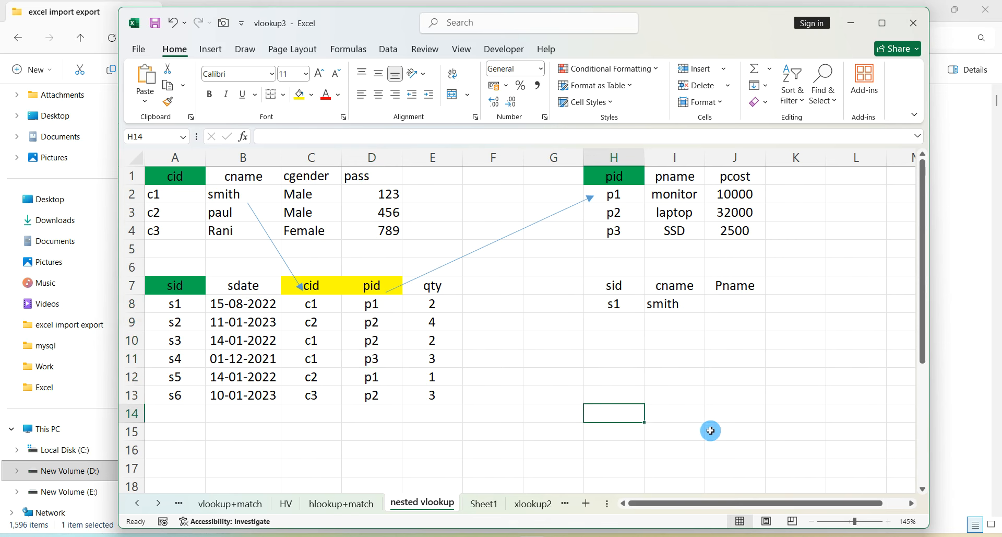
# Step: Examine the customer, product and sales tables and the cid that links sales to customers
pyautogui.click(193, 179)
pyautogui.moveTo(193, 179); pyautogui.dragTo(389, 230)
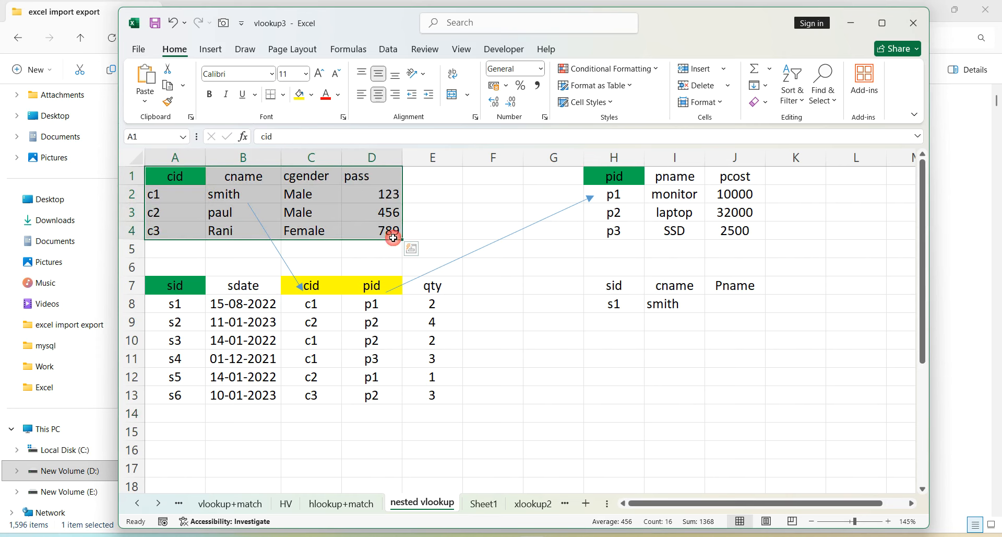
pyautogui.moveTo(615, 174); pyautogui.dragTo(755, 222)
pyautogui.moveTo(188, 285); pyautogui.dragTo(415, 397)
pyautogui.click(545, 396)
pyautogui.click(318, 307)
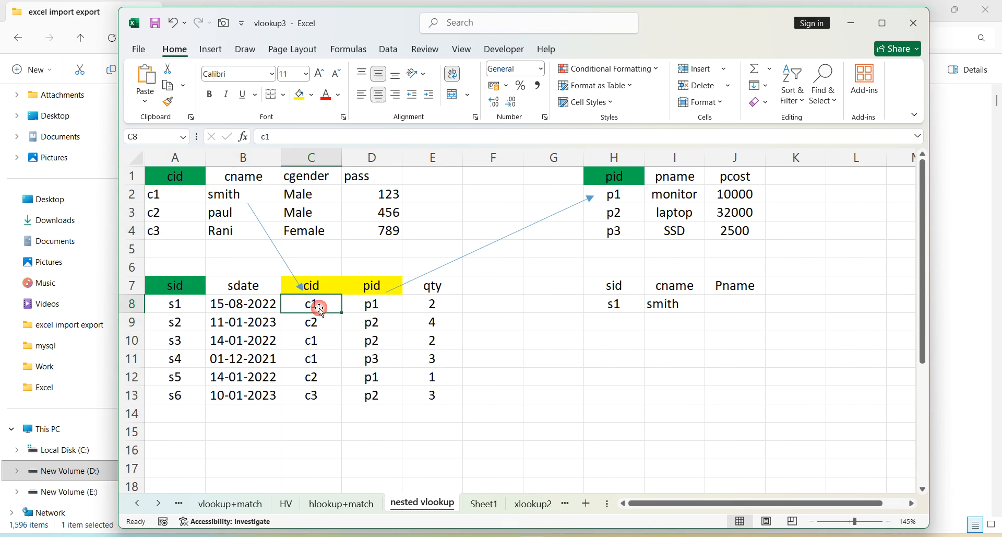
# Step: Look over the pid, qty, sid and sdate cells of the first sale in row 8
pyautogui.click(362, 304)
pyautogui.click(435, 304)
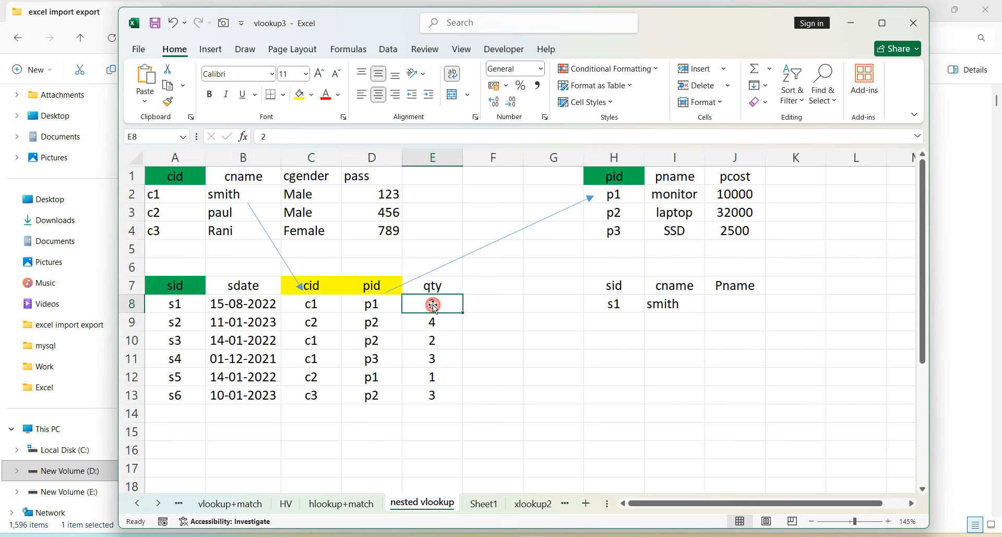
pyautogui.click(176, 302)
pyautogui.click(260, 309)
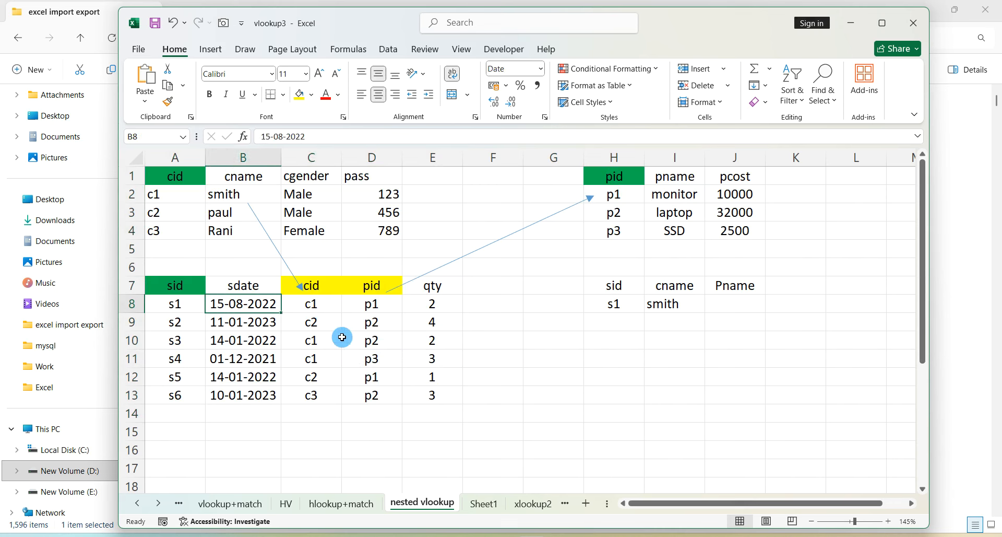
pyautogui.click(539, 372)
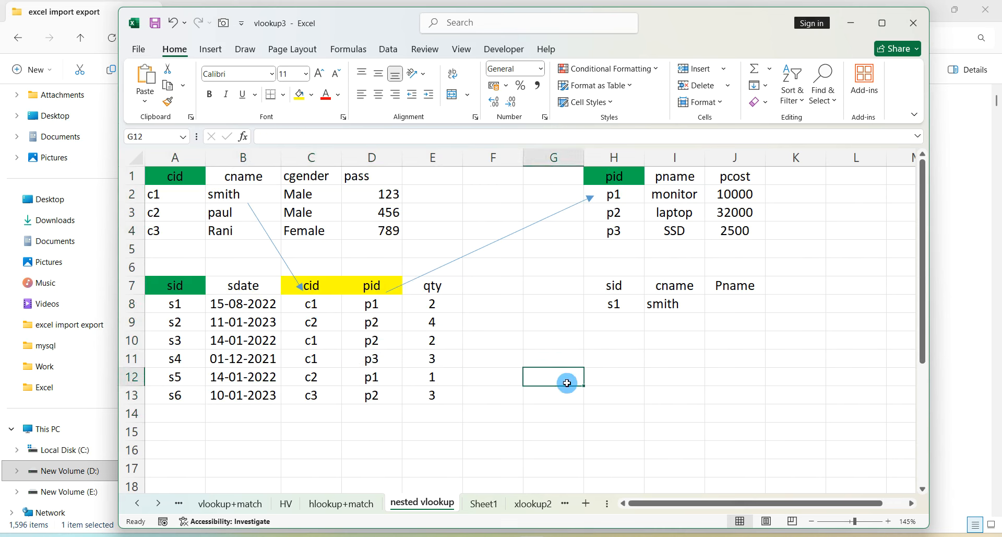
# Step: Enter s2 as the sid in H8 and clear the cname cells I8:I9
pyautogui.click(617, 307)
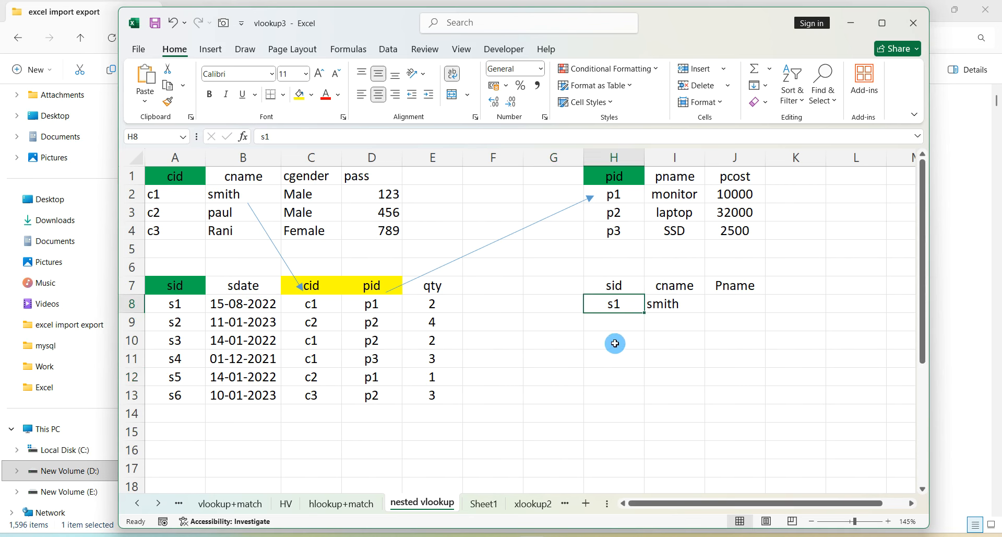
pyautogui.write('s2')
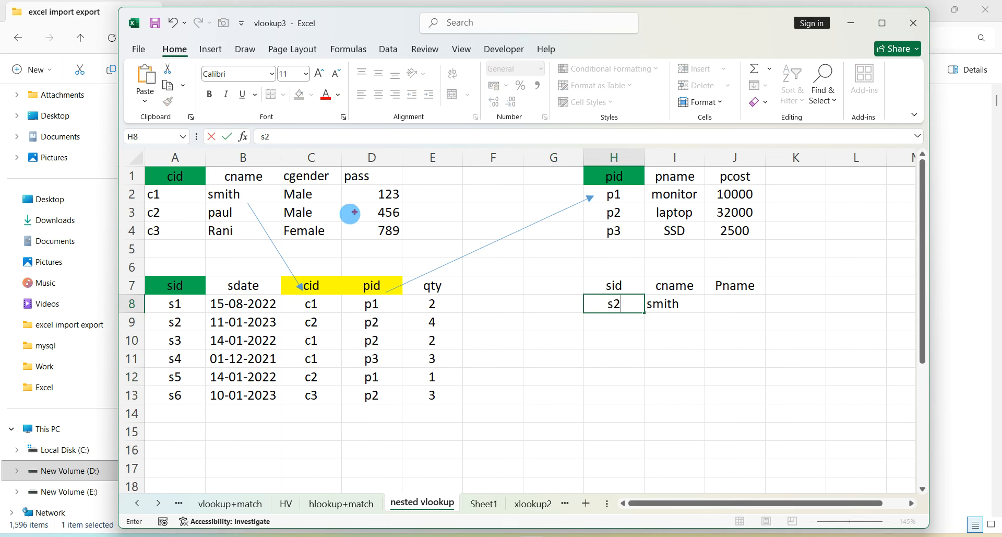
pyautogui.moveTo(404, 165)
pyautogui.mouseDown()
pyautogui.moveTo(73, 201)
pyautogui.moveTo(410, 129)
pyautogui.moveTo(287, 118)
pyautogui.mouseUp()
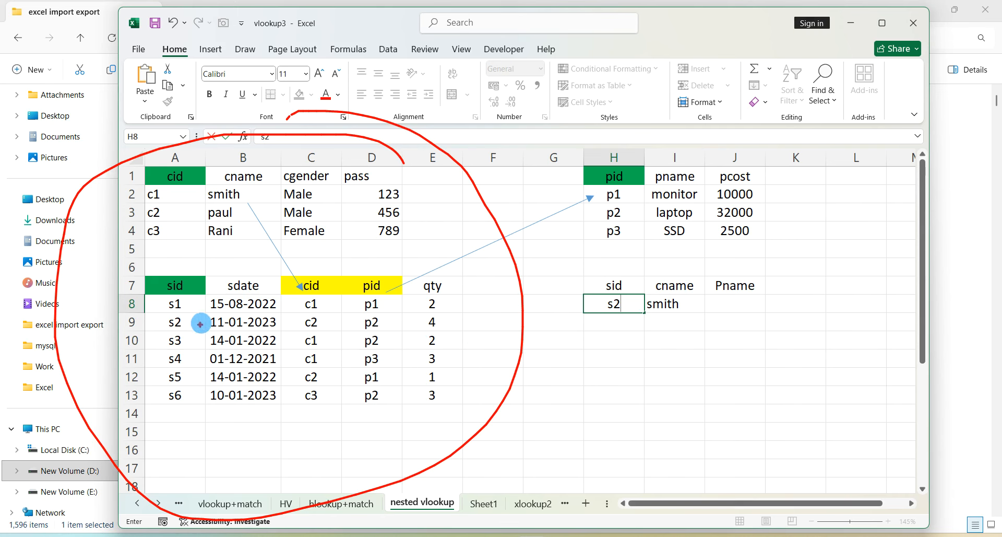
pyautogui.moveTo(190, 328)
pyautogui.mouseDown()
pyautogui.moveTo(271, 339)
pyautogui.moveTo(293, 324)
pyautogui.moveTo(305, 337)
pyautogui.moveTo(328, 312)
pyautogui.mouseUp()
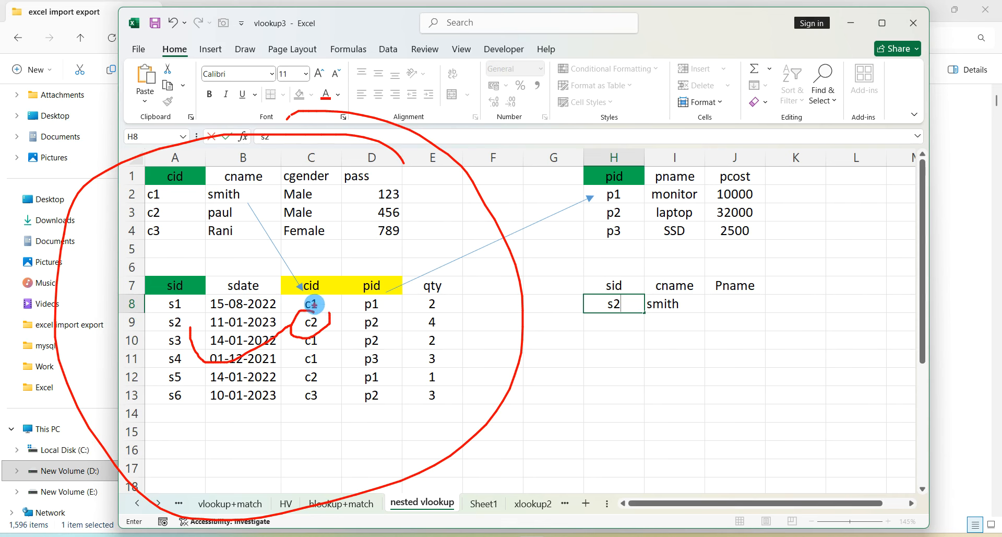
pyautogui.moveTo(162, 219)
pyautogui.mouseDown()
pyautogui.moveTo(219, 232)
pyautogui.moveTo(224, 222)
pyautogui.moveTo(232, 234)
pyautogui.moveTo(226, 193)
pyautogui.mouseUp()
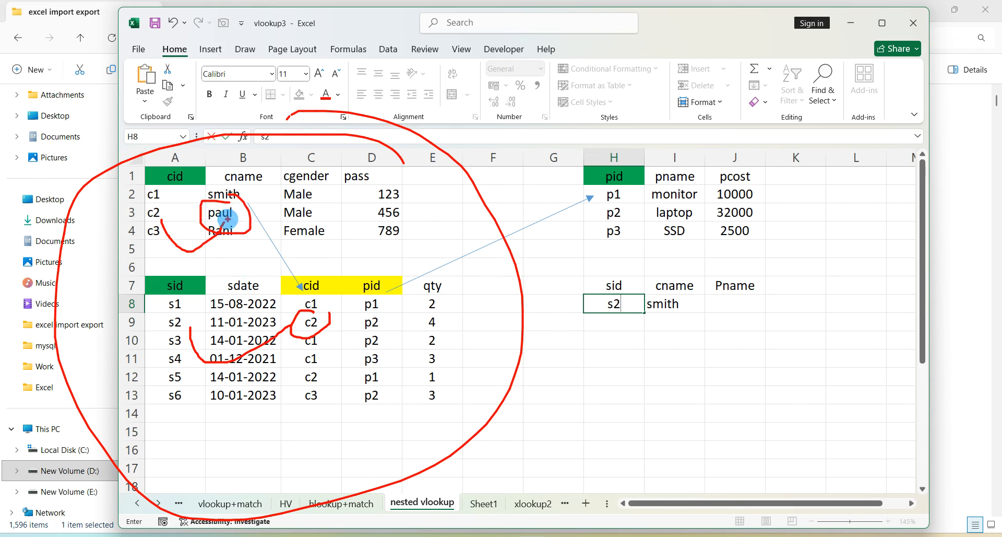
pyautogui.press('Escape')
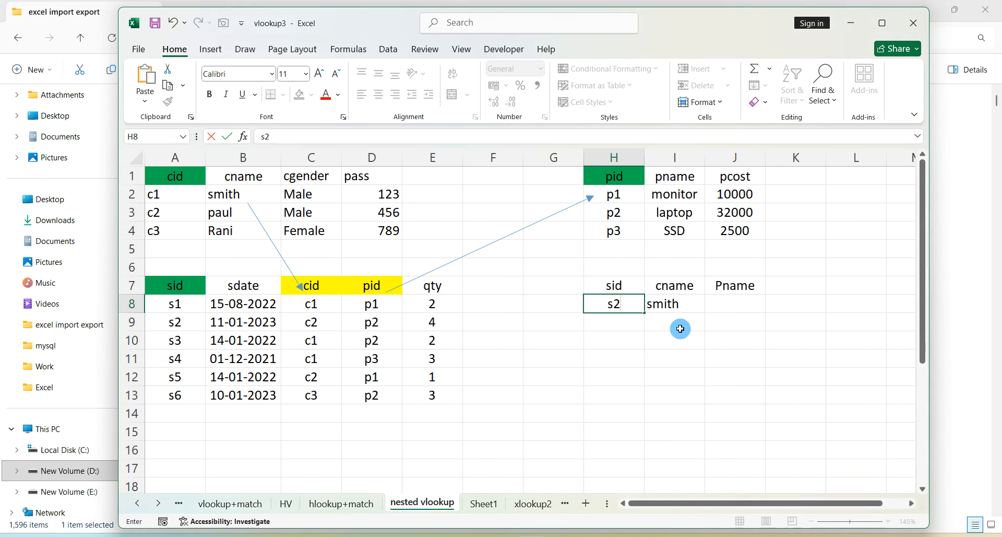
pyautogui.moveTo(681, 328); pyautogui.dragTo(680, 309)
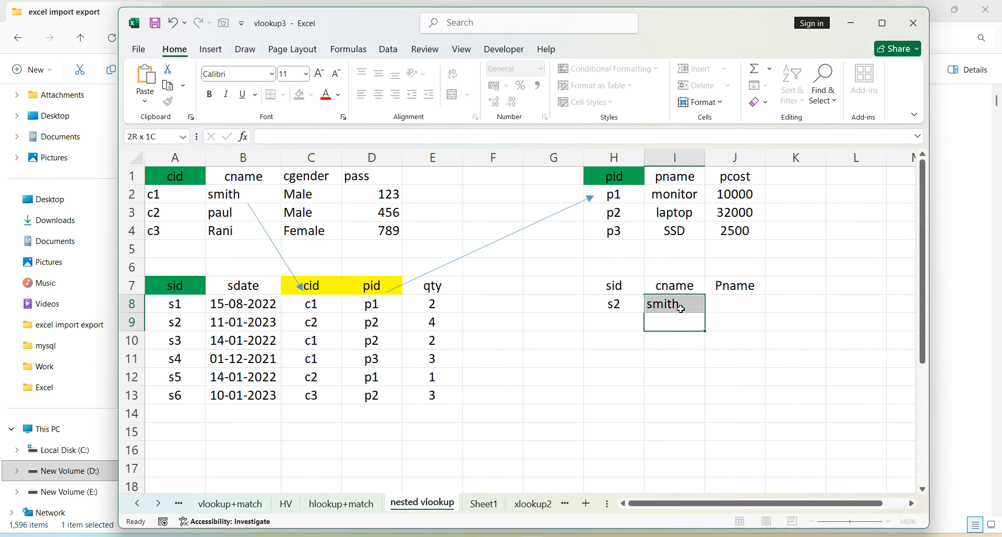
# Step: Enter =VLOOKUP(H8,A7:E13,3,FALSE) in H11 to return the cid for the sid in H8
pyautogui.click(605, 359)
pyautogui.write('=')
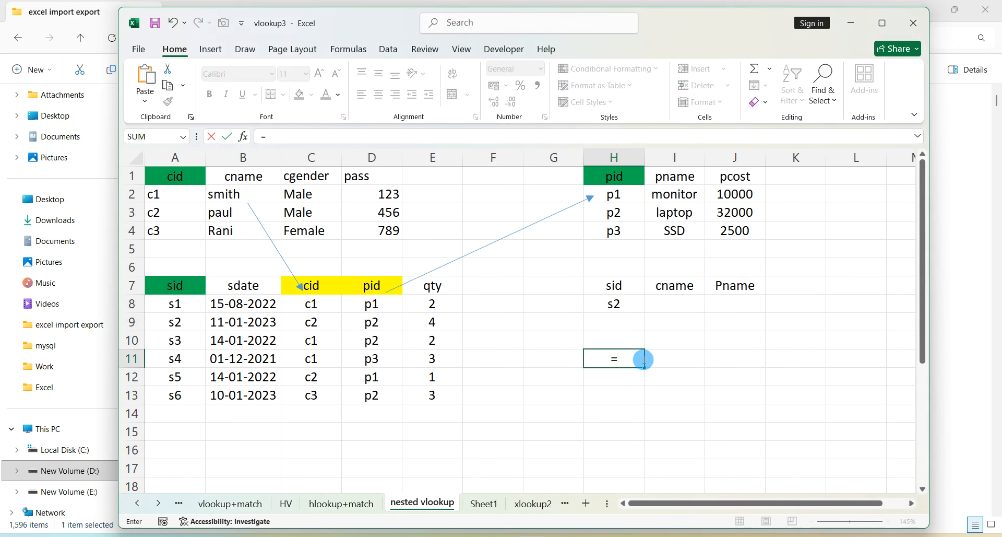
pyautogui.write('vlookup(')
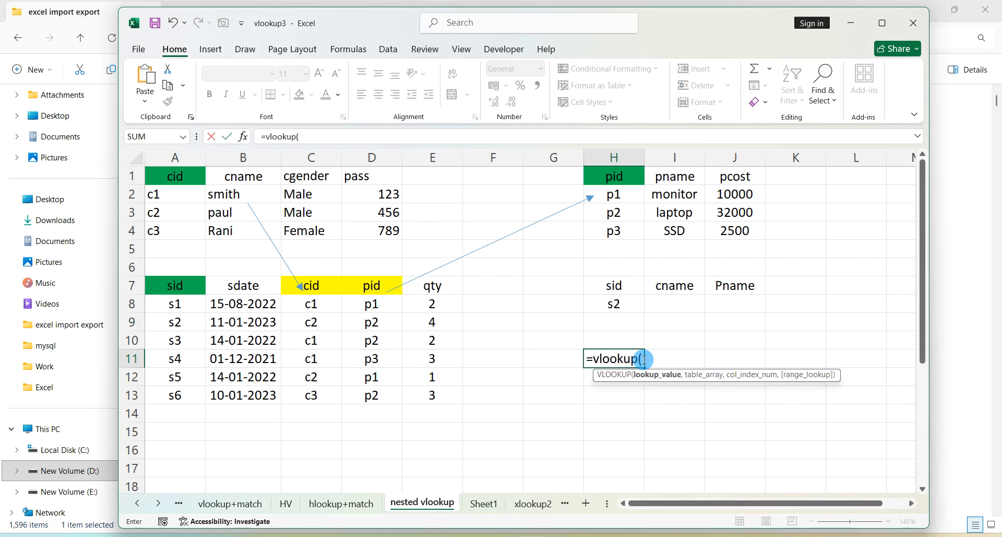
pyautogui.click(622, 302)
pyautogui.write(',')
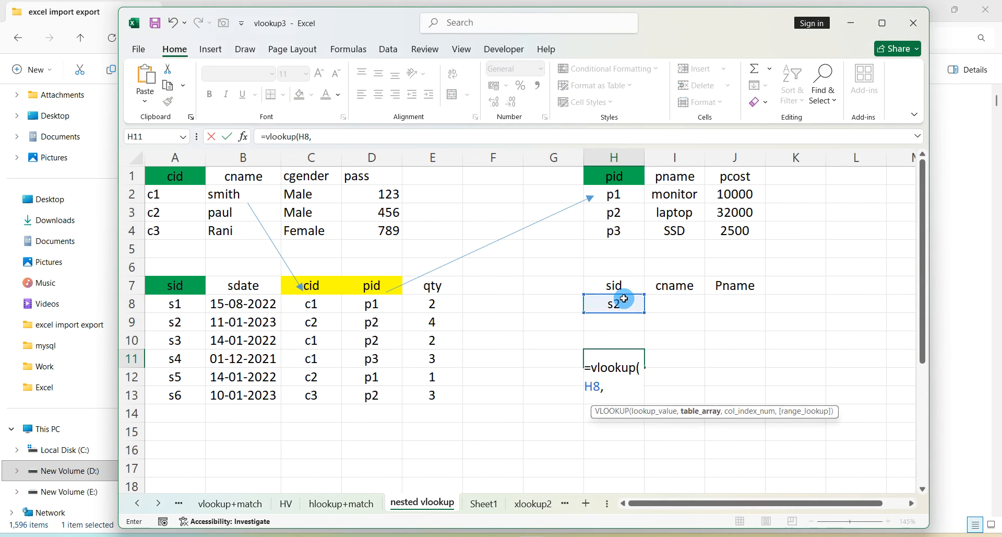
pyautogui.moveTo(198, 287); pyautogui.dragTo(421, 389)
pyautogui.write(',')
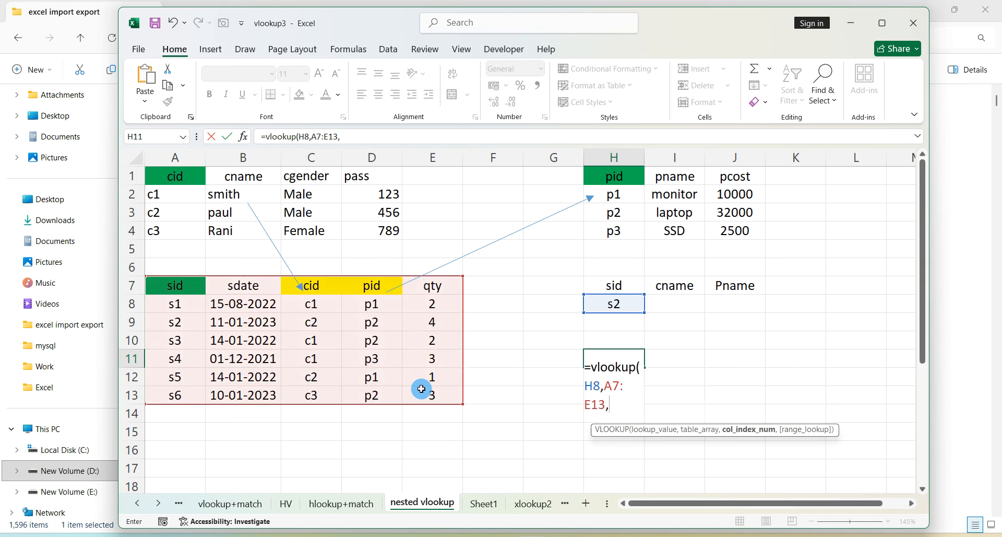
pyautogui.write('3')
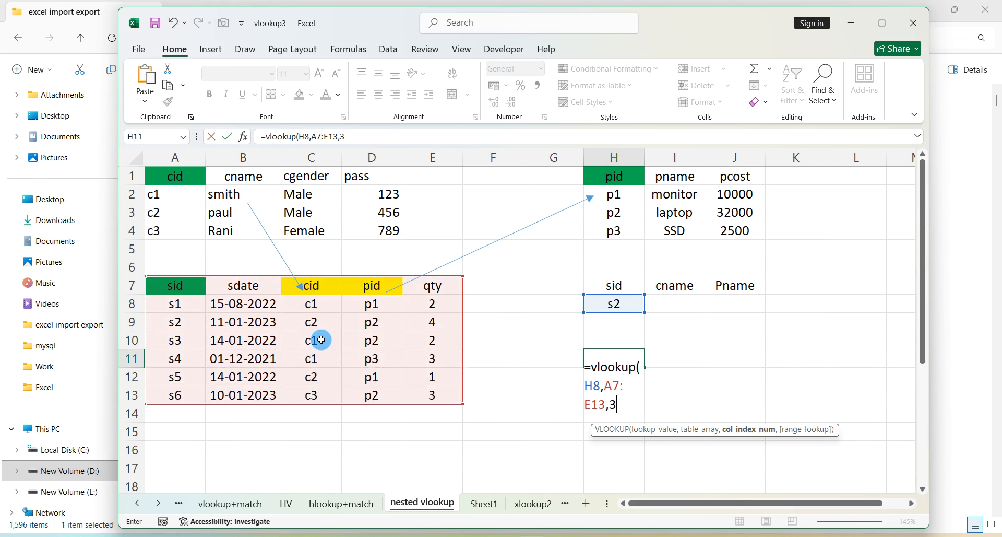
pyautogui.write(',false)')
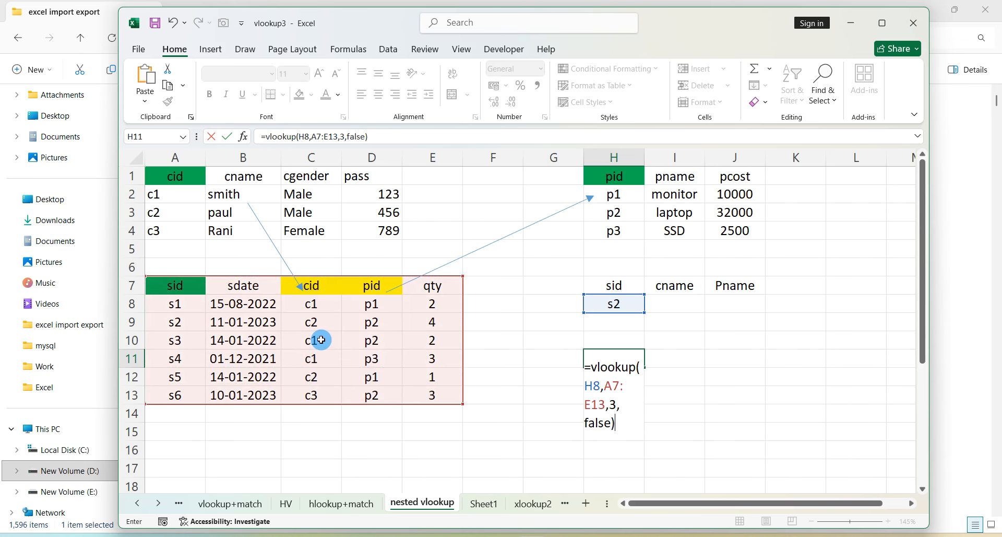
pyautogui.press('Return')
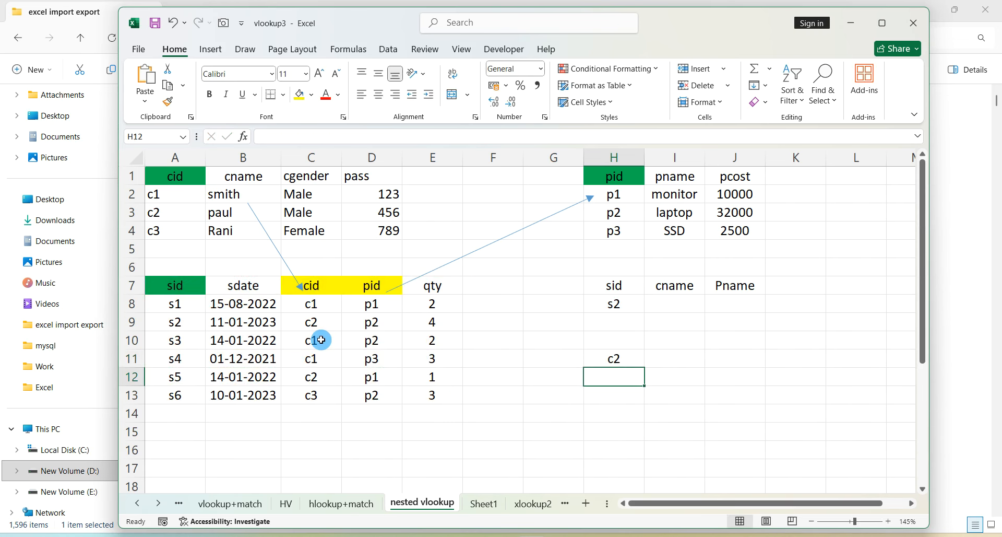
# Step: Enter =VLOOKUP(H11,A1:D4,2,FALSE) in I11 to return the cname for the cid in H11
pyautogui.click(662, 357)
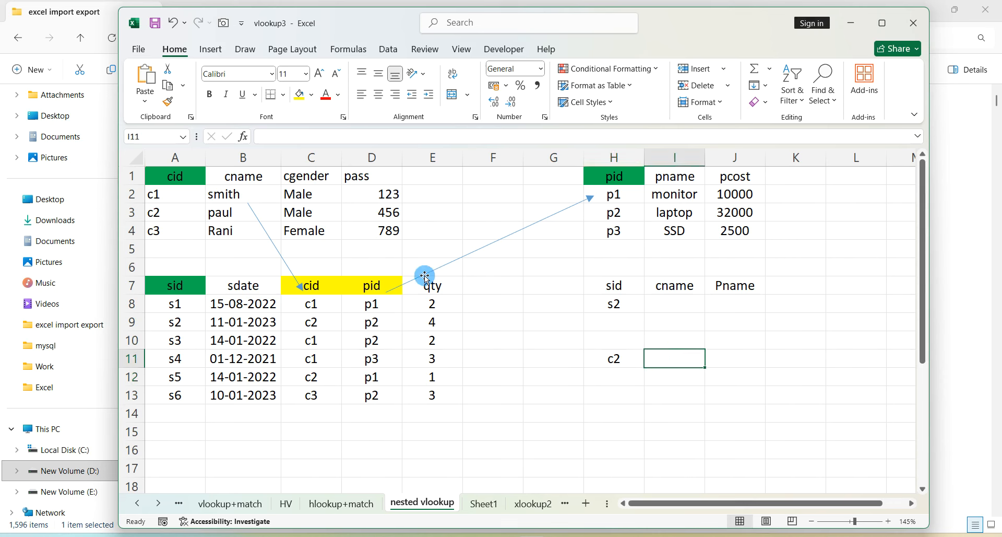
pyautogui.write('=vlookup')
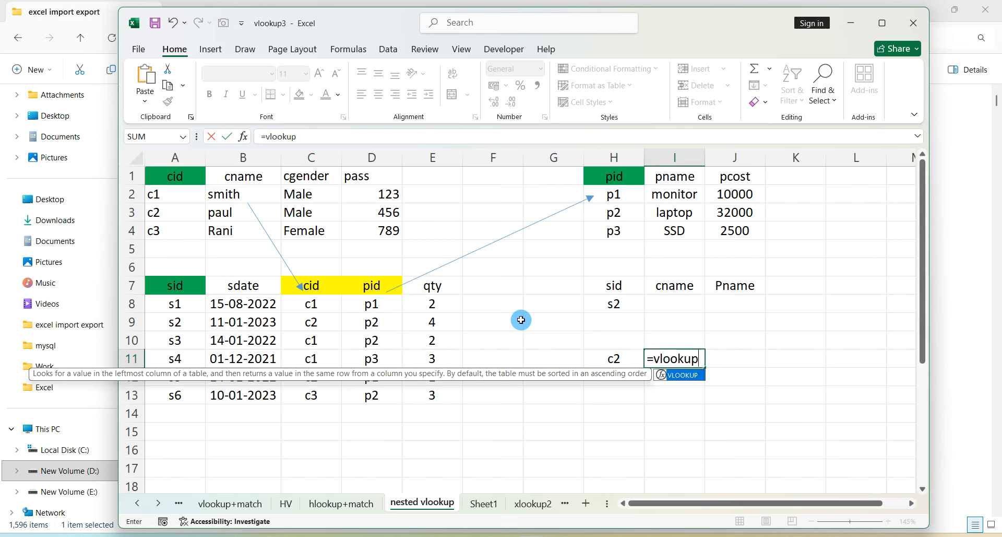
pyautogui.write('(')
pyautogui.click(607, 360)
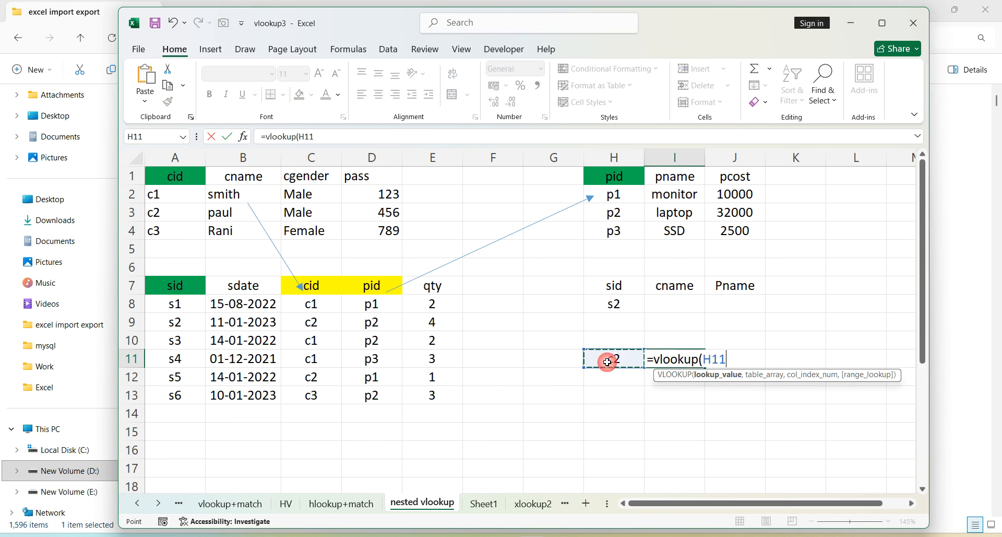
pyautogui.write(',')
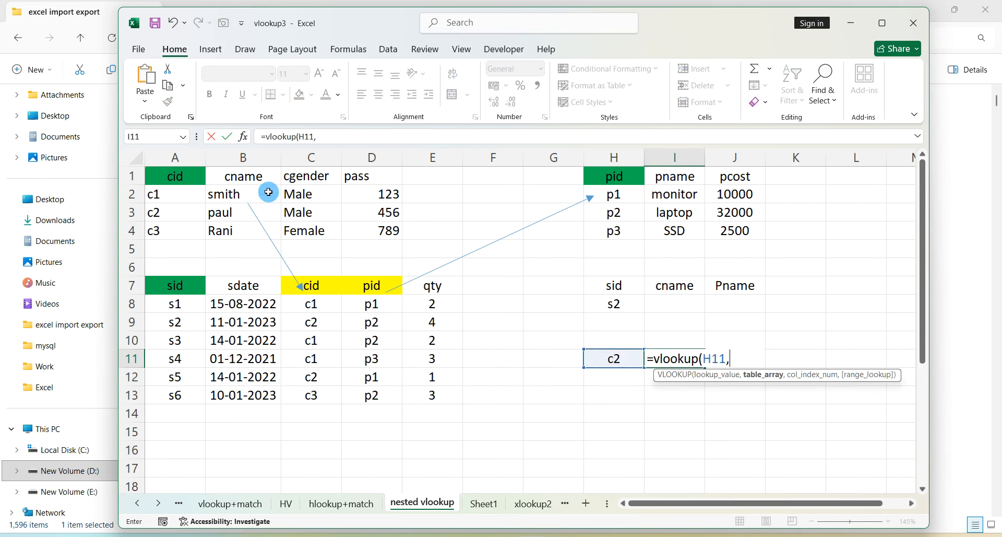
pyautogui.moveTo(175, 175); pyautogui.dragTo(389, 230)
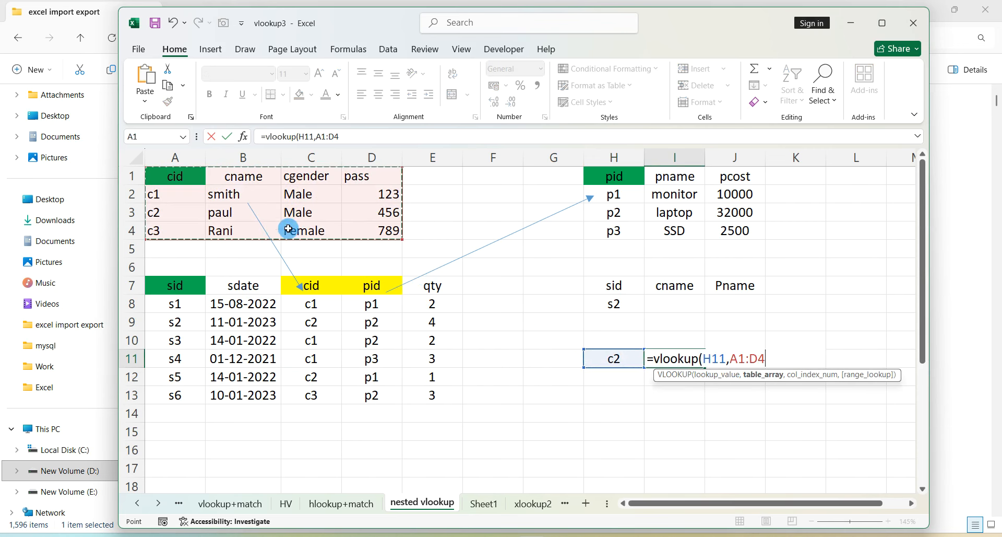
pyautogui.write(',2,')
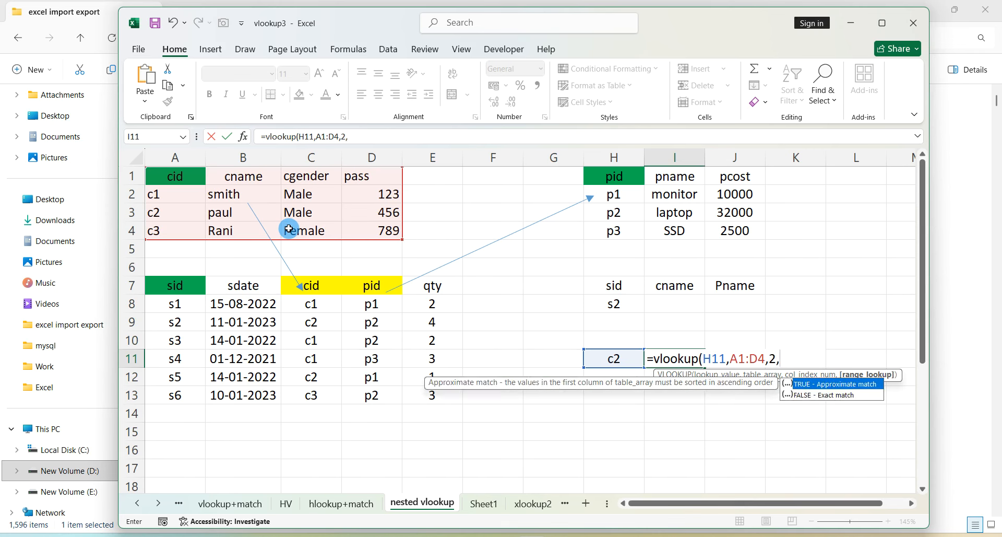
pyautogui.write('false)')
pyautogui.press('Return')
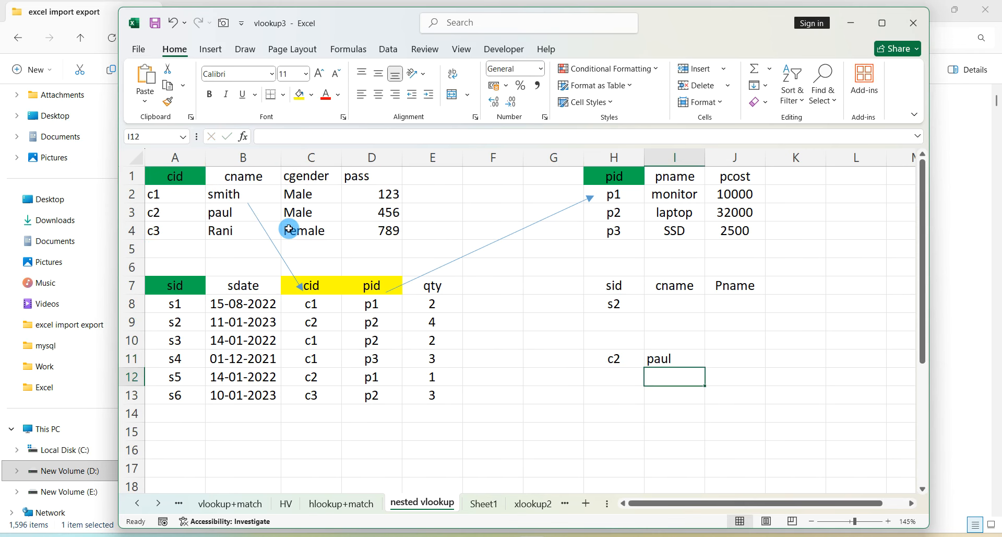
# Step: Copy the VLOOKUP expression from the H11 formula without its equals sign, leaving the cell unchanged
pyautogui.click(638, 357)
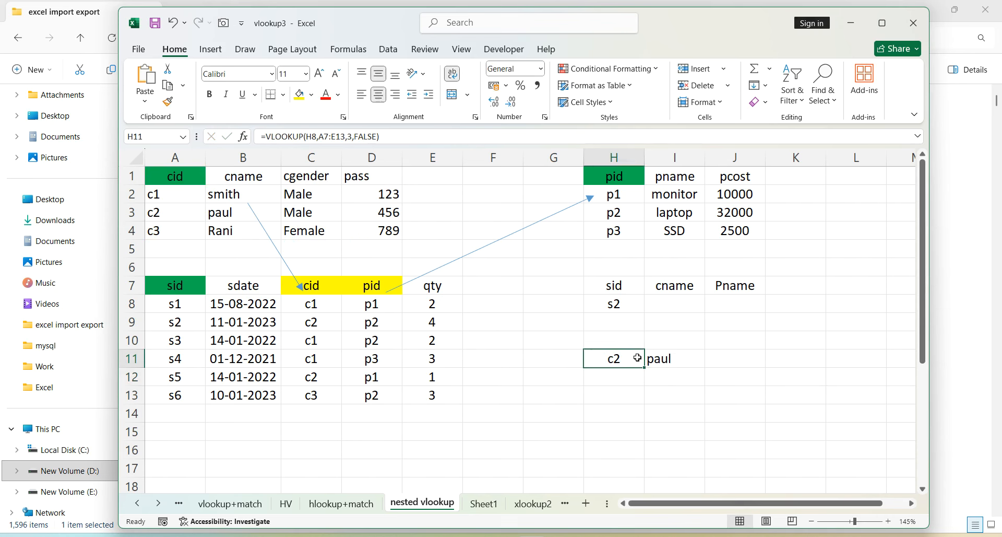
pyautogui.click(656, 357)
pyautogui.click(593, 354)
pyautogui.doubleClick(593, 354)
pyautogui.moveTo(586, 365); pyautogui.dragTo(627, 423)
pyautogui.hotkey('ctrl', 'c')
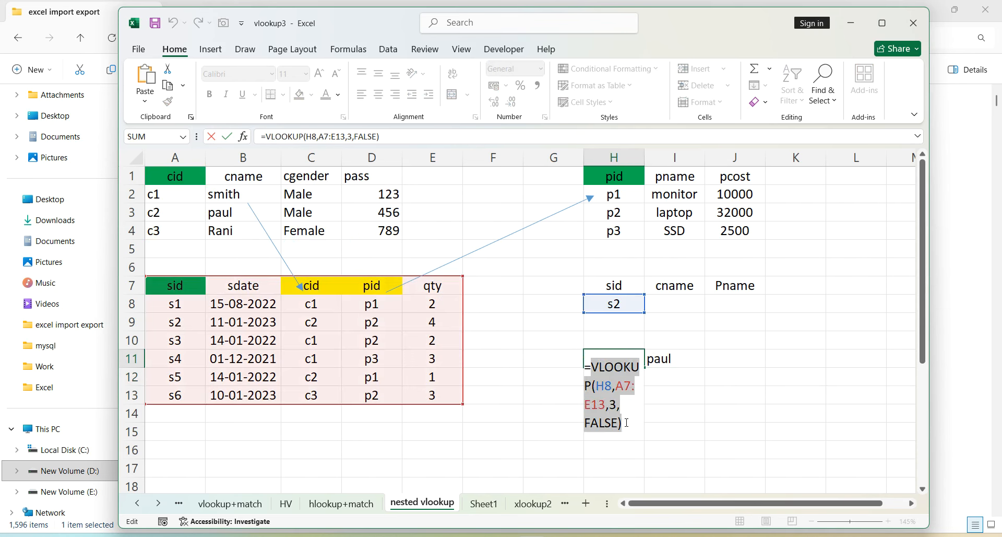
pyautogui.press('Escape')
# Step: Replace the H11 reference in the I11 formula with the copied expression, giving =VLOOKUP(VLOOKUP(H8,A7:E13,3,FALSE),A1:D4,2,FALSE)
pyautogui.click(675, 360)
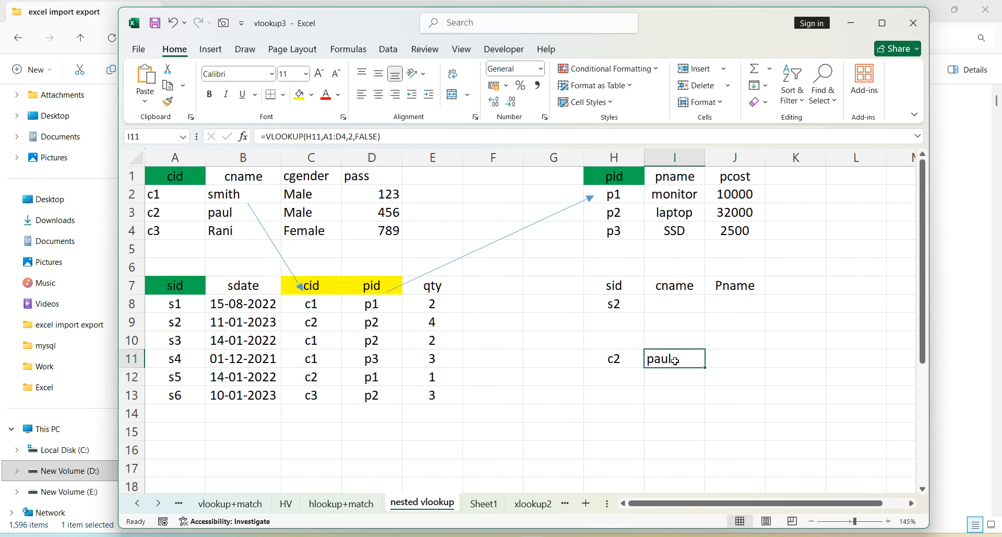
pyautogui.doubleClick(675, 360)
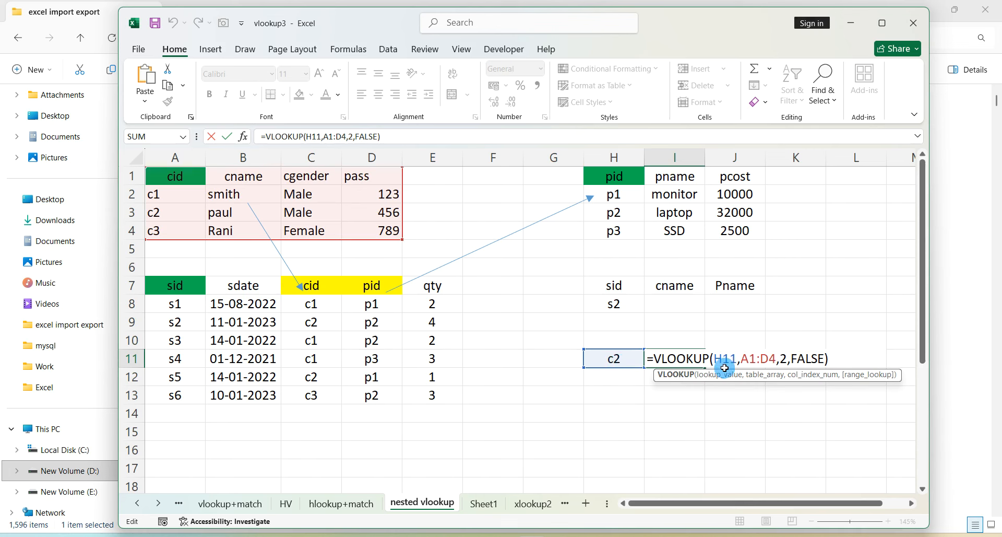
pyautogui.click(729, 361)
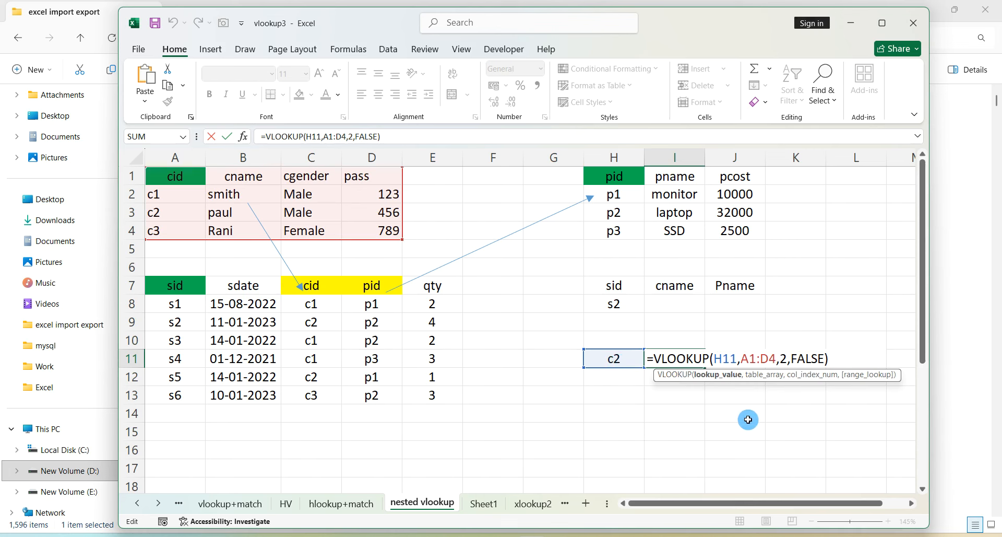
pyautogui.press('BackSpace')
pyautogui.press('BackSpace')
pyautogui.press('BackSpace')
pyautogui.hotkey('ctrl', 'v')
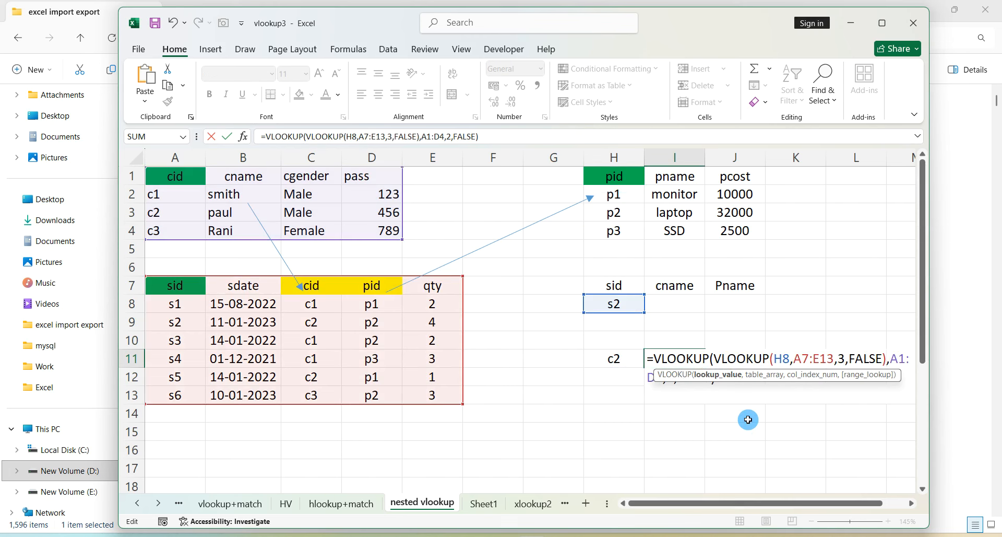
pyautogui.press('Return')
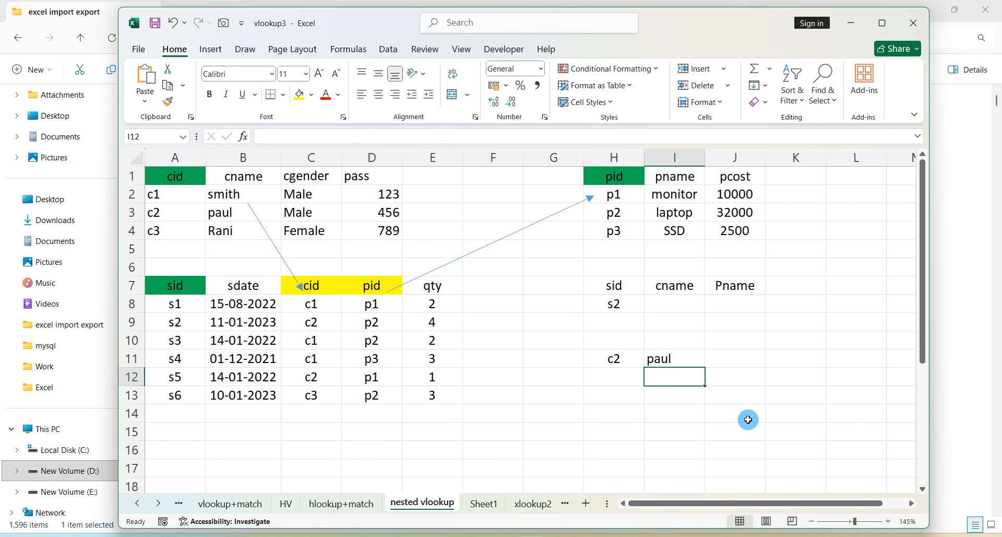
# Step: Delete the helper formula in H11 and move the nested VLOOKUP from I11 to I8
pyautogui.click(601, 355)
pyautogui.press('Delete')
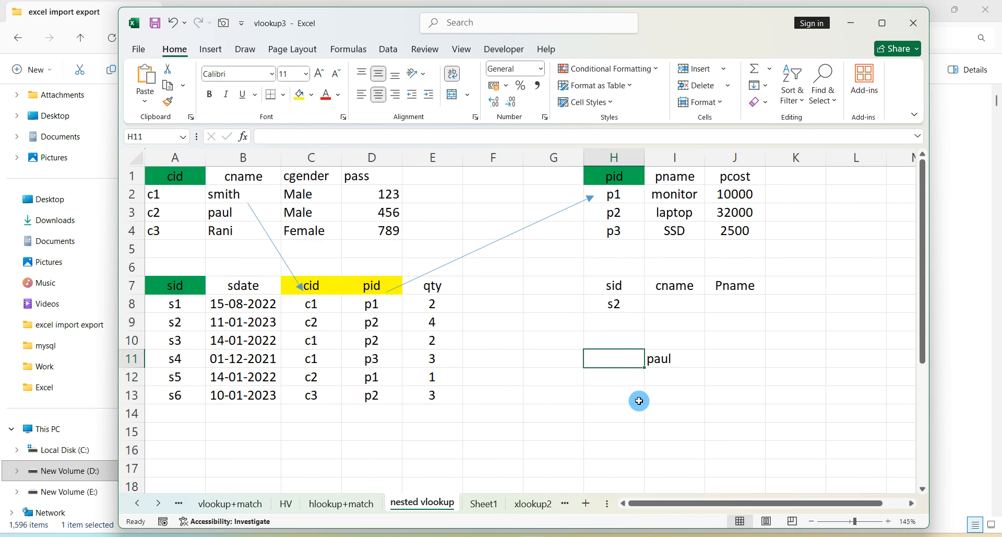
pyautogui.click(676, 354)
pyautogui.moveTo(674, 348); pyautogui.dragTo(677, 305)
pyautogui.click(679, 347)
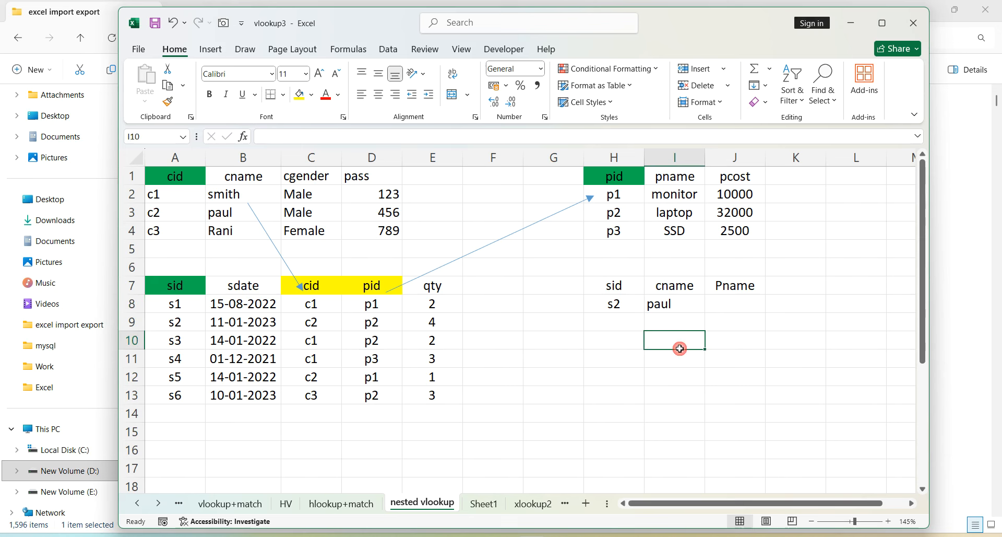
# Step: Set the sid in H8 to s6 and open the nested VLOOKUP formula in I8
pyautogui.click(608, 308)
pyautogui.write('s6')
pyautogui.click(671, 383)
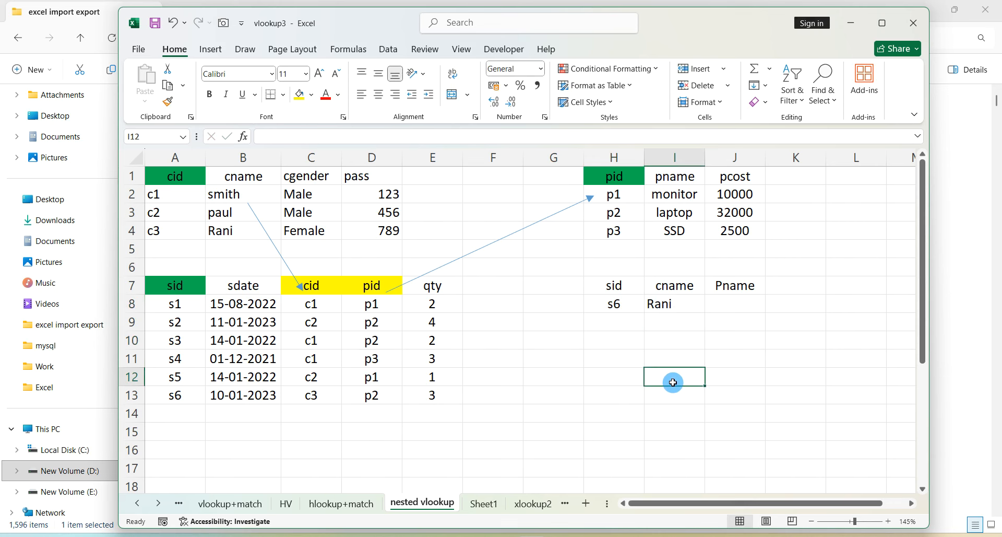
pyautogui.doubleClick(667, 307)
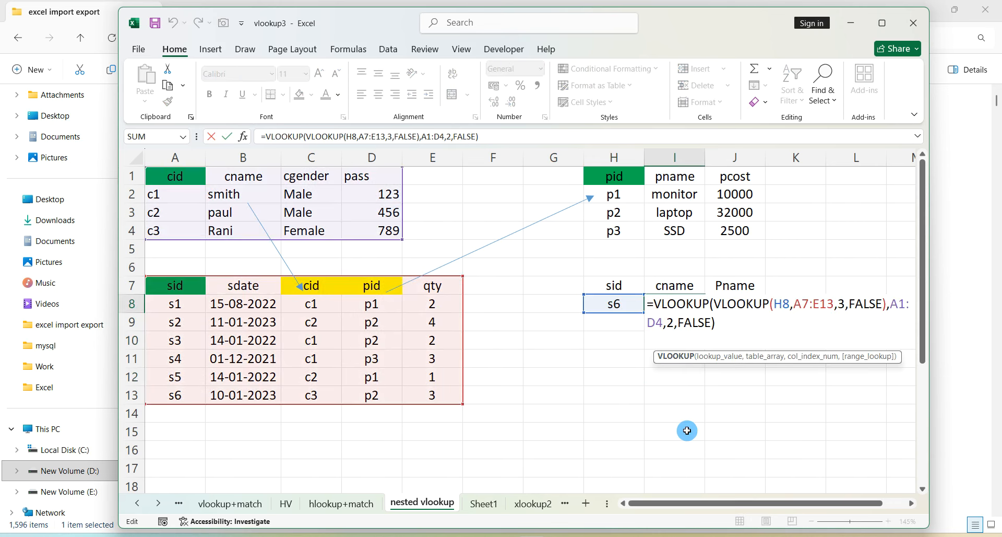
# Step: Review the nested VLOOKUP in I8 and commit the formula
pyautogui.moveTo(675, 286)
pyautogui.mouseDown()
pyautogui.moveTo(754, 276)
pyautogui.moveTo(758, 290)
pyautogui.mouseUp()
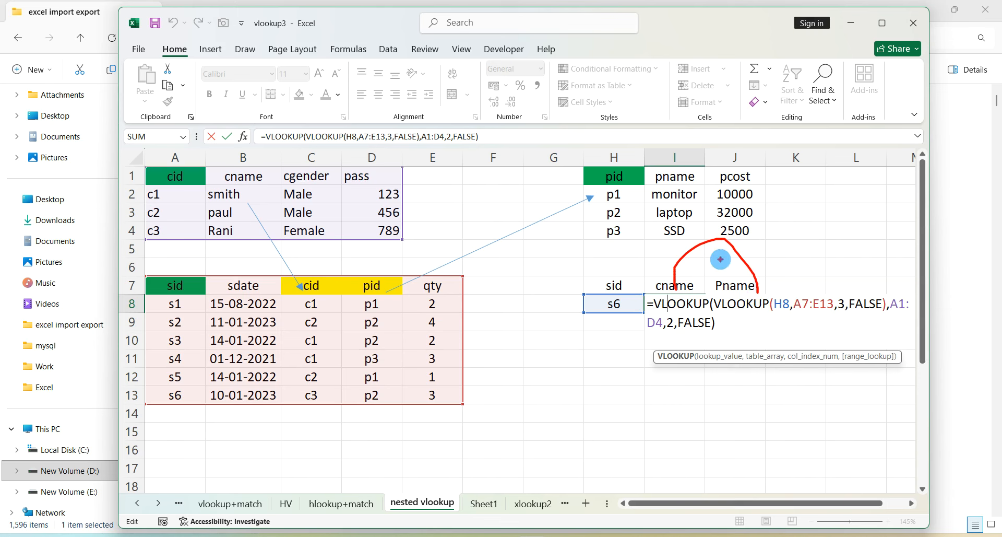
pyautogui.moveTo(716, 273); pyautogui.dragTo(795, 184)
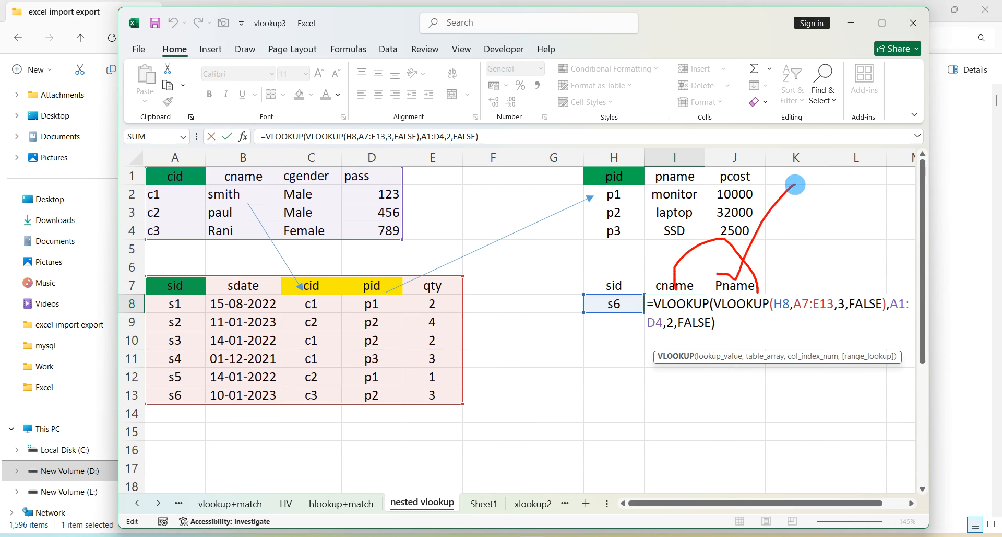
pyautogui.hotkey('ctrl', 'Return')
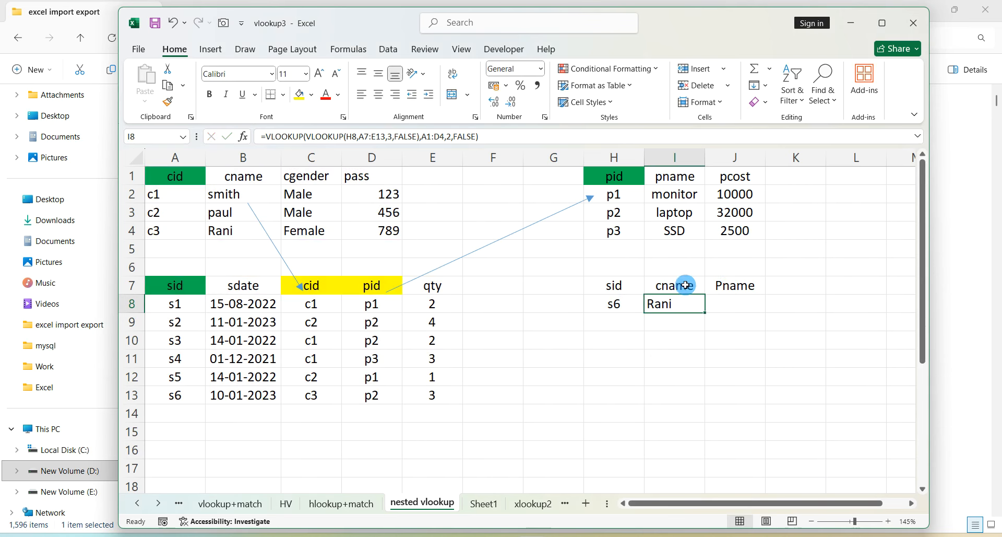
pyautogui.click(553, 376)
# Step: Open the xlookup2 sheet and clear the range F2:H7 below the SID, Name and city headers
pyautogui.click(528, 502)
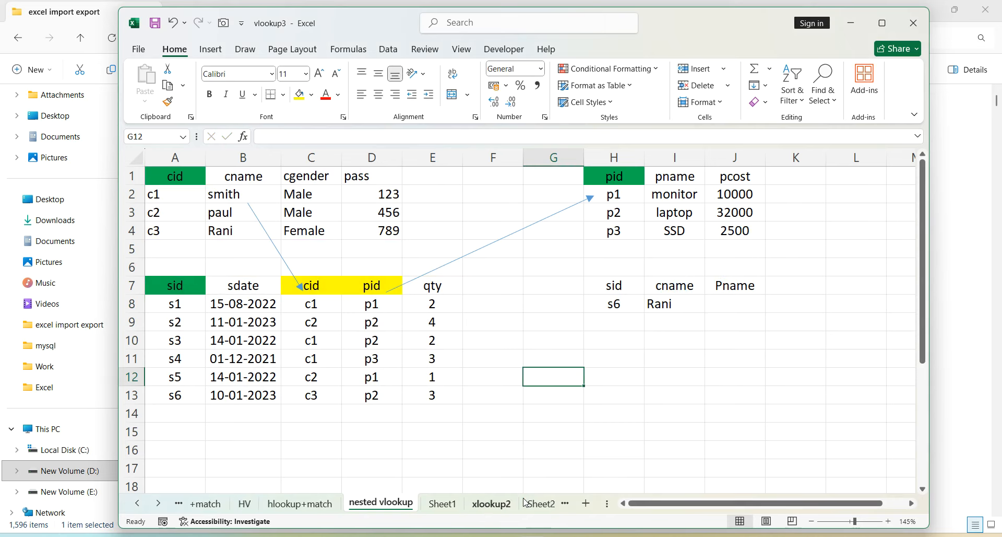
pyautogui.scroll(-3, 623, 361)
pyautogui.moveTo(752, 300); pyautogui.dragTo(542, 190)
pyautogui.press('Delete')
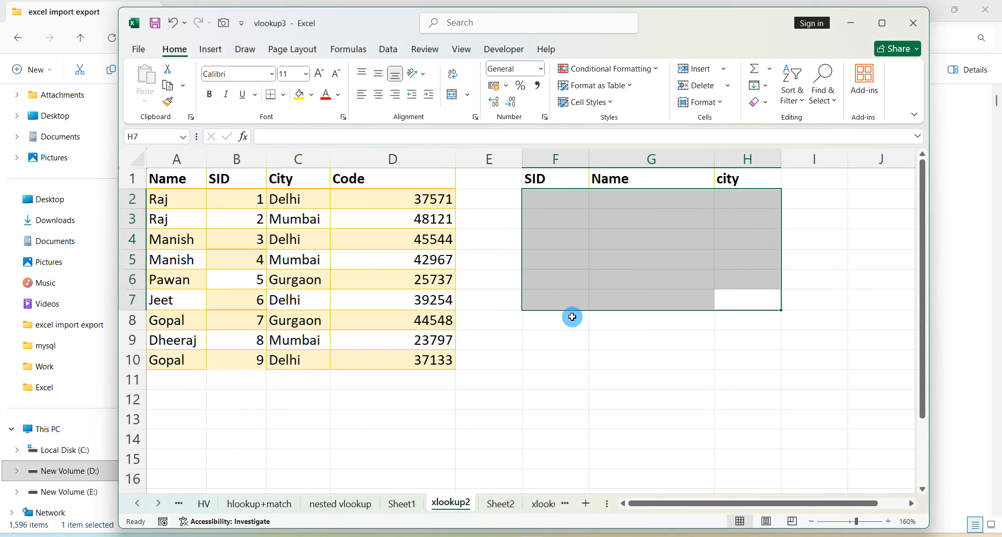
pyautogui.click(572, 317)
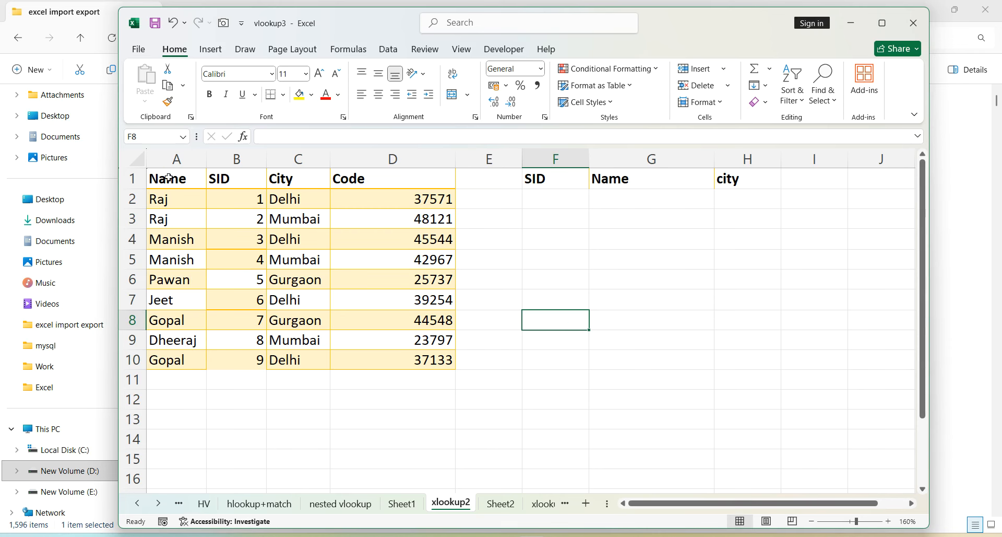
# Step: Examine the source table A1:D10 and its Name, SID, City and Code columns
pyautogui.moveTo(168, 178); pyautogui.dragTo(433, 368)
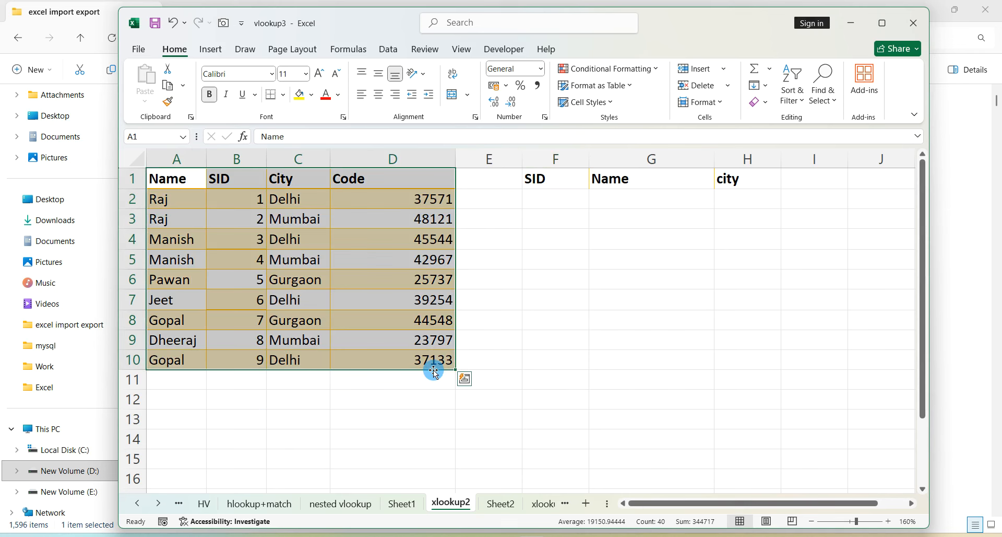
pyautogui.click(408, 327)
pyautogui.moveTo(202, 183); pyautogui.dragTo(194, 299)
pyautogui.moveTo(244, 176); pyautogui.dragTo(245, 271)
pyautogui.moveTo(295, 179); pyautogui.dragTo(303, 279)
pyautogui.moveTo(352, 179); pyautogui.dragTo(360, 260)
pyautogui.click(486, 278)
# Step: Enter 5 as the lookup SID in F2
pyautogui.click(556, 198)
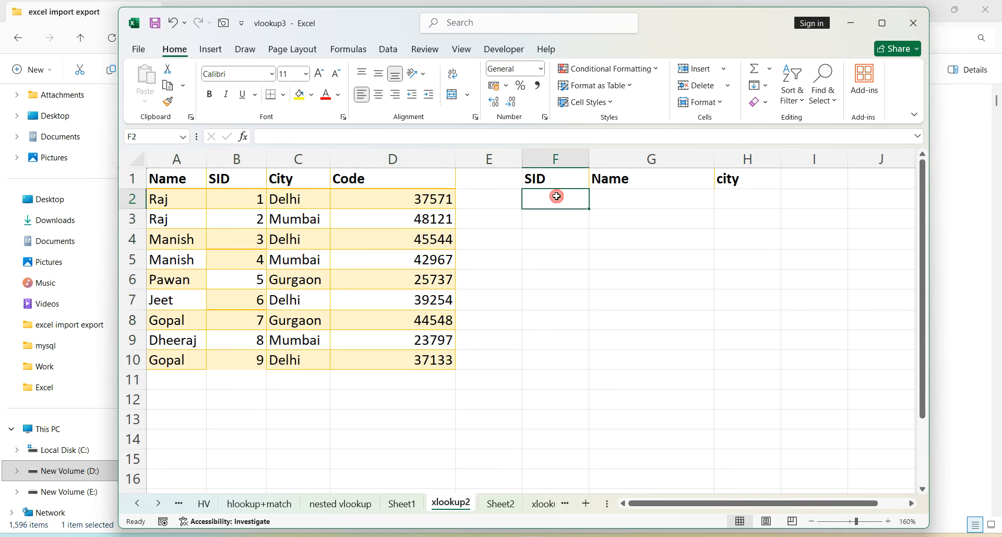
pyautogui.write('5')
pyautogui.click(626, 313)
# Step: Enter =VLOOKUP(F2,A1:D10,1,FALSE) in G2 to look up the name for the SID
pyautogui.click(618, 201)
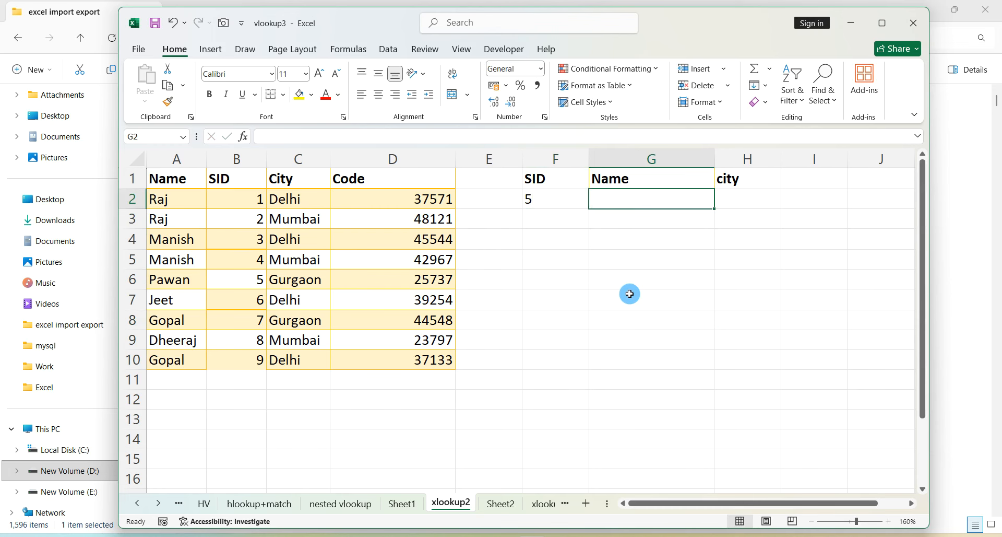
pyautogui.write('=')
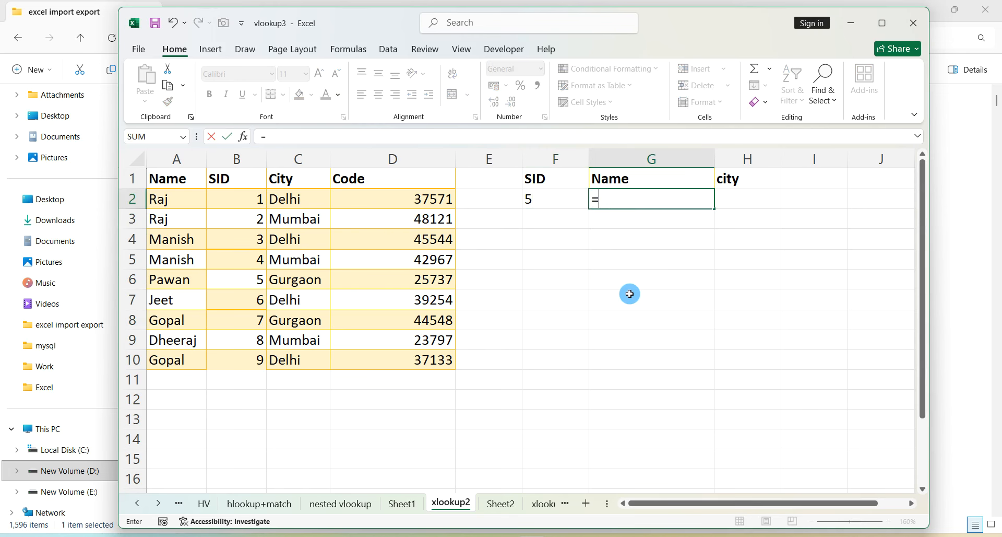
pyautogui.write('vlookup(')
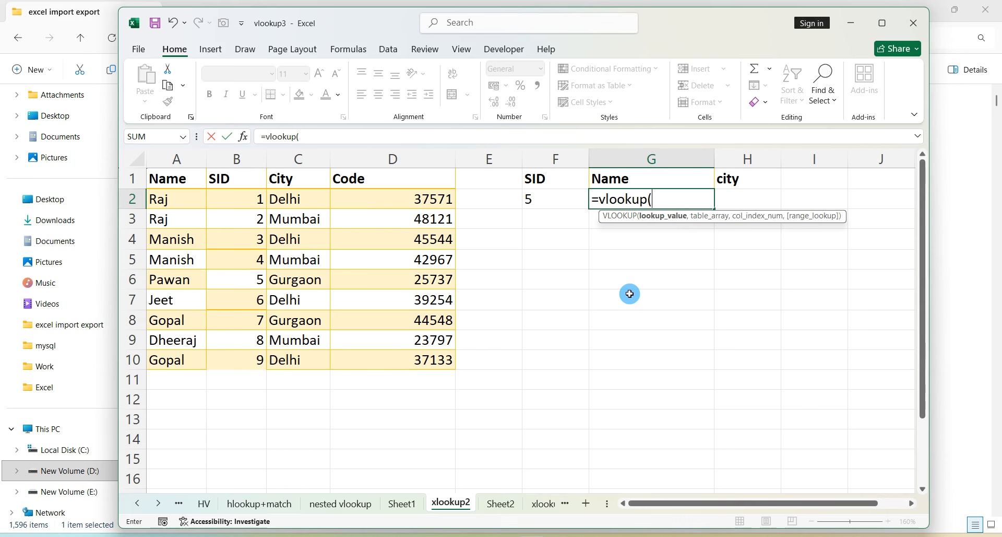
pyautogui.click(560, 195)
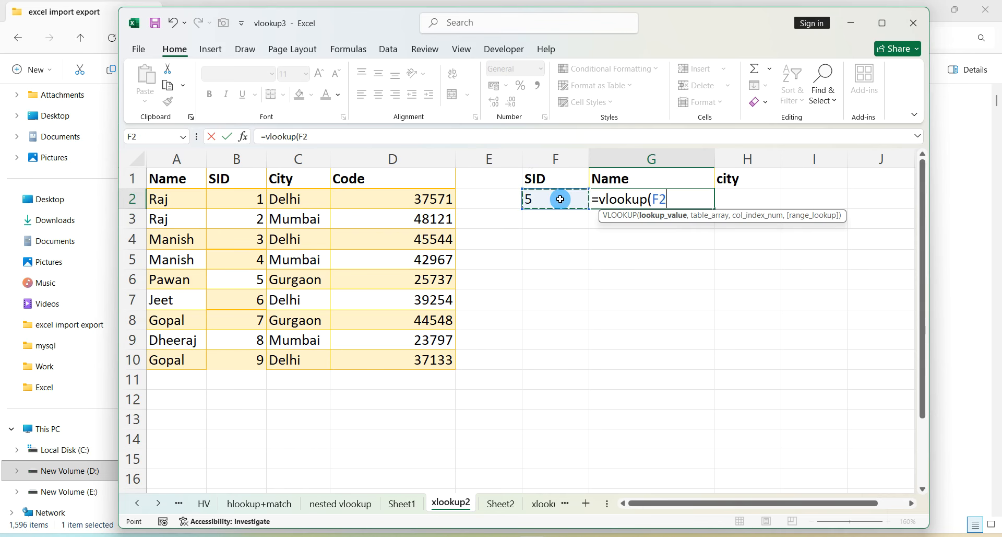
pyautogui.write(',')
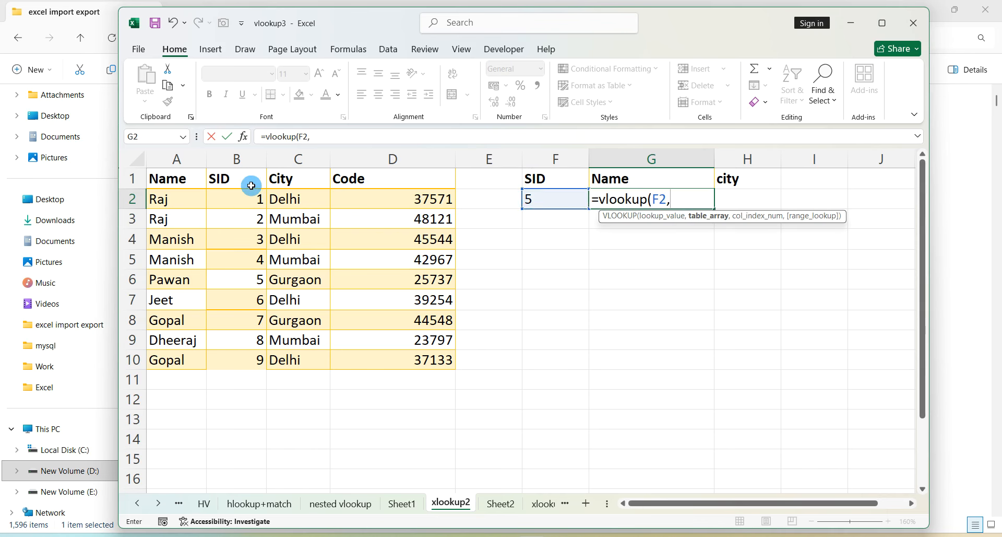
pyautogui.moveTo(196, 179); pyautogui.dragTo(386, 365)
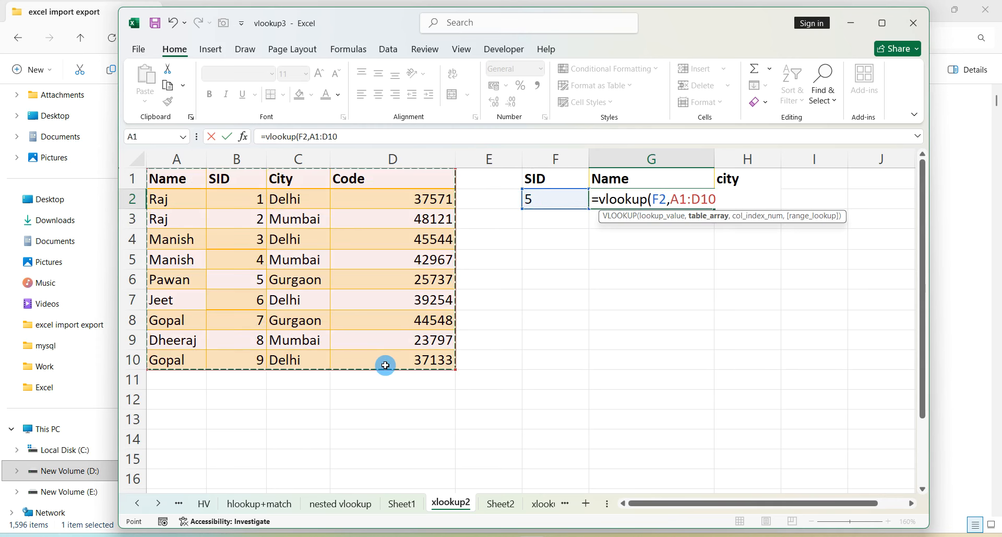
pyautogui.write(',')
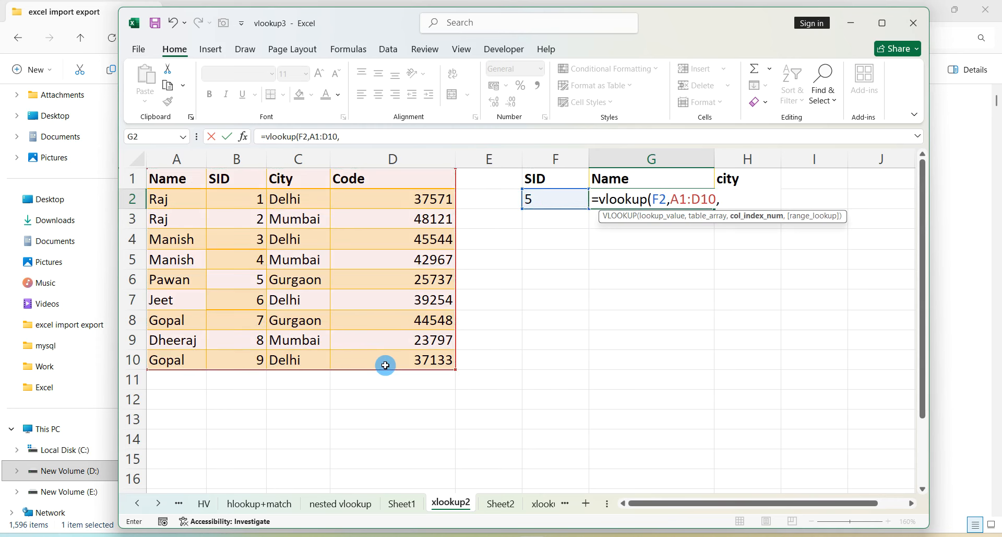
pyautogui.write('1')
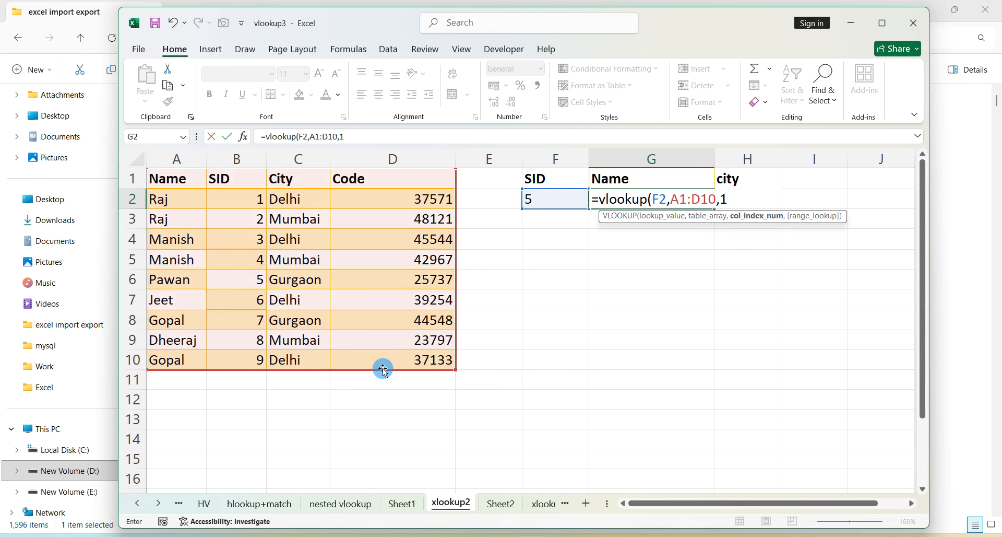
pyautogui.write(',false)')
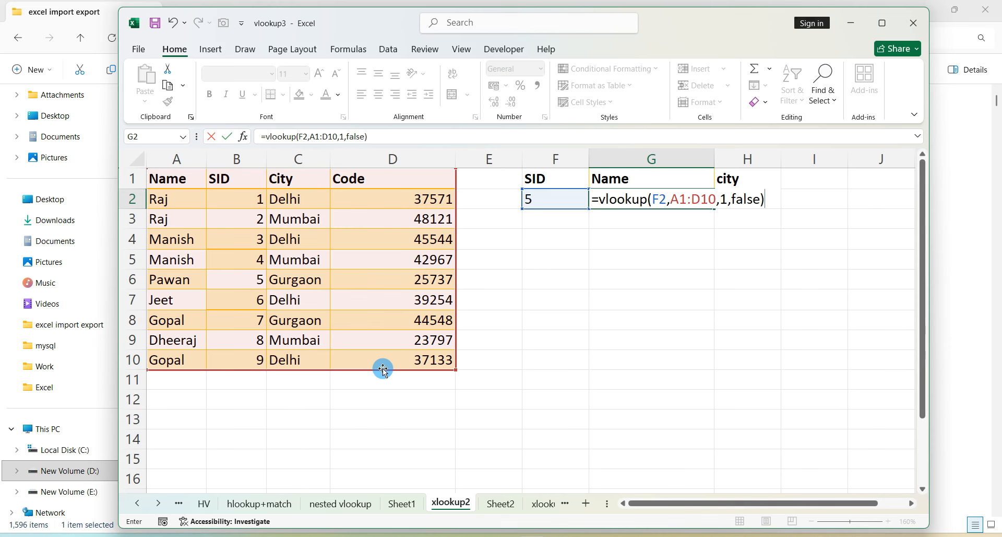
pyautogui.press('Return')
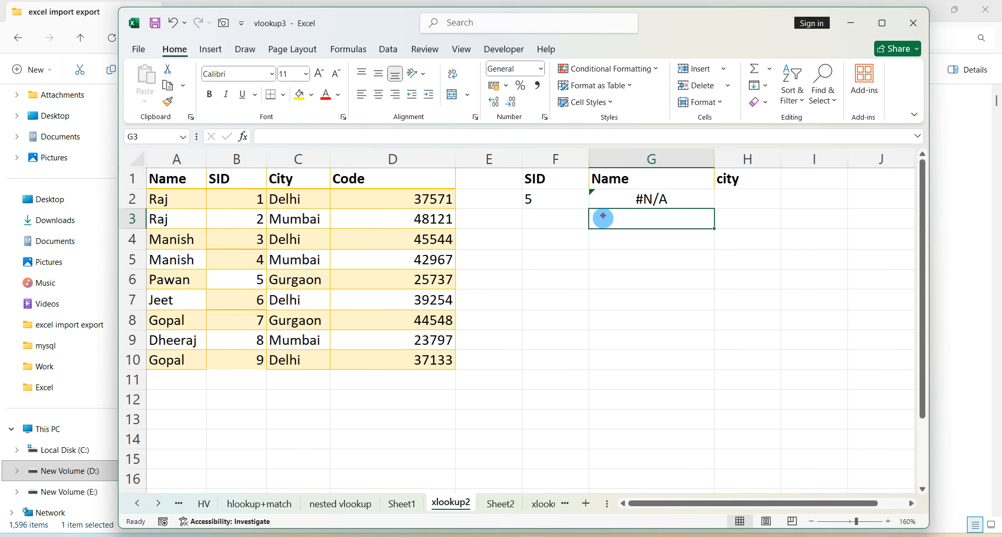
# Step: Examine the name lookup result in G2 against the order of the SID and Name columns in the source table
pyautogui.hotkey('ctrl', '2')
pyautogui.moveTo(600, 181)
pyautogui.mouseDown()
pyautogui.moveTo(590, 196)
pyautogui.moveTo(736, 194)
pyautogui.moveTo(630, 180)
pyautogui.mouseUp()
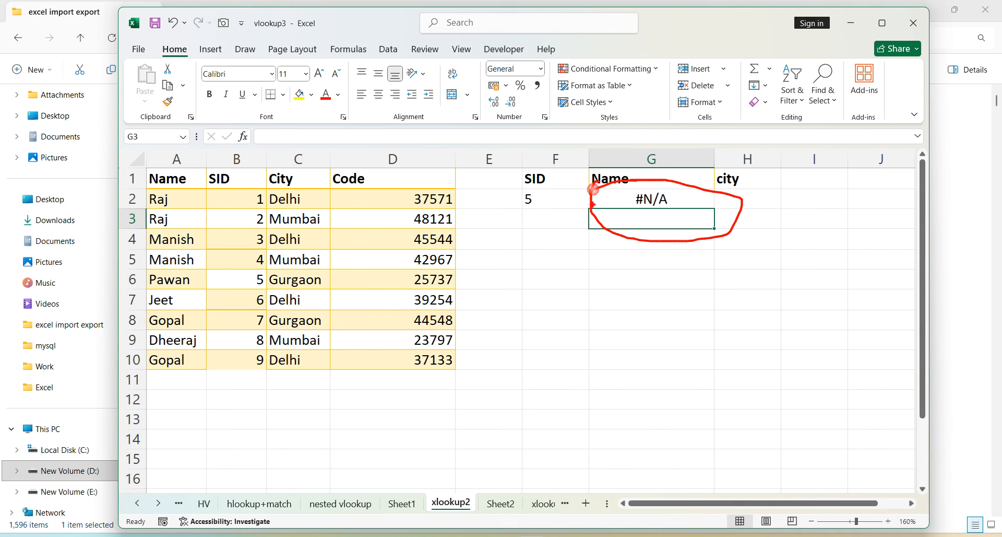
pyautogui.moveTo(607, 259)
pyautogui.mouseDown()
pyautogui.moveTo(694, 269)
pyautogui.moveTo(710, 251)
pyautogui.mouseUp()
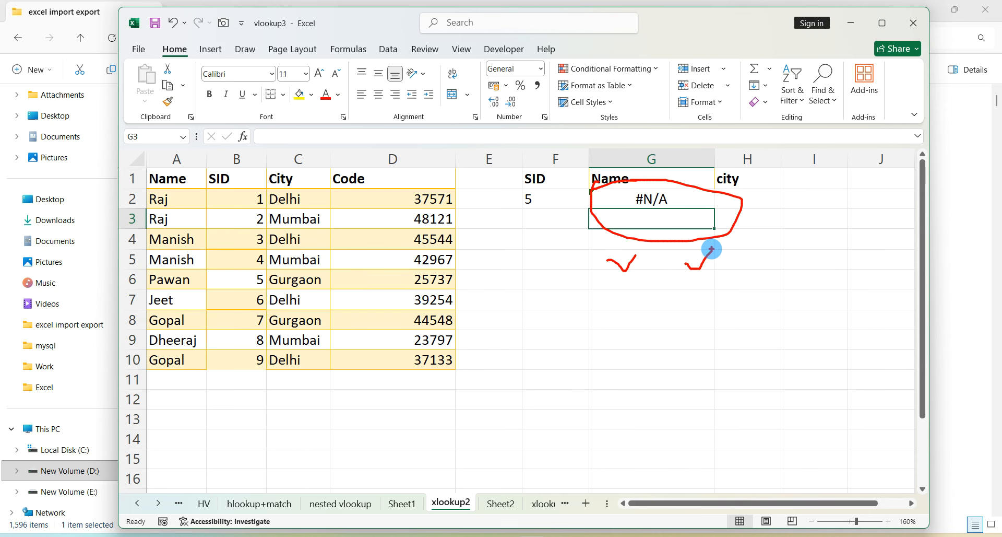
pyautogui.press('Escape')
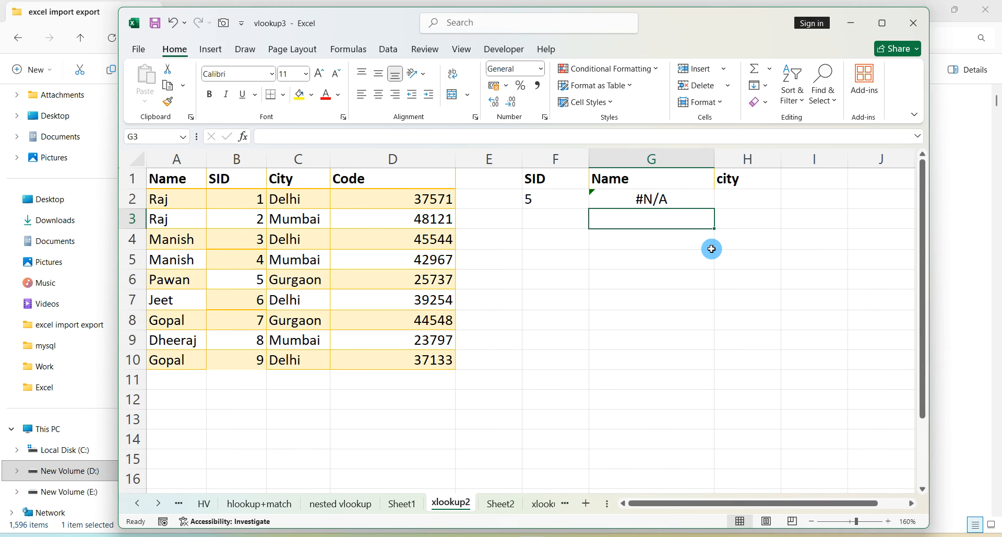
pyautogui.click(538, 199)
pyautogui.click(633, 183)
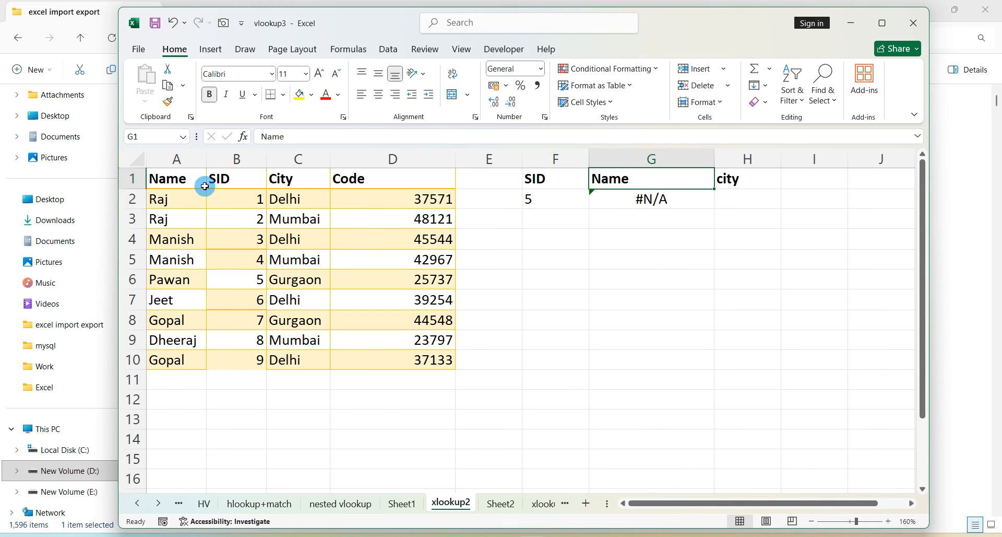
pyautogui.moveTo(220, 179); pyautogui.dragTo(161, 182)
pyautogui.click(323, 257)
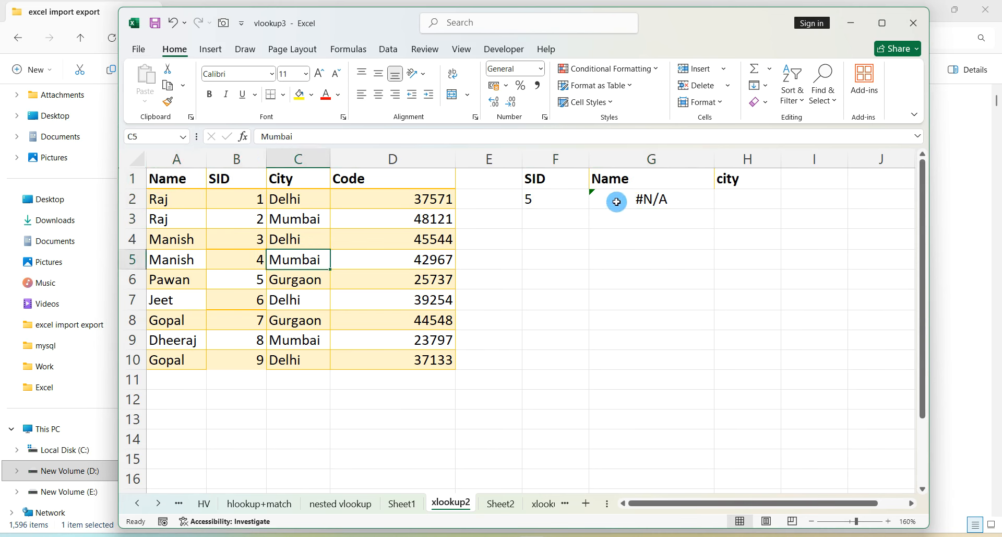
pyautogui.click(611, 256)
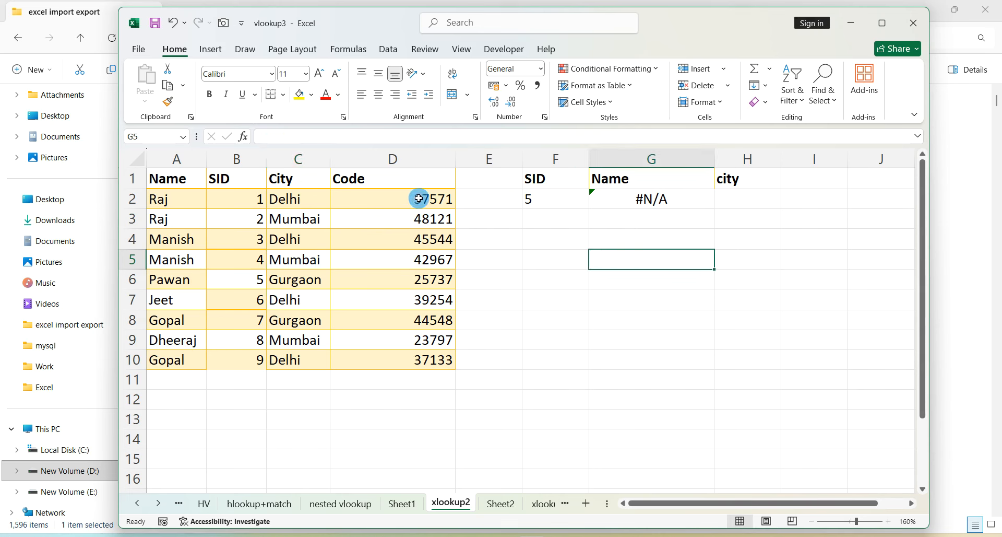
pyautogui.click(575, 277)
# Step: Enter =VLOOKUP(F2,A1:D10,3,FALSE) in H2 to look up the city for the SID
pyautogui.click(742, 195)
pyautogui.write('=')
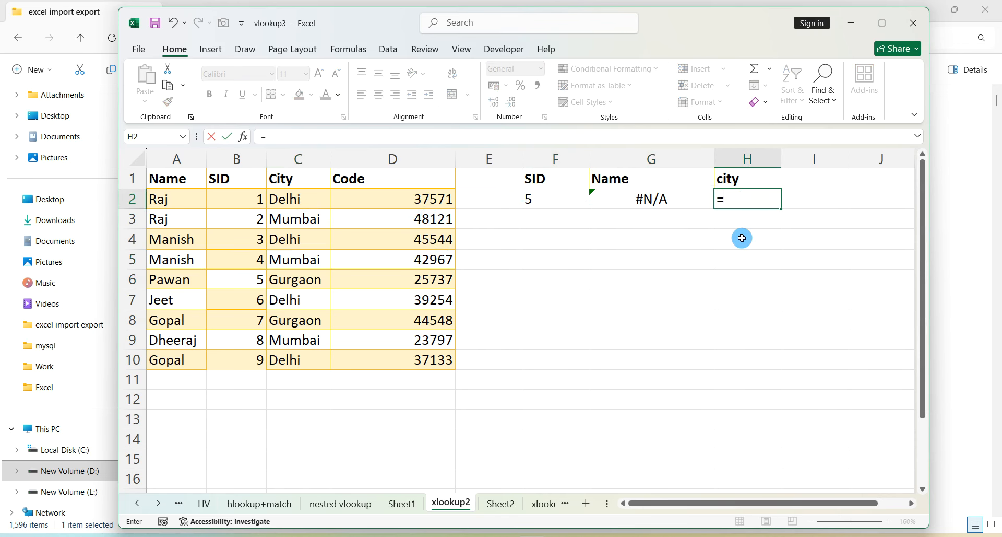
pyautogui.write('vlookup(')
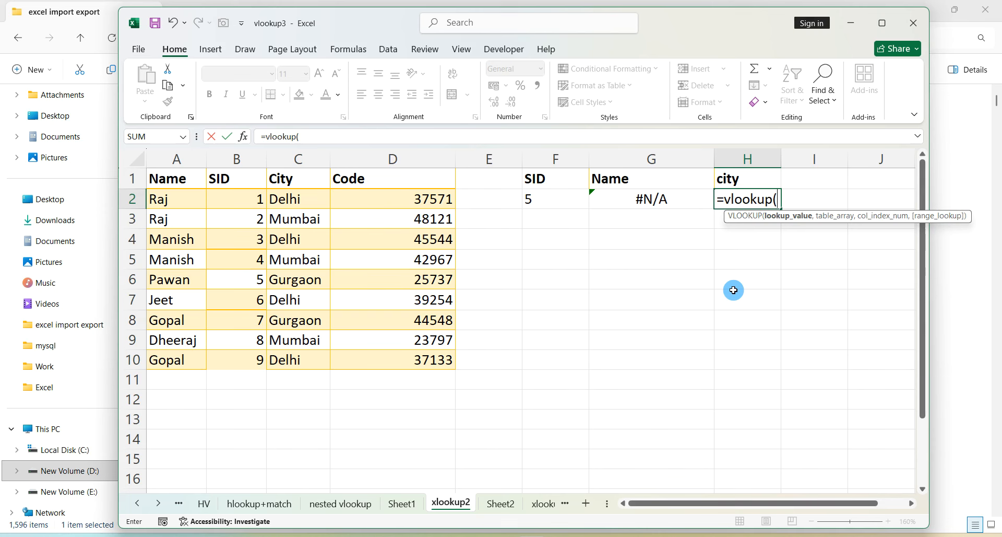
pyautogui.click(577, 203)
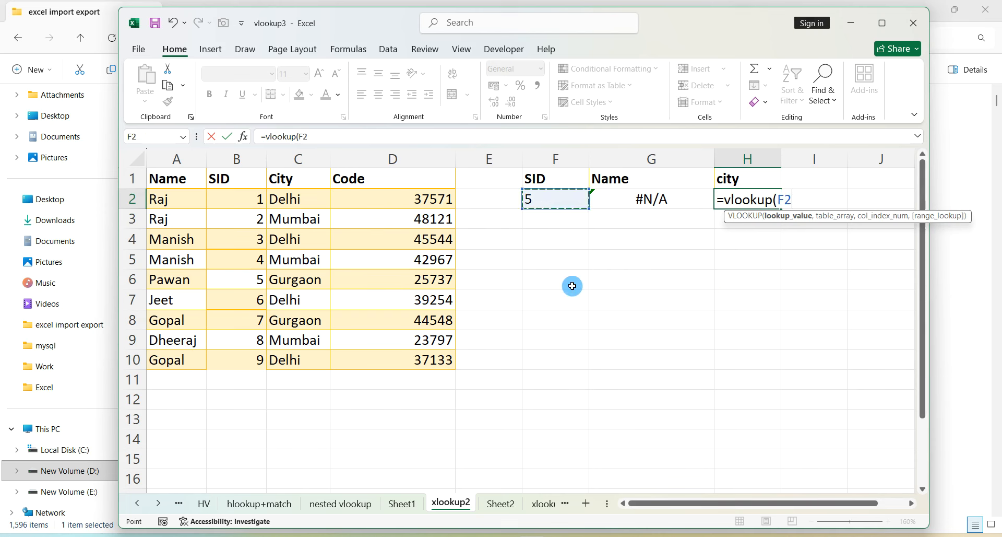
pyautogui.write(',')
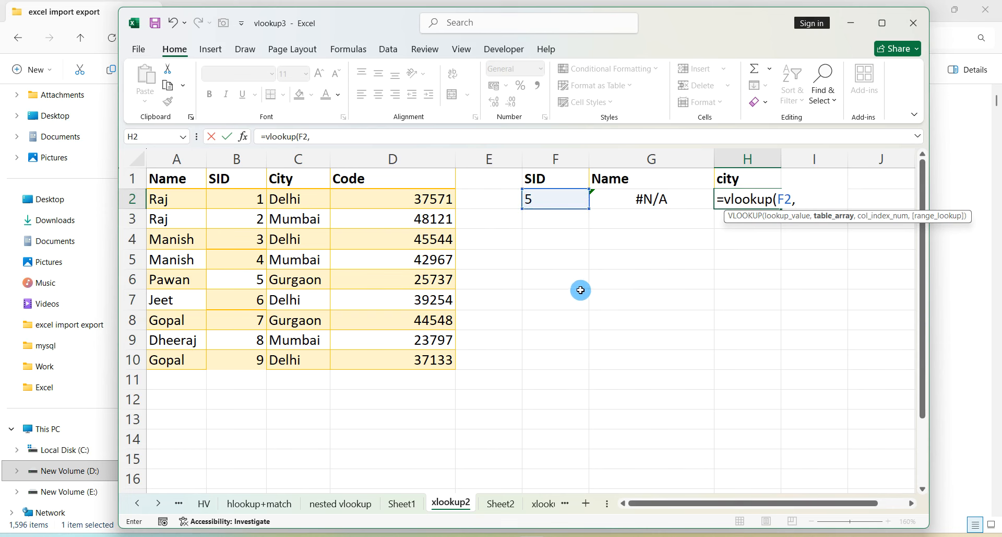
pyautogui.moveTo(184, 182); pyautogui.dragTo(393, 357)
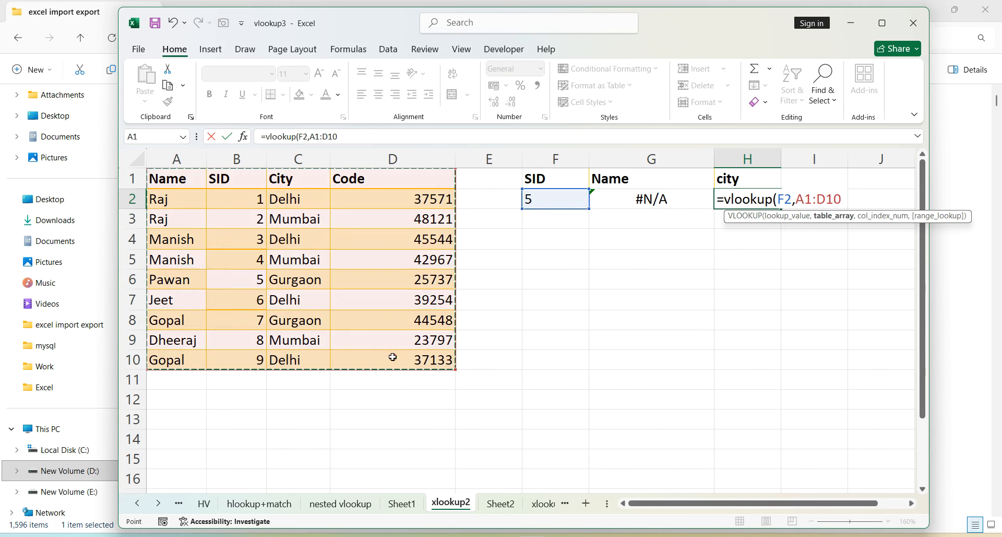
pyautogui.write(',')
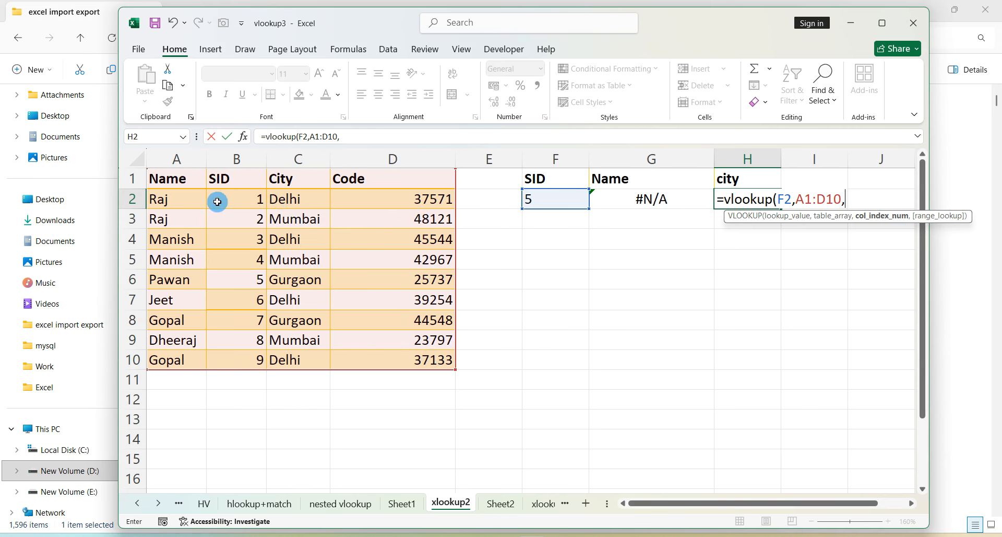
pyautogui.write('3')
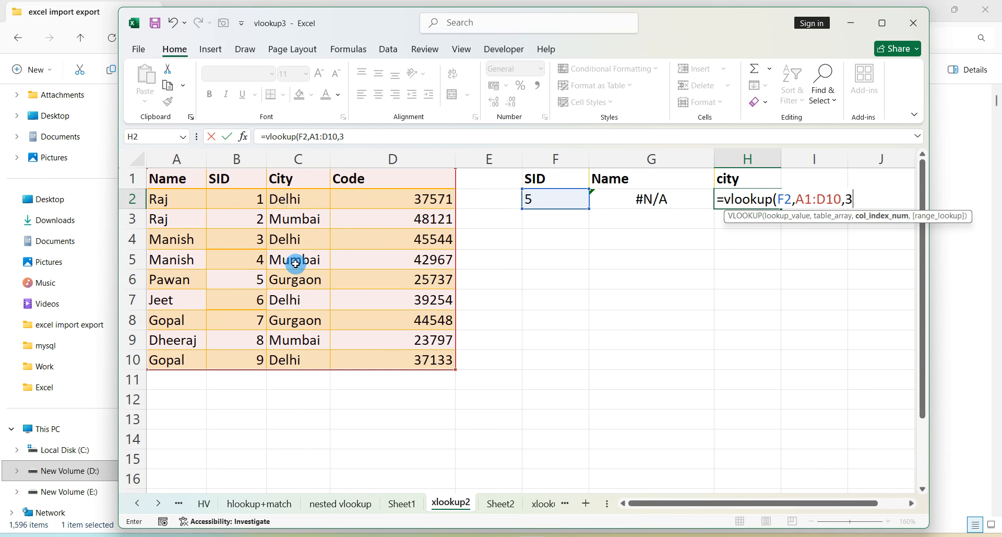
pyautogui.write(',false)')
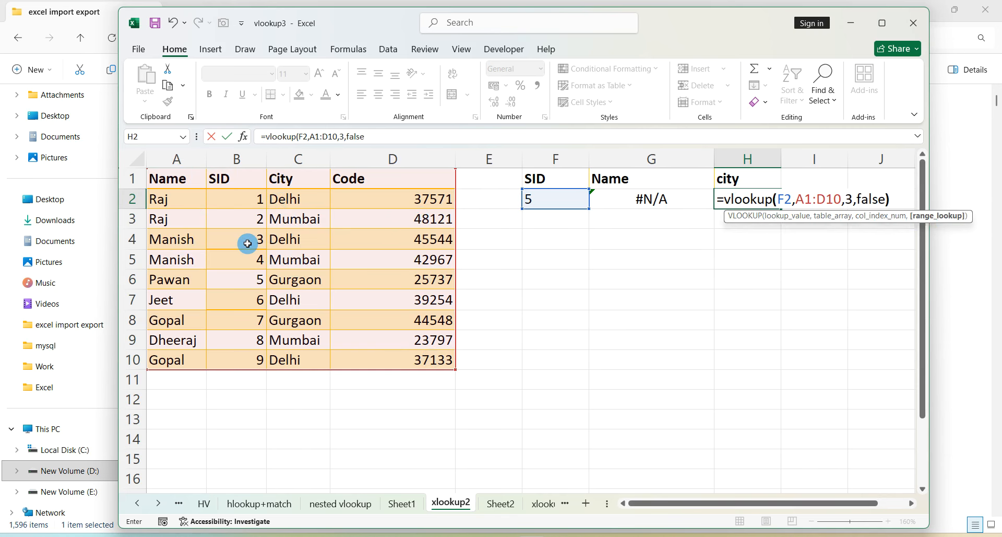
pyautogui.press('Return')
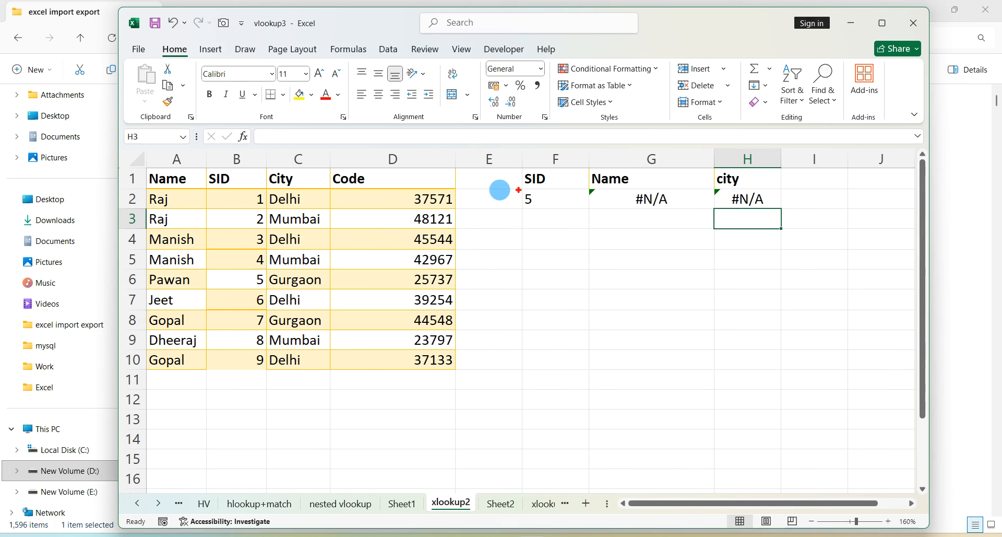
# Step: Examine the city lookup result in H2 against the Name column that starts the lookup range
pyautogui.moveTo(781, 163); pyautogui.dragTo(737, 227)
pyautogui.moveTo(741, 178)
pyautogui.mouseDown()
pyautogui.moveTo(763, 228)
pyautogui.moveTo(659, 312)
pyautogui.moveTo(673, 311)
pyautogui.mouseUp()
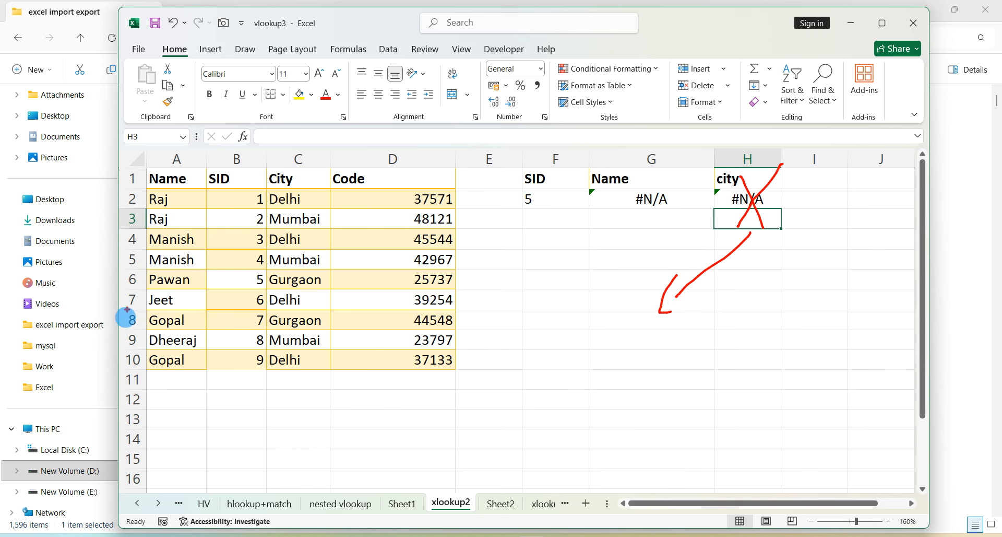
pyautogui.moveTo(174, 165); pyautogui.dragTo(164, 342)
pyautogui.moveTo(140, 281); pyautogui.dragTo(194, 253)
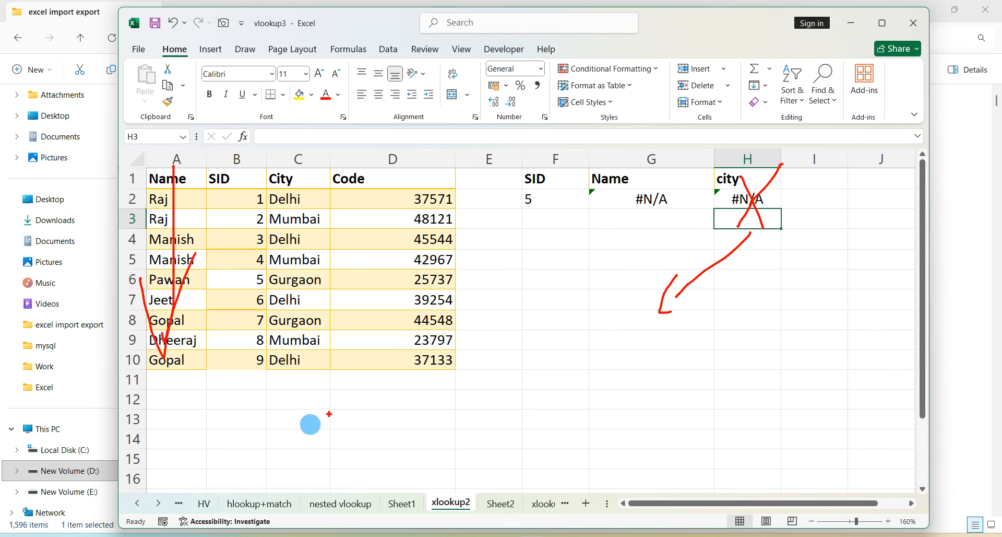
pyautogui.moveTo(534, 166)
pyautogui.mouseDown()
pyautogui.moveTo(554, 161)
pyautogui.moveTo(477, 104)
pyautogui.moveTo(325, 142)
pyautogui.moveTo(360, 153)
pyautogui.moveTo(175, 368)
pyautogui.mouseUp()
pyautogui.moveTo(198, 177); pyautogui.dragTo(330, 365)
pyautogui.press('Escape')
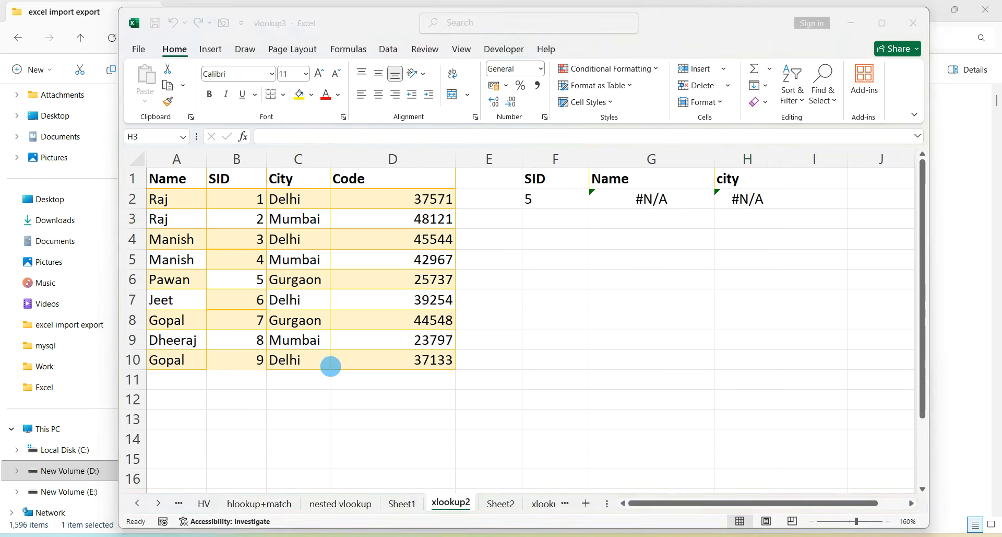
# Step: Replace the city formula in H2 with =VLOOKUP(F2,B1:D10,2,FALSE) so the lookup range starts at the SID column
pyautogui.click(744, 199)
pyautogui.press('F2')
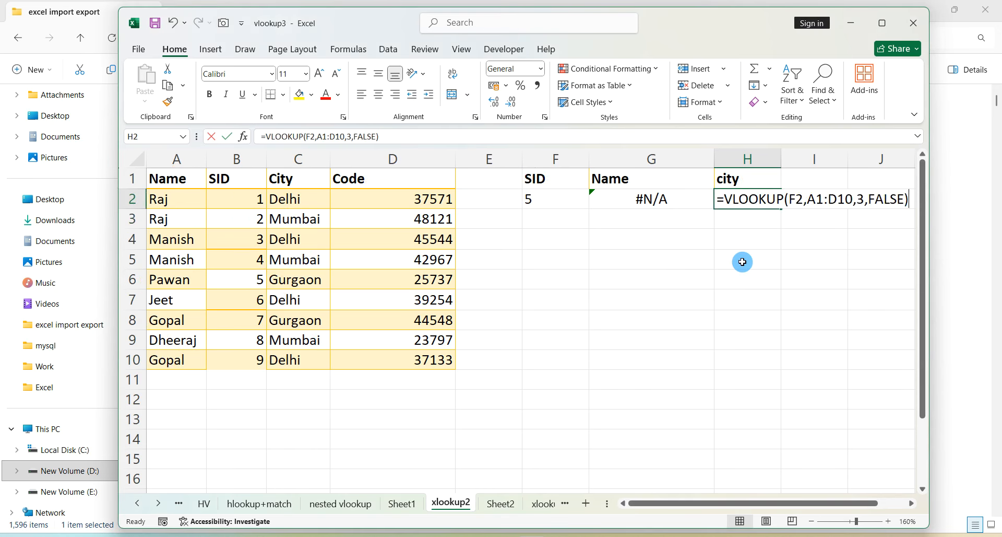
pyautogui.press('Escape')
pyautogui.write('=vlookup(')
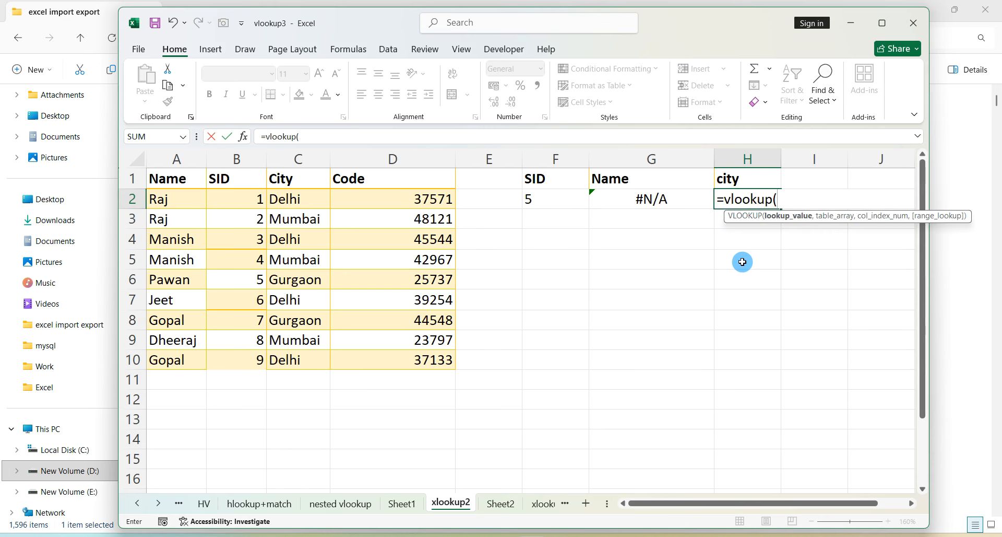
pyautogui.click(568, 199)
pyautogui.write('h')
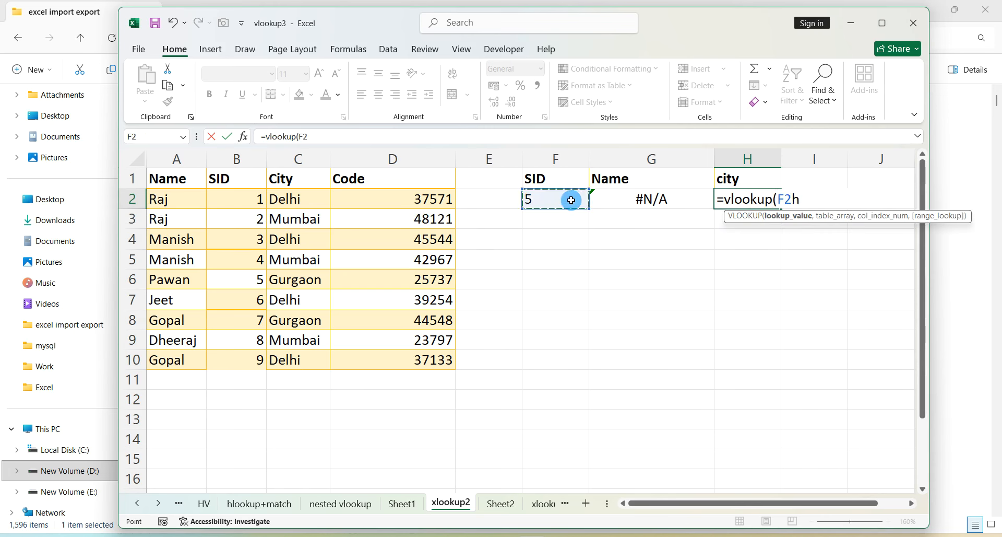
pyautogui.press('BackSpace')
pyautogui.press('Return')
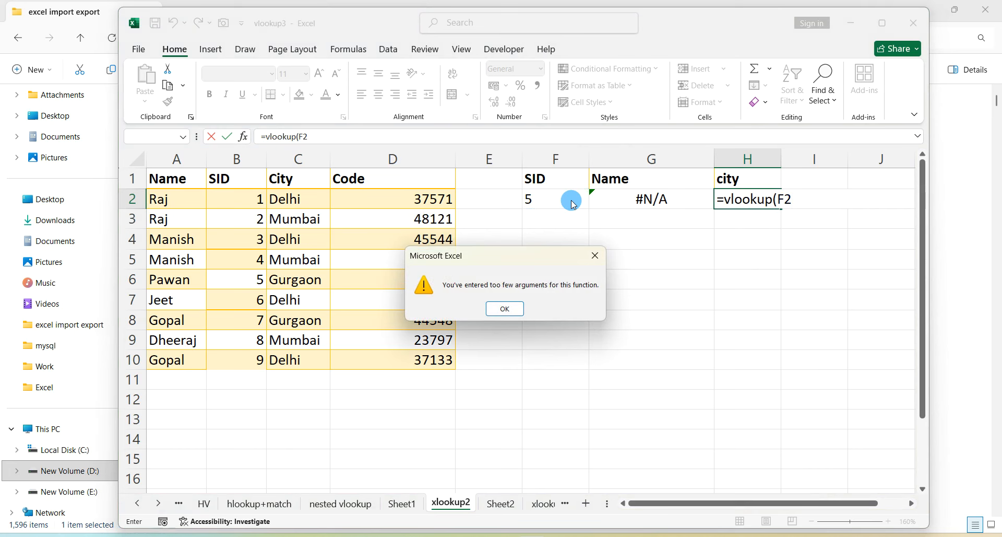
pyautogui.press('Return')
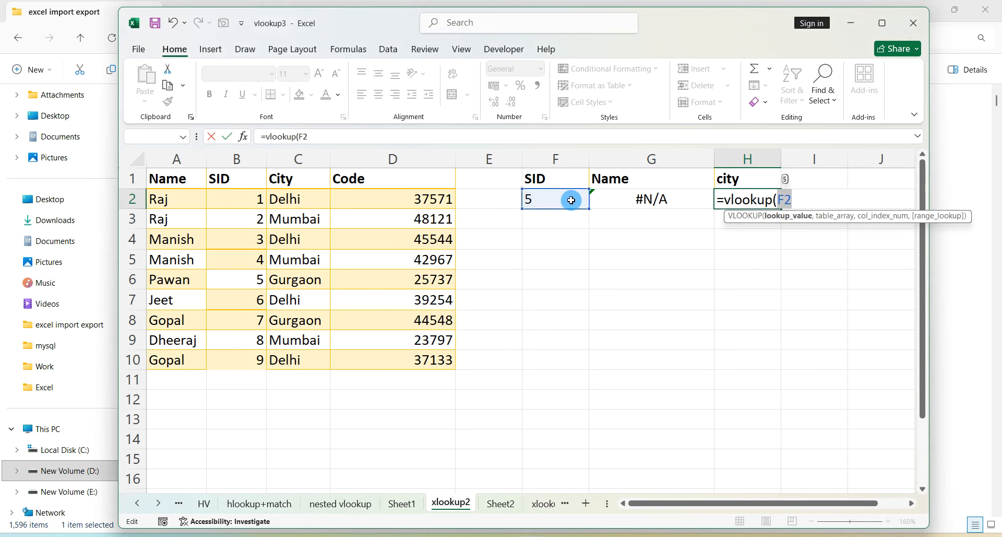
pyautogui.click(570, 200)
pyautogui.write(',')
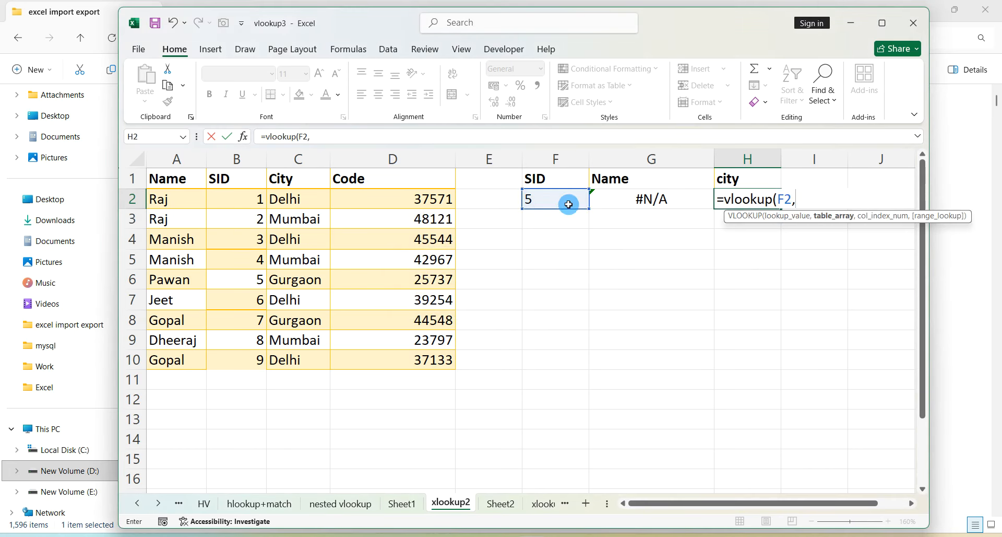
pyautogui.moveTo(252, 178); pyautogui.dragTo(407, 355)
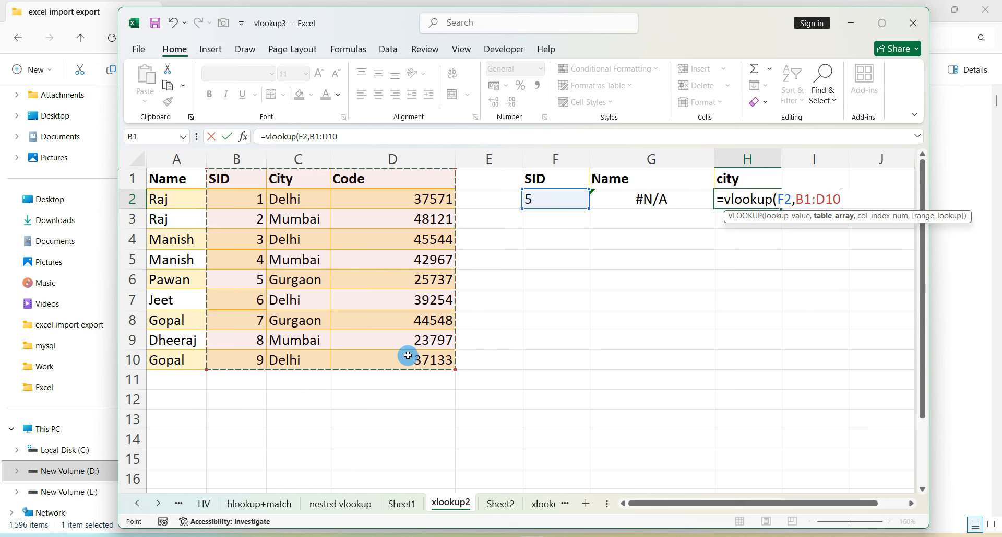
pyautogui.write(',2')
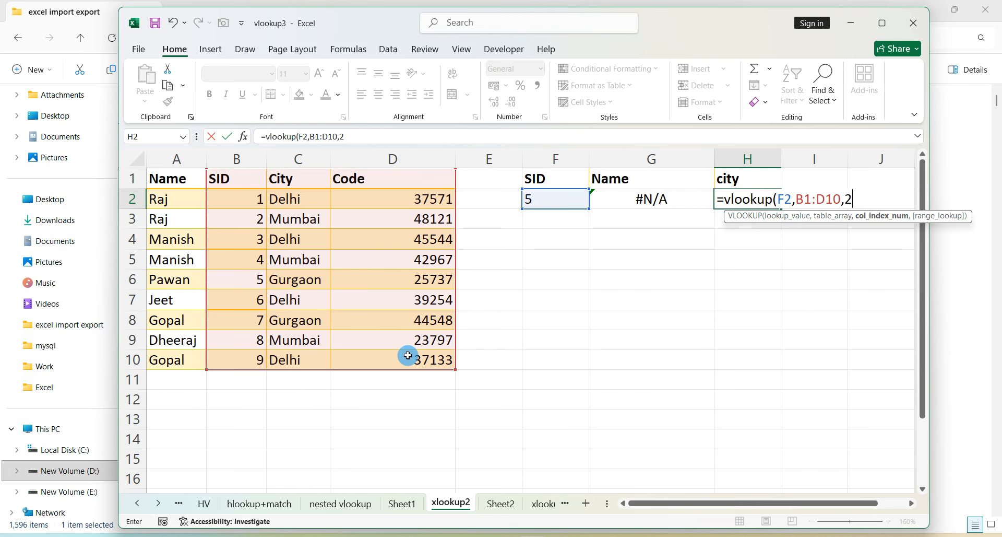
pyautogui.write(',false)')
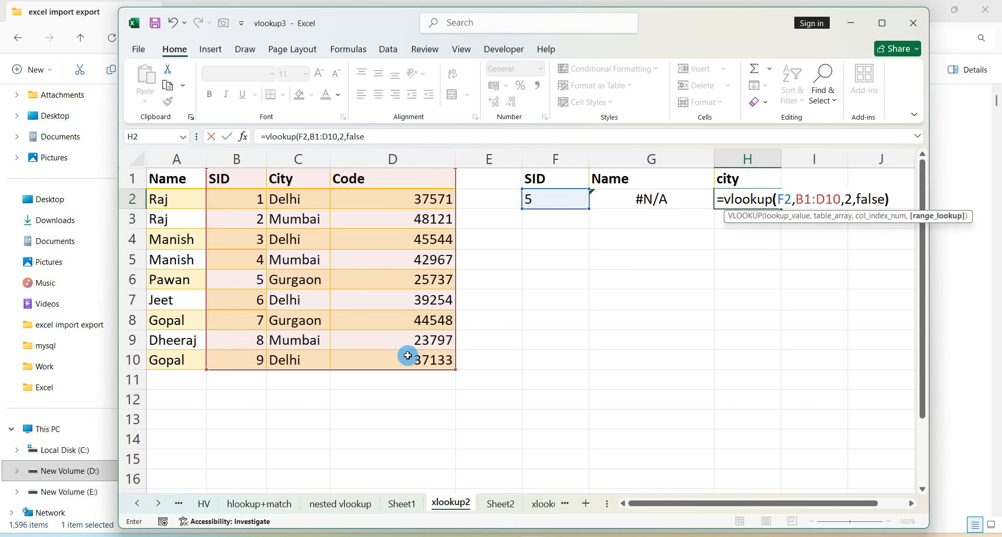
pyautogui.press('Return')
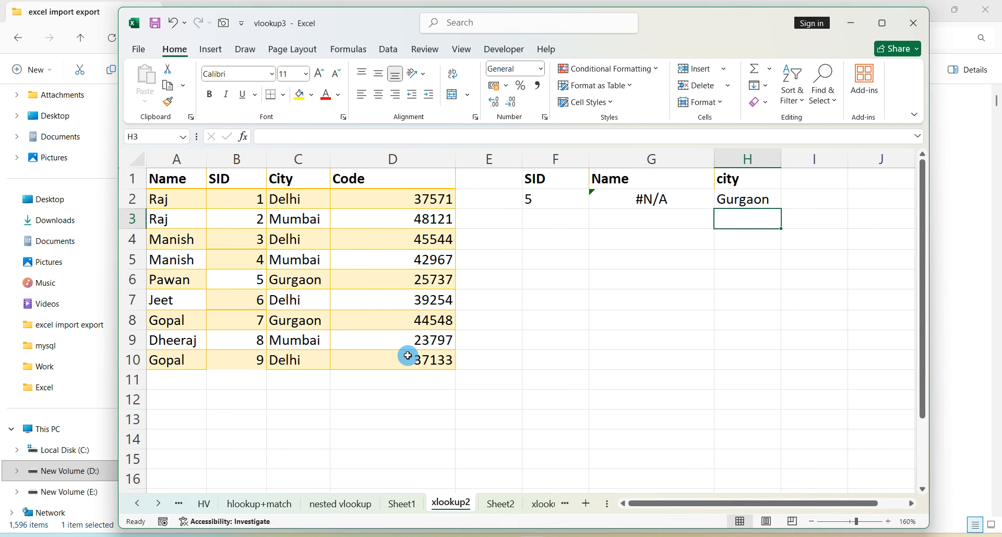
# Step: Clear the VLOOKUP formulas for name and city from G2:I2
pyautogui.click(757, 199)
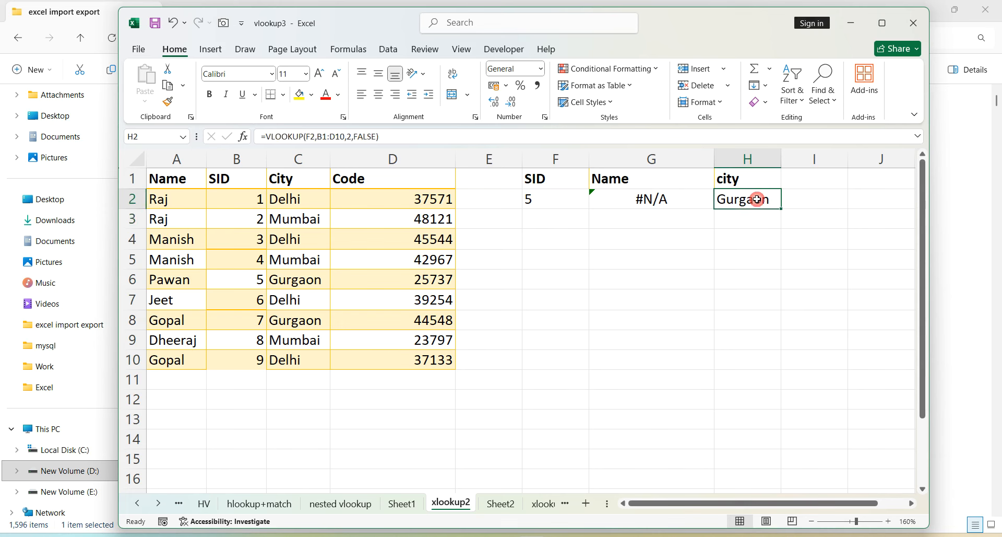
pyautogui.moveTo(690, 263); pyautogui.dragTo(661, 196)
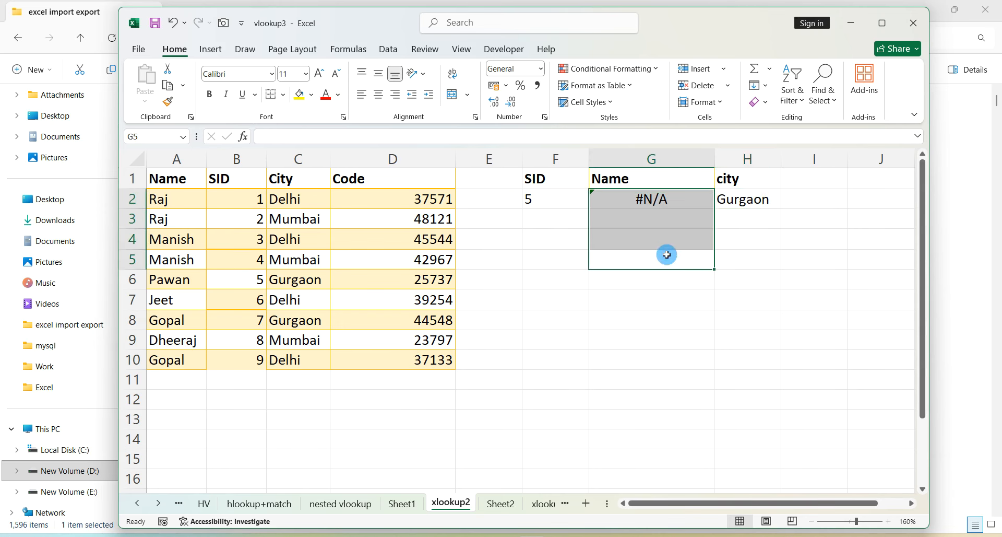
pyautogui.click(743, 201)
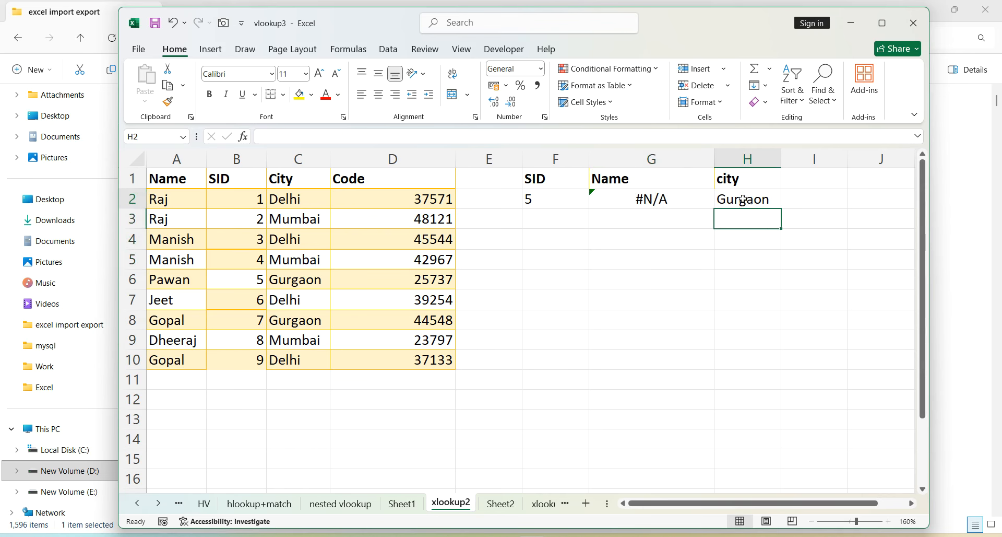
pyautogui.moveTo(652, 280); pyautogui.dragTo(656, 197)
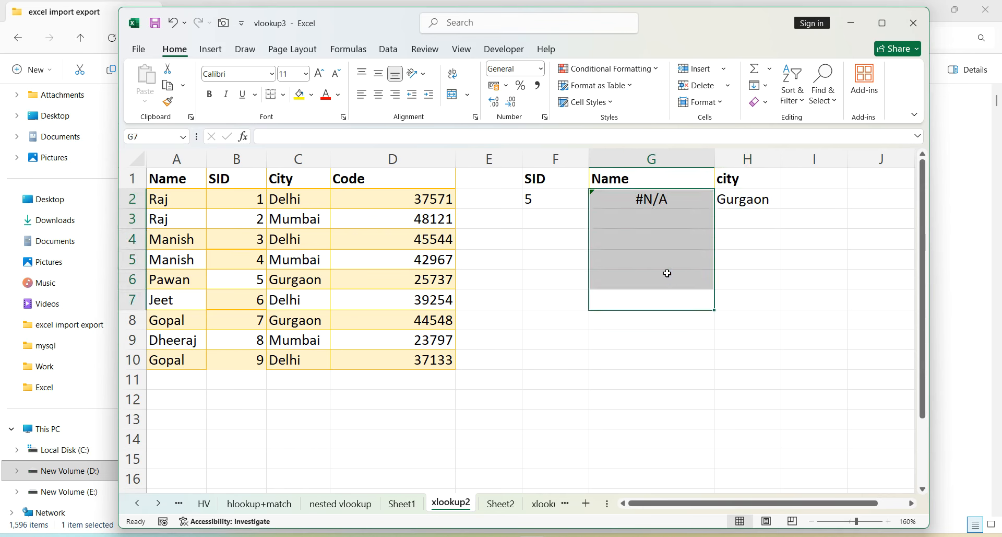
pyautogui.click(666, 273)
pyautogui.moveTo(792, 201); pyautogui.dragTo(675, 198)
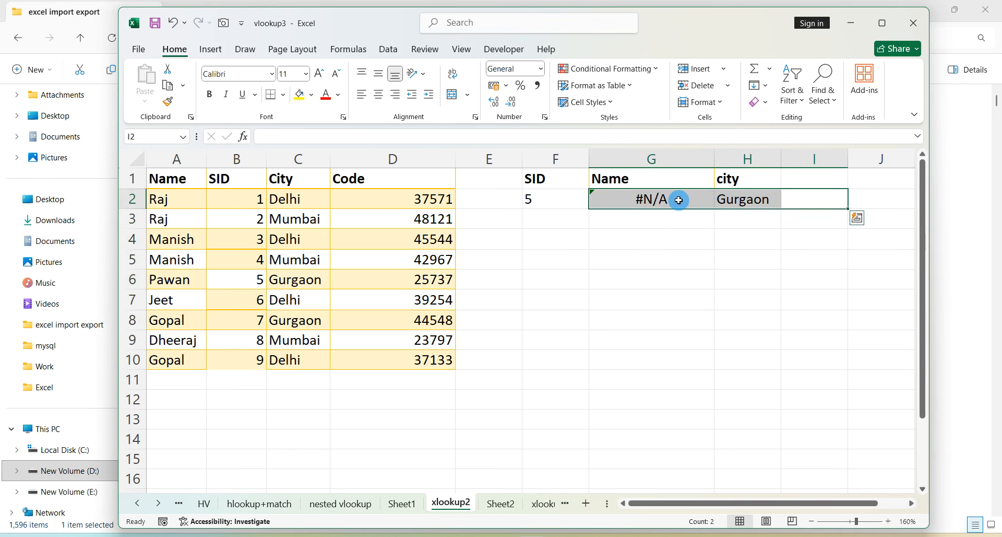
pyautogui.press('Delete')
pyautogui.click(678, 199)
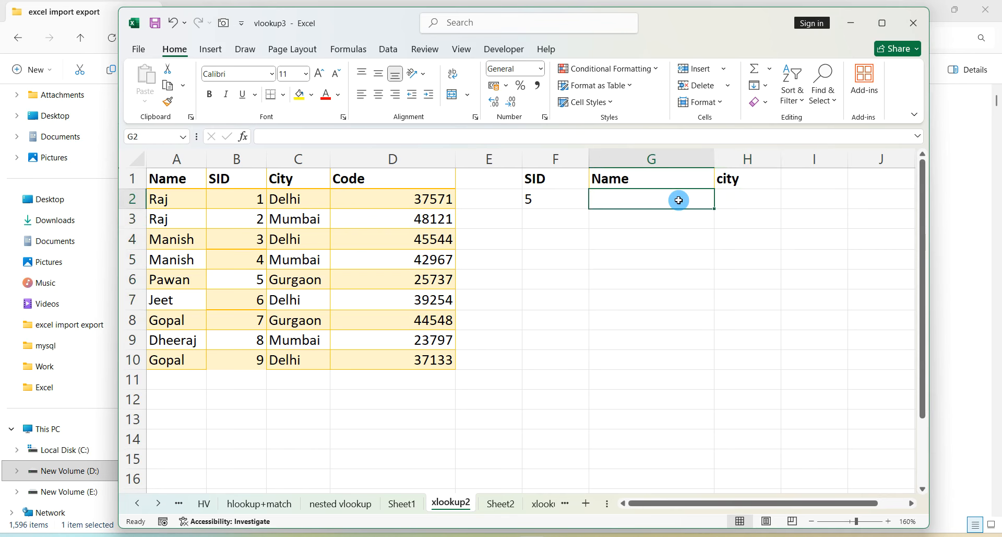
pyautogui.click(667, 223)
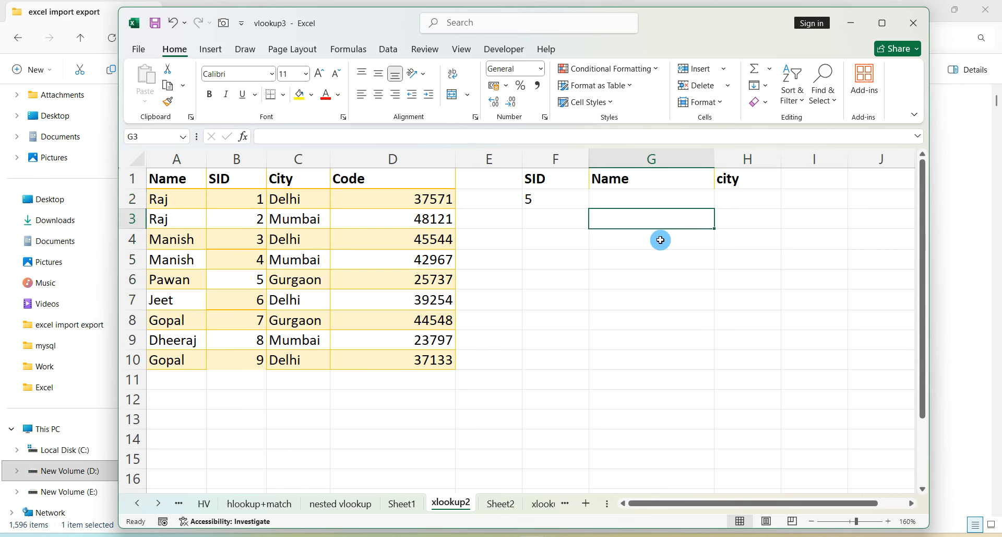
# Step: Examine the order of the SID and Name lookup headings against the Name and SID columns of the source table
pyautogui.click(635, 201)
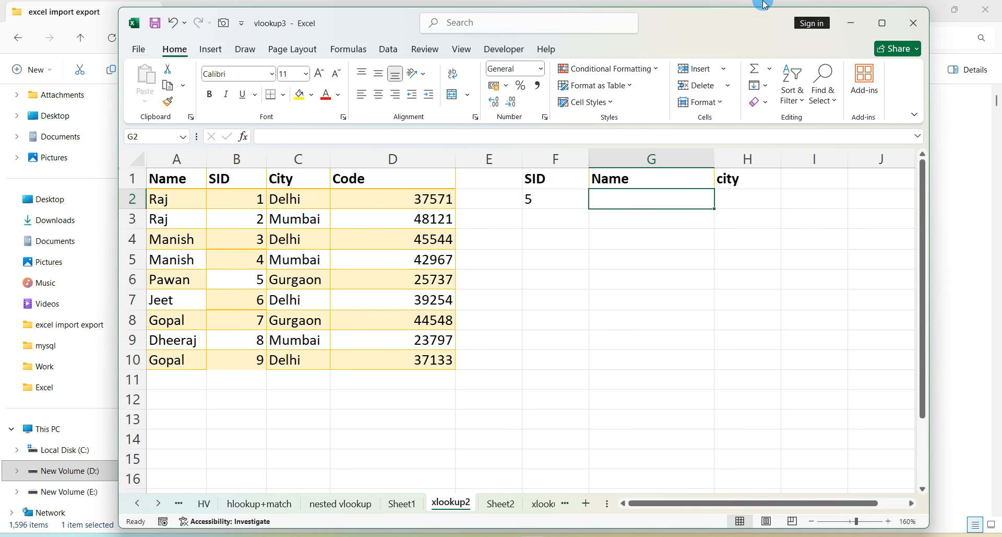
pyautogui.moveTo(708, 228); pyautogui.dragTo(537, 305)
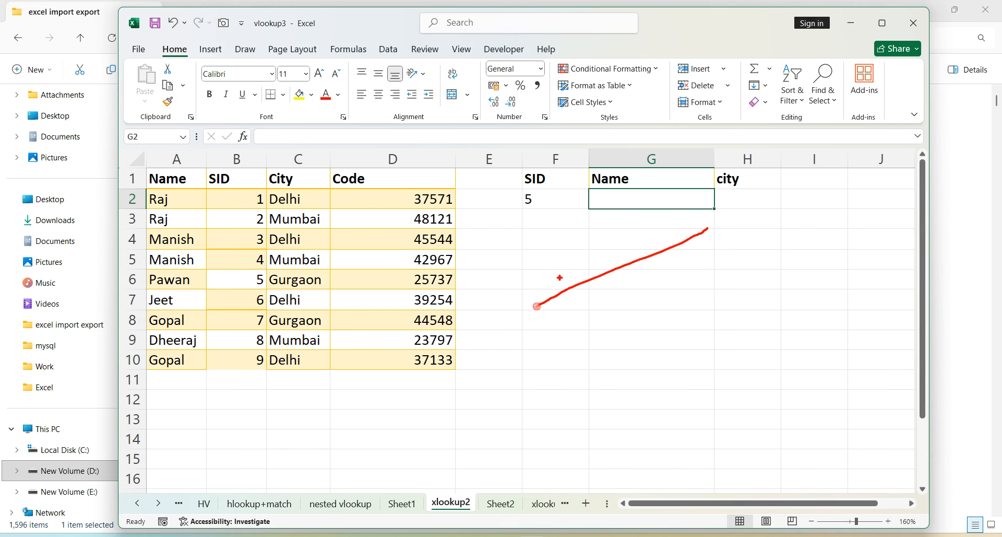
pyautogui.moveTo(573, 214); pyautogui.dragTo(719, 330)
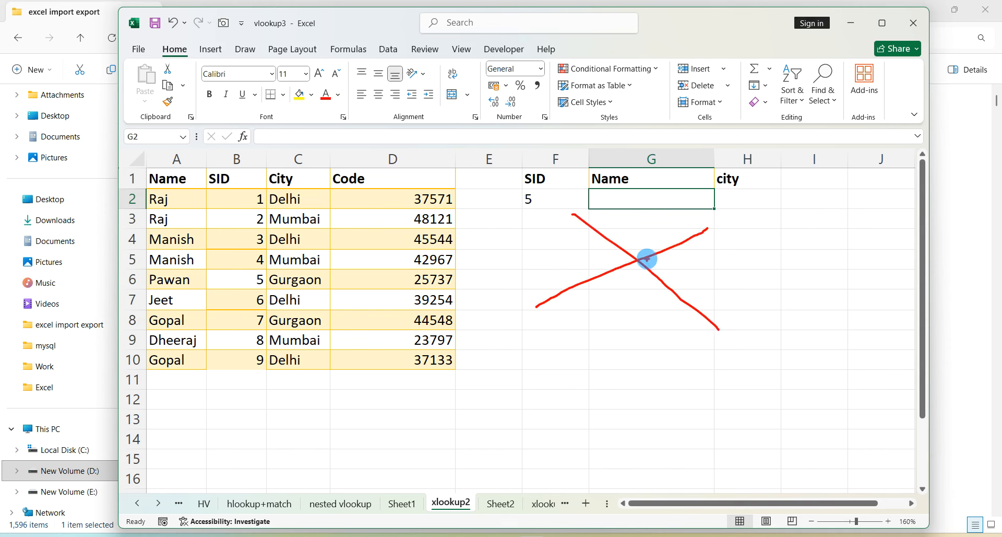
pyautogui.moveTo(583, 205); pyautogui.dragTo(564, 243)
pyautogui.moveTo(679, 220); pyautogui.dragTo(715, 254)
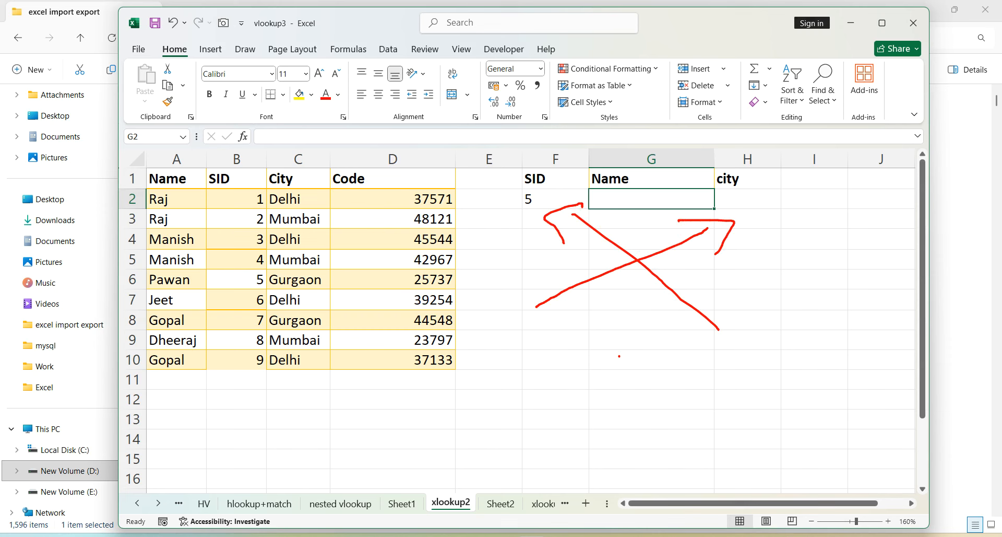
pyautogui.moveTo(619, 356); pyautogui.dragTo(520, 432)
pyautogui.moveTo(520, 362); pyautogui.dragTo(633, 433)
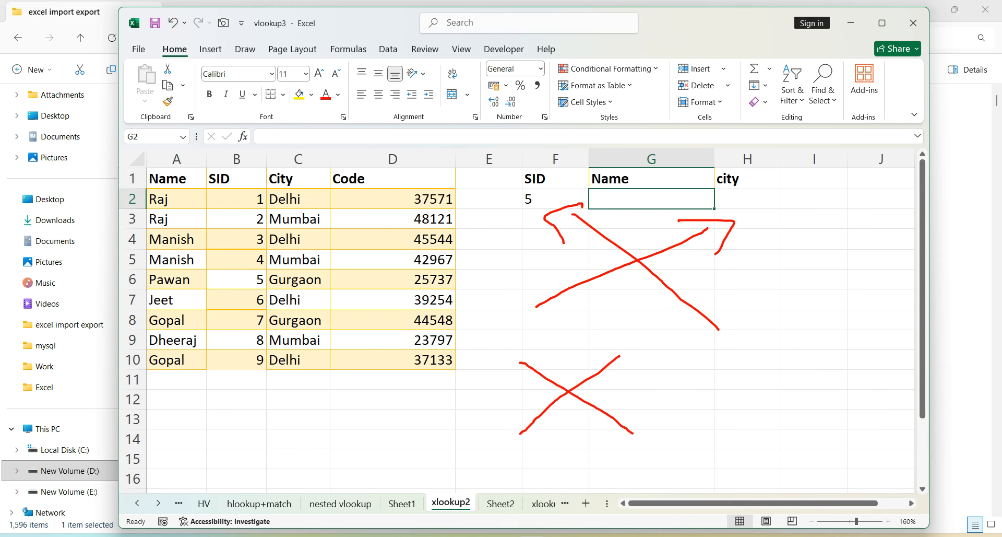
pyautogui.moveTo(622, 358); pyautogui.dragTo(520, 428)
pyautogui.moveTo(512, 361); pyautogui.dragTo(630, 436)
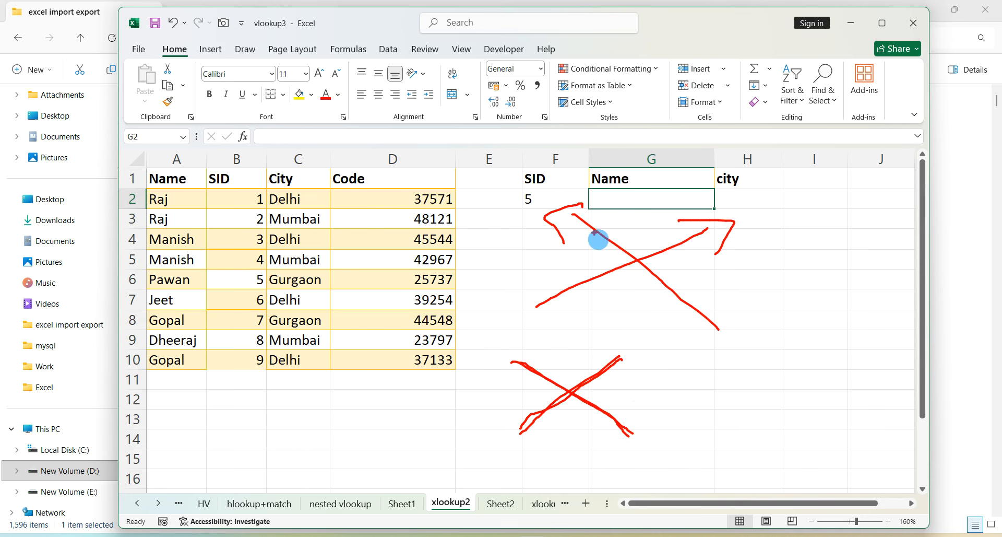
pyautogui.moveTo(549, 130); pyautogui.dragTo(546, 184)
pyautogui.moveTo(608, 131); pyautogui.dragTo(618, 190)
pyautogui.moveTo(259, 170)
pyautogui.mouseDown()
pyautogui.moveTo(240, 156)
pyautogui.moveTo(233, 410)
pyautogui.moveTo(260, 167)
pyautogui.mouseUp()
pyautogui.moveTo(204, 153)
pyautogui.mouseDown()
pyautogui.moveTo(148, 170)
pyautogui.moveTo(194, 154)
pyautogui.moveTo(172, 139)
pyautogui.mouseUp()
pyautogui.moveTo(393, 161); pyautogui.dragTo(318, 325)
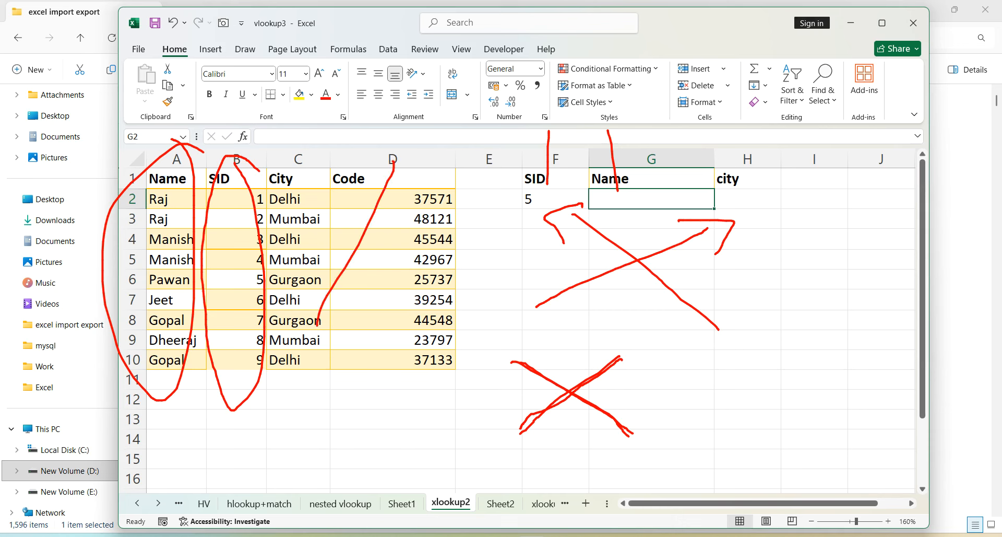
pyautogui.moveTo(305, 195); pyautogui.dragTo(424, 322)
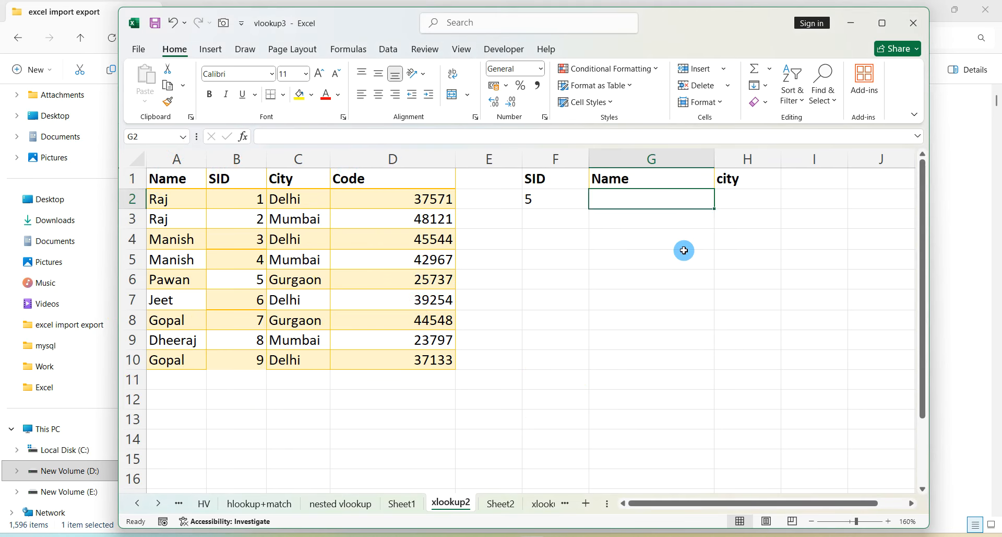
# Step: Enter =XLOOKUP(F2,B1:B10,A1:A10) in G2 to look up the name for the SID
pyautogui.write('=x')
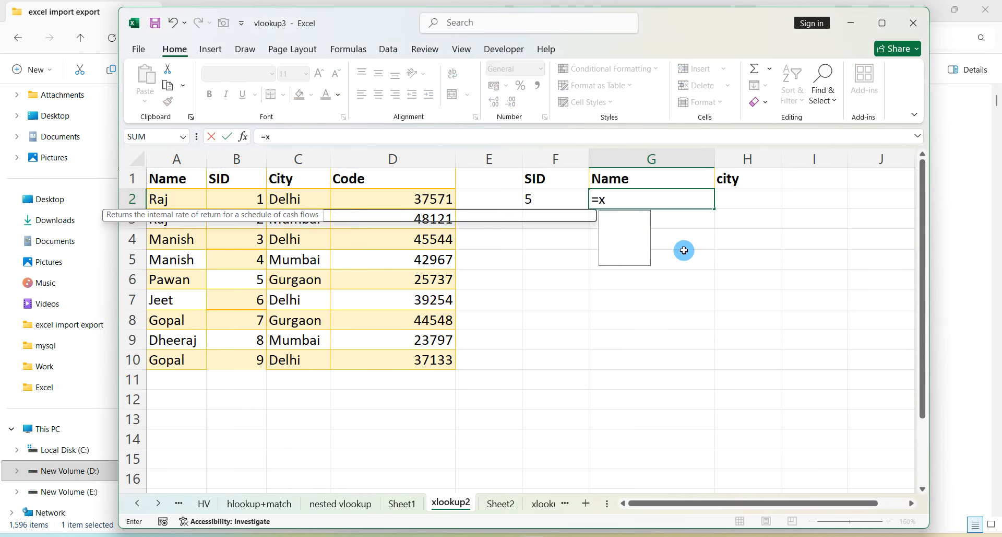
pyautogui.write('lookup(')
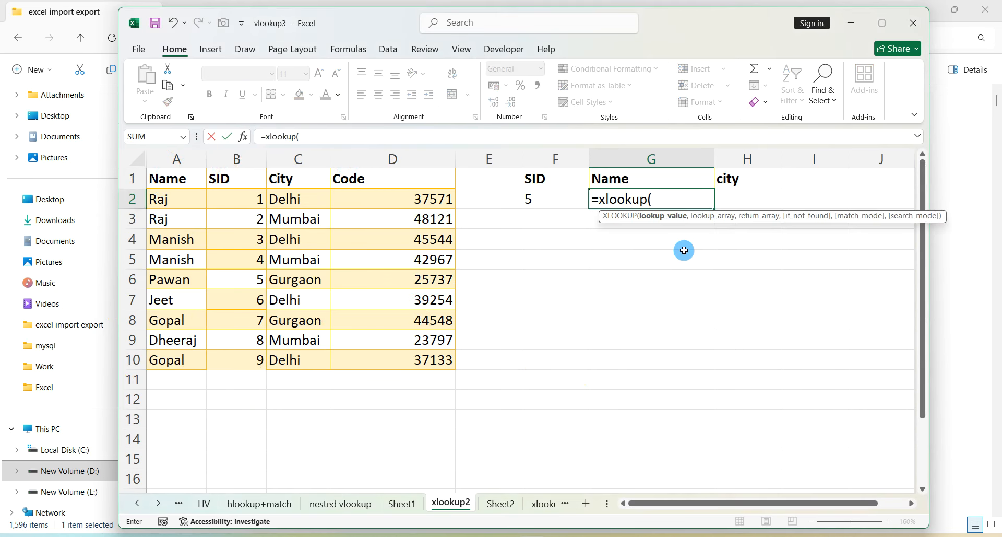
pyautogui.click(546, 193)
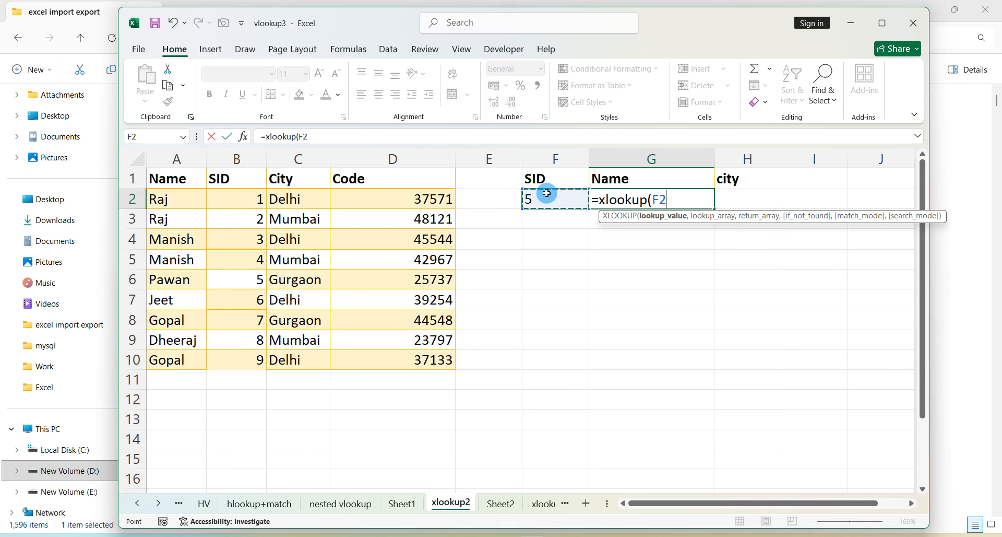
pyautogui.write(',')
pyautogui.moveTo(236, 180); pyautogui.dragTo(248, 355)
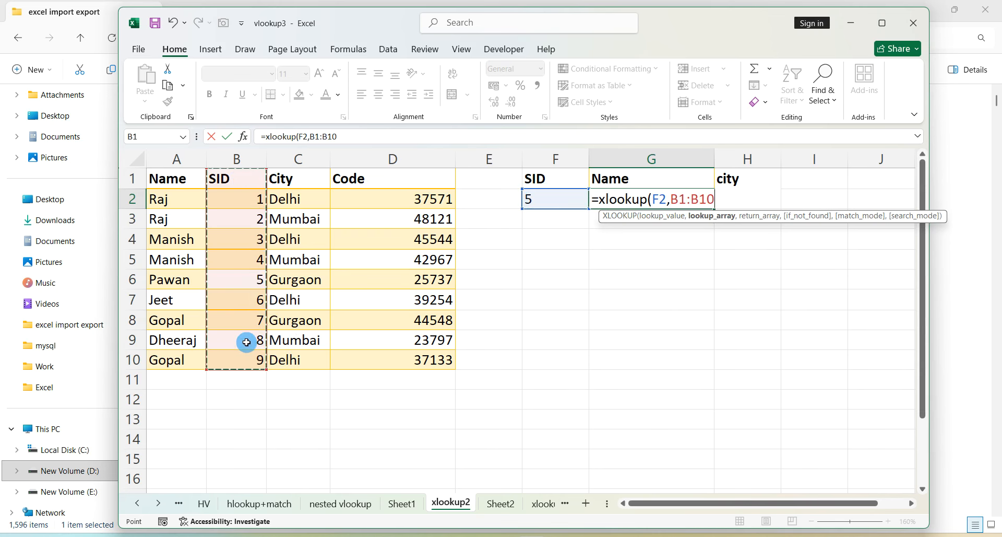
pyautogui.write(',')
pyautogui.moveTo(167, 188); pyautogui.dragTo(183, 359)
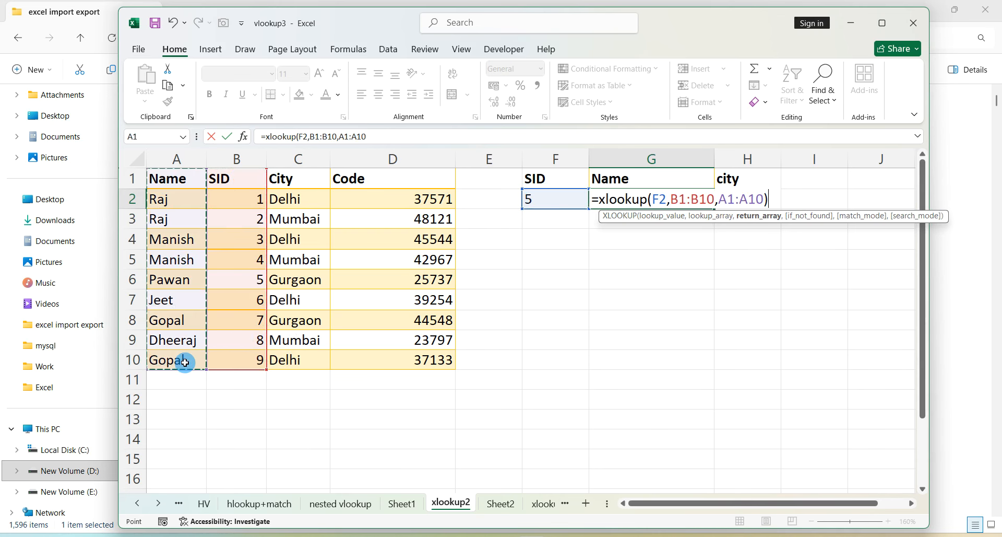
pyautogui.press('Return')
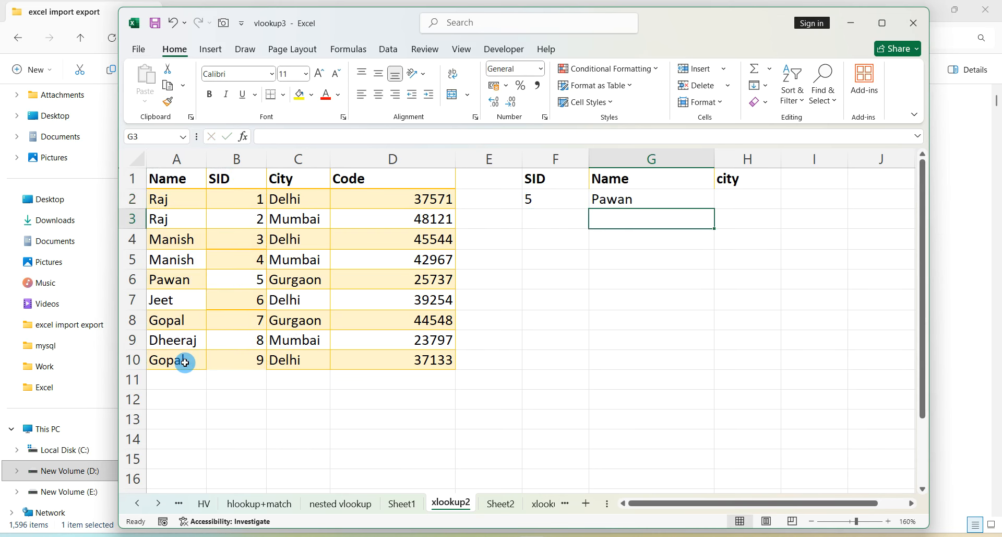
# Step: Check the source columns behind the XLOOKUP in G2 and fill its formula across into H2
pyautogui.click(650, 204)
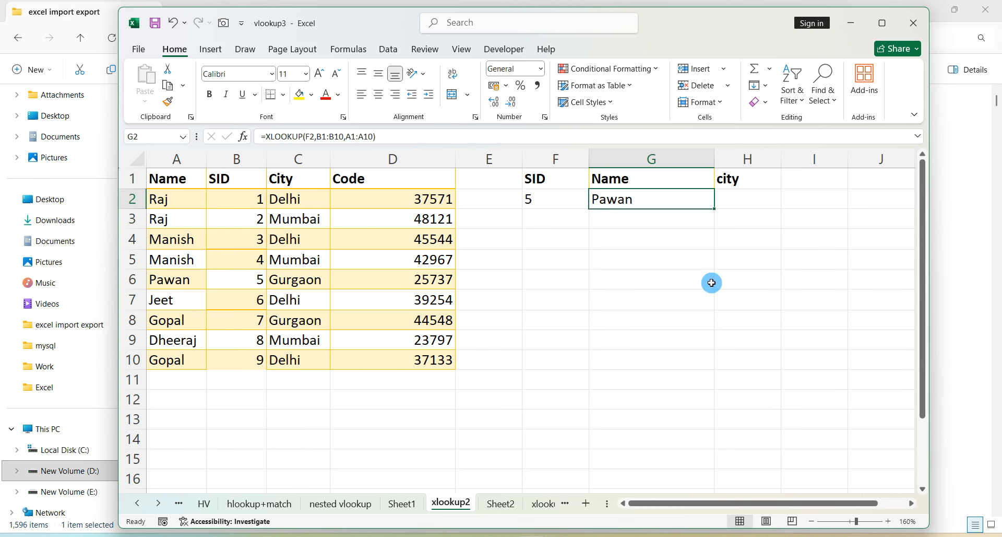
pyautogui.moveTo(166, 182); pyautogui.dragTo(167, 320)
pyautogui.moveTo(230, 180); pyautogui.dragTo(232, 339)
pyautogui.click(311, 240)
pyautogui.click(389, 237)
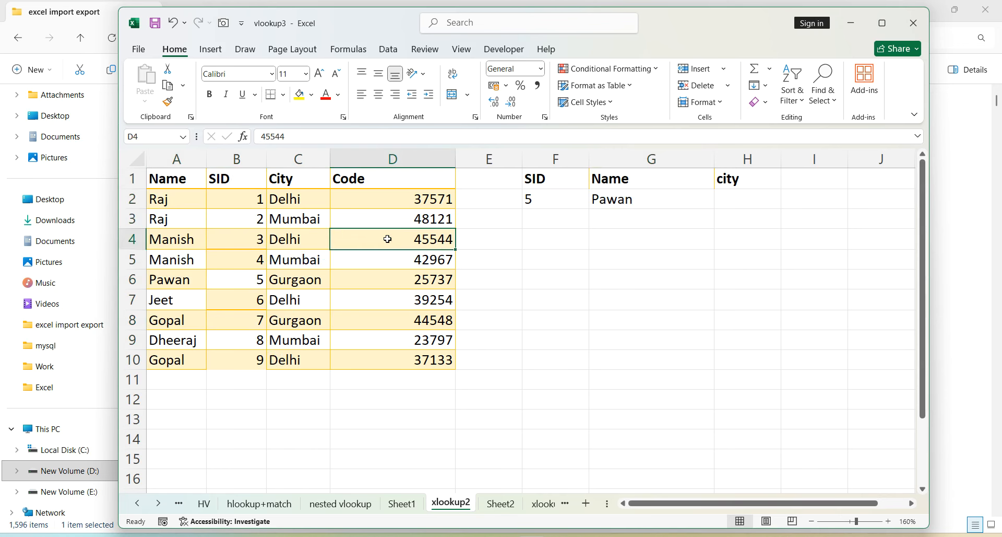
pyautogui.click(658, 199)
pyautogui.moveTo(713, 208); pyautogui.dragTo(762, 207)
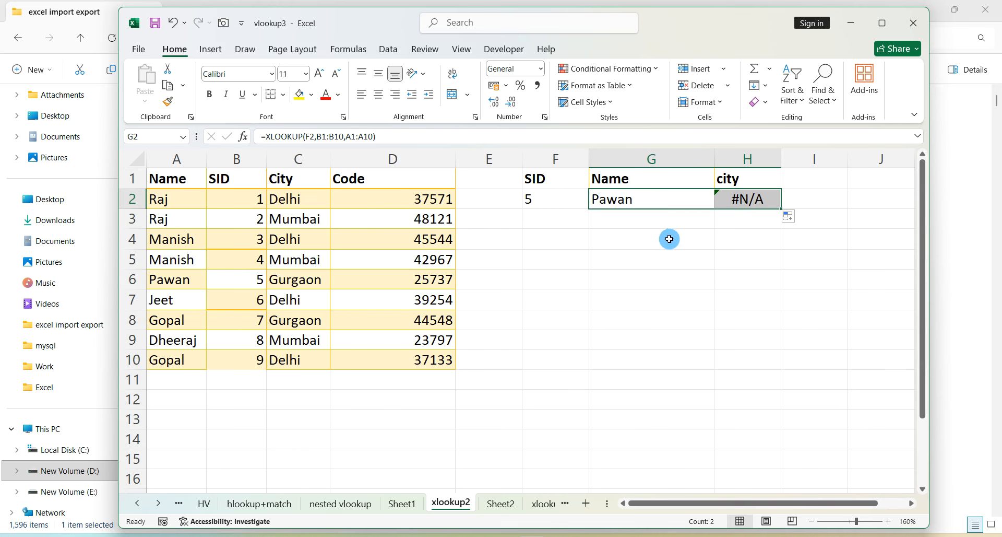
# Step: Replace the formula in H2 with =XLOOKUP(F2,B1:B10,C1:C10) to return the city for the SID
pyautogui.click(744, 199)
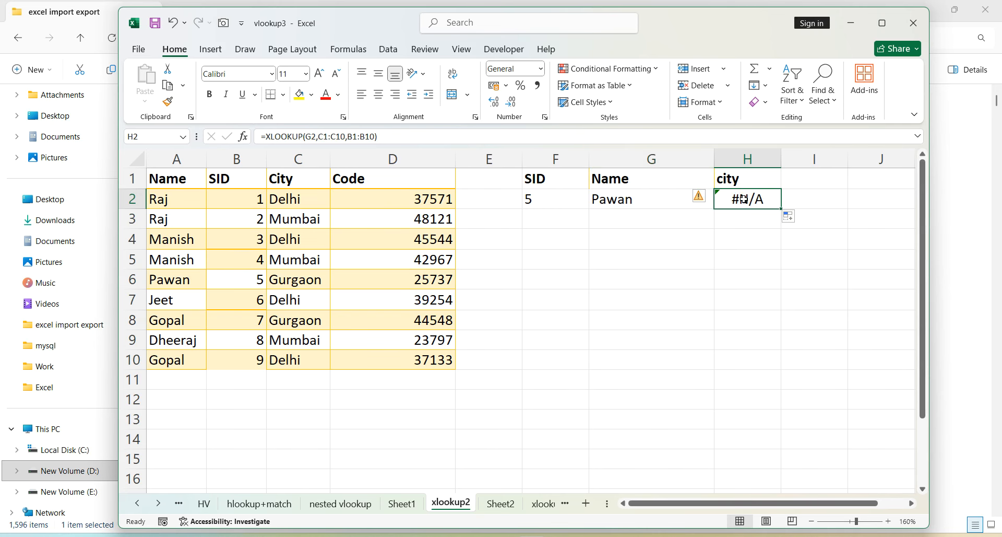
pyautogui.write('=xloo')
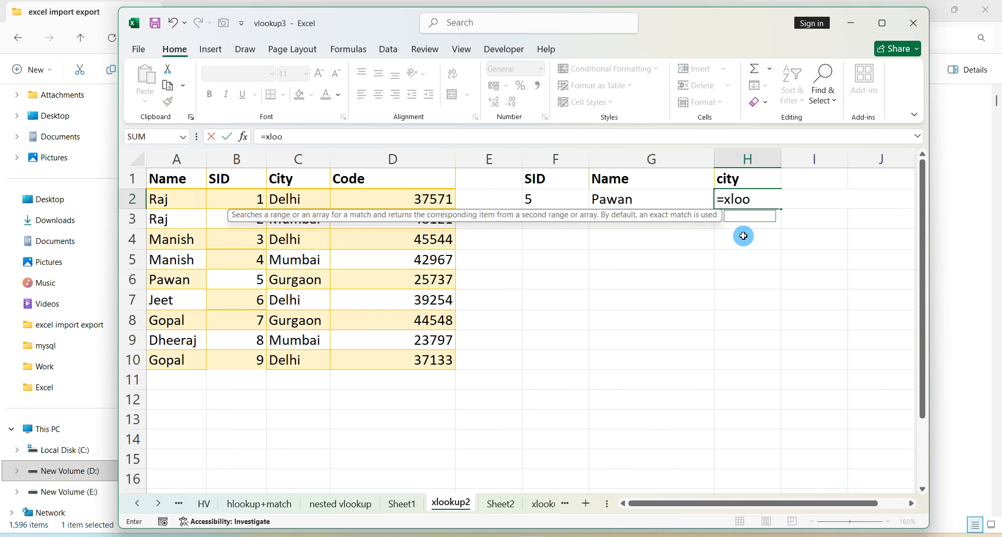
pyautogui.write('kup(')
pyautogui.click(575, 205)
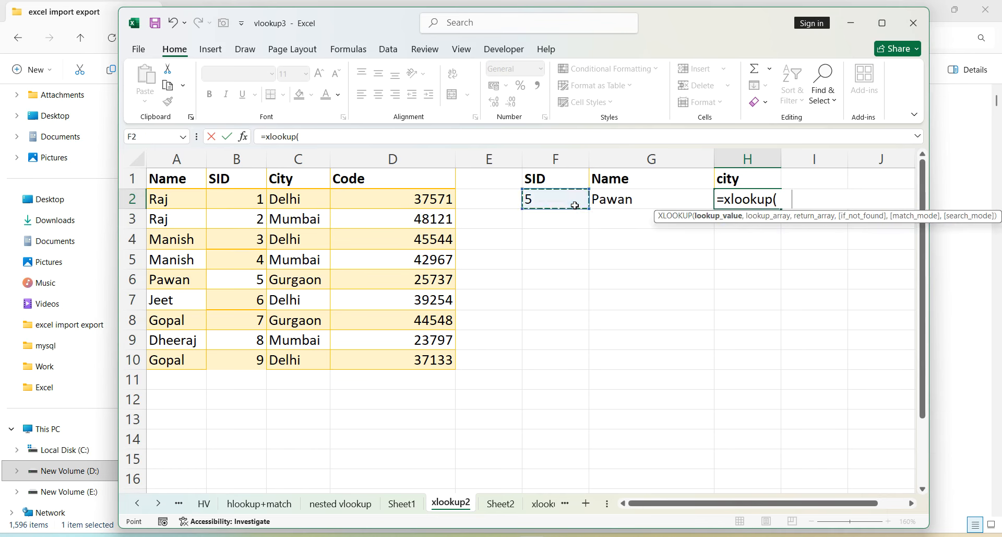
pyautogui.write(',')
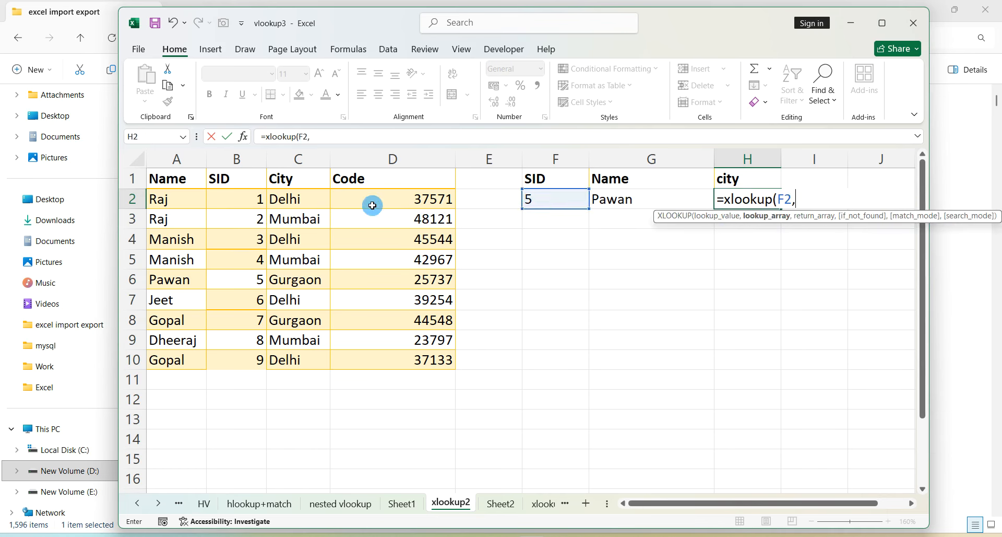
pyautogui.moveTo(235, 179); pyautogui.dragTo(237, 364)
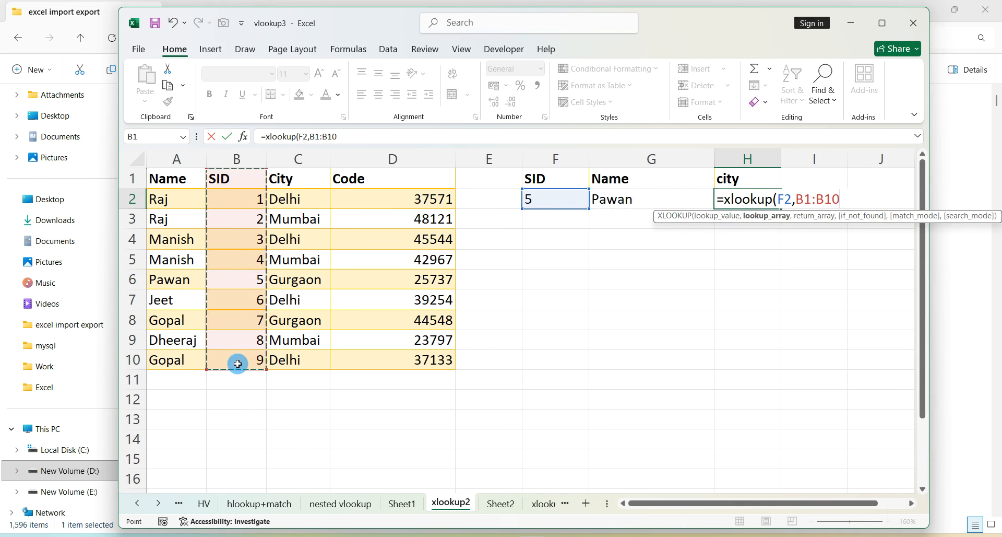
pyautogui.write(',')
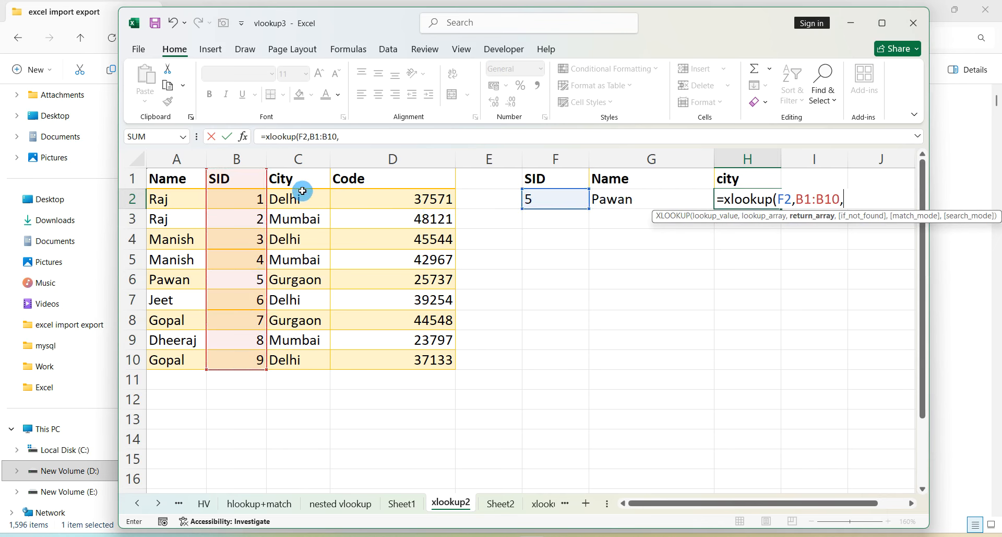
pyautogui.moveTo(302, 191); pyautogui.dragTo(307, 358)
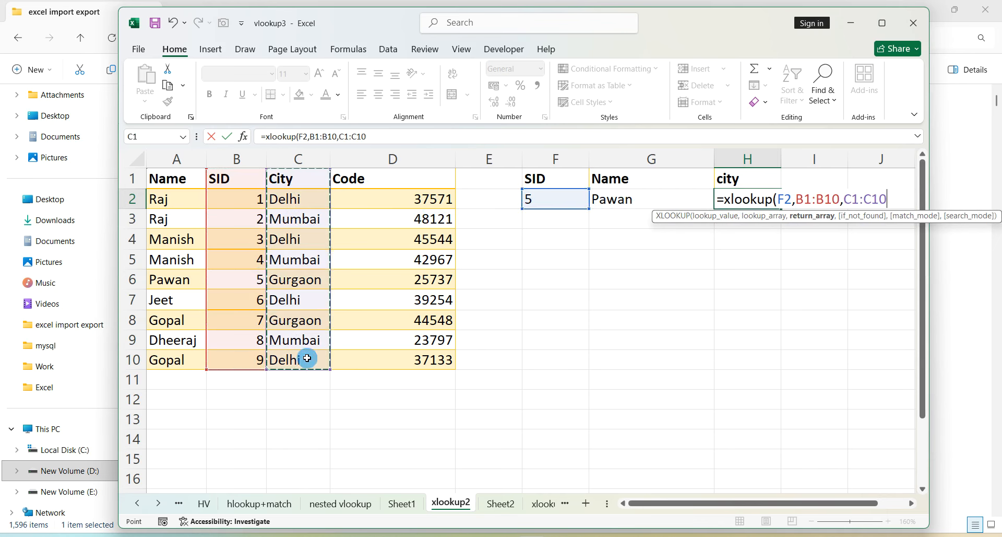
pyautogui.press('Return')
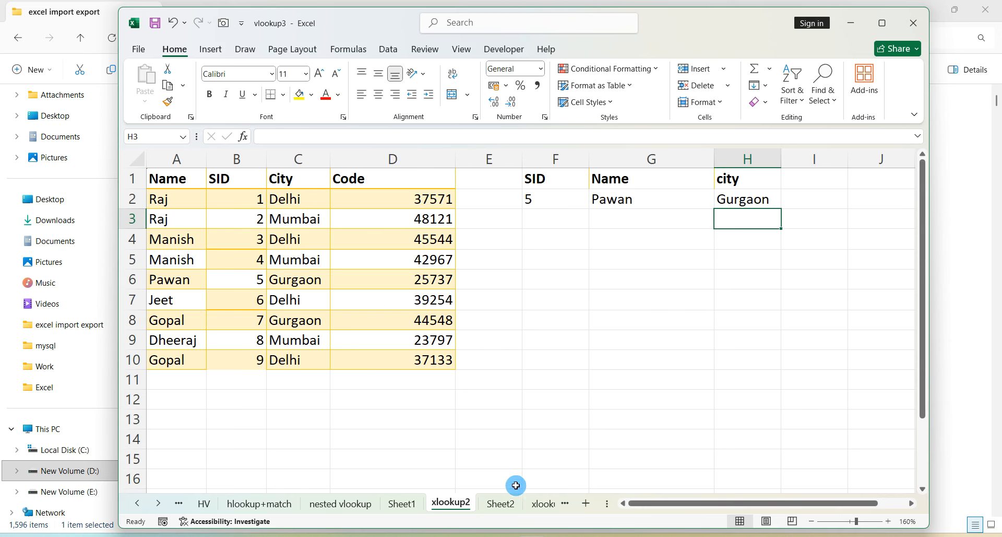
# Step: Switch to the xlookup2 (2) sheet and clear the old lookup entries from F2:I16, keeping the headings
pyautogui.click(509, 502)
pyautogui.click(528, 503)
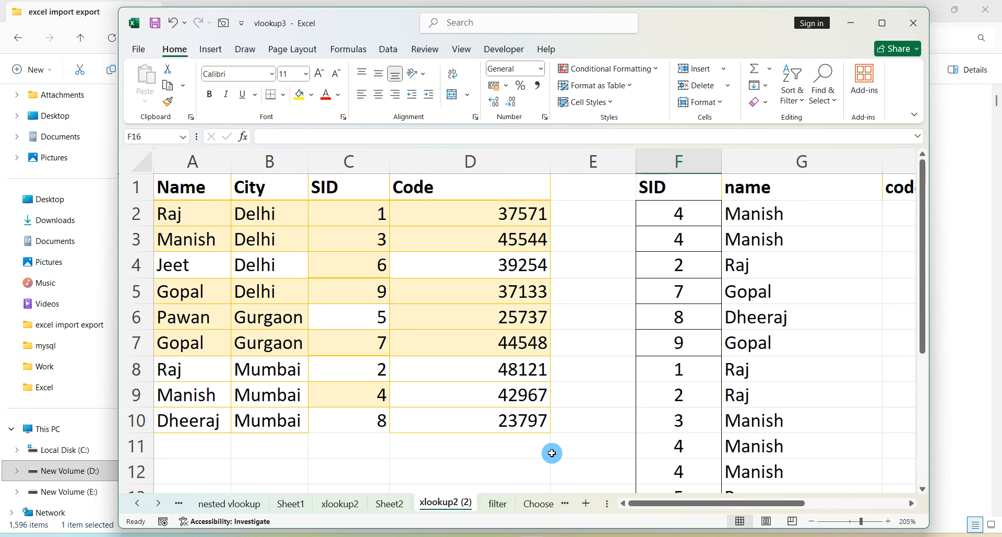
pyautogui.scroll(-4, 586, 431)
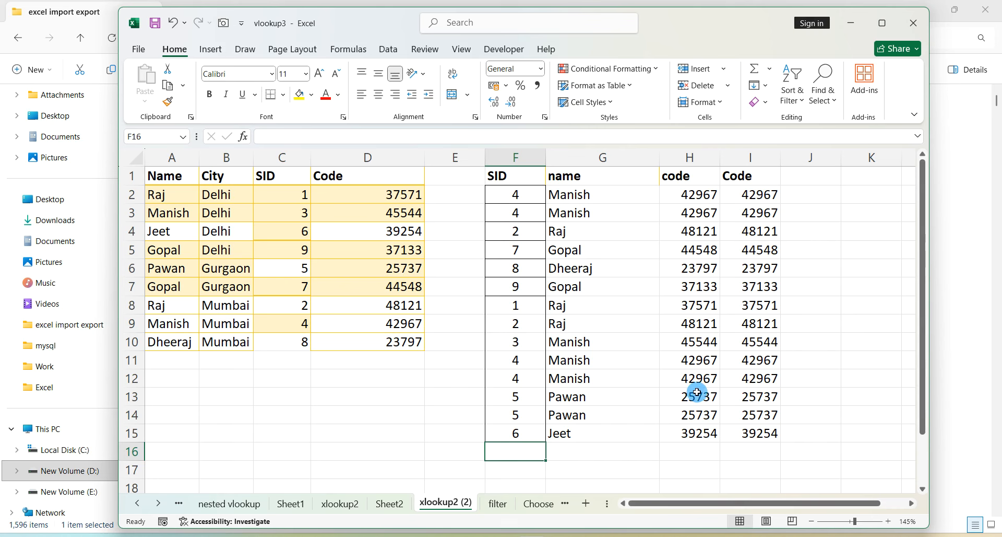
pyautogui.click(617, 467)
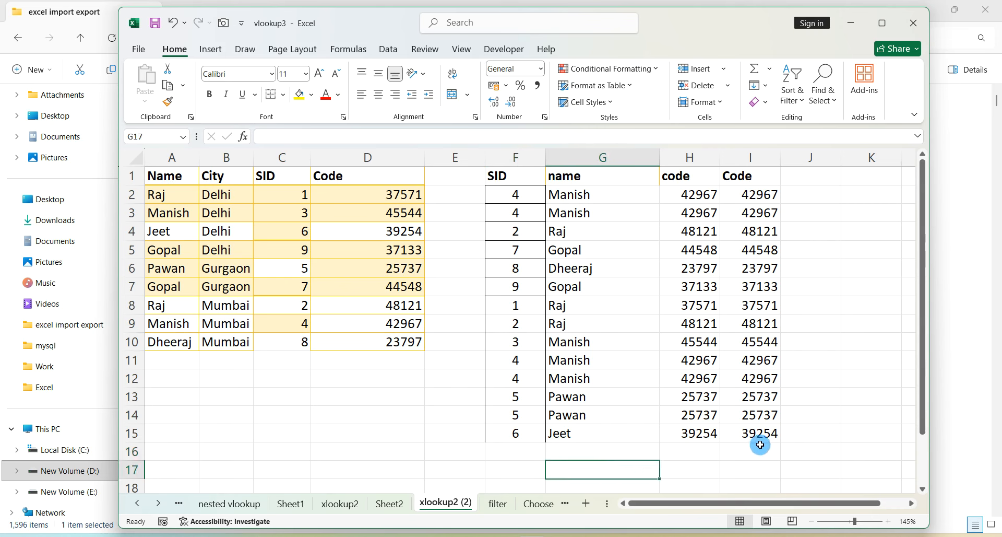
pyautogui.moveTo(761, 440); pyautogui.dragTo(517, 201)
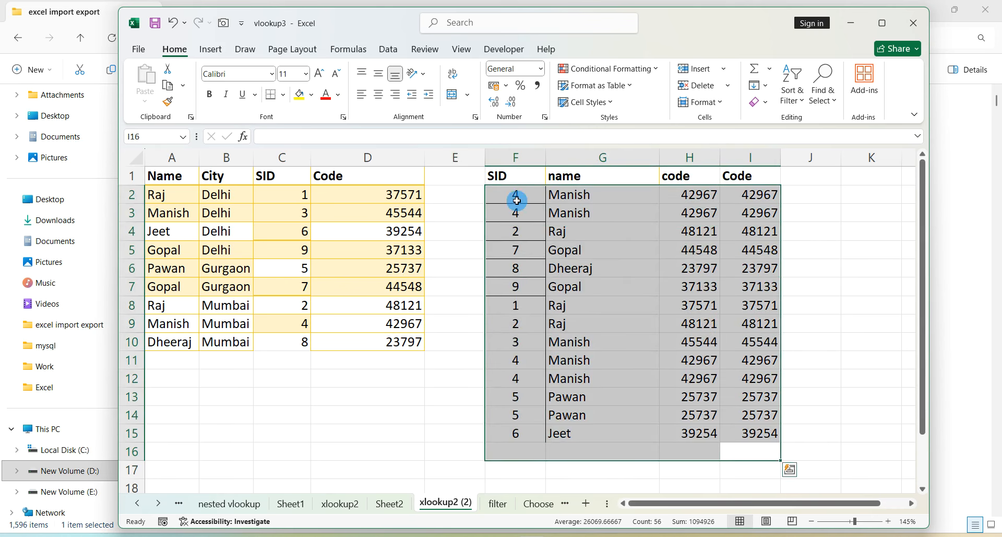
pyautogui.press('Delete')
pyautogui.click(562, 227)
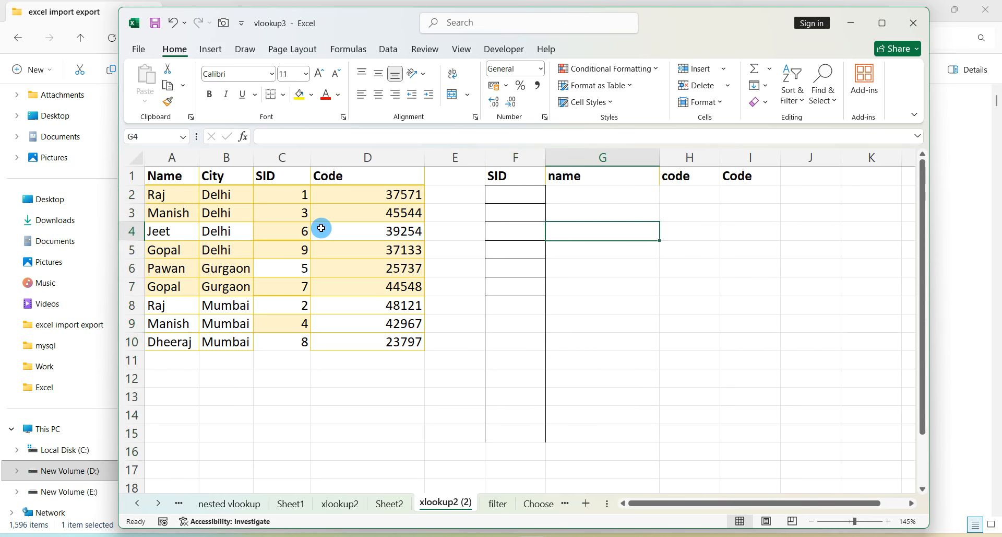
# Step: Enter the SIDs 5, 6, 3, 2 and 1 in cells F2 to F6
pyautogui.moveTo(521, 425); pyautogui.dragTo(527, 201)
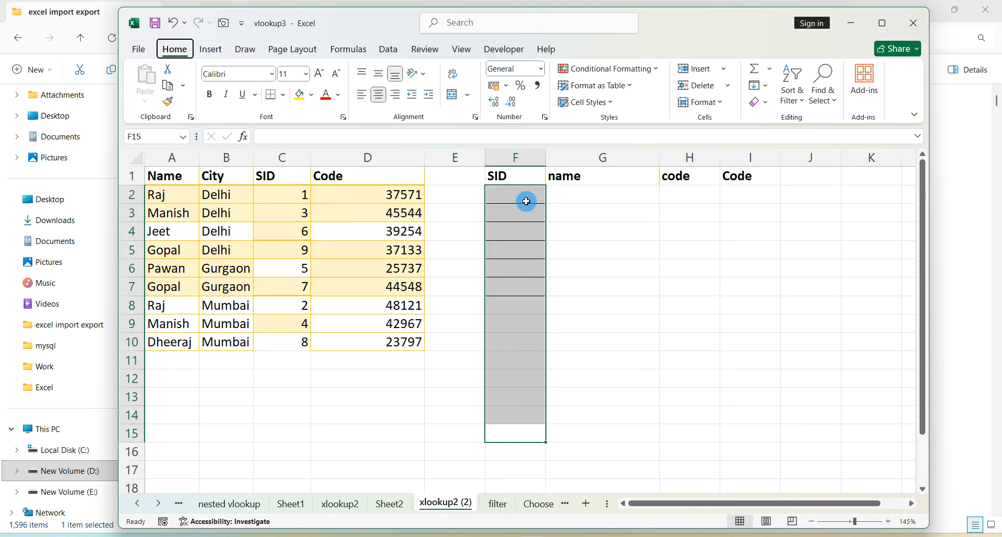
pyautogui.click(559, 214)
pyautogui.click(518, 194)
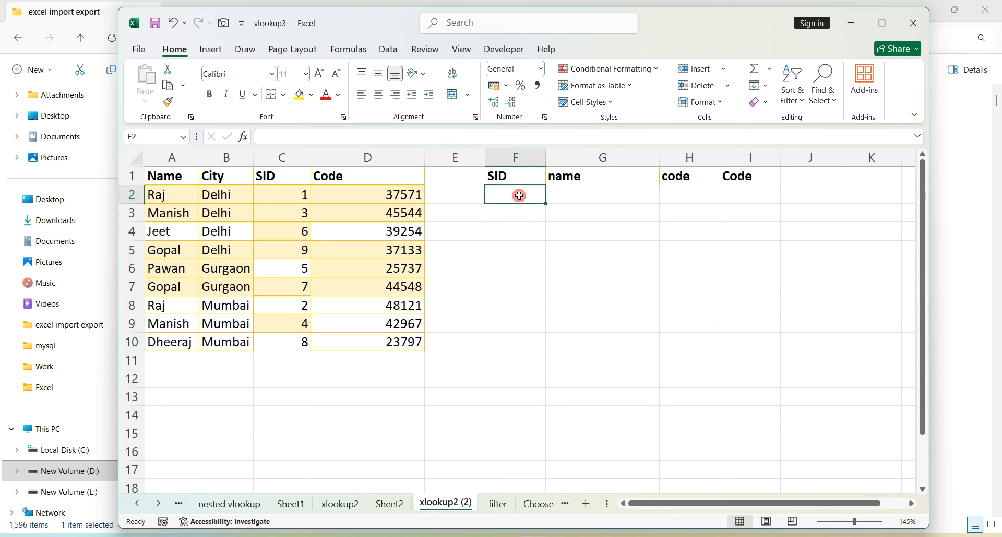
pyautogui.write('5 ')
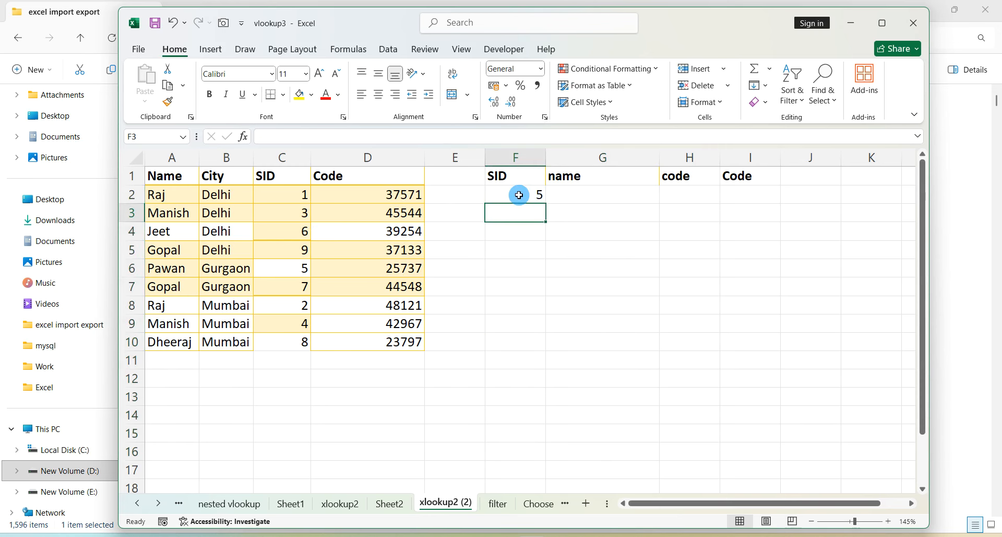
pyautogui.write('6 3 2 1')
pyautogui.press('Return')
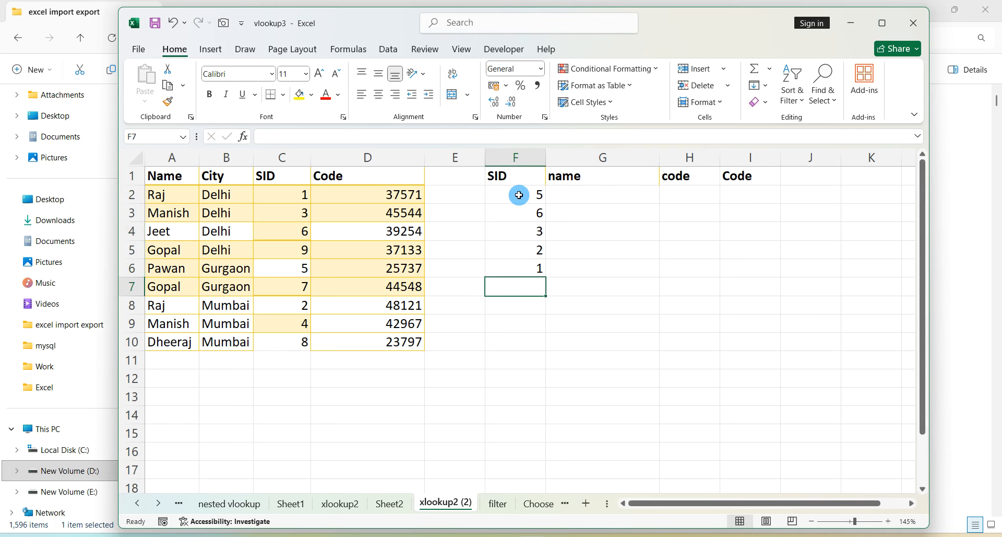
# Step: Begin an INDEX formula in G2 with the absolute range $A$1:$D$10 as its array
pyautogui.moveTo(625, 206); pyautogui.dragTo(668, 260)
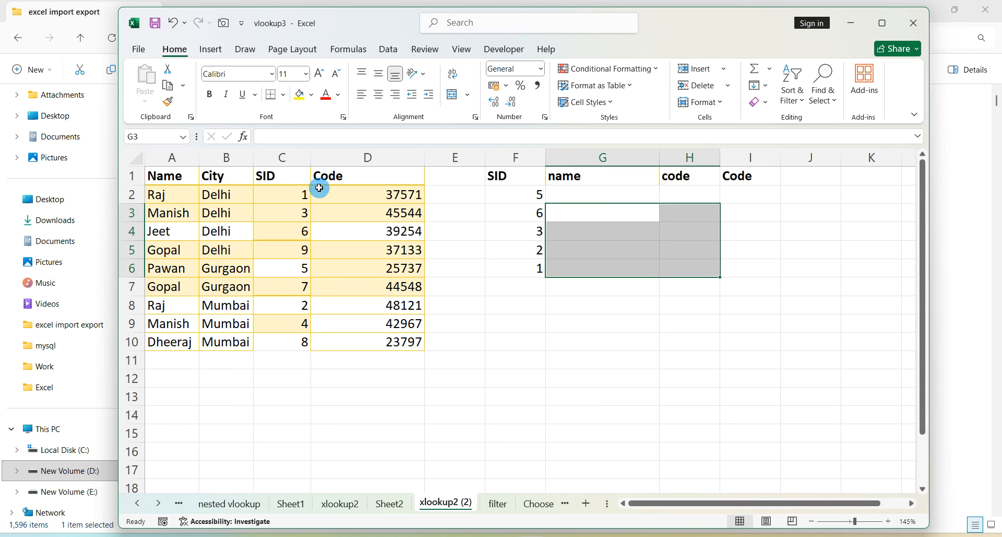
pyautogui.click(286, 191)
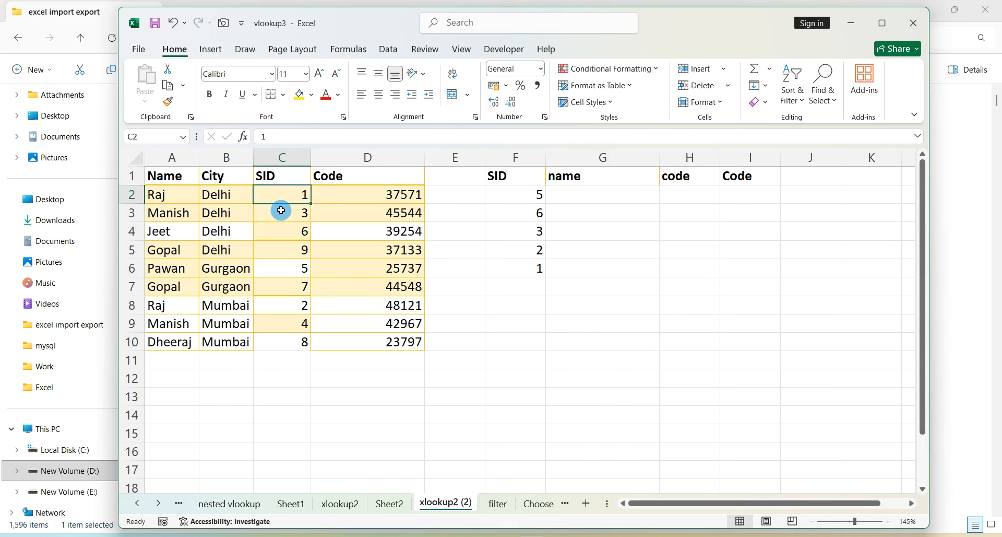
pyautogui.click(589, 197)
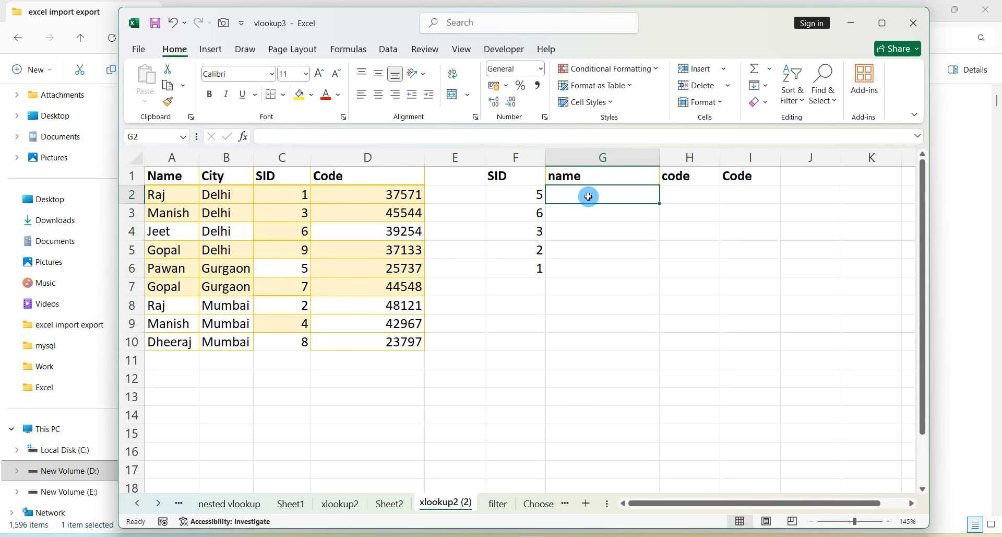
pyautogui.write('=in')
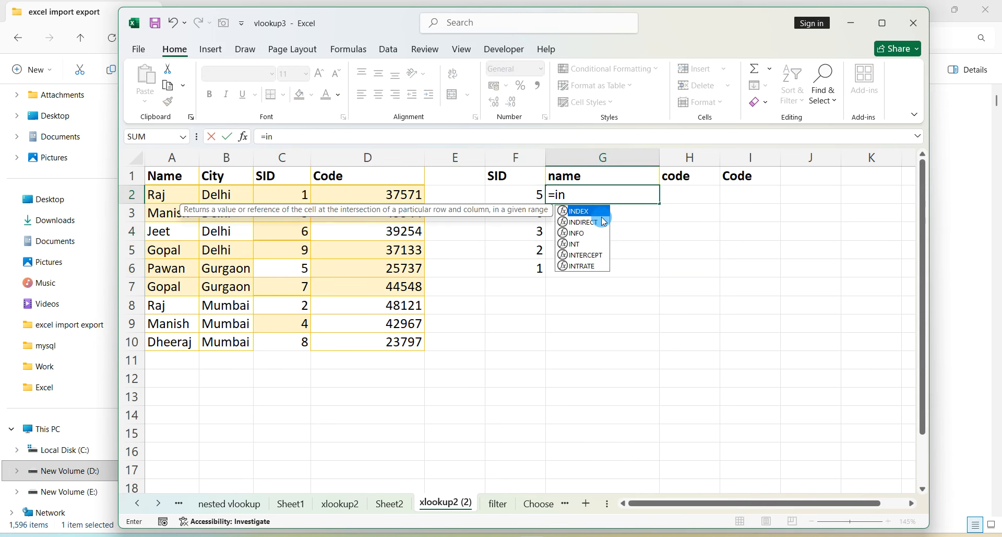
pyautogui.write('dex(')
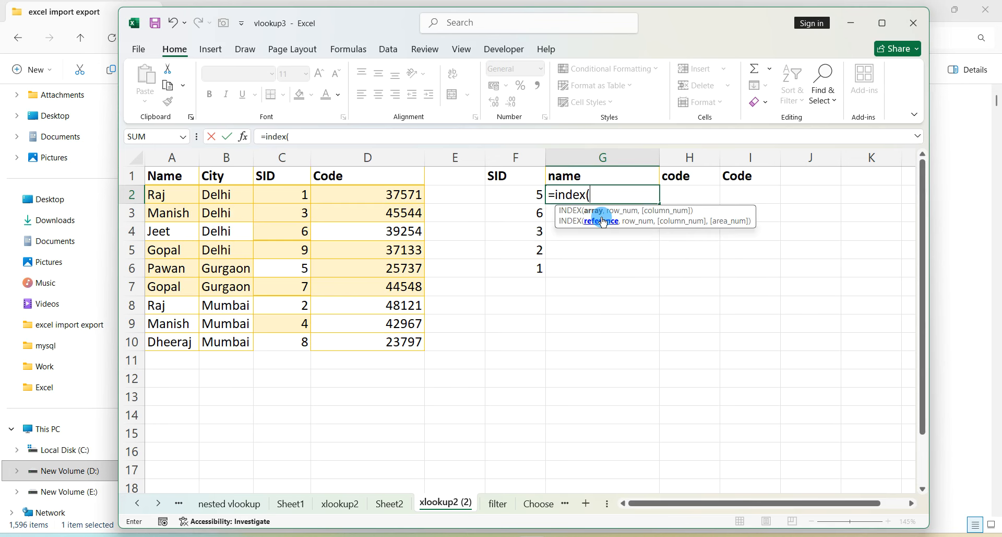
pyautogui.moveTo(171, 176); pyautogui.dragTo(406, 342)
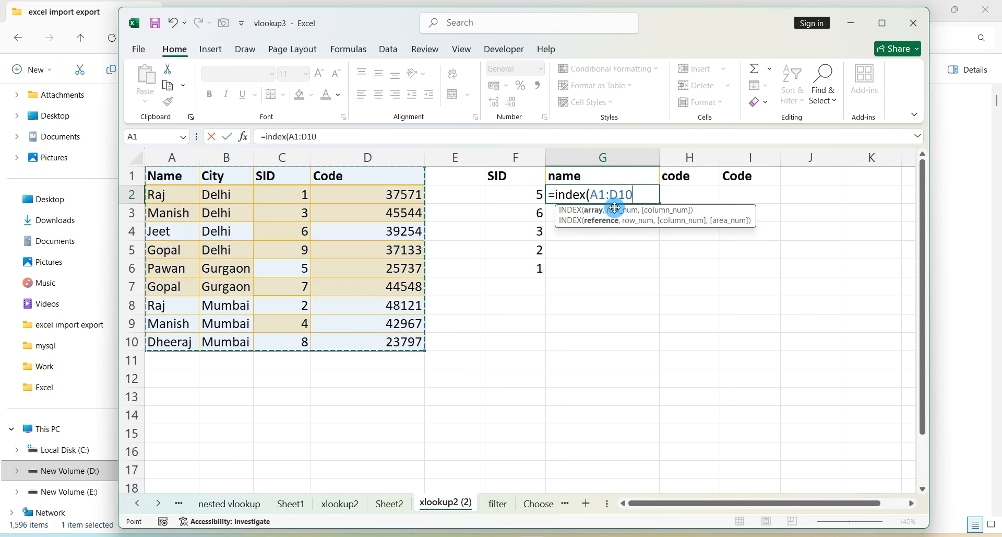
pyautogui.press('F4')
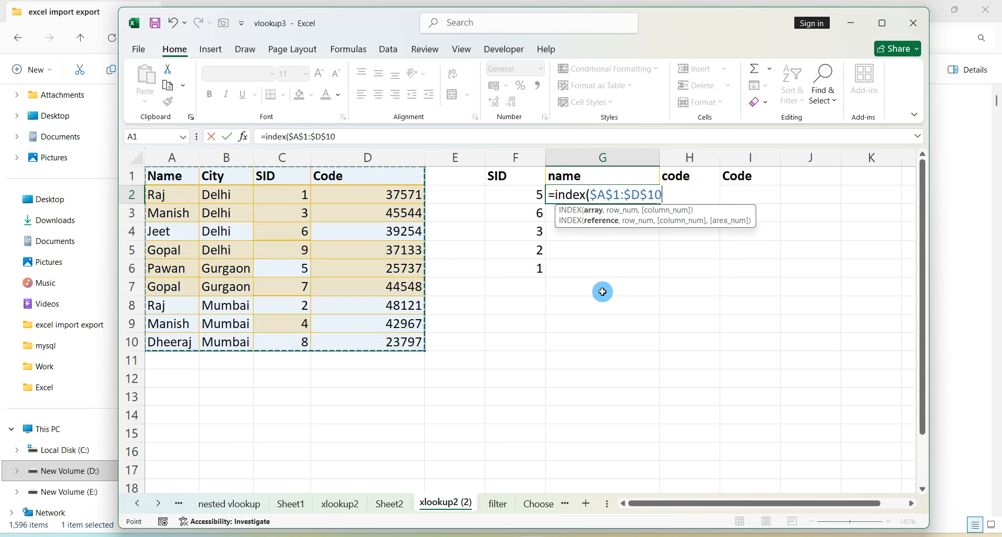
pyautogui.write(',')
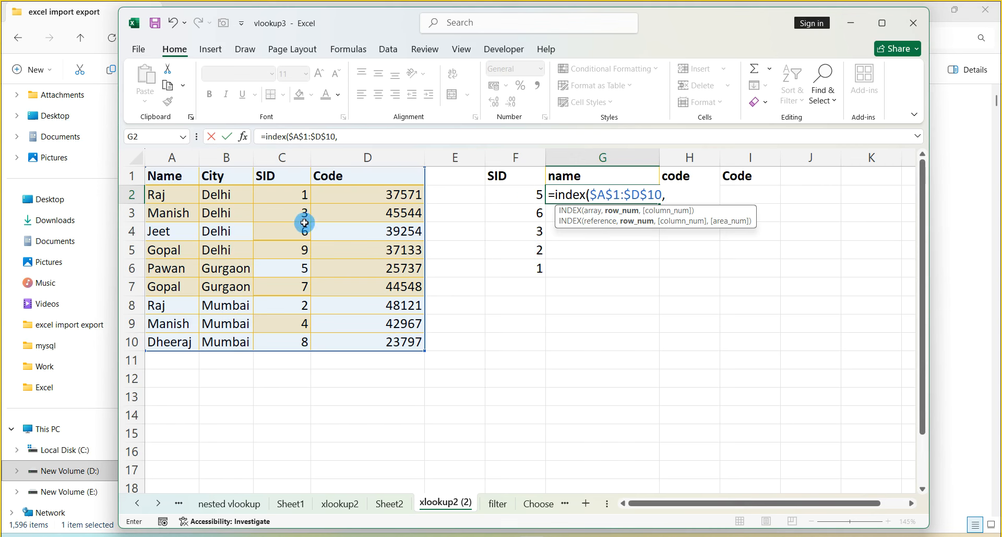
pyautogui.hotkey('ctrl', '5')
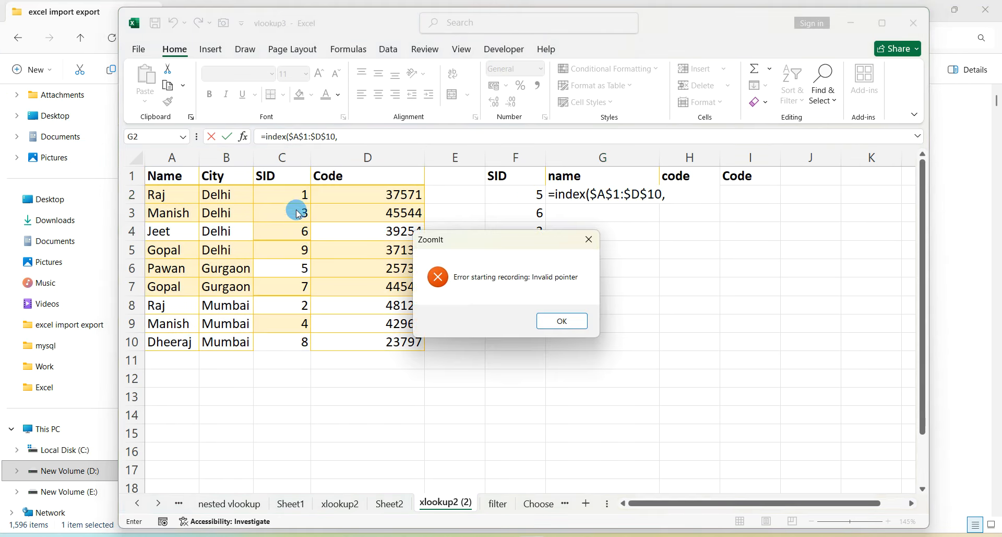
pyautogui.press('Return')
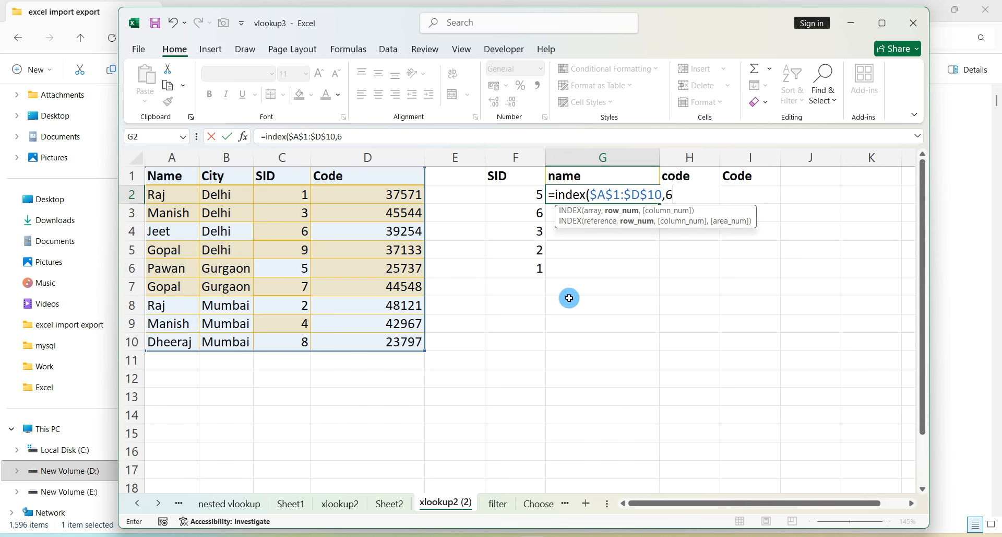
# Step: Add MATCH($F2,$C$1:$C$10,0) as the row number argument of the INDEX formula in G2
pyautogui.press('BackSpace')
pyautogui.write('match(')
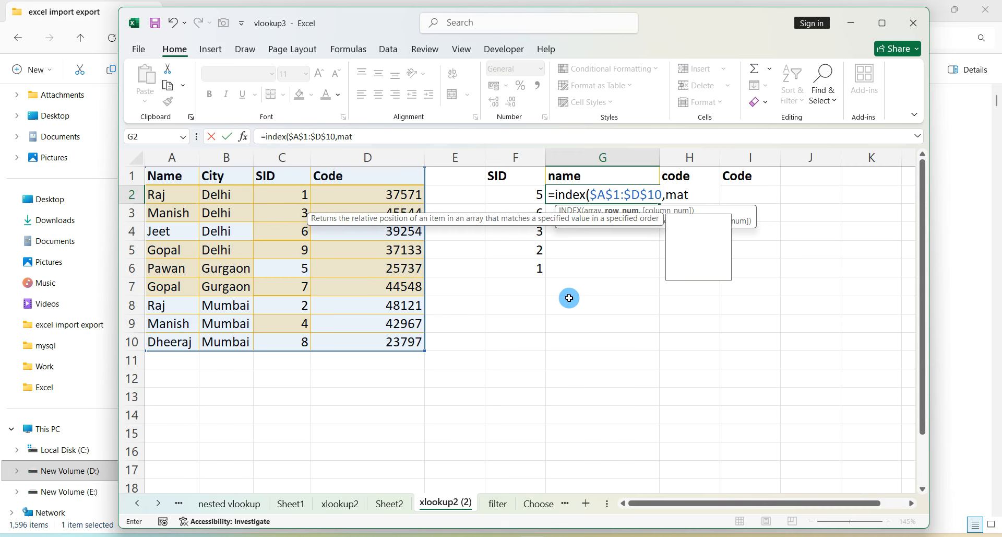
pyautogui.click(522, 197)
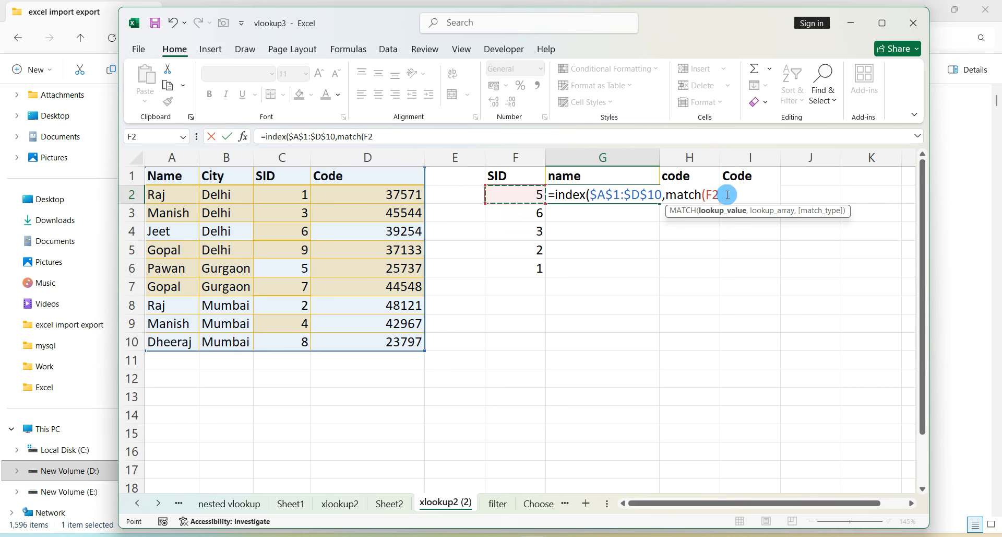
pyautogui.press('F4')
pyautogui.press('F4')
pyautogui.press('F4')
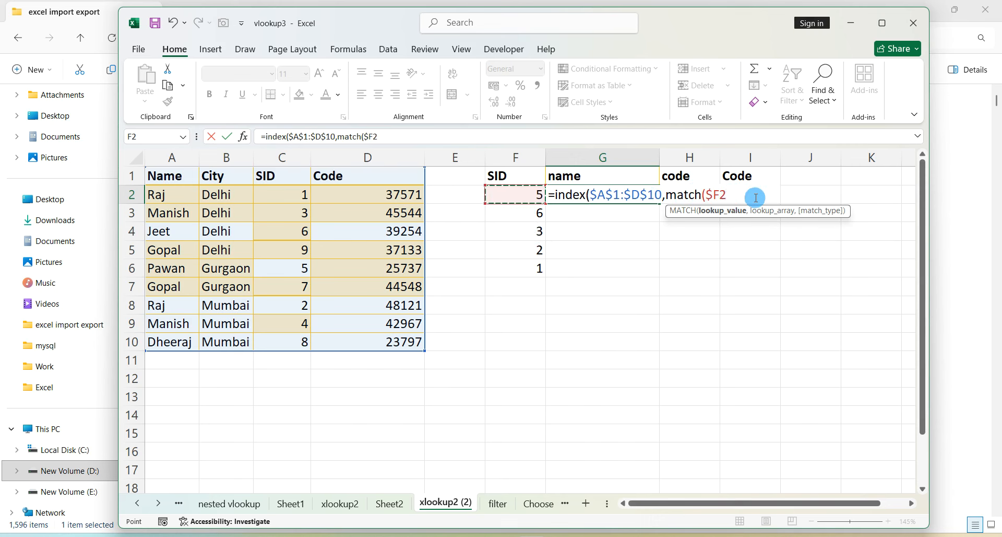
pyautogui.write(',')
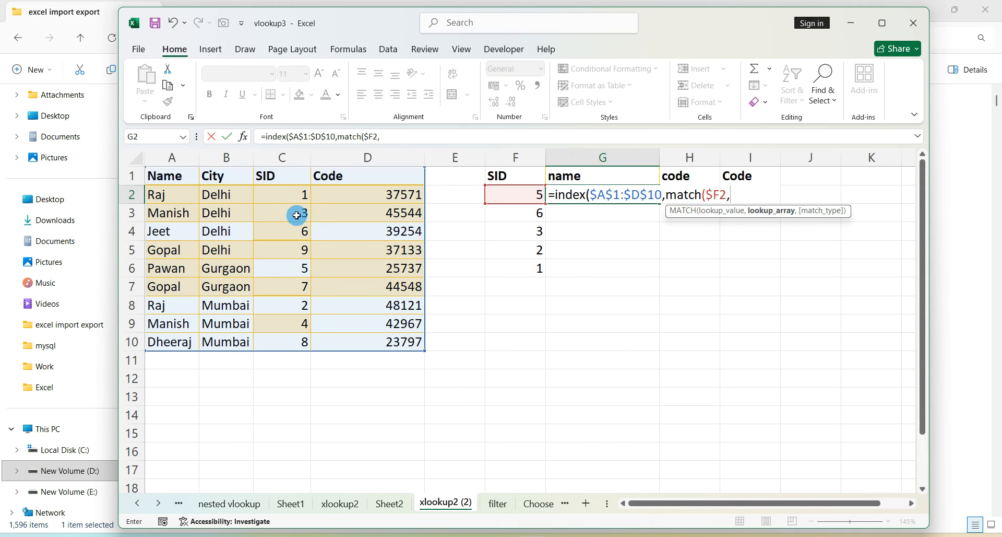
pyautogui.moveTo(275, 177); pyautogui.dragTo(291, 336)
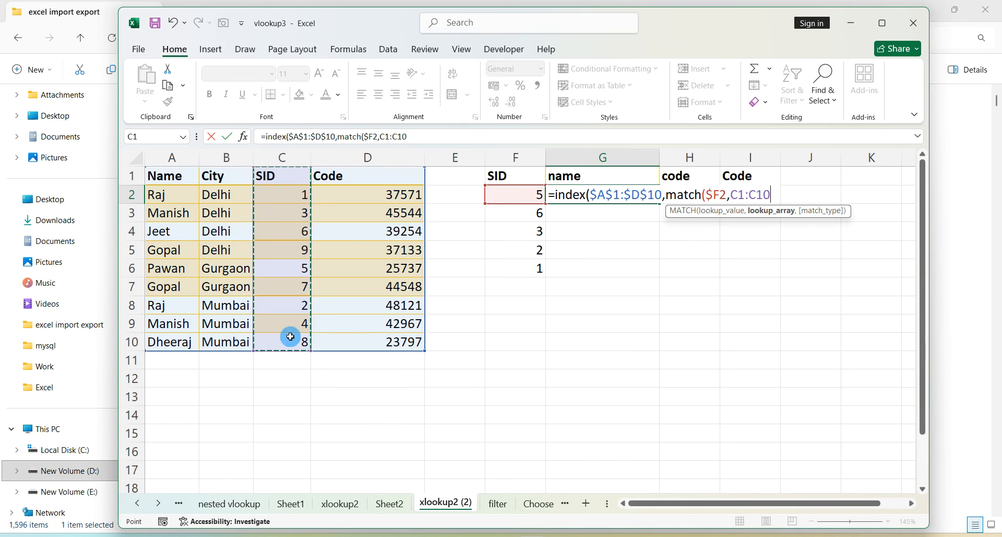
pyautogui.press('F4')
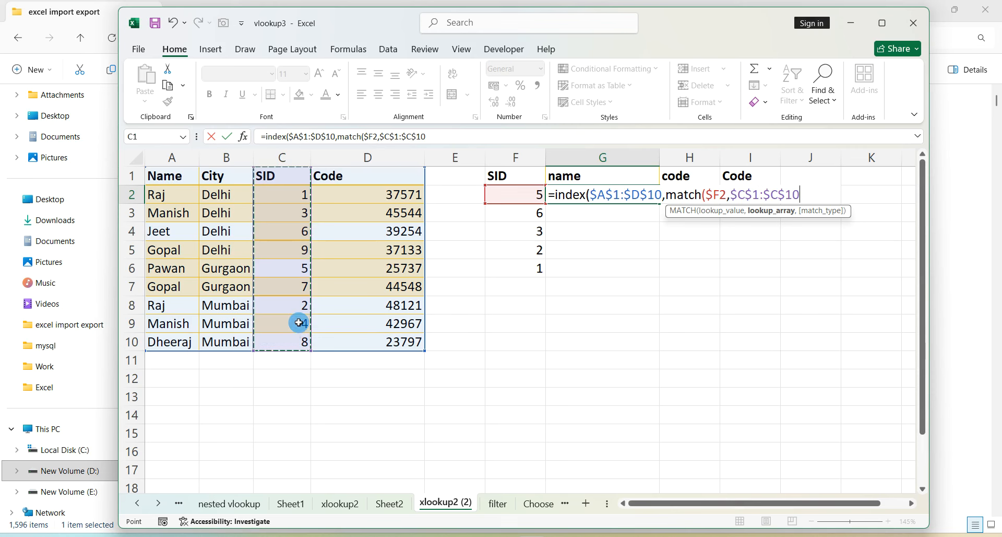
pyautogui.write(',0)')
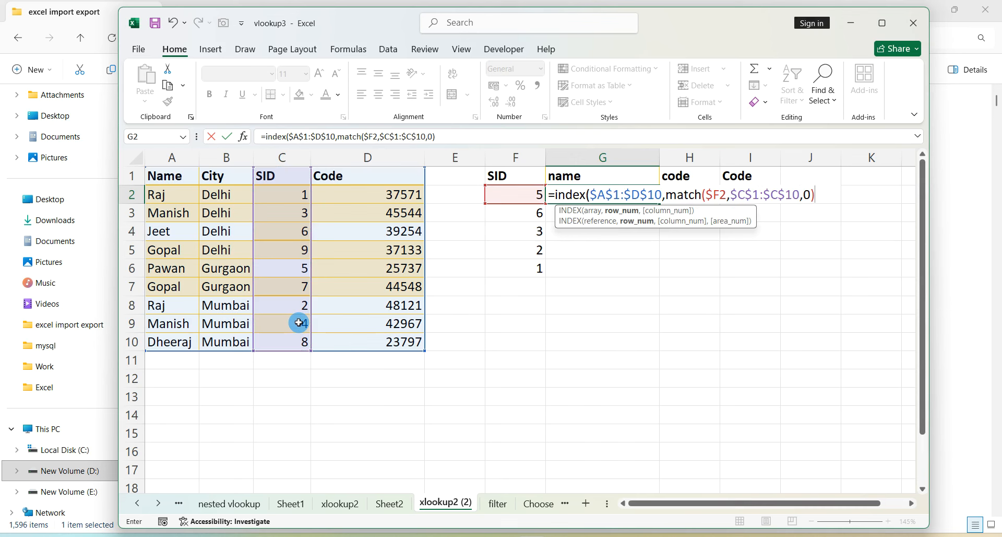
pyautogui.write(',')
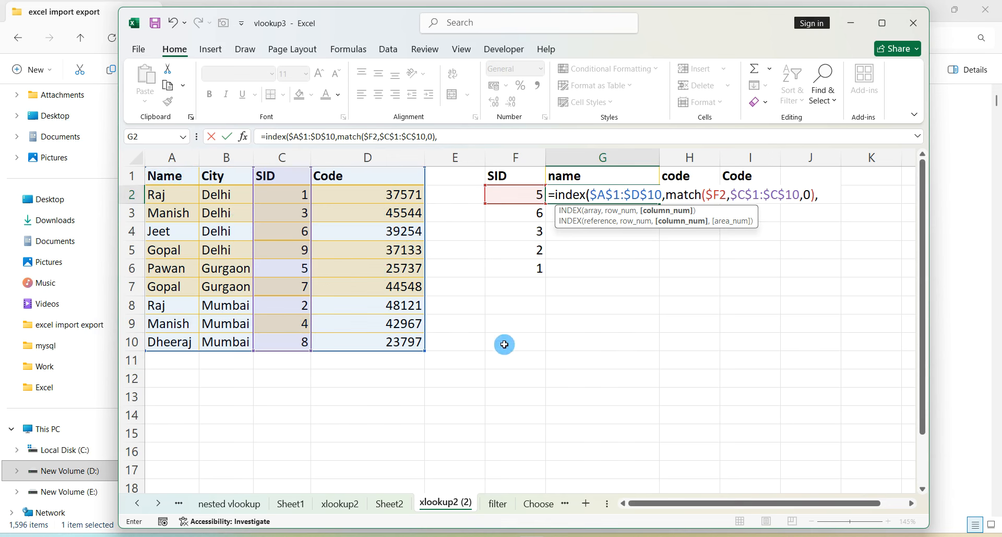
# Step: Add MATCH(G$1,$A$1:$D$1,0) as the column number argument of the INDEX formula in G2 and close the formula
pyautogui.write('match(')
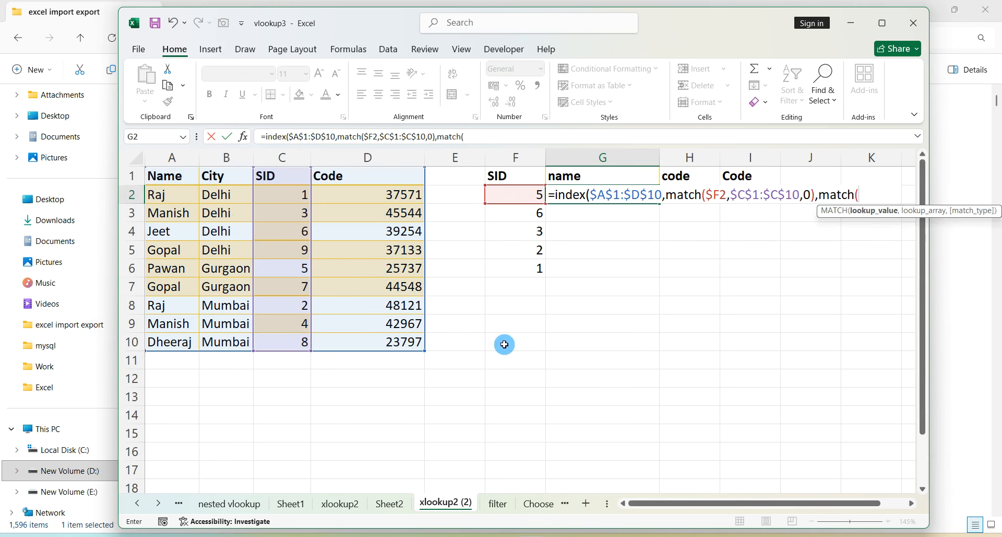
pyautogui.click(563, 174)
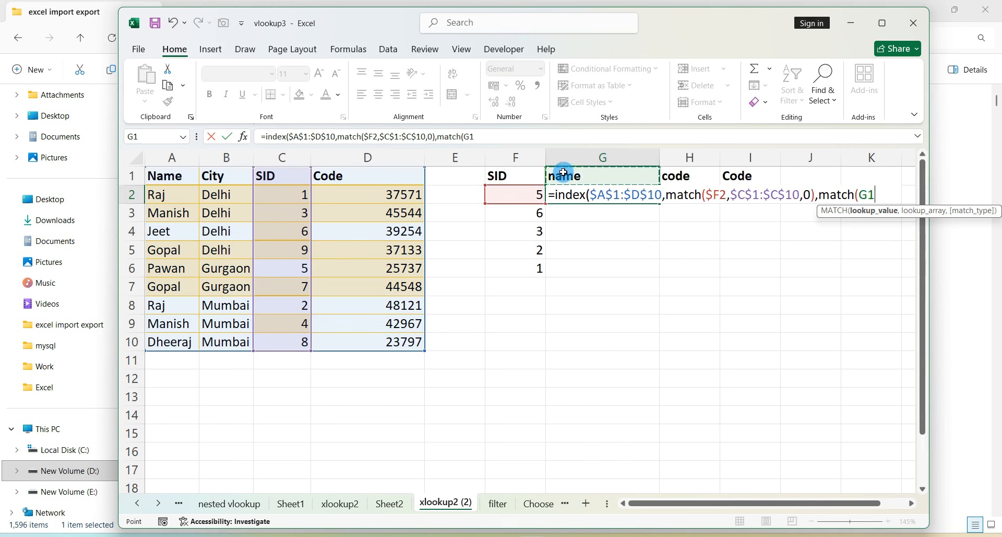
pyautogui.press('F4')
pyautogui.press('F4')
pyautogui.write(',')
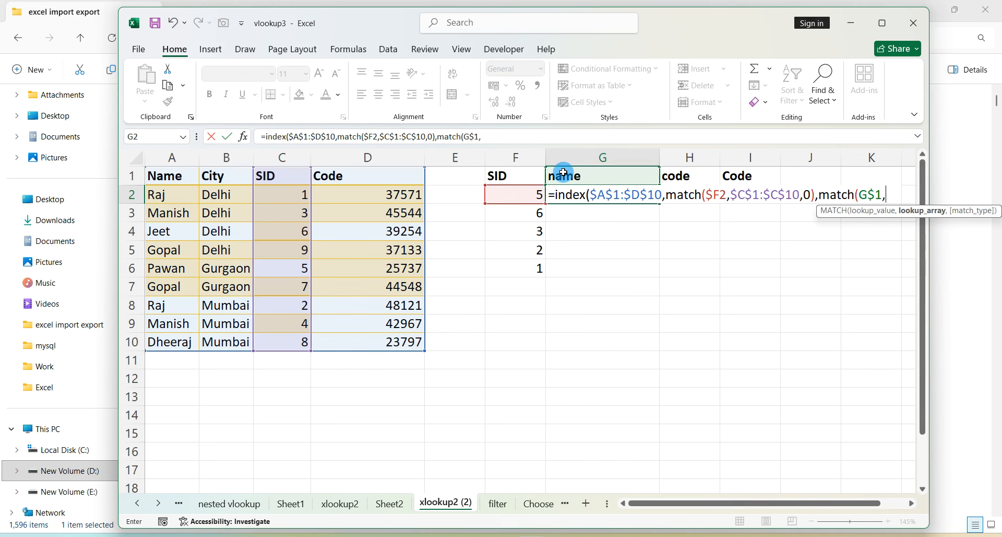
pyautogui.moveTo(157, 176); pyautogui.dragTo(366, 169)
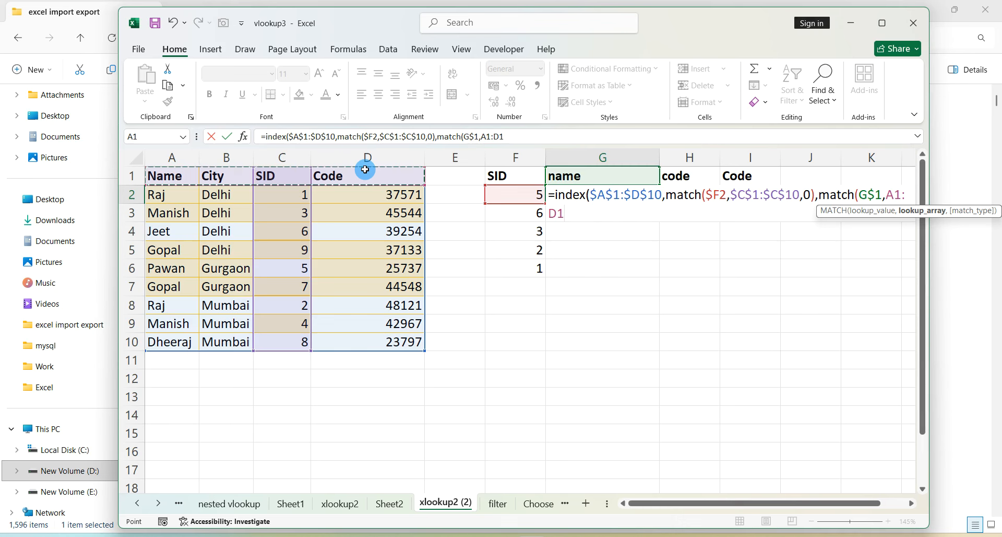
pyautogui.press('F4')
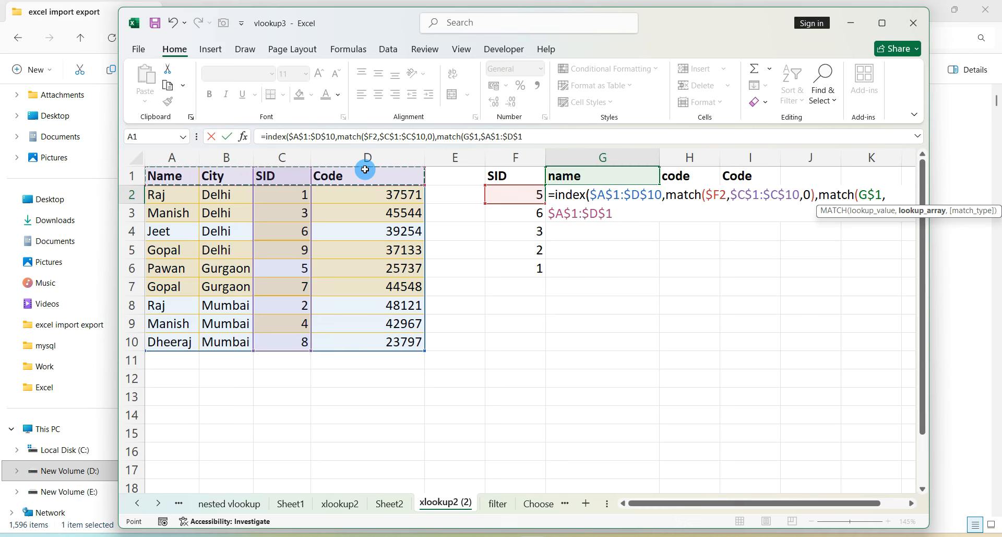
pyautogui.write(',0)')
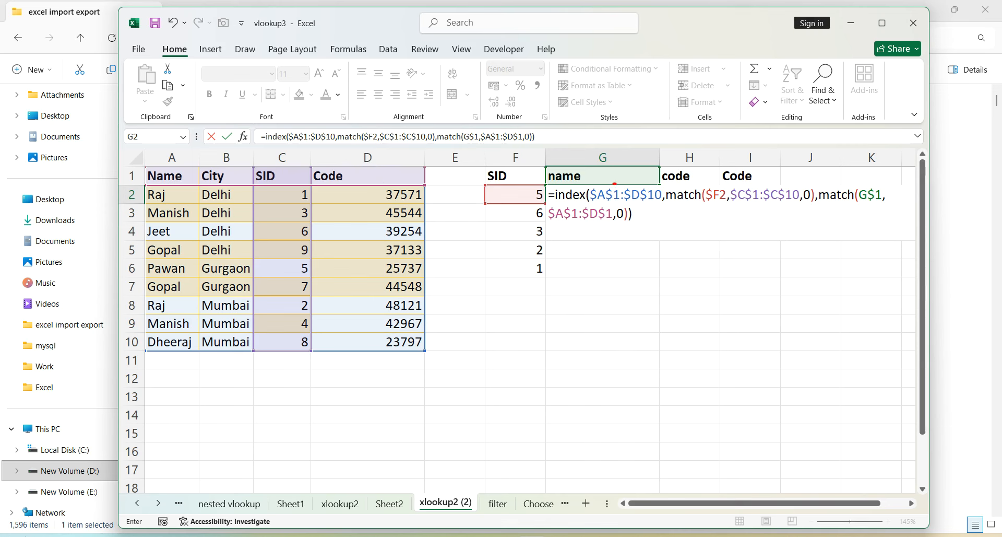
pyautogui.moveTo(614, 184); pyautogui.dragTo(676, 134)
pyautogui.moveTo(532, 181); pyautogui.dragTo(530, 194)
pyautogui.moveTo(679, 205); pyautogui.dragTo(776, 202)
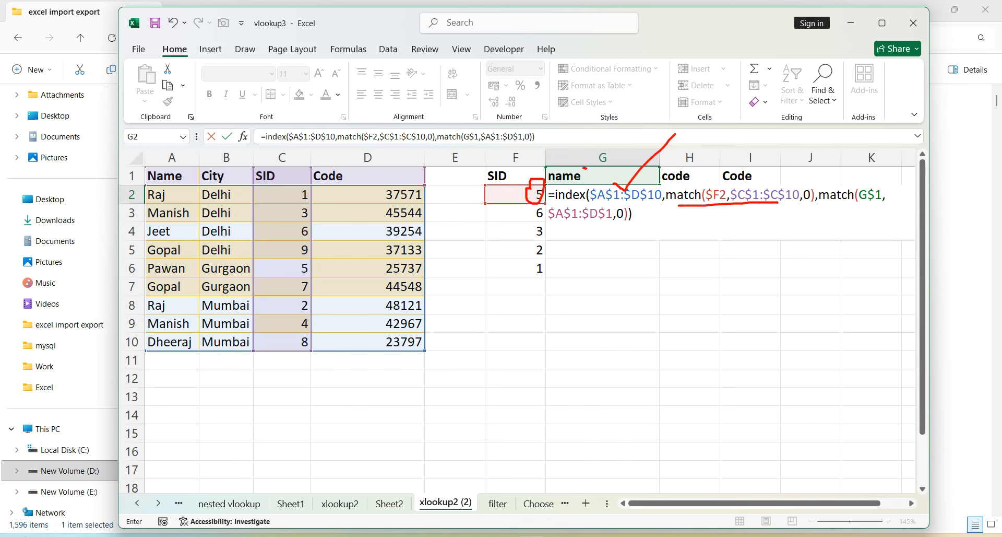
pyautogui.moveTo(585, 167); pyautogui.dragTo(574, 184)
pyautogui.moveTo(823, 206); pyautogui.dragTo(858, 204)
pyautogui.moveTo(571, 228); pyautogui.dragTo(609, 223)
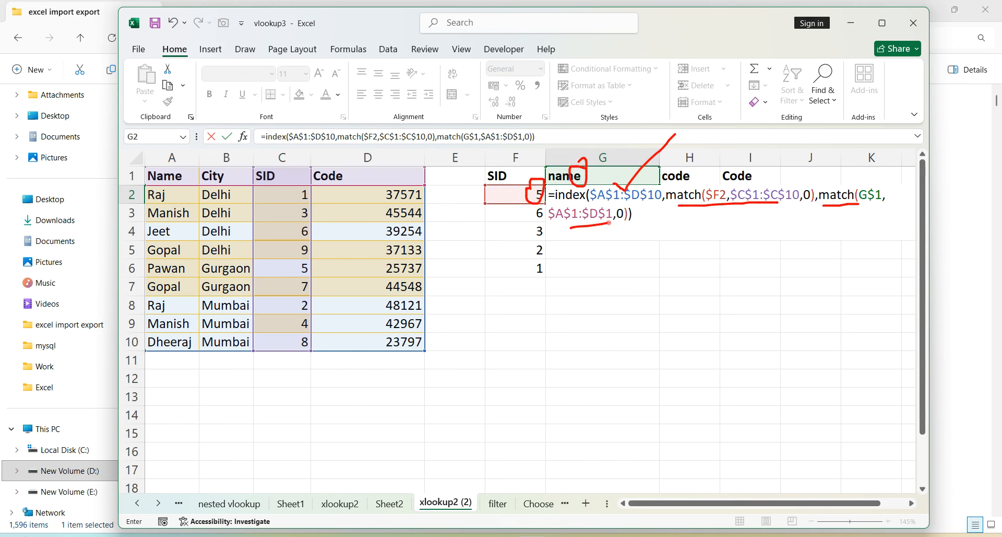
pyautogui.moveTo(597, 281)
pyautogui.mouseDown()
pyautogui.moveTo(652, 267)
pyautogui.moveTo(609, 325)
pyautogui.moveTo(711, 323)
pyautogui.mouseUp()
pyautogui.moveTo(484, 388); pyautogui.dragTo(686, 384)
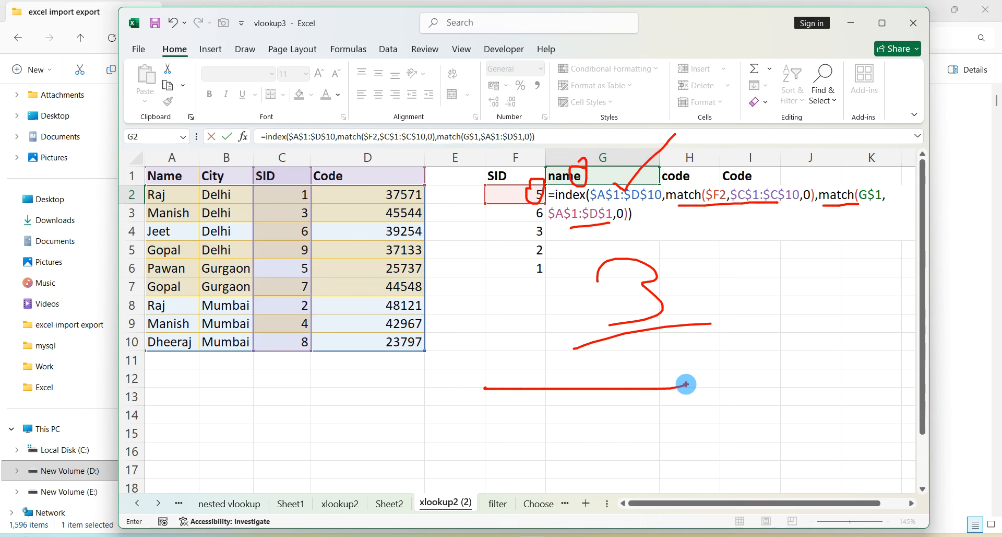
pyautogui.moveTo(642, 180); pyautogui.dragTo(677, 121)
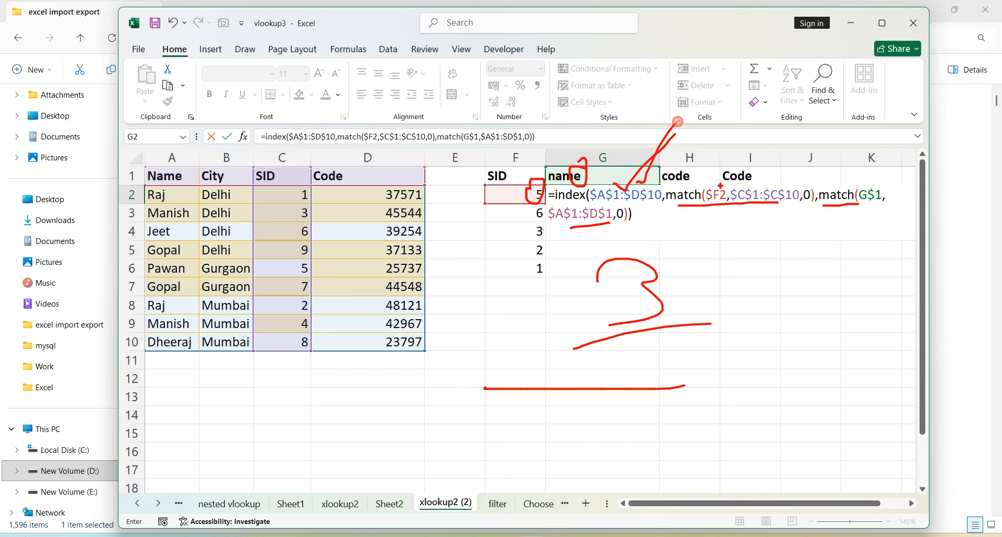
pyautogui.moveTo(543, 169); pyautogui.dragTo(624, 125)
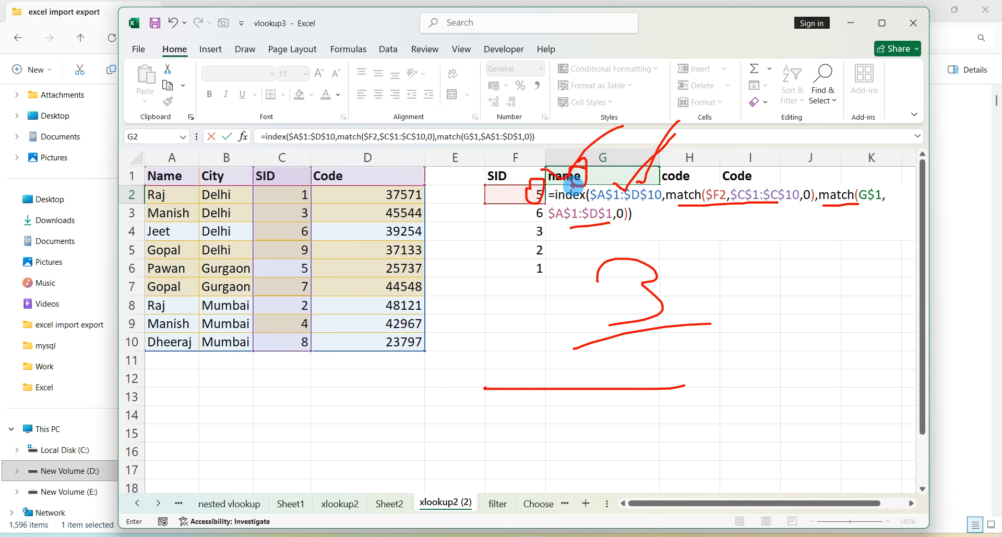
pyautogui.moveTo(526, 183)
pyautogui.mouseDown()
pyautogui.moveTo(547, 201)
pyautogui.moveTo(509, 180)
pyautogui.mouseUp()
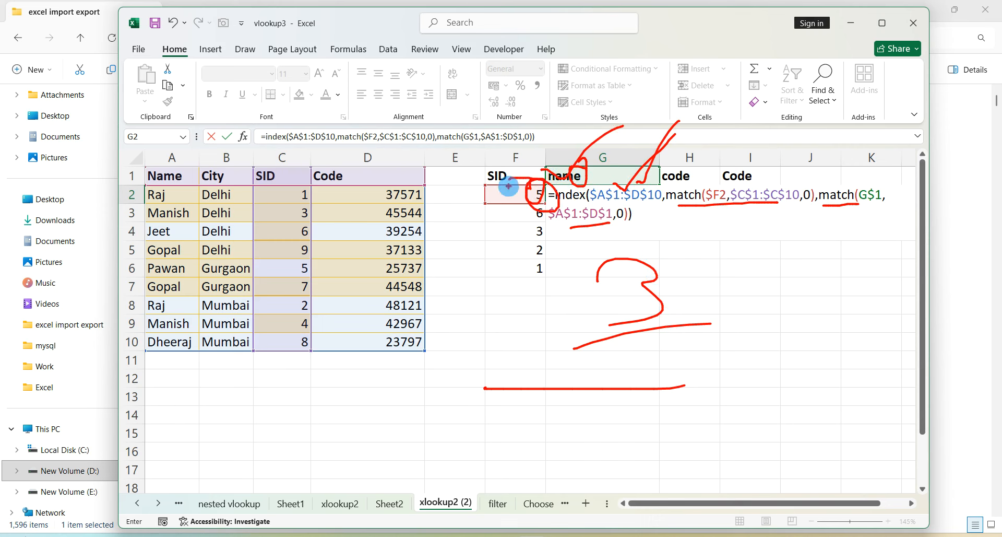
pyautogui.press('Escape')
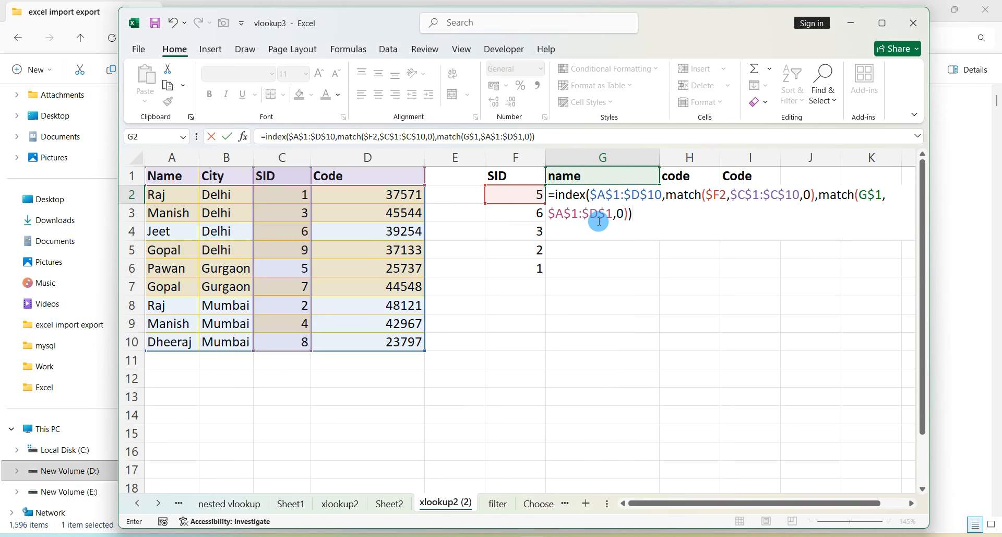
# Step: Commit the INDEX and MATCH formula in G2 and fill it down and across G2:I6
pyautogui.press('Return')
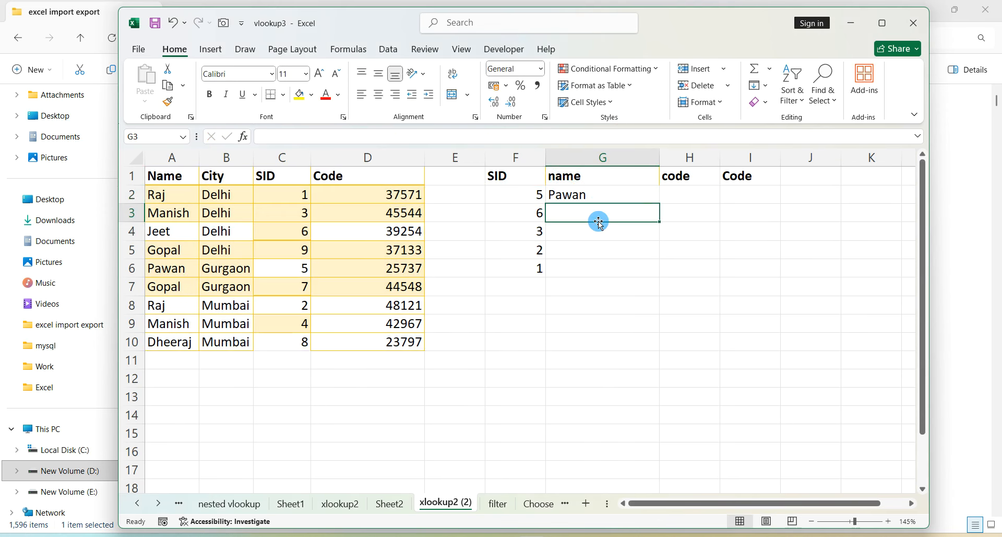
pyautogui.moveTo(599, 195); pyautogui.dragTo(748, 266)
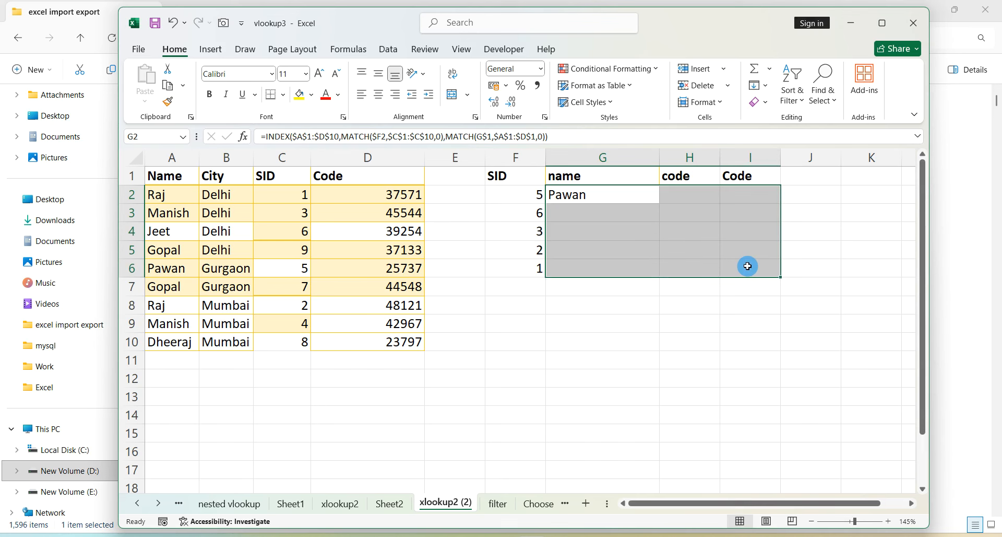
pyautogui.hotkey('ctrl', 'd')
pyautogui.hotkey('ctrl', 'r')
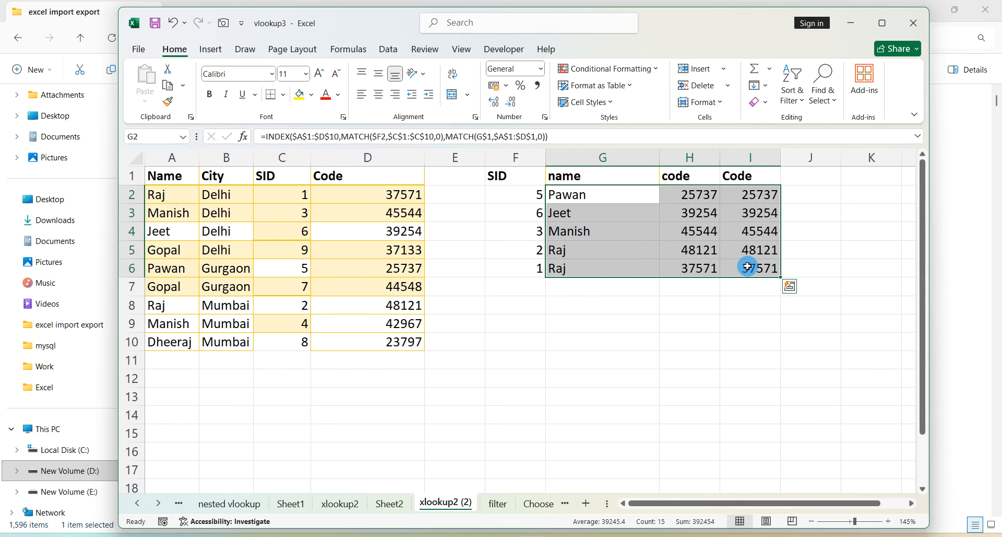
pyautogui.click(702, 331)
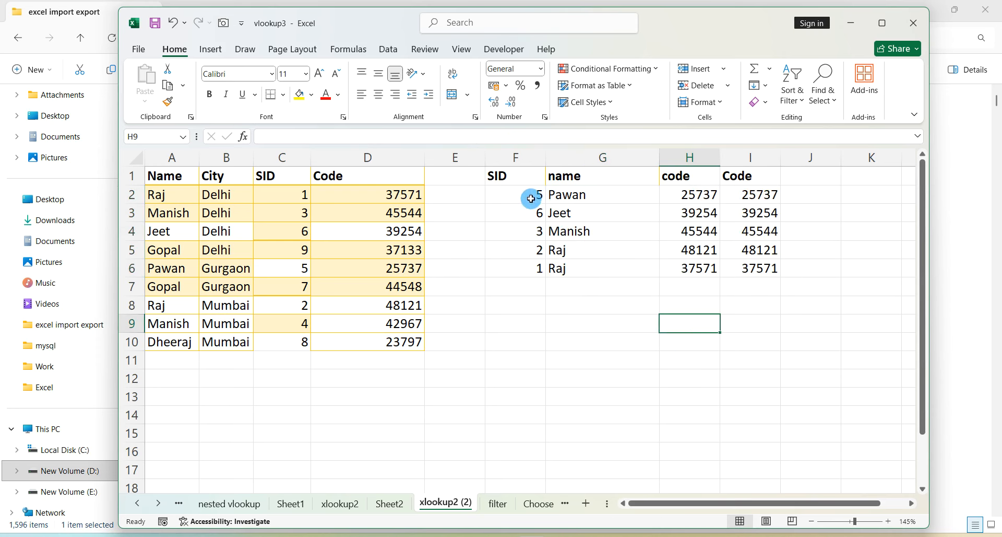
# Step: Compare the lookup SIDs in F2:F6 with the SID column of the source table
pyautogui.moveTo(530, 196); pyautogui.dragTo(516, 266)
pyautogui.moveTo(298, 213); pyautogui.dragTo(300, 341)
pyautogui.click(529, 382)
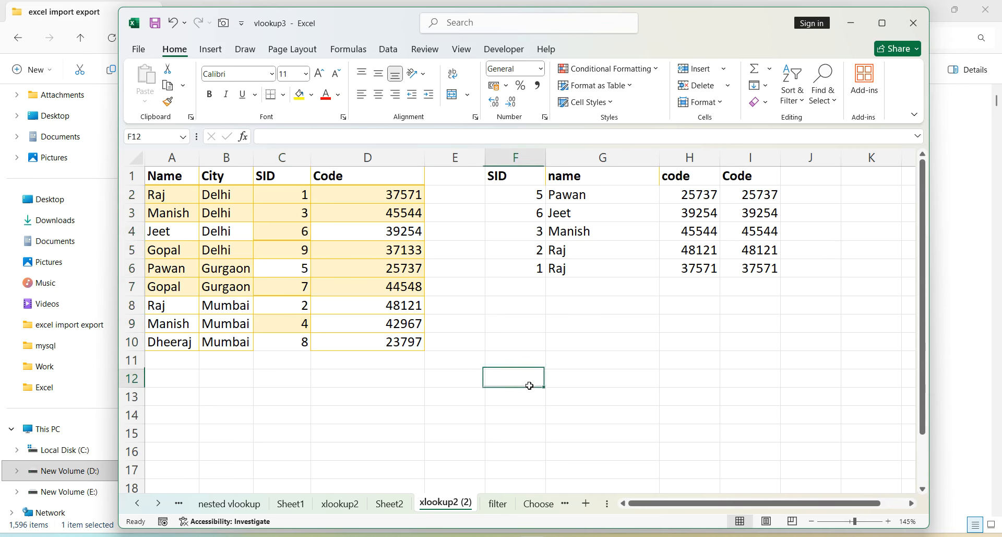
pyautogui.moveTo(511, 186); pyautogui.dragTo(514, 285)
pyautogui.click(516, 375)
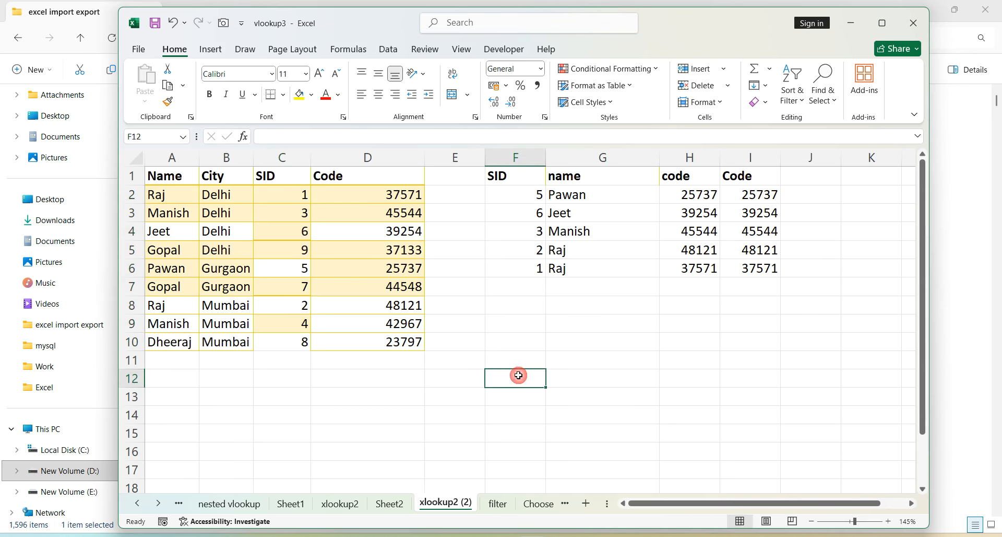
pyautogui.moveTo(308, 201); pyautogui.dragTo(301, 317)
pyautogui.click(553, 454)
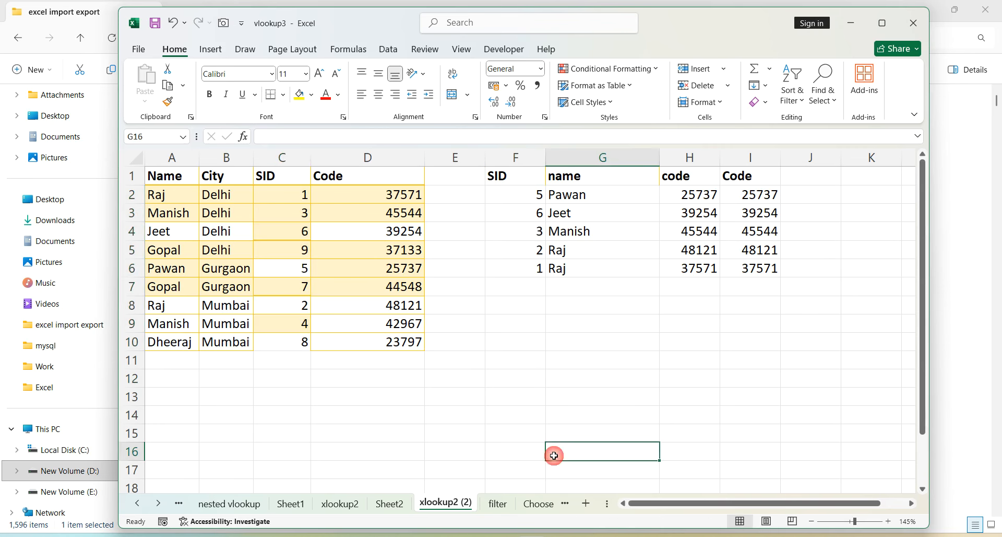
pyautogui.moveTo(532, 196); pyautogui.dragTo(528, 251)
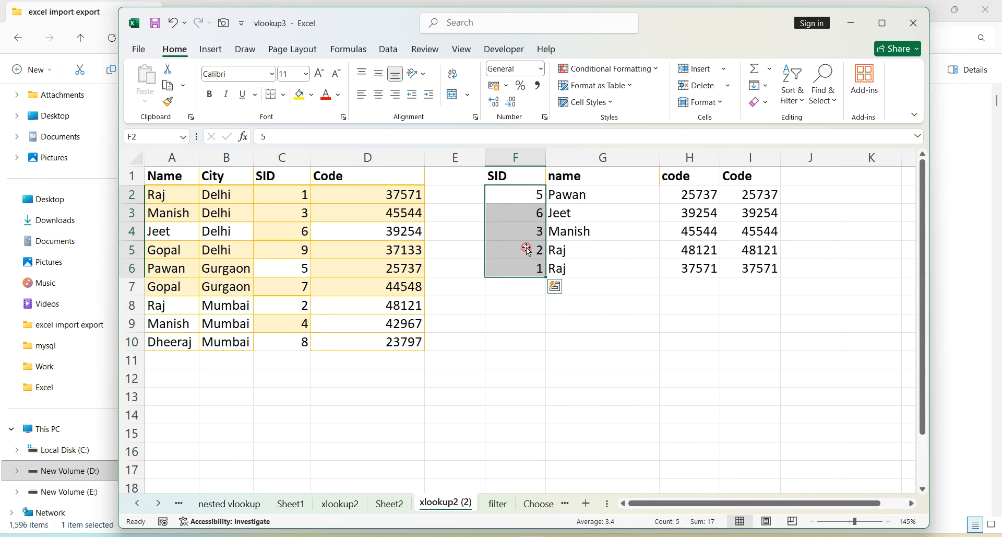
pyautogui.click(532, 351)
# Step: Set the SID in C4 to 5 to create a duplicate ID in the source table
pyautogui.click(277, 231)
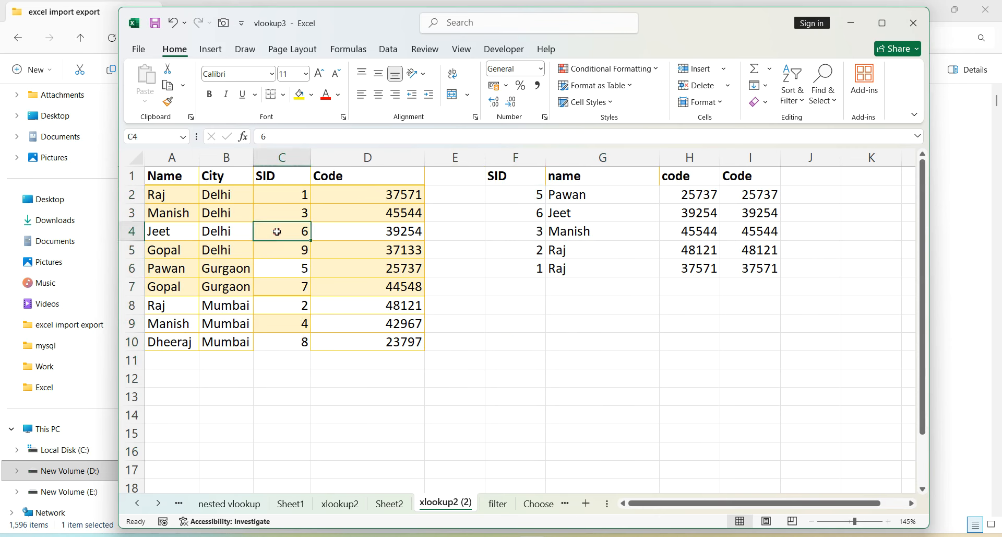
pyautogui.write('5')
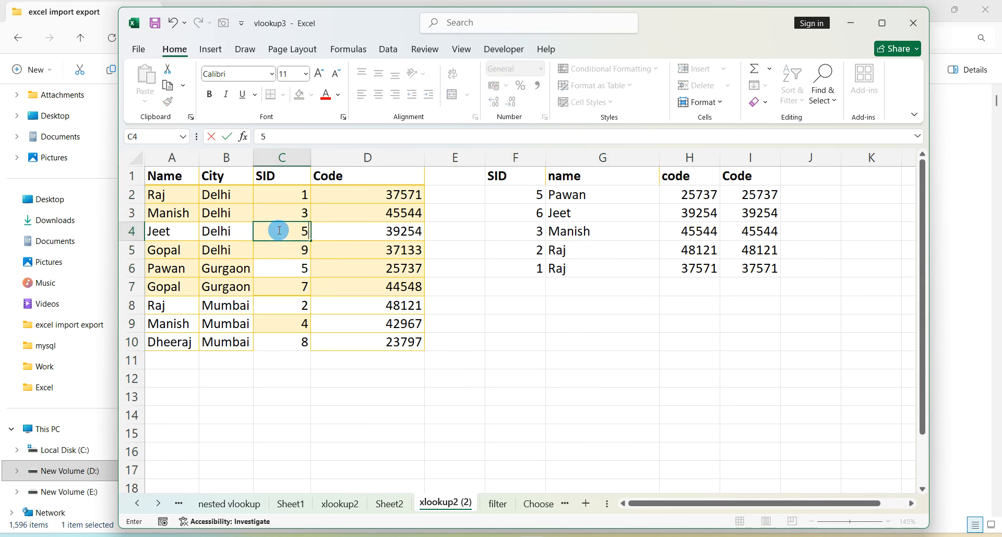
pyautogui.click(445, 382)
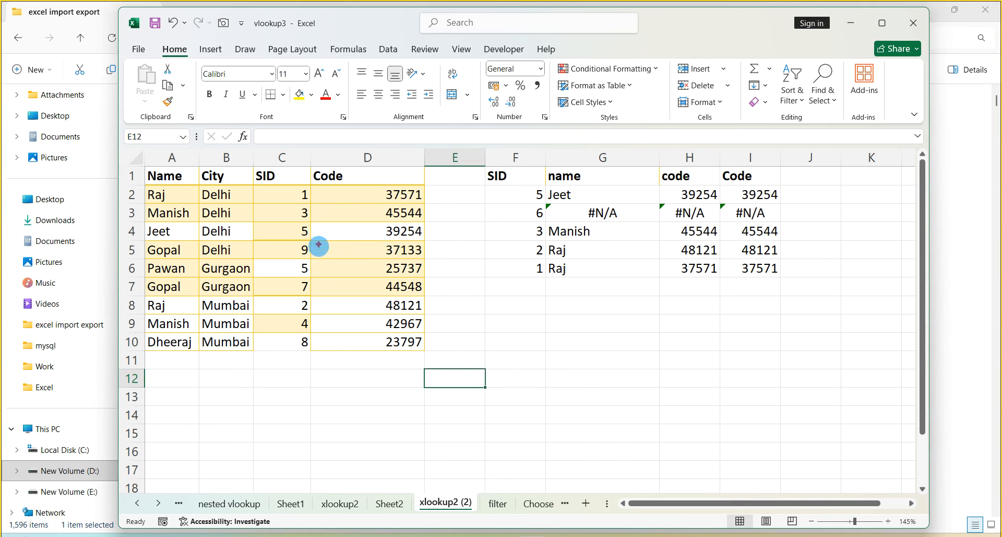
pyautogui.moveTo(306, 234); pyautogui.dragTo(247, 231)
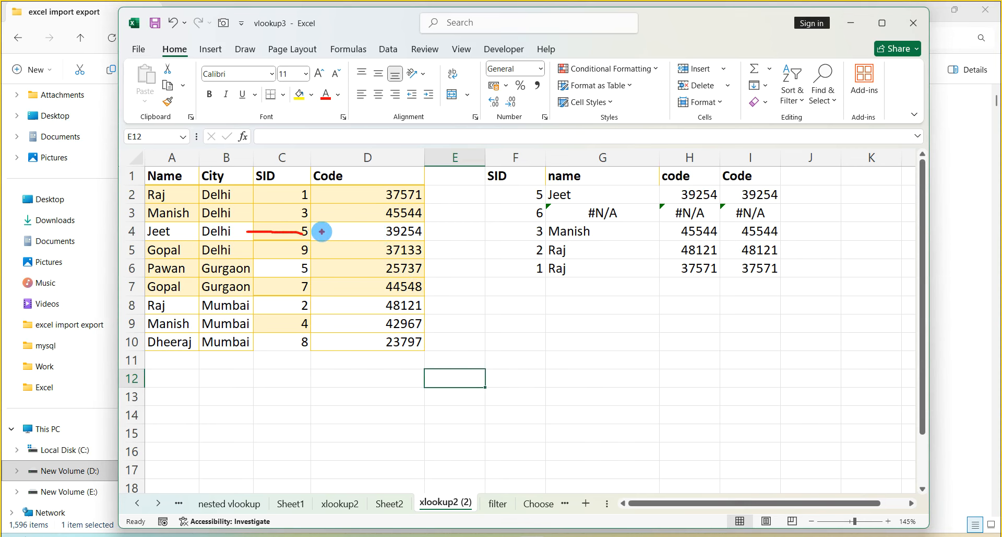
pyautogui.moveTo(311, 233); pyautogui.dragTo(353, 233)
pyautogui.moveTo(582, 187); pyautogui.dragTo(629, 135)
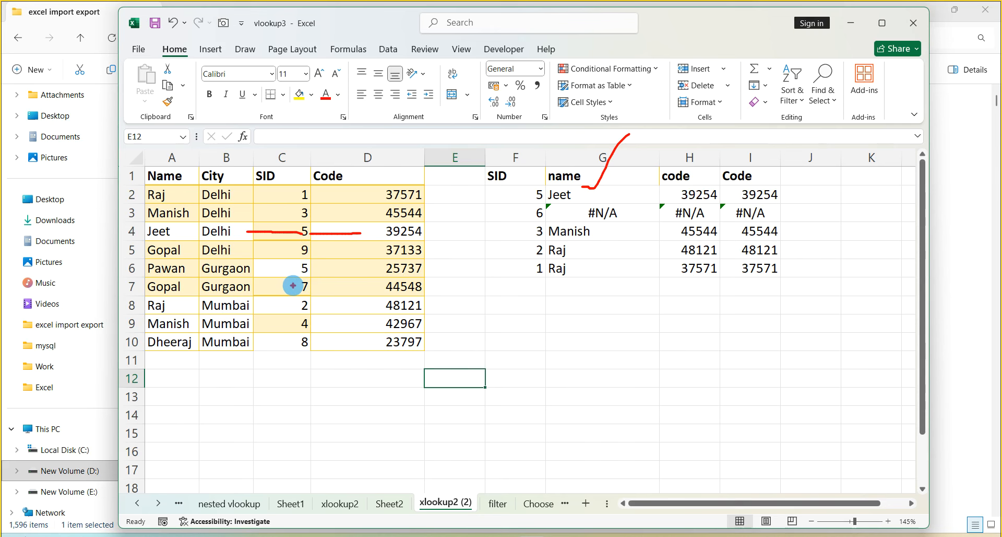
pyautogui.moveTo(314, 259); pyautogui.dragTo(333, 291)
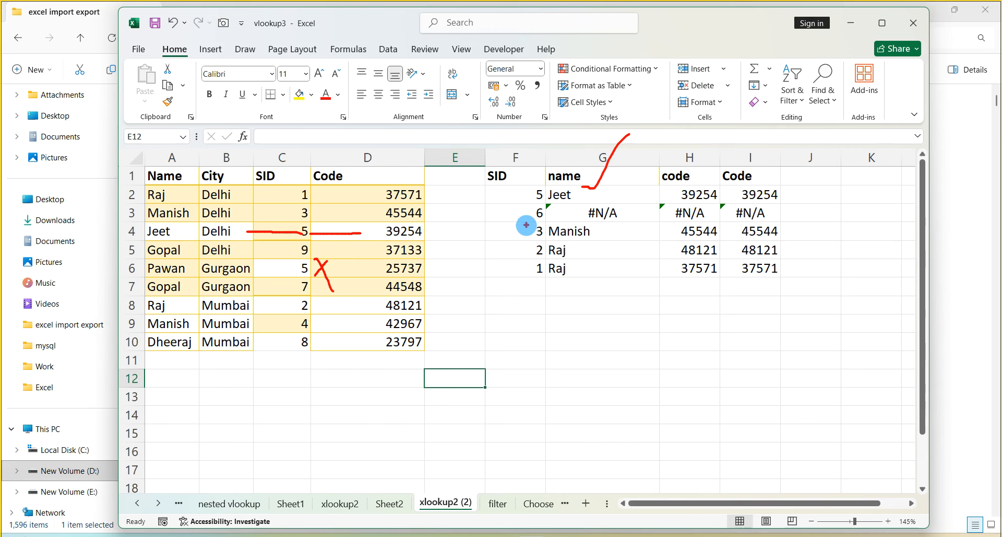
pyautogui.moveTo(518, 212); pyautogui.dragTo(541, 200)
pyautogui.moveTo(340, 214)
pyautogui.mouseDown()
pyautogui.moveTo(262, 293)
pyautogui.moveTo(329, 234)
pyautogui.mouseUp()
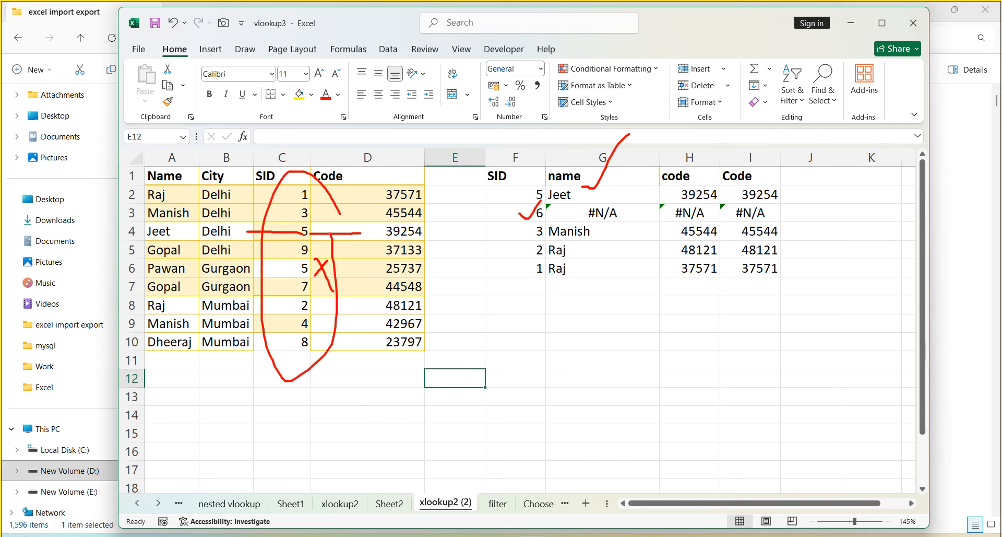
pyautogui.moveTo(518, 230)
pyautogui.mouseDown()
pyautogui.moveTo(606, 213)
pyautogui.moveTo(794, 208)
pyautogui.mouseUp()
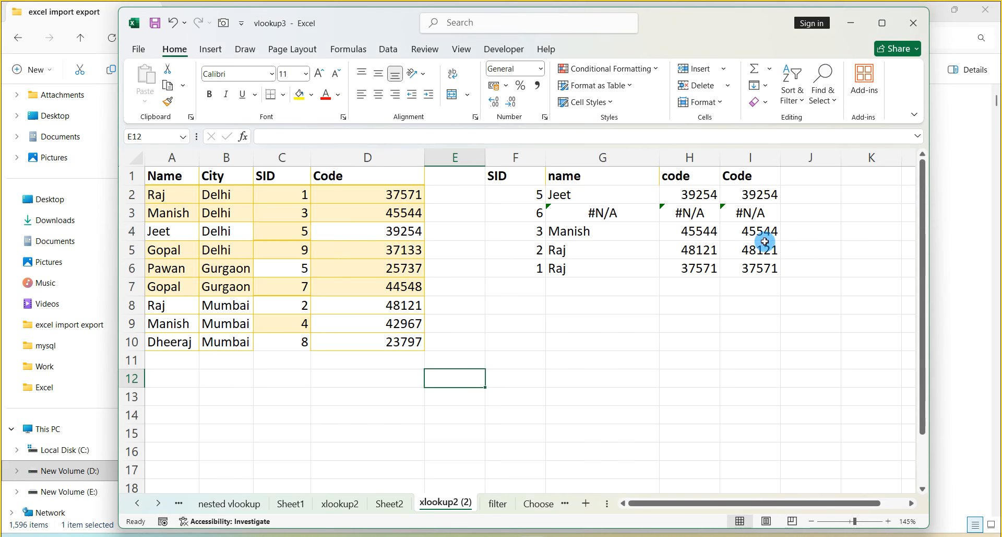
# Step: Undo the SID change in C4
pyautogui.hotkey('ctrl', 'z')
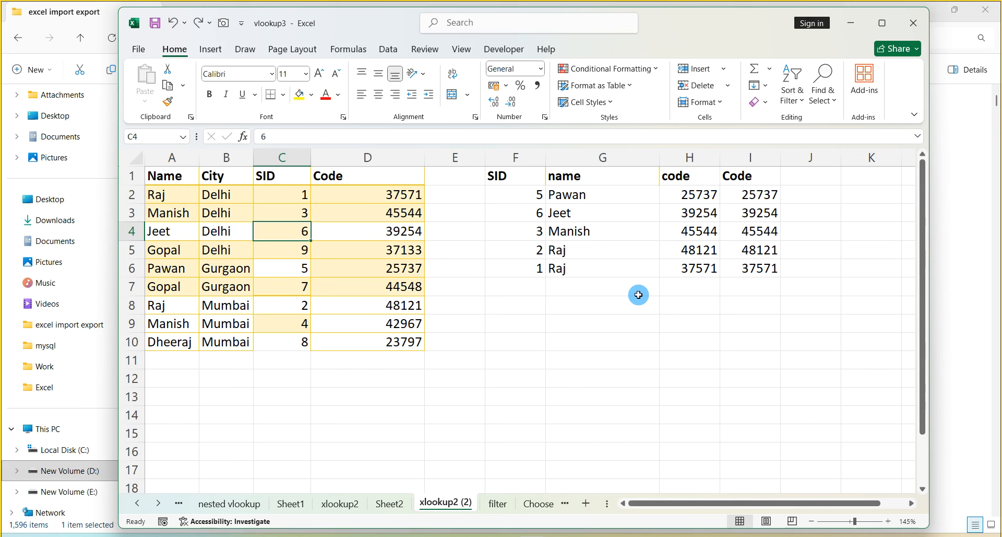
# Step: Enter the headings Name in G10 and City in H10
pyautogui.click(547, 336)
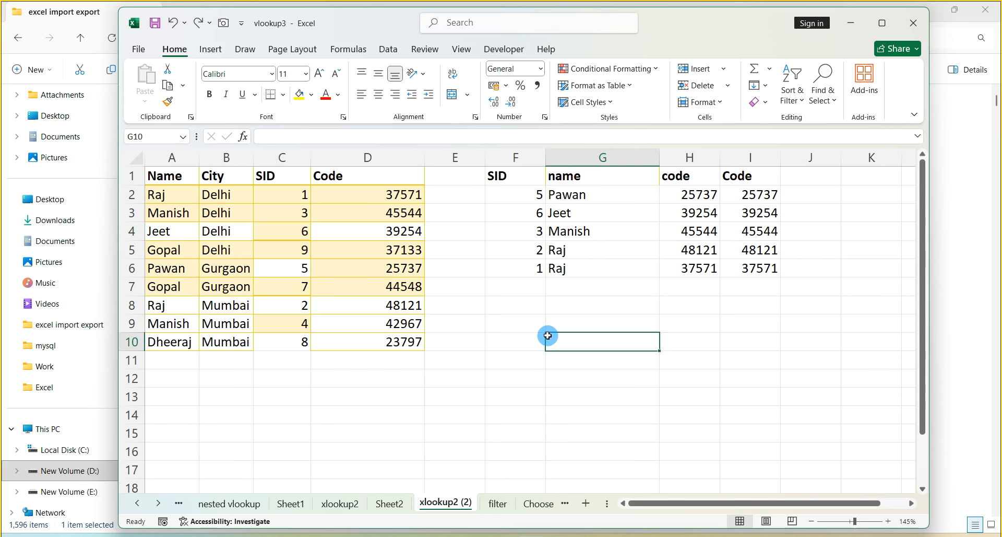
pyautogui.write('Name')
pyautogui.press('Tab')
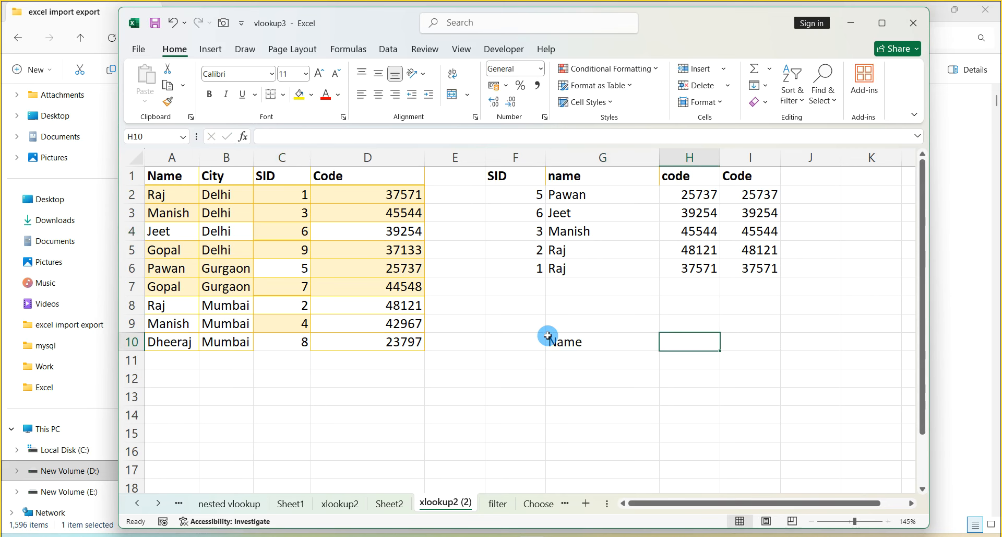
pyautogui.write('City')
pyautogui.press('Return')
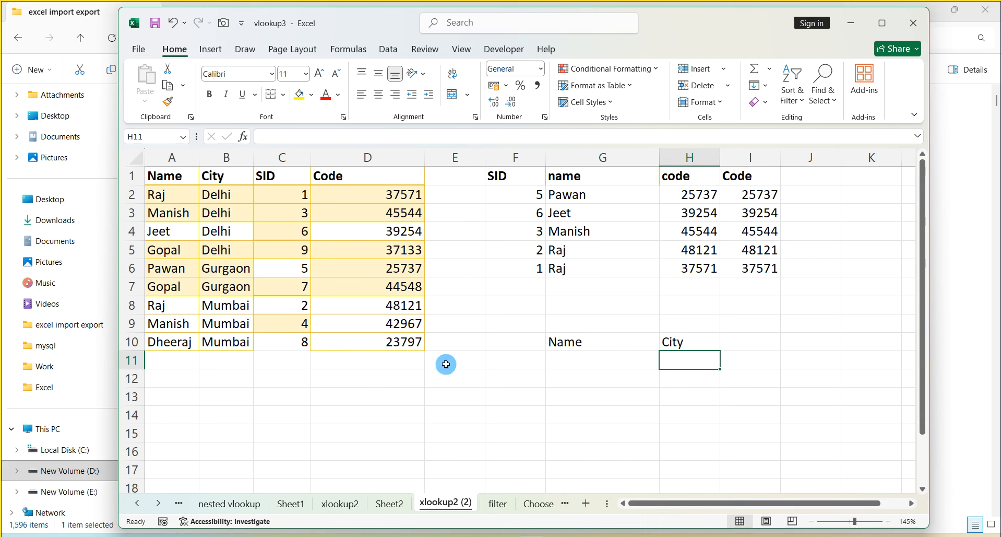
pyautogui.click(214, 192)
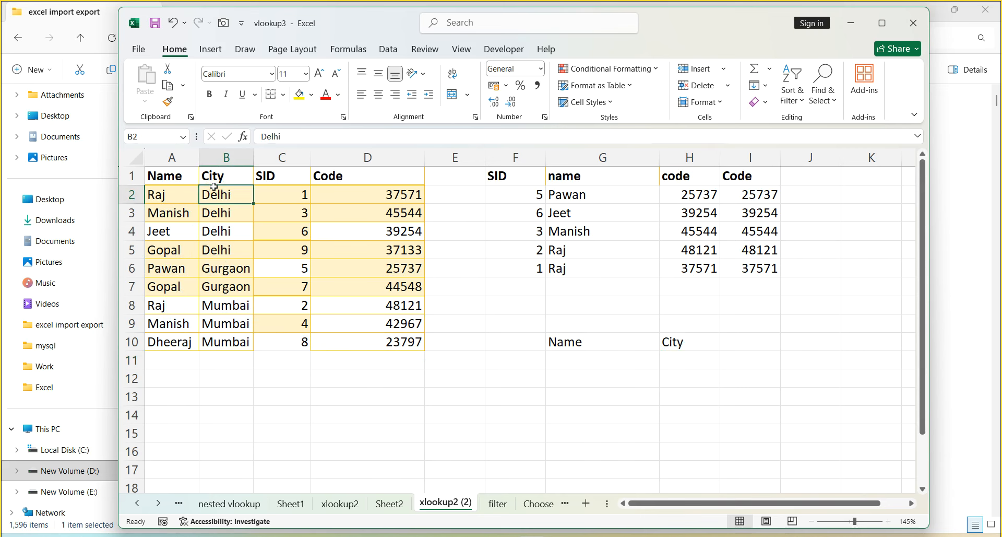
pyautogui.click(245, 306)
pyautogui.click(447, 362)
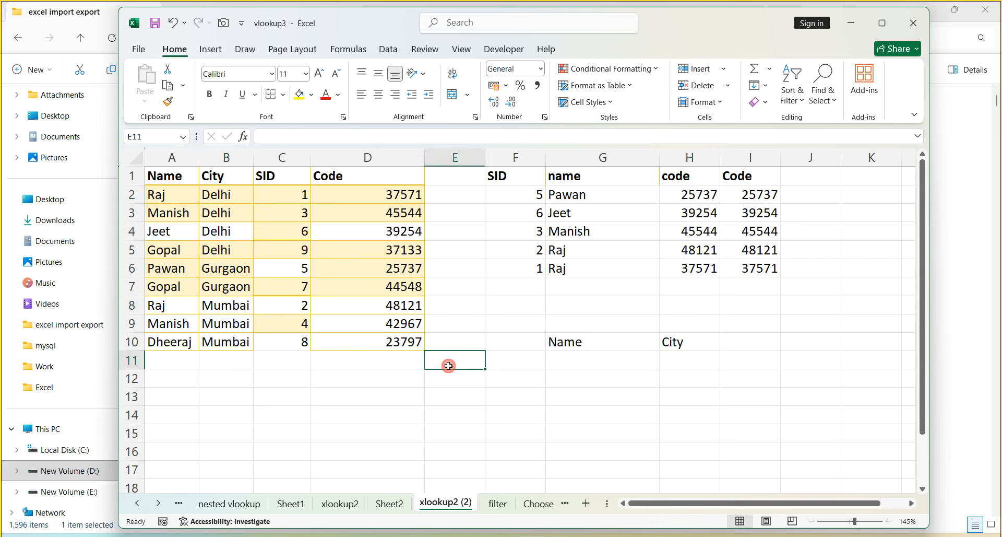
# Step: Clear the range F9:H13 and enter the label Name in G10
pyautogui.moveTo(532, 338); pyautogui.dragTo(712, 387)
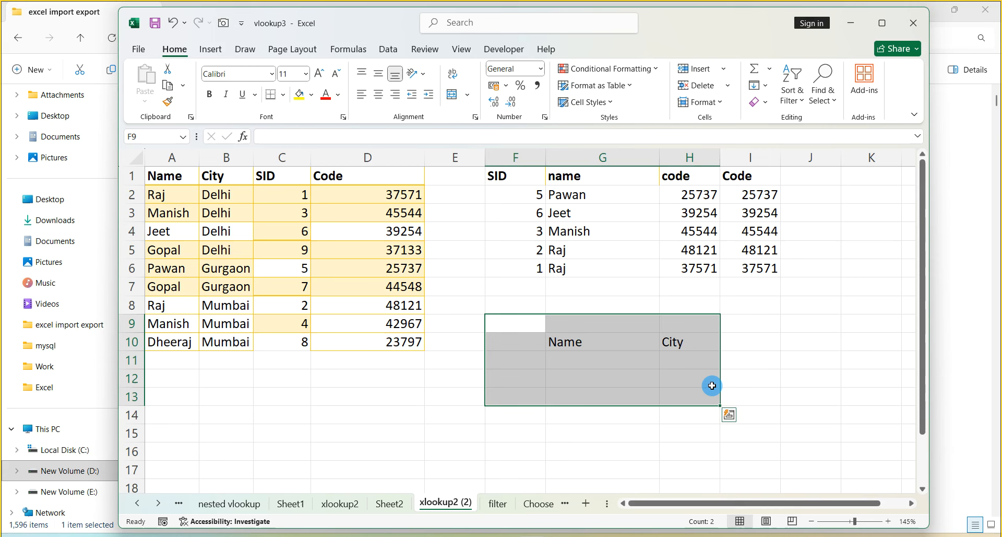
pyautogui.press('Delete')
pyautogui.scroll(-1, 683, 432)
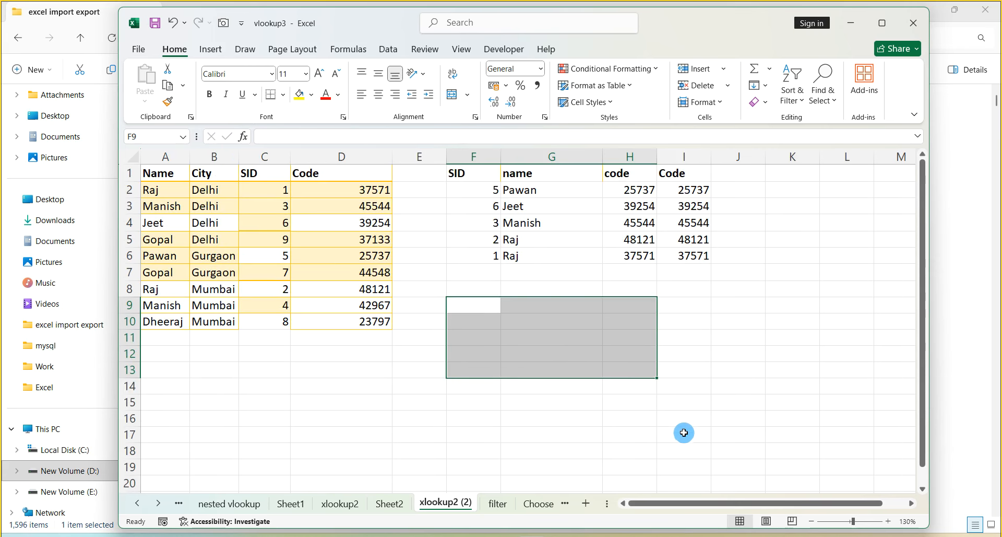
pyautogui.click(524, 386)
pyautogui.click(533, 321)
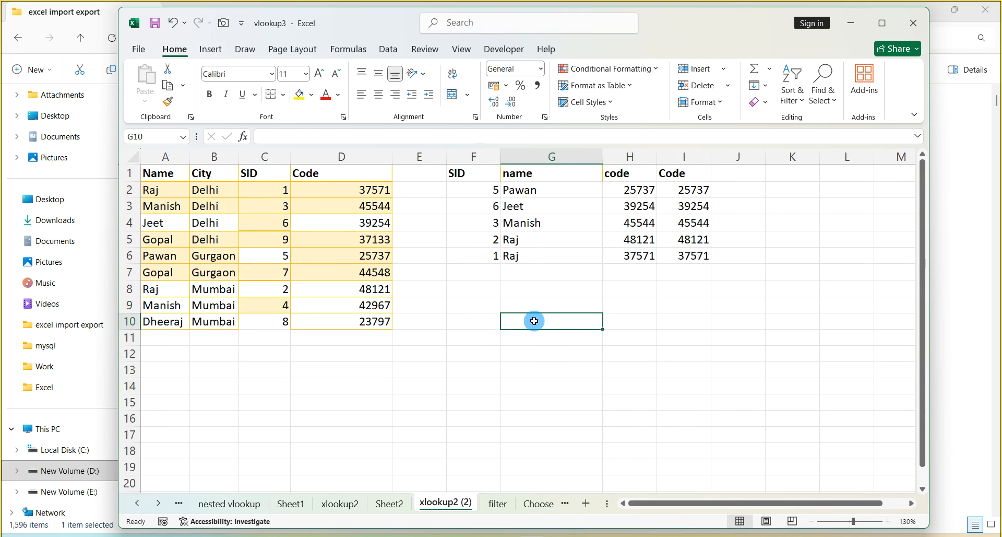
pyautogui.write('Name')
pyautogui.click(623, 321)
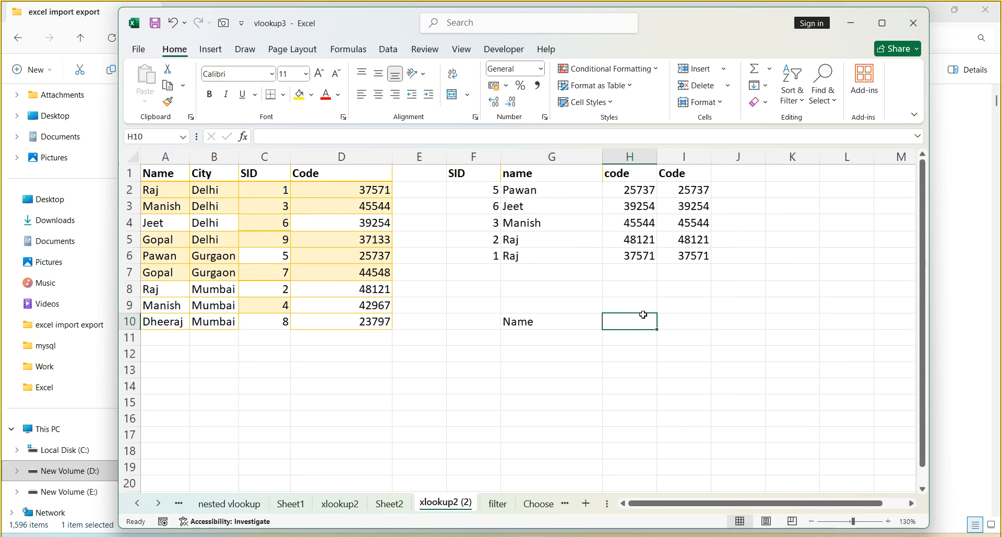
# Step: Compare the source table's two records with the same name in rows 2 and 8
pyautogui.moveTo(455, 355); pyautogui.dragTo(760, 408)
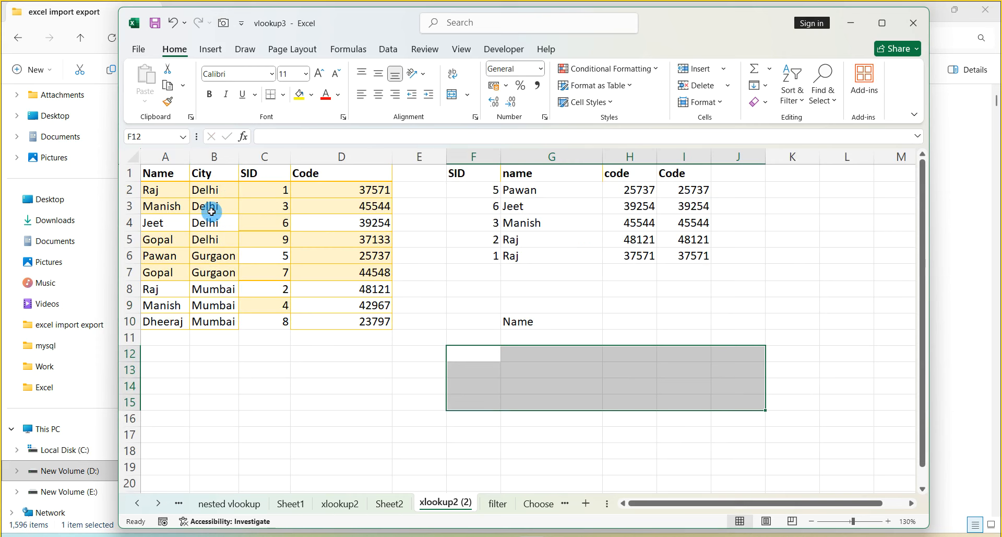
pyautogui.moveTo(210, 193); pyautogui.dragTo(353, 193)
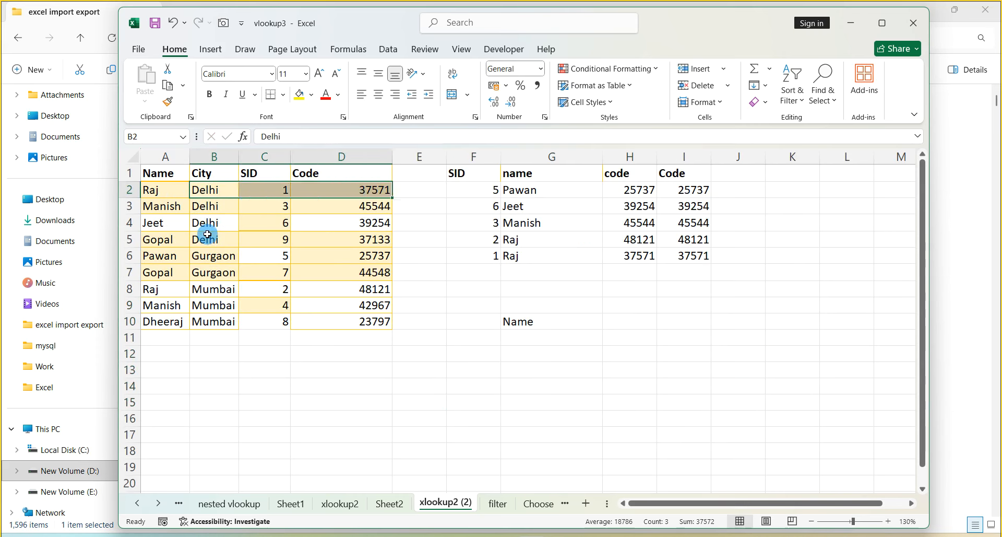
pyautogui.moveTo(212, 289); pyautogui.dragTo(378, 292)
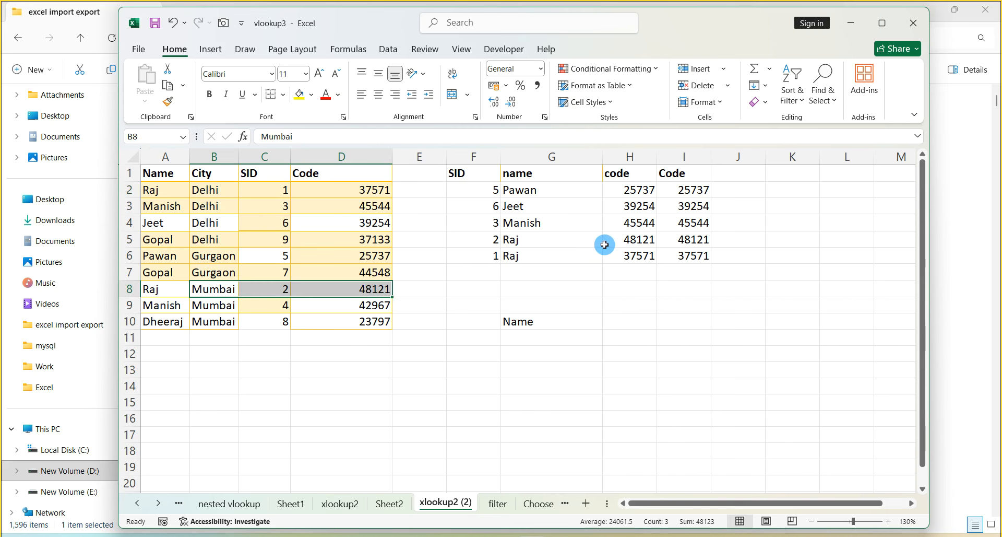
# Step: Set the lookup SID in F5 to 5
pyautogui.click(493, 239)
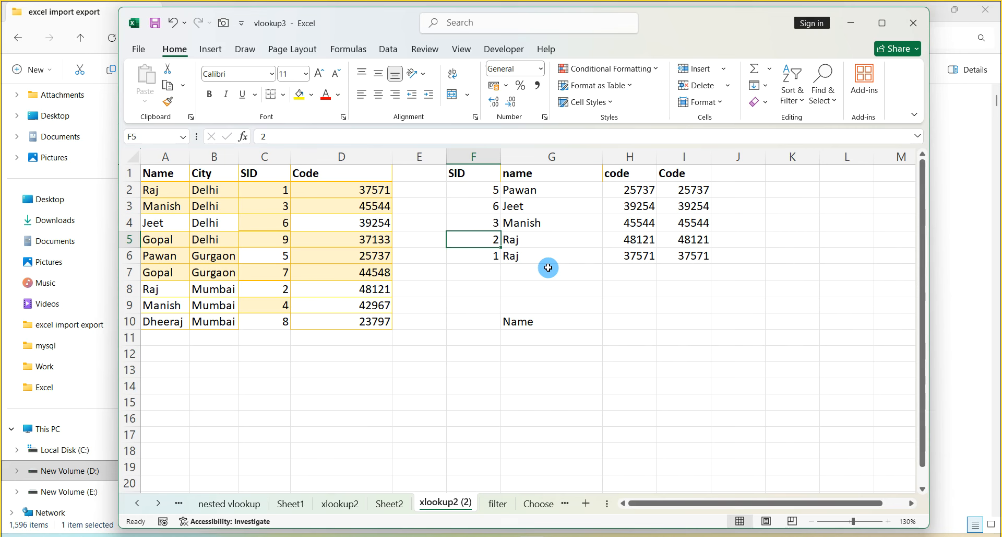
pyautogui.write('5')
pyautogui.click(582, 305)
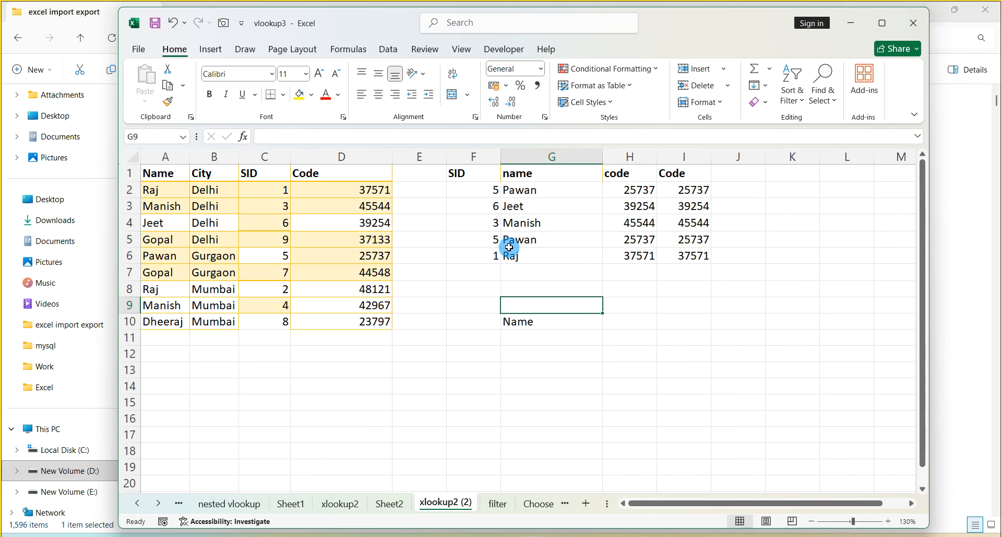
# Step: Test a duplicate ID by setting the SIDs in C4 and F6 to 5, and undo both changes
pyautogui.click(274, 222)
pyautogui.write('5')
pyautogui.click(426, 321)
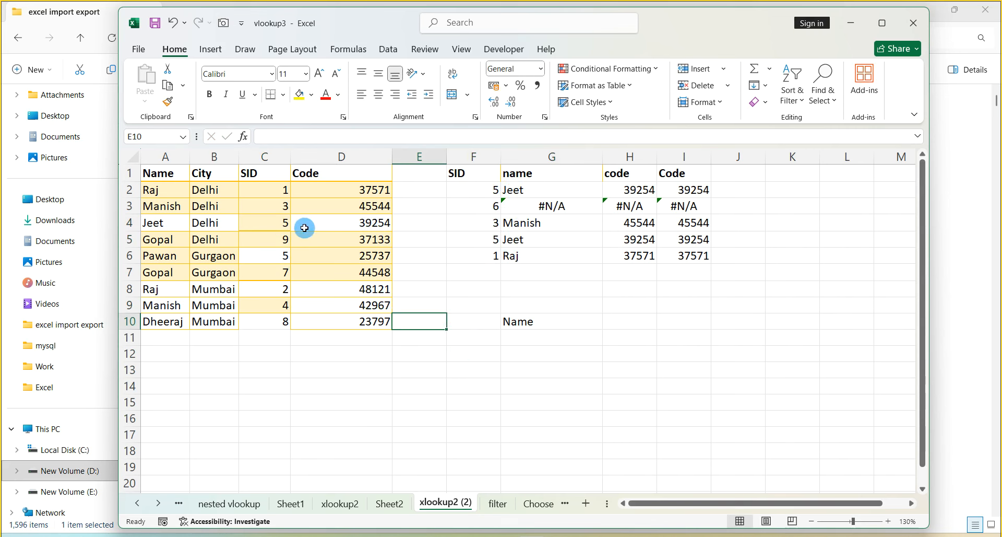
pyautogui.click(486, 256)
pyautogui.write('5')
pyautogui.click(600, 320)
pyautogui.click(622, 359)
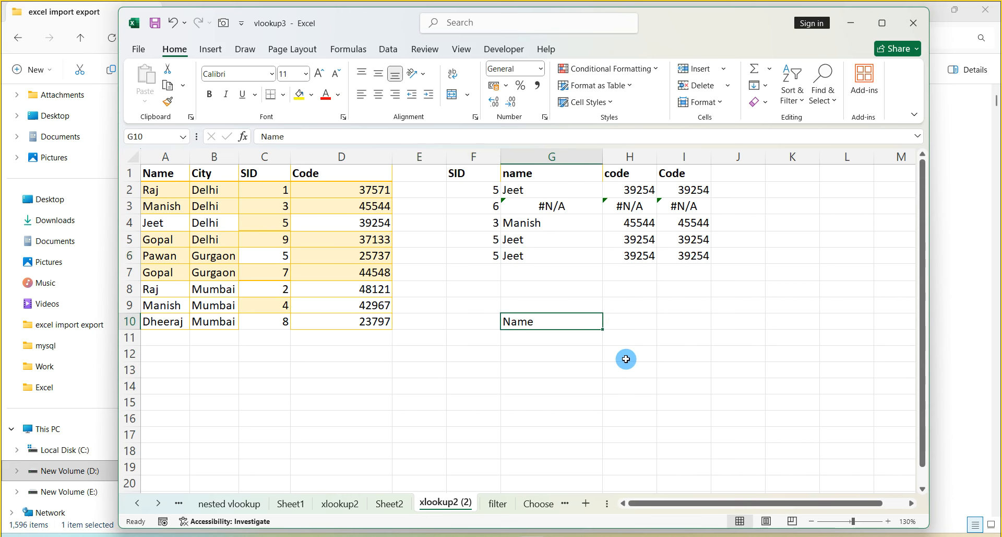
pyautogui.hotkey('ctrl', 'z')
pyautogui.hotkey('ctrl', 'z')
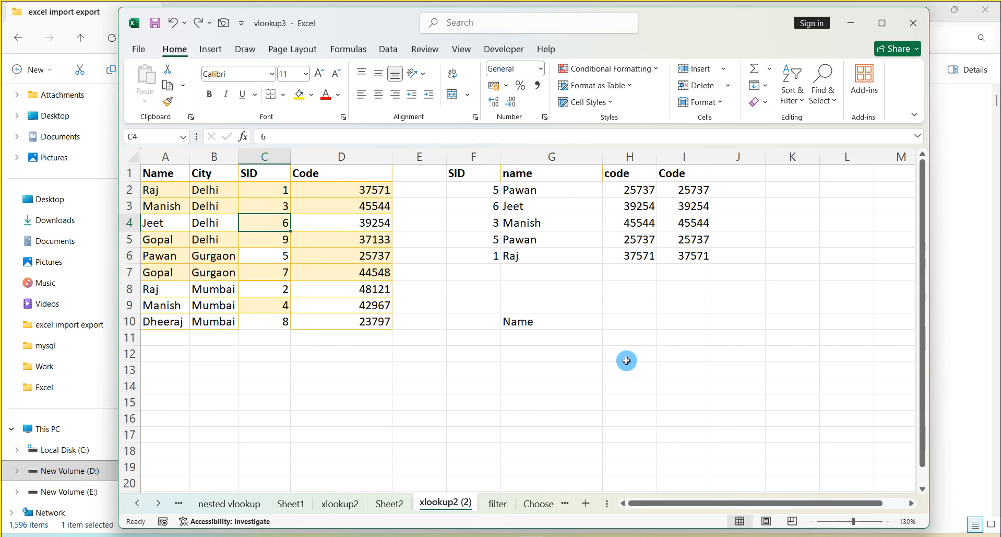
# Step: Enter the name from A2 in H10 as the filter criterion
pyautogui.doubleClick(554, 355)
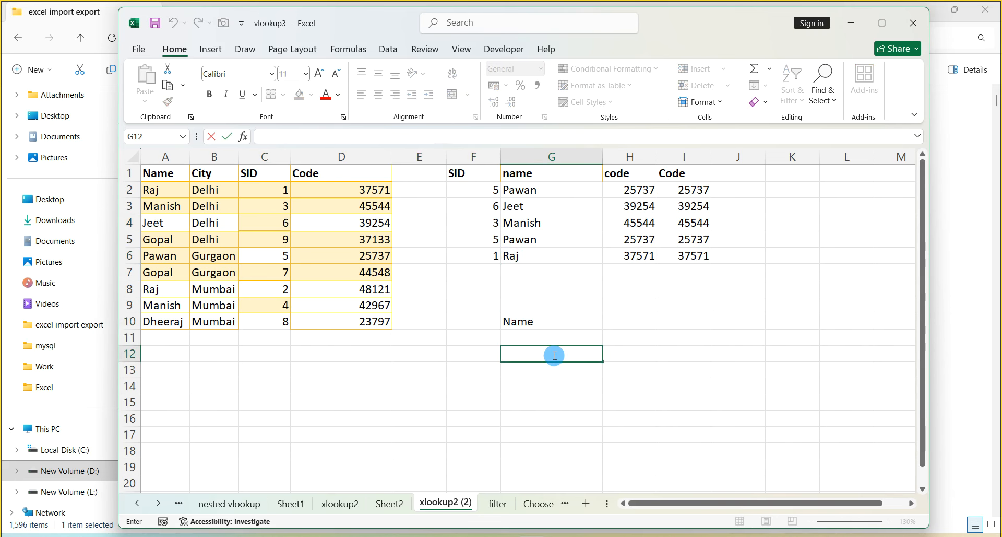
pyautogui.click(636, 322)
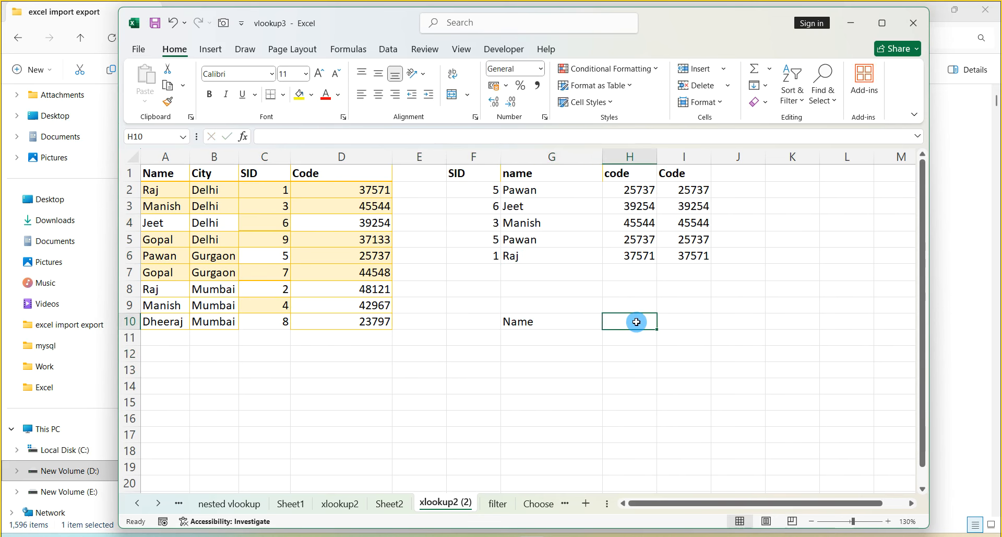
pyautogui.write('Raj')
pyautogui.press('Return')
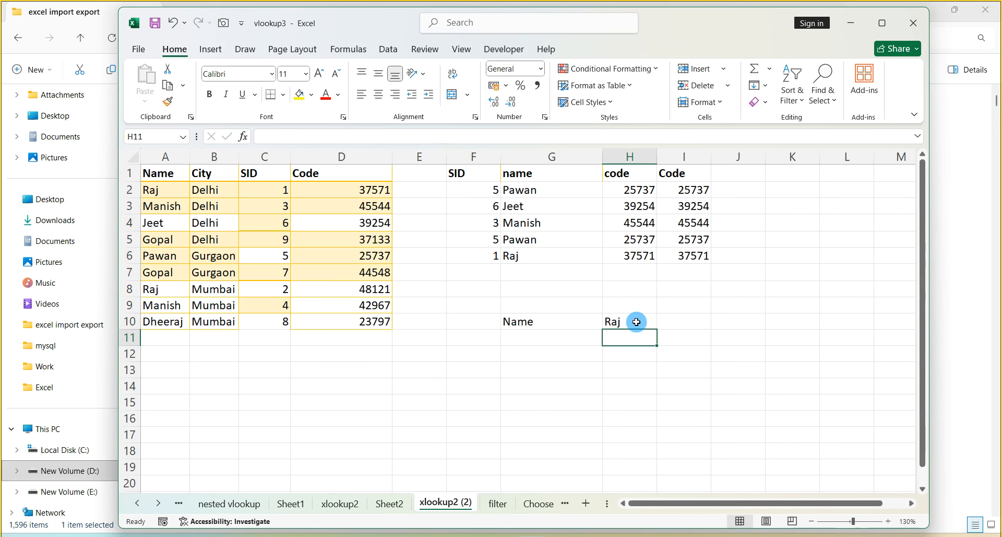
# Step: Copy the source table headers A1:D1 to the row starting at F12
pyautogui.click(436, 357)
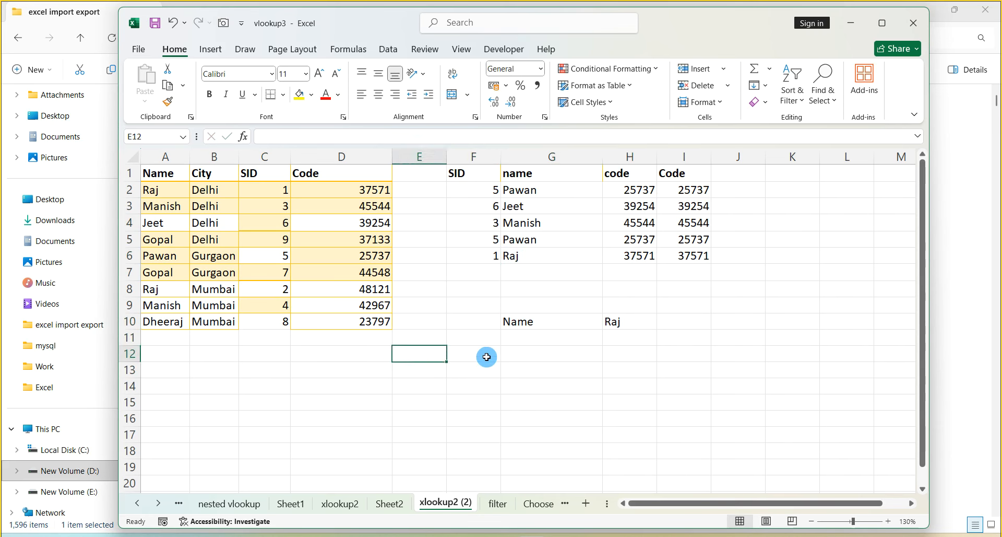
pyautogui.click(528, 369)
pyautogui.click(156, 176)
pyautogui.moveTo(156, 176); pyautogui.dragTo(315, 175)
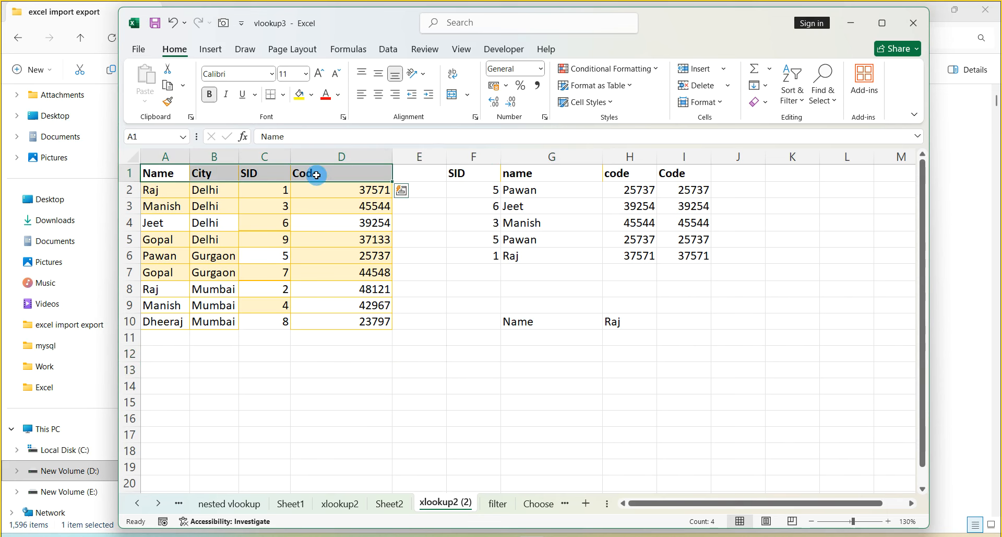
pyautogui.hotkey('ctrl', 'c')
pyautogui.click(454, 352)
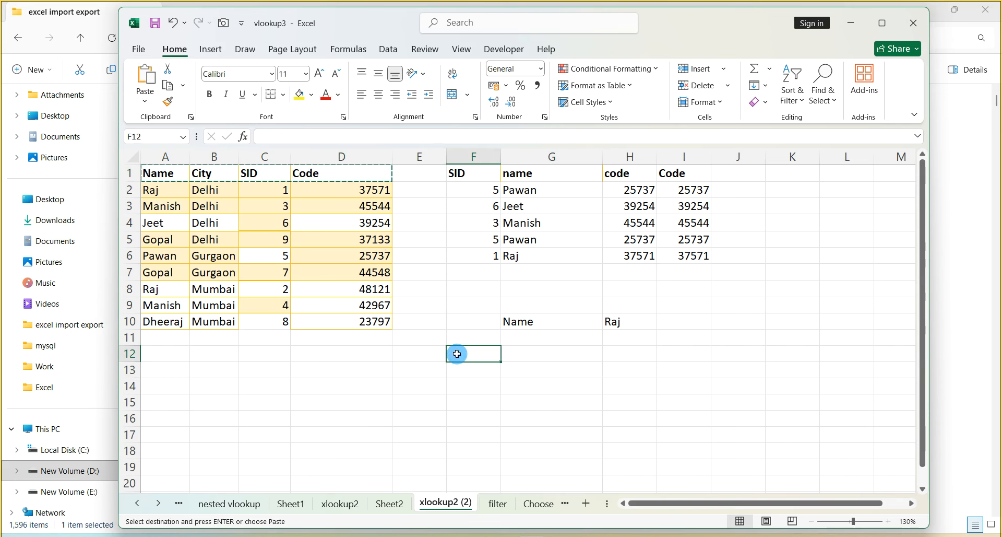
pyautogui.hotkey('ctrl', 'v')
pyautogui.click(483, 386)
# Step: Enter the formula =FILTER(A1:D10,A1:A10=H10) in F13 to list all source rows matching the name in H10
pyautogui.click(470, 369)
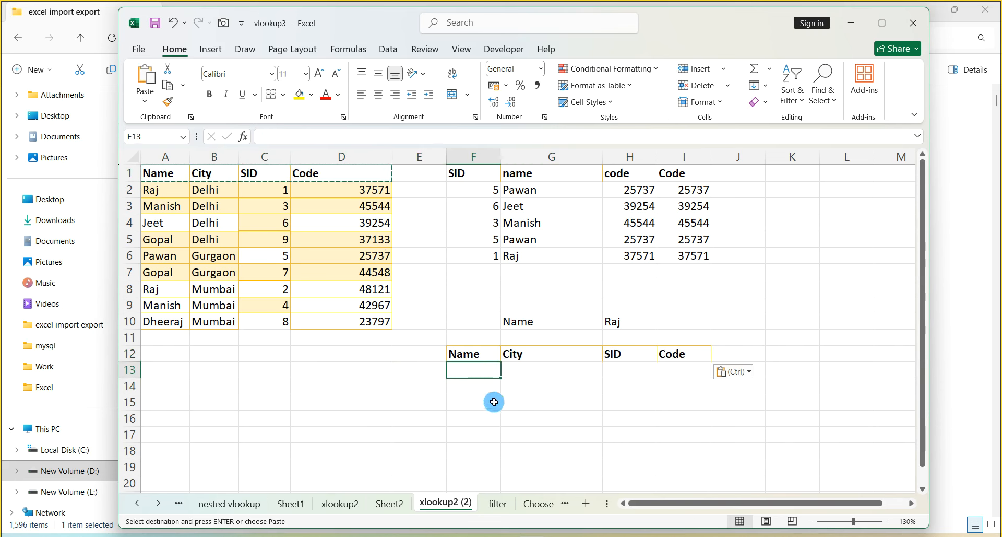
pyautogui.write('=filter(')
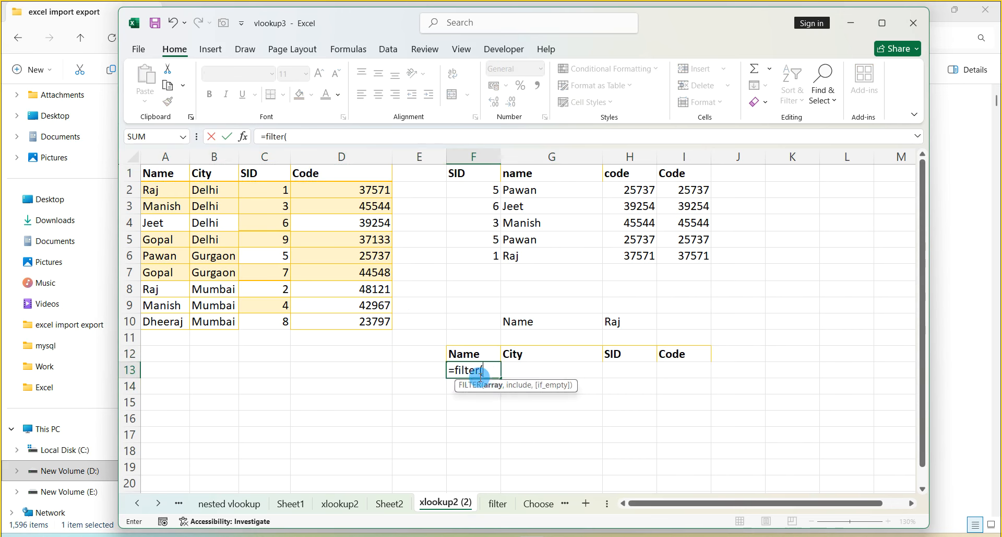
pyautogui.moveTo(156, 176); pyautogui.dragTo(336, 319)
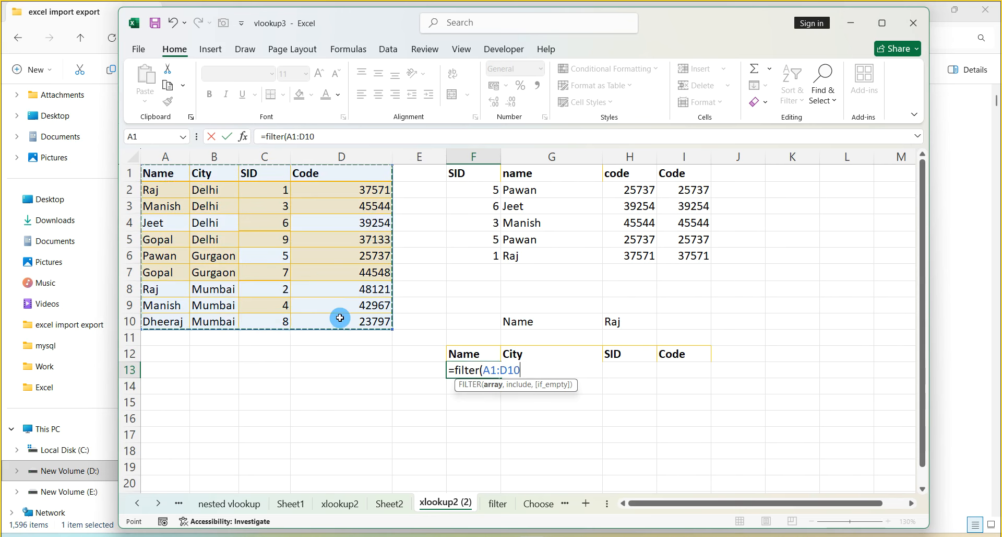
pyautogui.write(',')
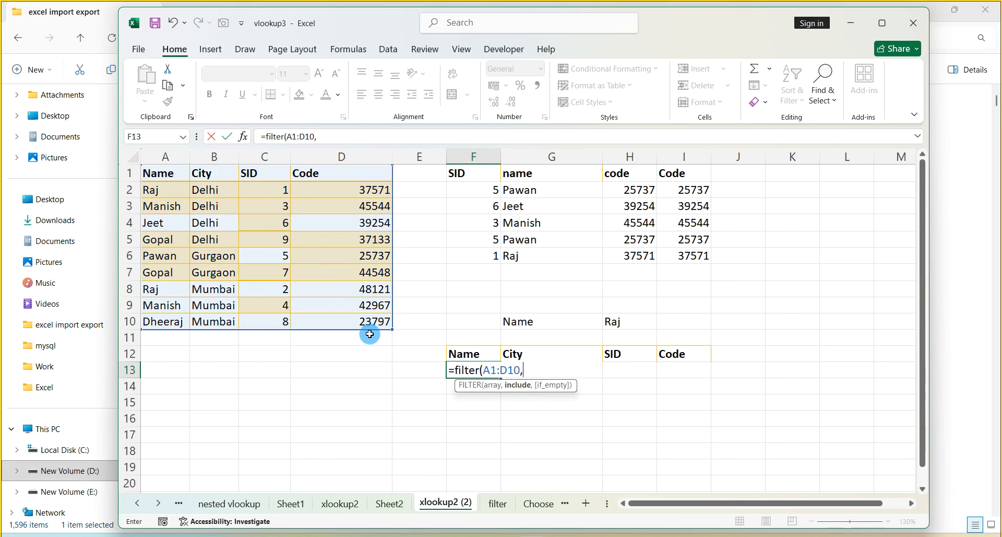
pyautogui.click(510, 386)
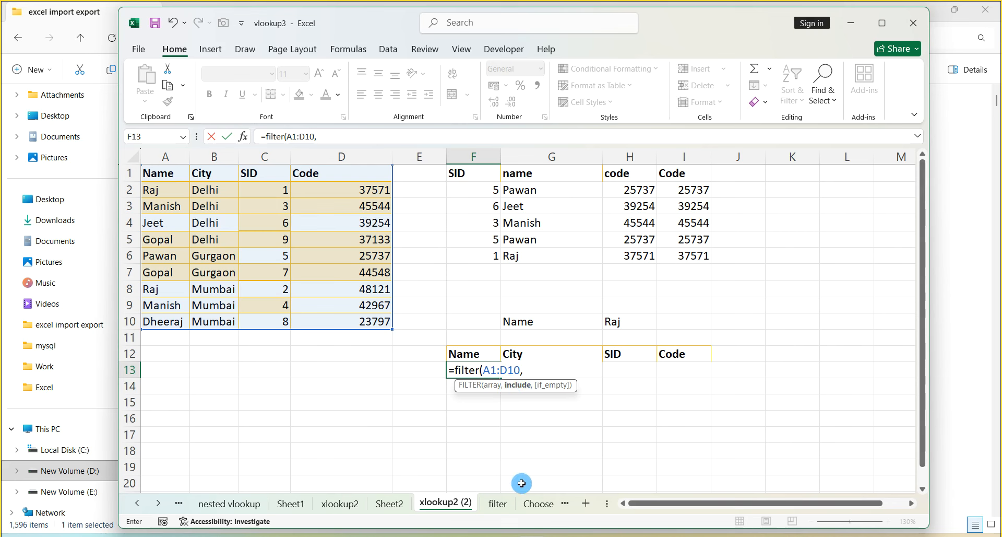
pyautogui.moveTo(166, 171); pyautogui.dragTo(161, 323)
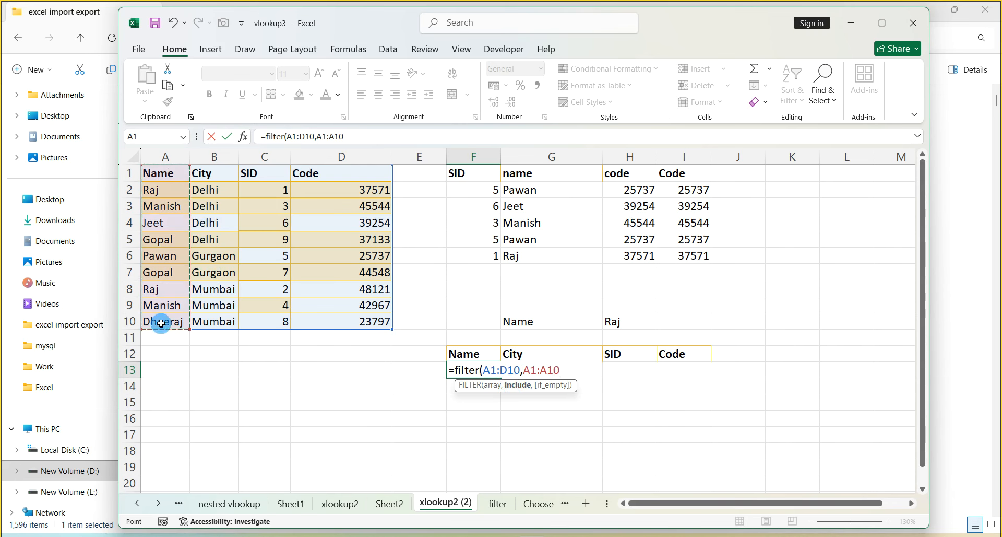
pyautogui.write('=')
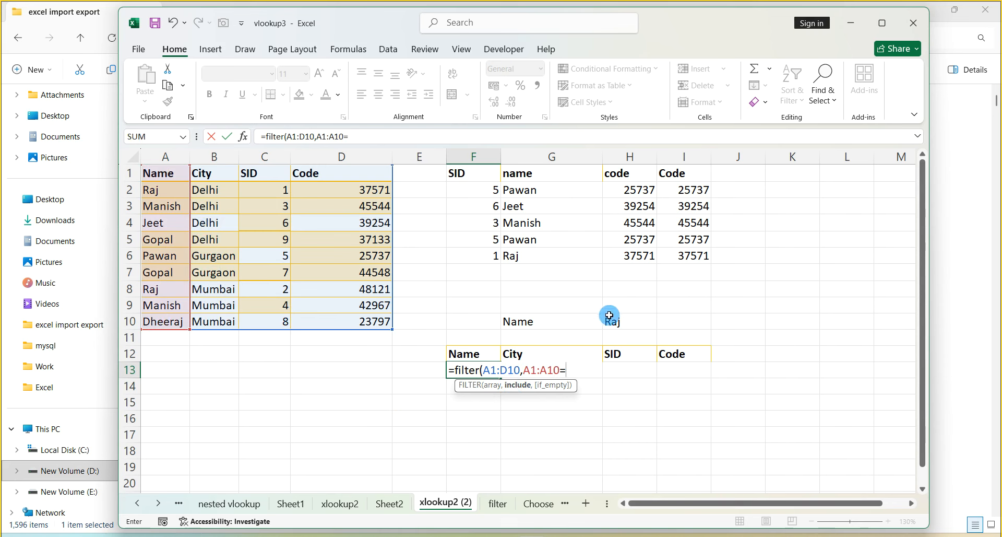
pyautogui.click(610, 320)
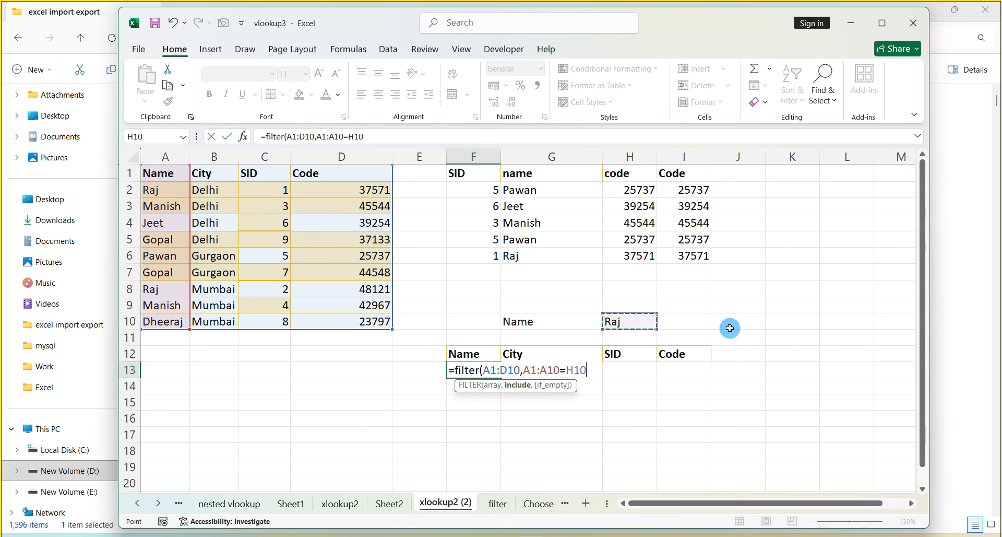
pyautogui.write(')')
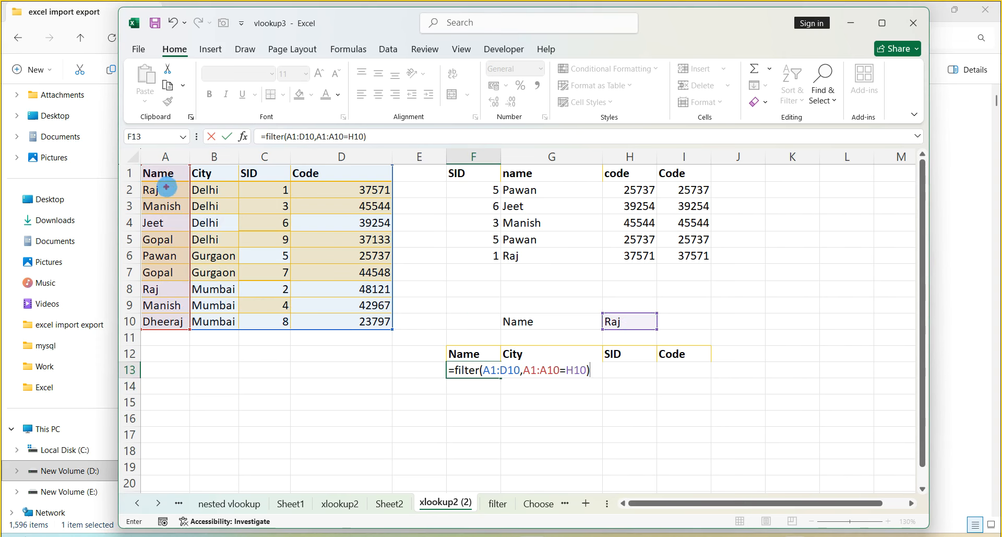
pyautogui.moveTo(163, 188)
pyautogui.mouseDown()
pyautogui.moveTo(418, 297)
pyautogui.moveTo(600, 306)
pyautogui.mouseUp()
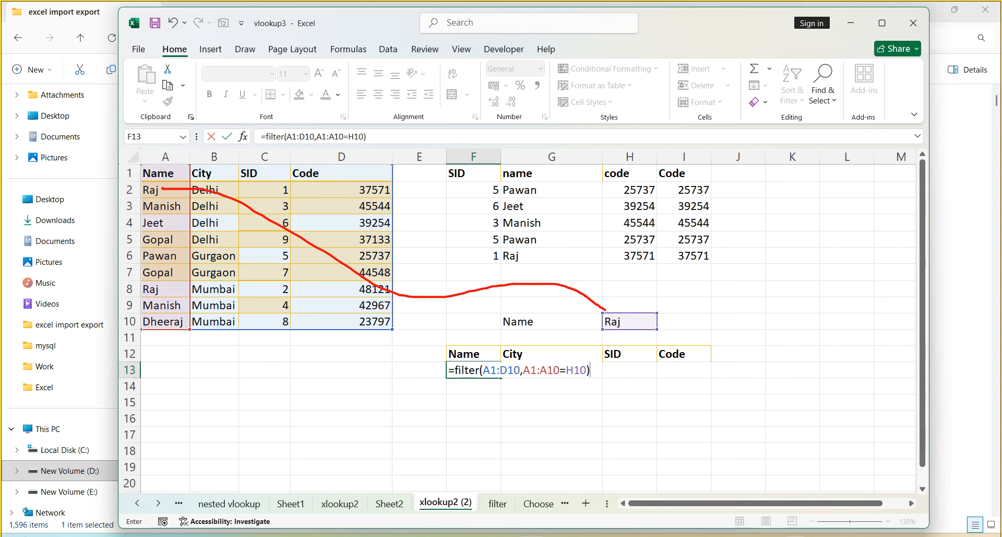
pyautogui.moveTo(182, 193); pyautogui.dragTo(372, 198)
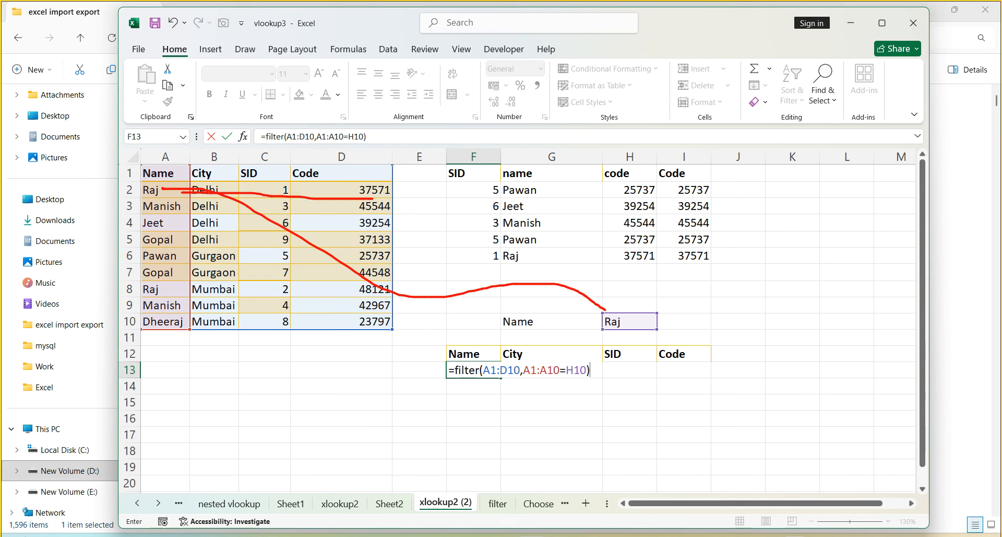
pyautogui.moveTo(178, 208); pyautogui.dragTo(174, 213)
pyautogui.moveTo(183, 265)
pyautogui.mouseDown()
pyautogui.moveTo(198, 277)
pyautogui.moveTo(450, 300)
pyautogui.mouseUp()
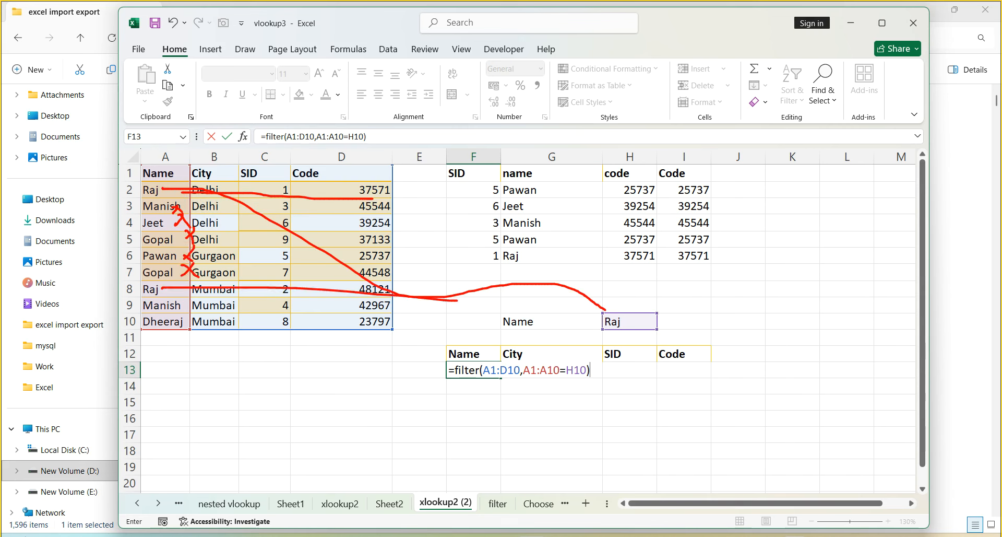
pyautogui.press('Escape')
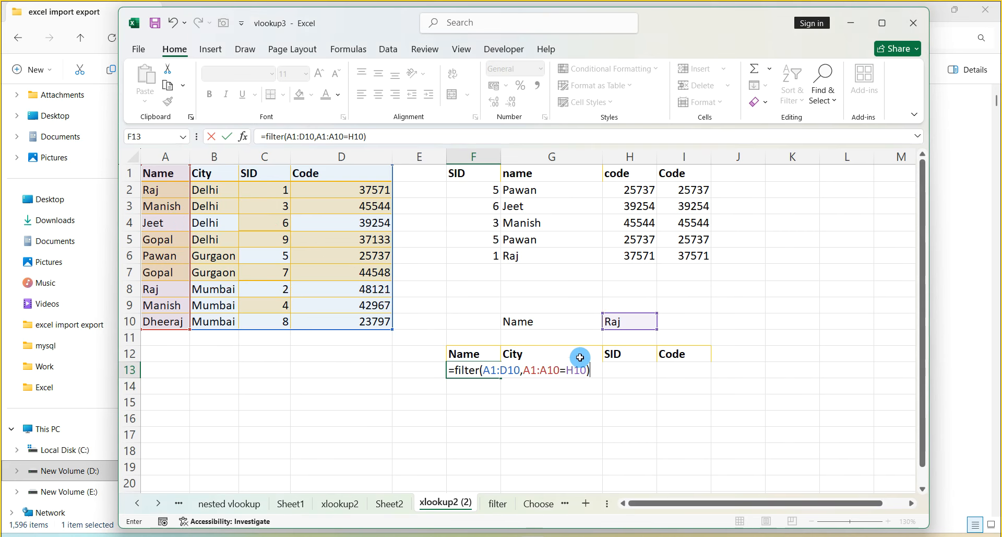
pyautogui.press('Return')
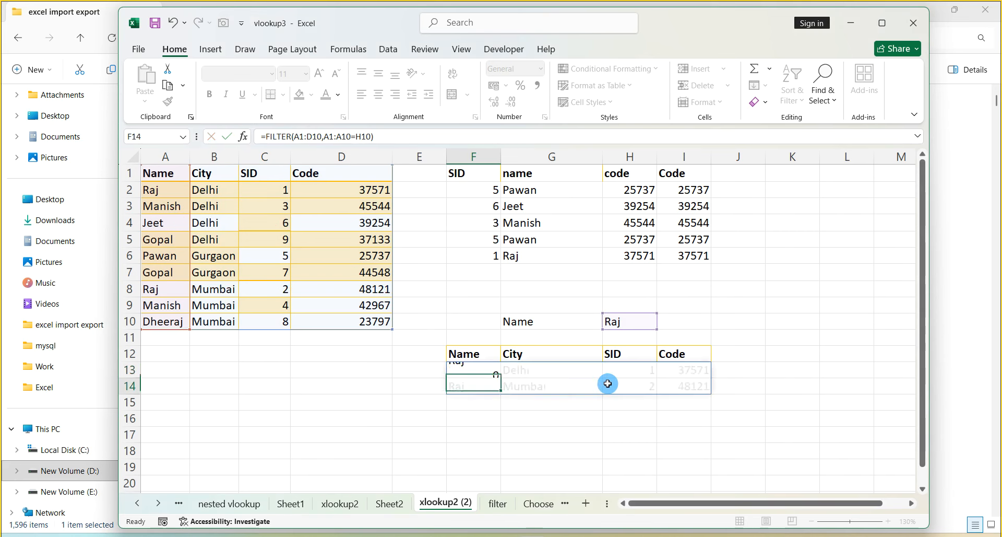
pyautogui.click(591, 428)
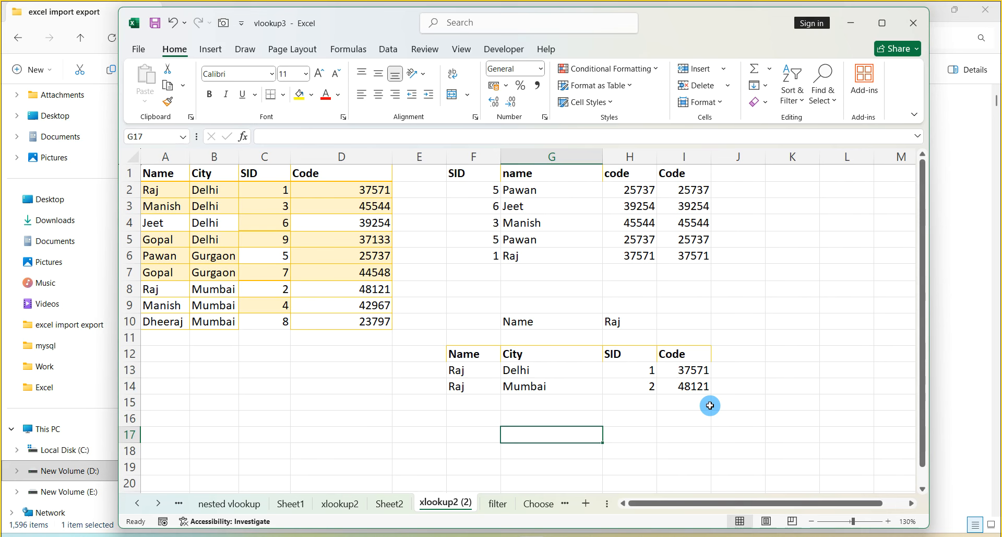
# Step: Change the filter name in H10 to the one in A5 of the source table
pyautogui.click(648, 322)
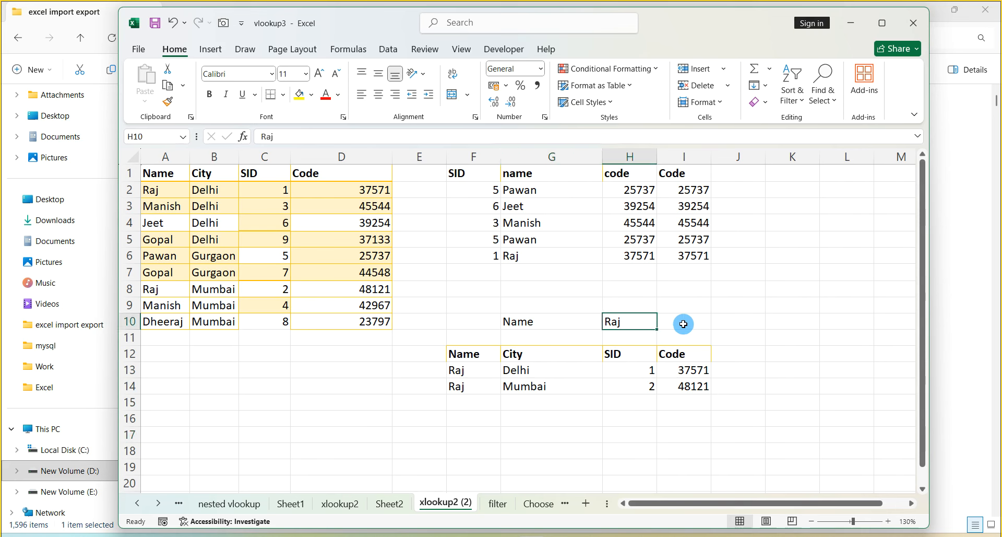
pyautogui.write('Gopal')
pyautogui.press('Return')
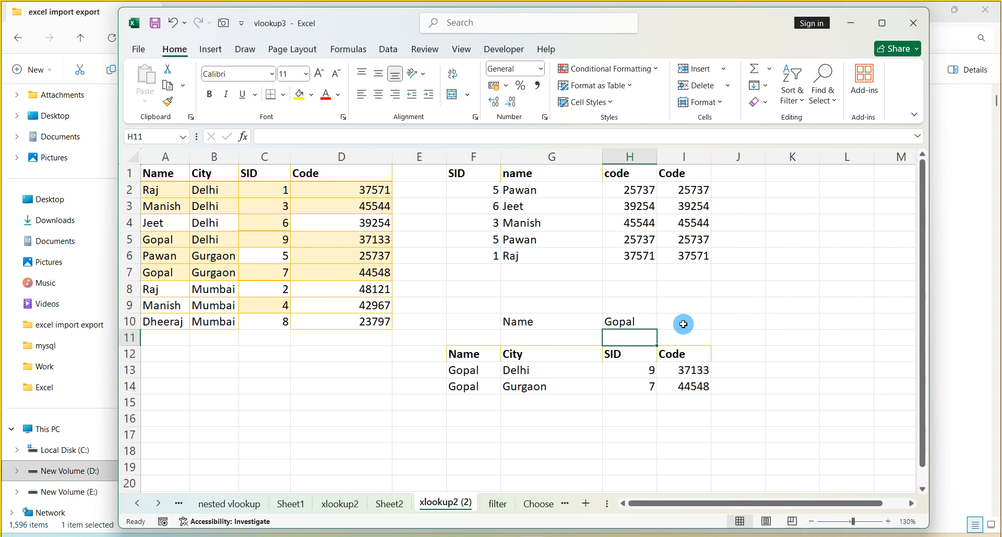
pyautogui.click(574, 322)
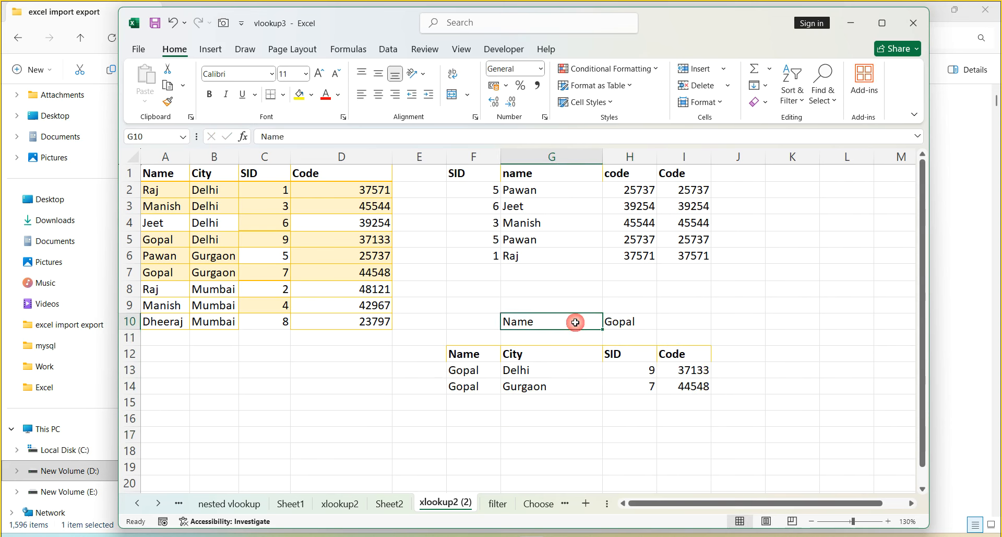
pyautogui.click(684, 323)
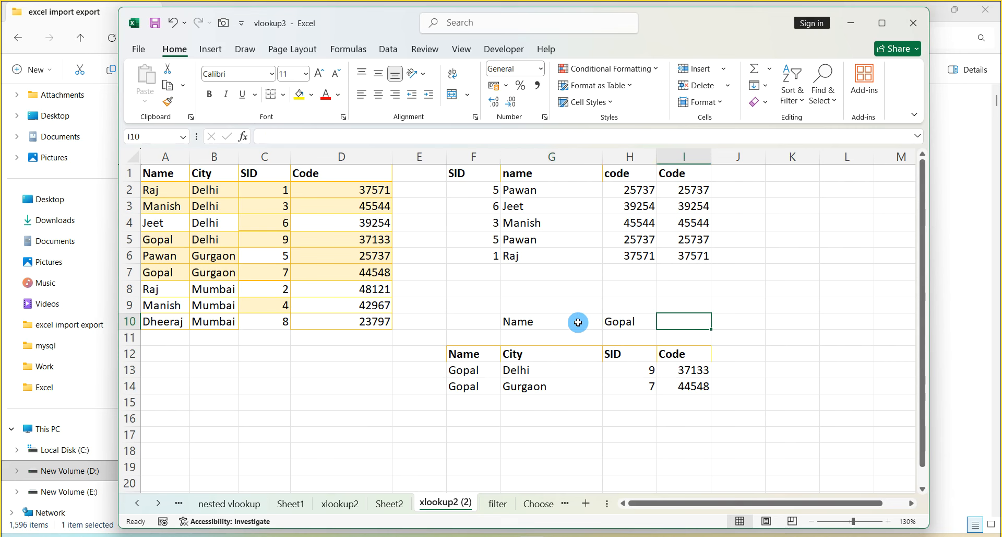